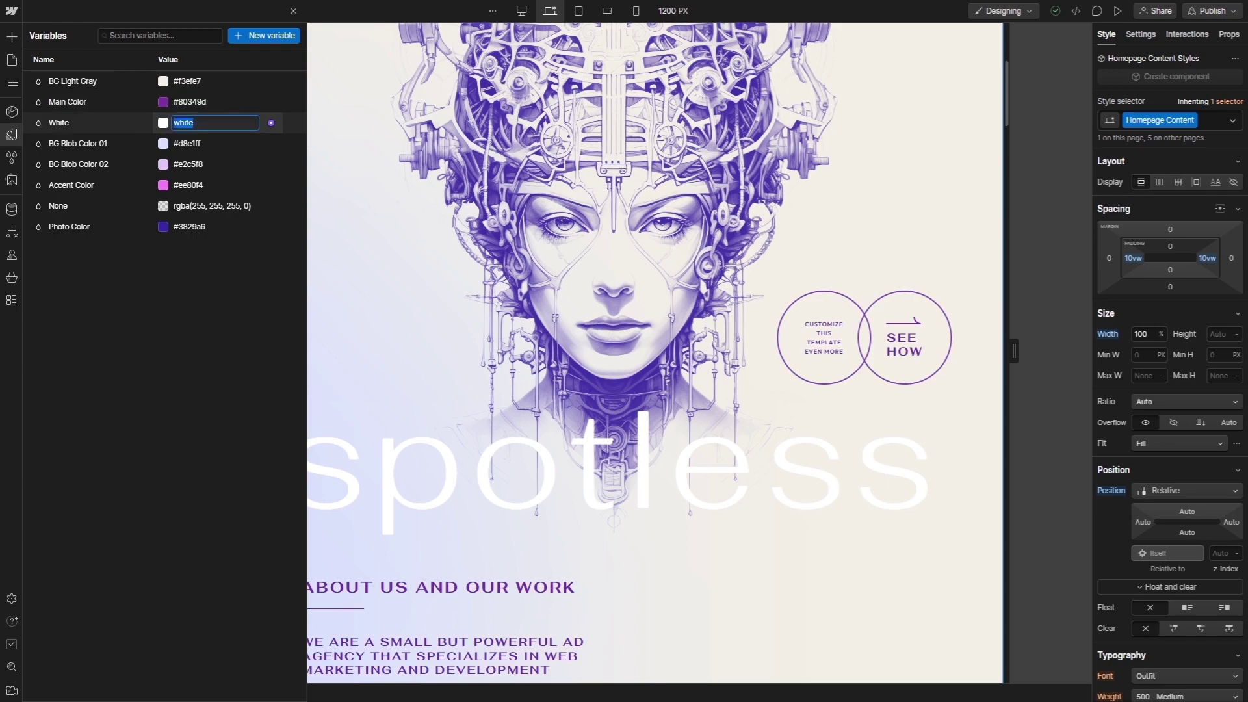
Finish with the White variable's value field and close the list of variables
{"action": "key", "text": "Tab"}
{"action": "key", "text": "Escape"}
{"action": "key", "text": "z"}
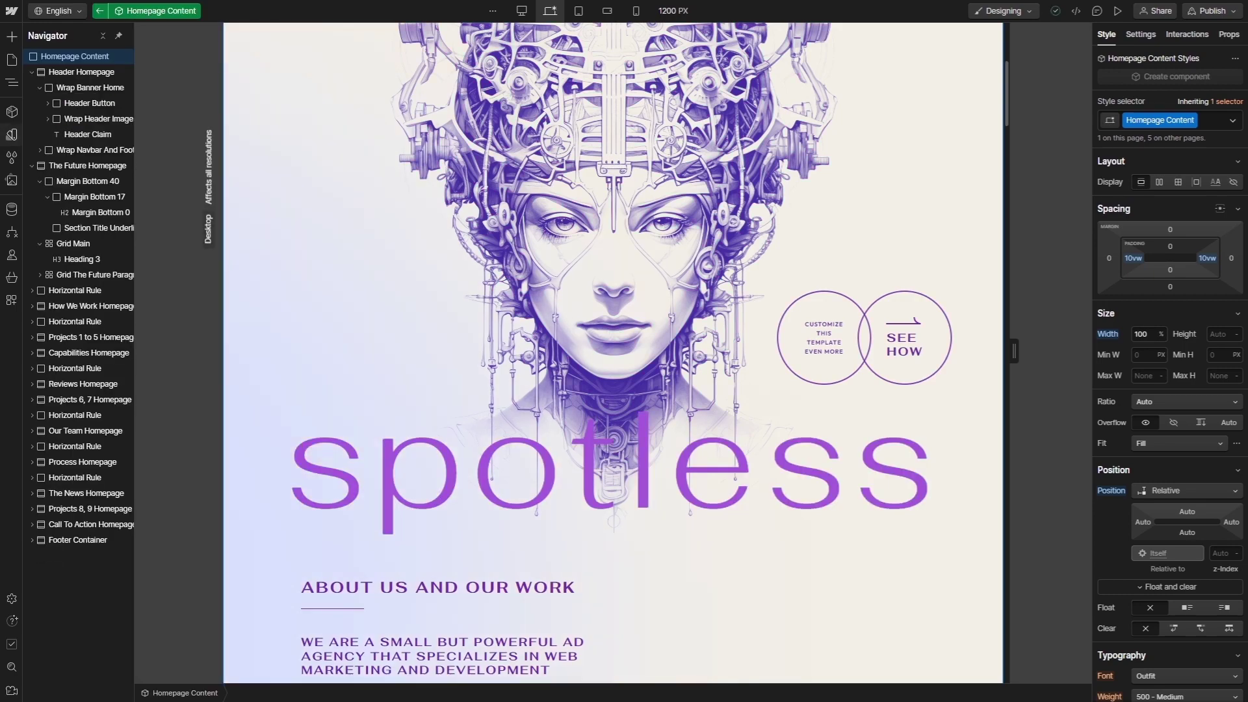
{"action": "left_click", "coordinate": [611, 475]}
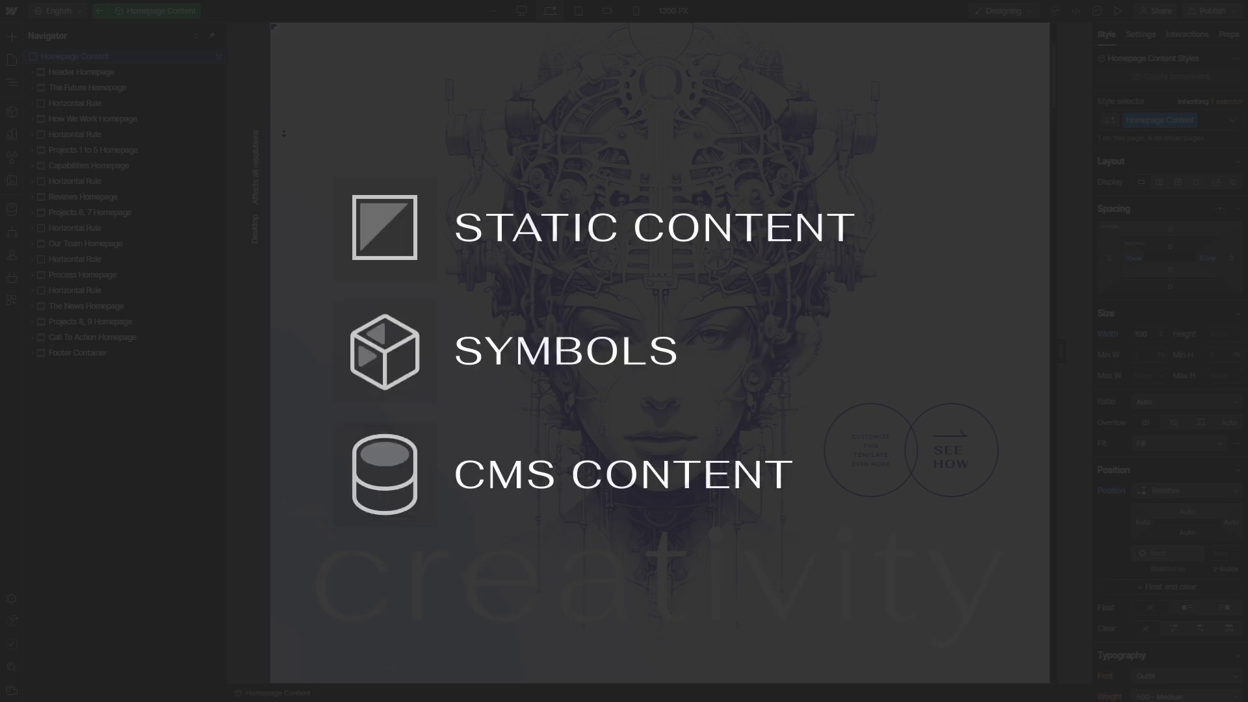
Replace the "The Future" section heading with "Our Goals"
{"action": "scroll", "coordinate": [286, 131], "scroll_direction": "down", "scroll_amount": 8}
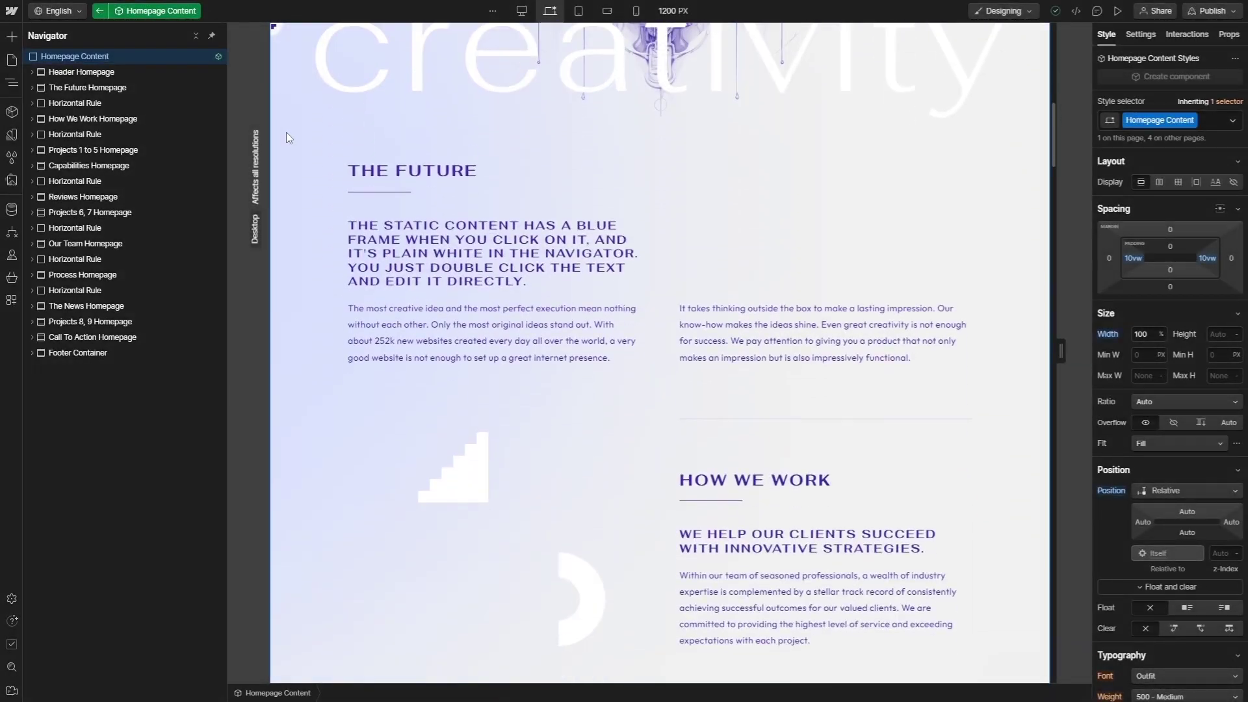
{"action": "left_click", "coordinate": [392, 172]}
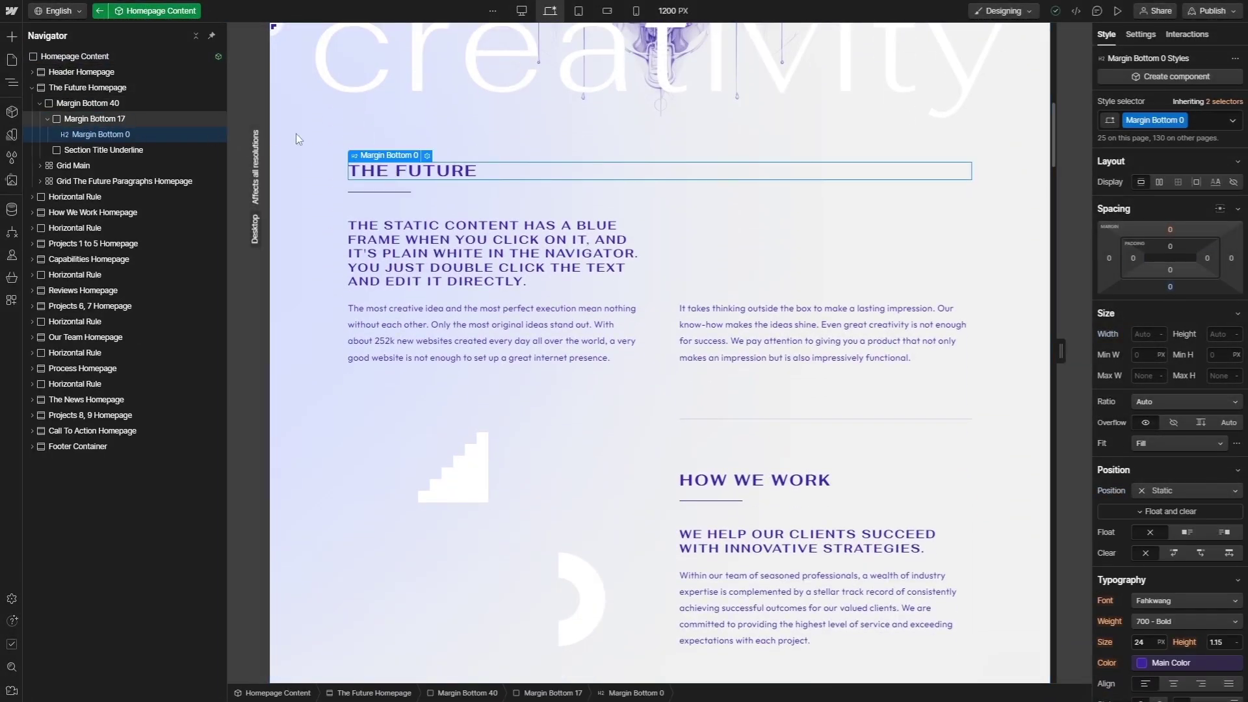
{"action": "double_click", "coordinate": [351, 171]}
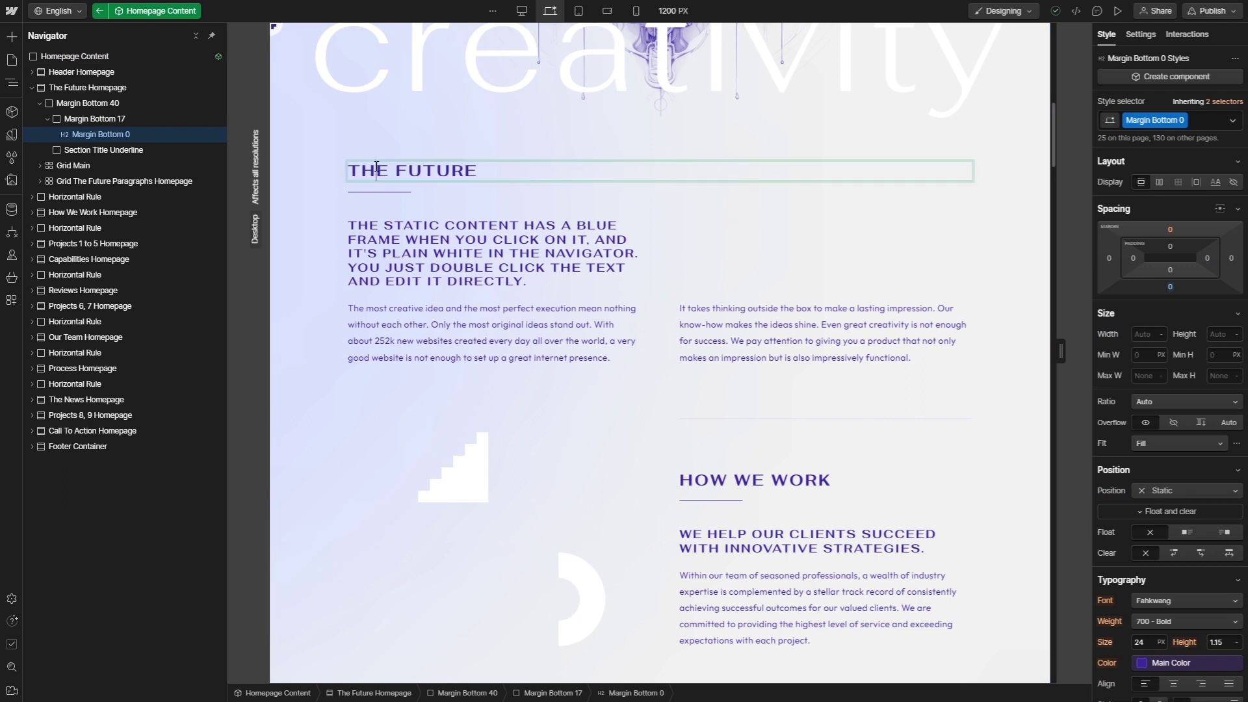
{"action": "left_click_drag", "start_coordinate": [351, 170], "coordinate": [485, 170]}
{"action": "type", "text": "Our Goals"}
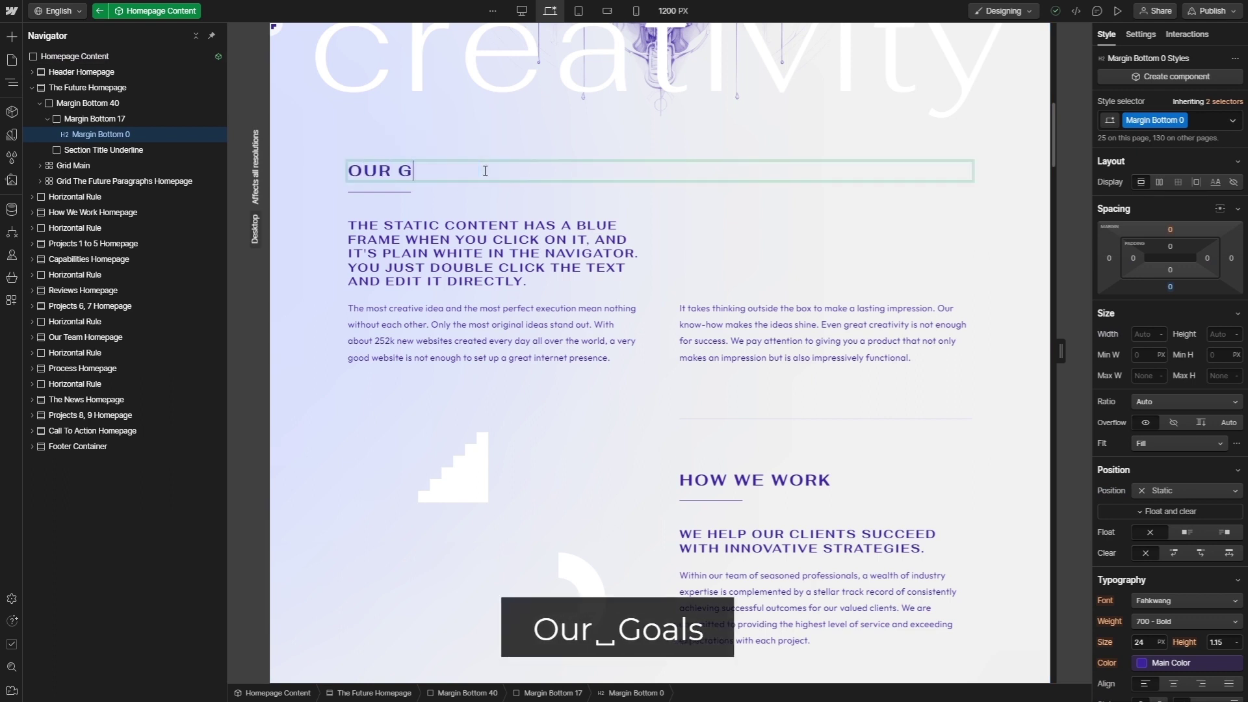
Replace the subheading with "We wouldn't be where we are right now if it weren't for our ambition and the need to grow."
{"action": "double_click", "coordinate": [476, 234]}
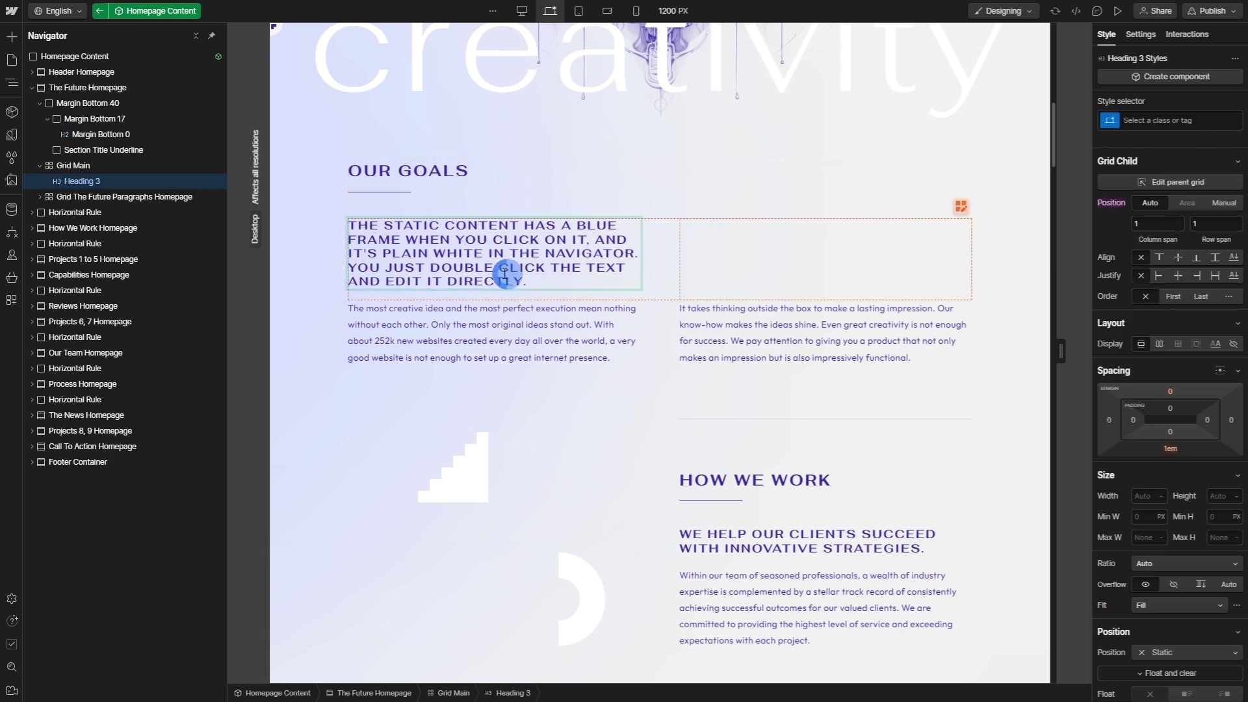
{"action": "left_click_drag", "start_coordinate": [349, 226], "coordinate": [528, 282]}
{"action": "type", "text": "WE WOULDN'T BE WHERE WE ARE RIGHT NOW IF IT WEREN'T FOR OUR AMBITION AND THE NEED TO GROW."}
{"action": "left_click", "coordinate": [260, 197]}
Inspect the Main Menu component in the homepage header by opening it, and return to the Homepage Content component
{"action": "scroll", "coordinate": [297, 147], "scroll_direction": "up", "scroll_amount": 10}
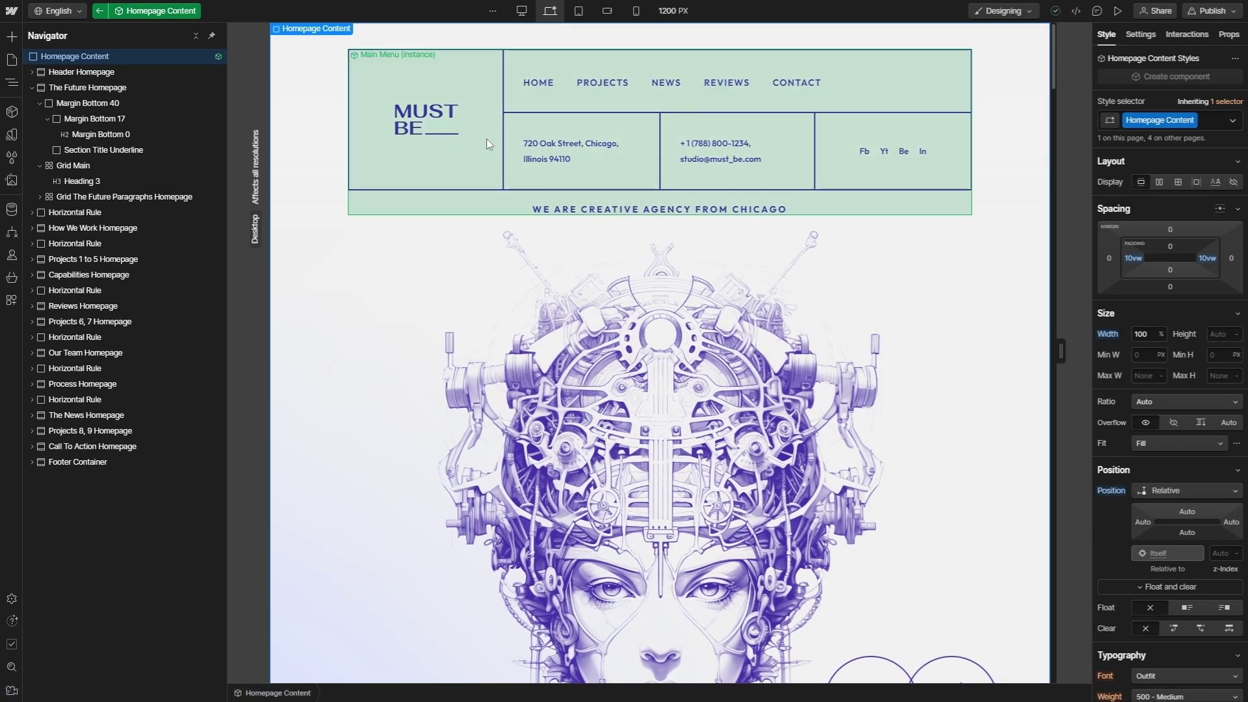
{"action": "left_click", "coordinate": [461, 141]}
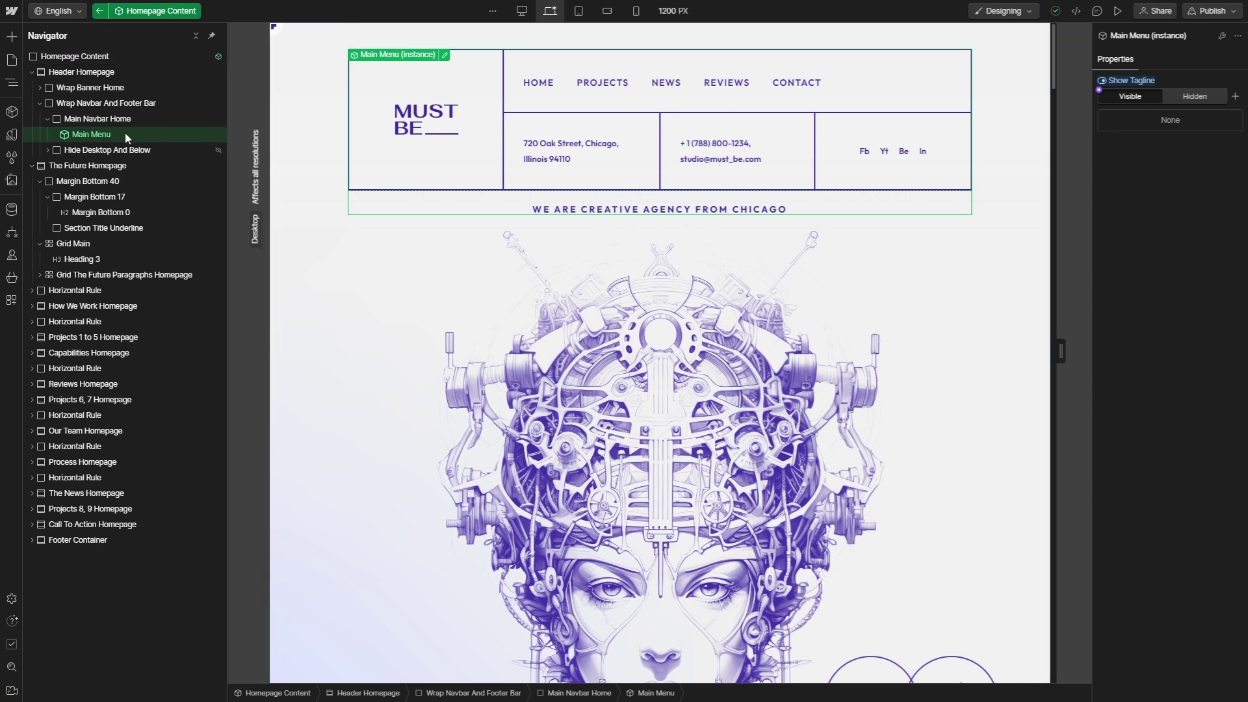
{"action": "left_click", "coordinate": [438, 159]}
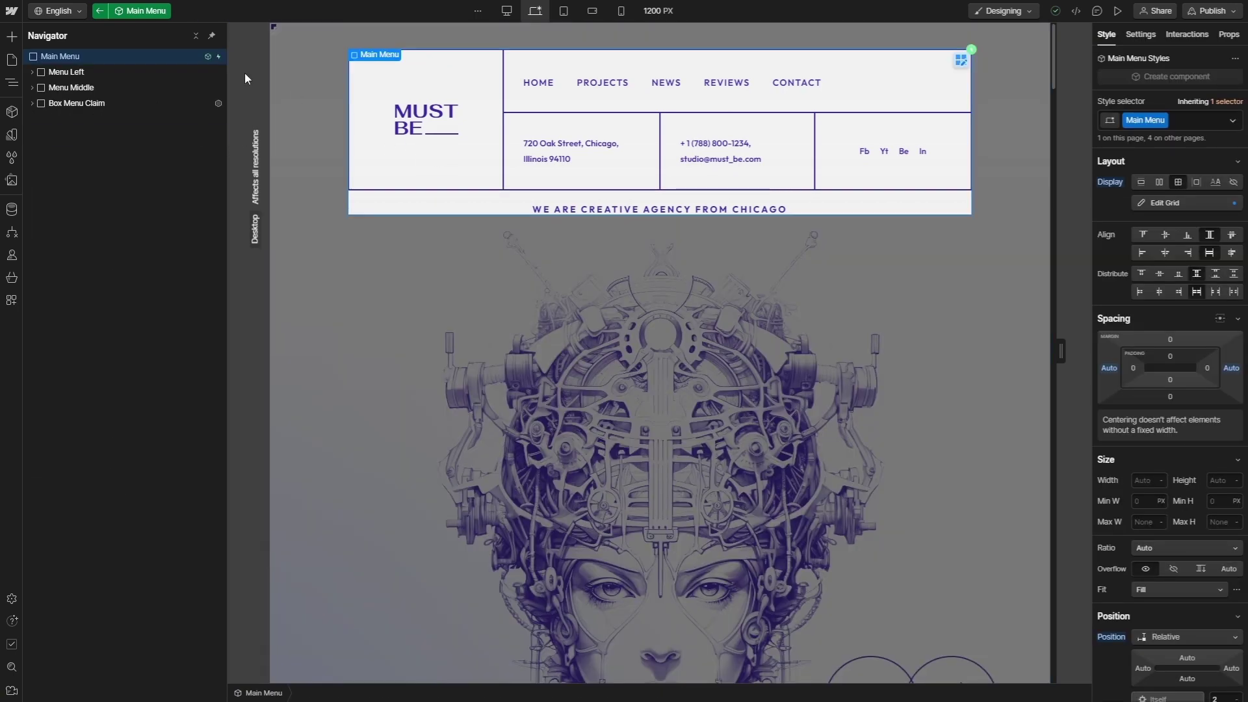
{"action": "left_click", "coordinate": [99, 11]}
Inspect the category and title text of the "Neon Nexus" project in the homepage's project collection
{"action": "scroll", "coordinate": [386, 314], "scroll_direction": "down", "scroll_amount": 15}
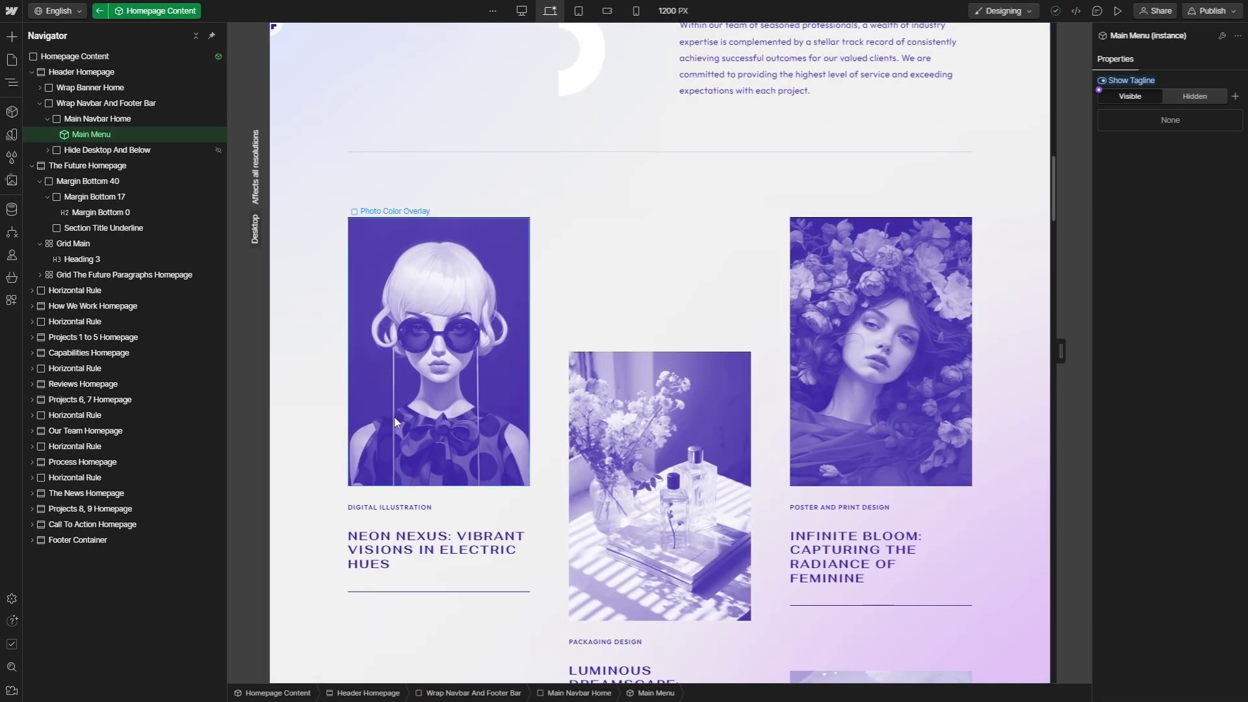
{"action": "left_click", "coordinate": [398, 508]}
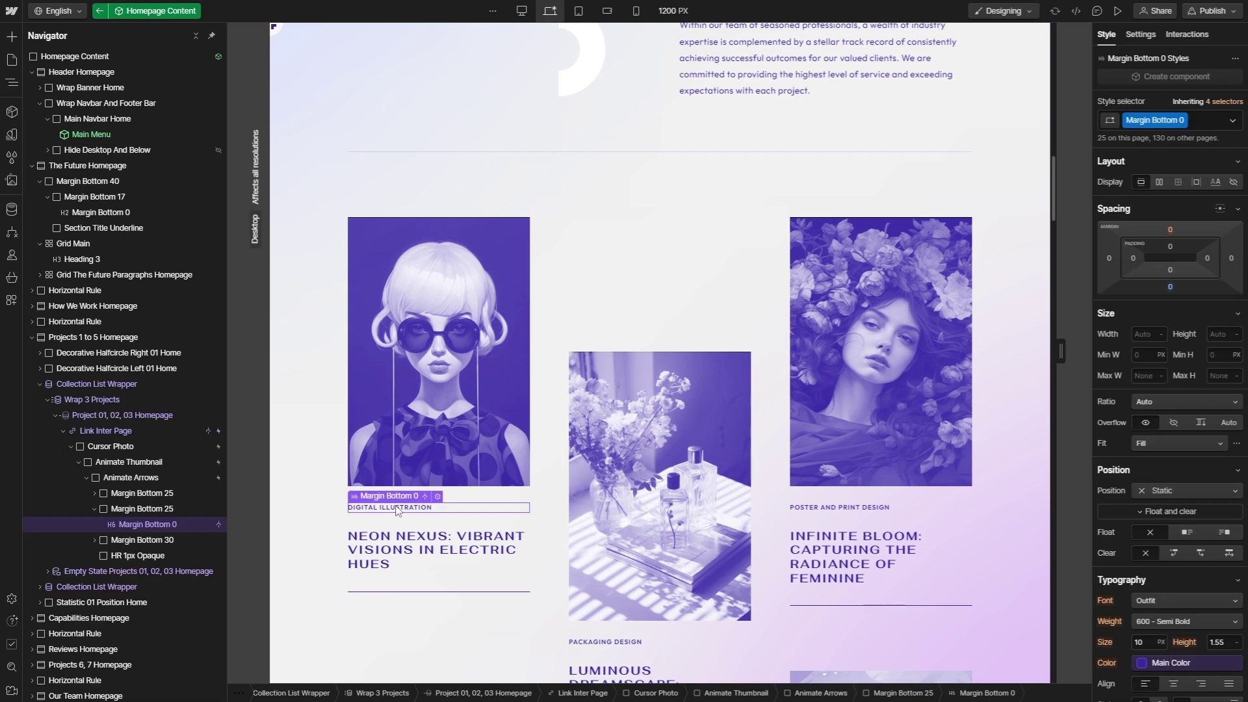
{"action": "left_click", "coordinate": [398, 546]}
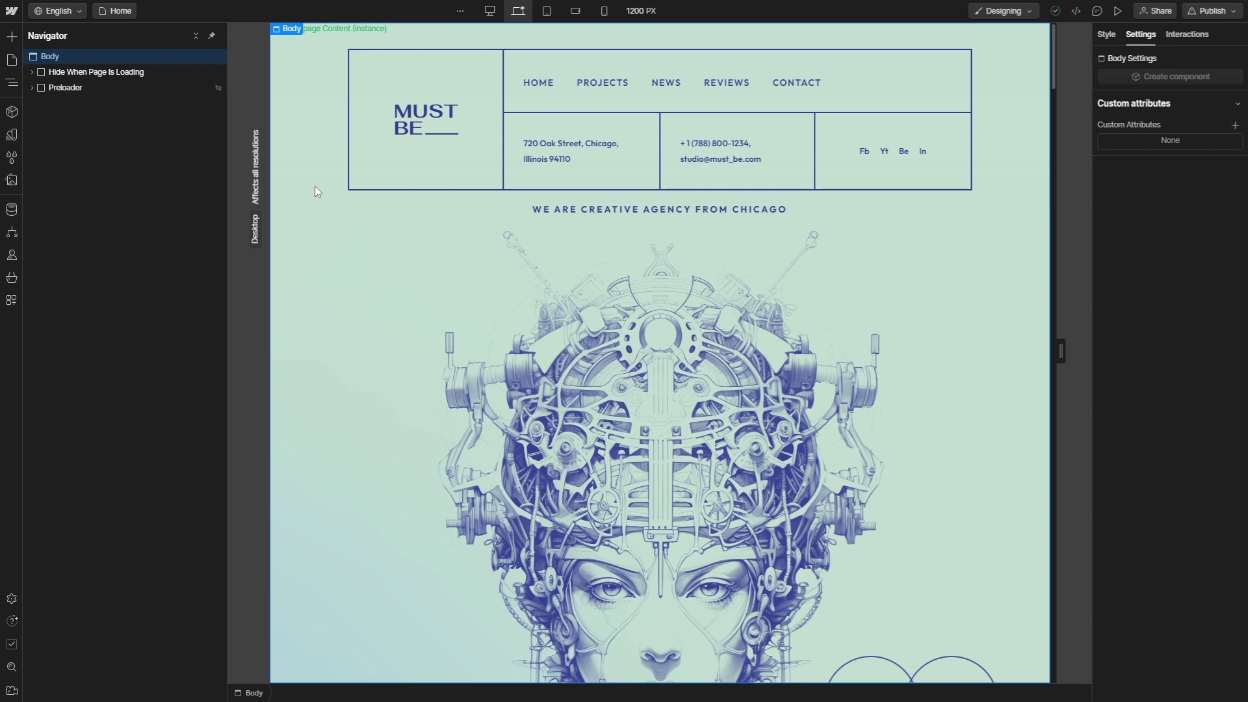
Open the Homepage Content component for editing from the Home page
{"action": "left_click", "coordinate": [314, 186]}
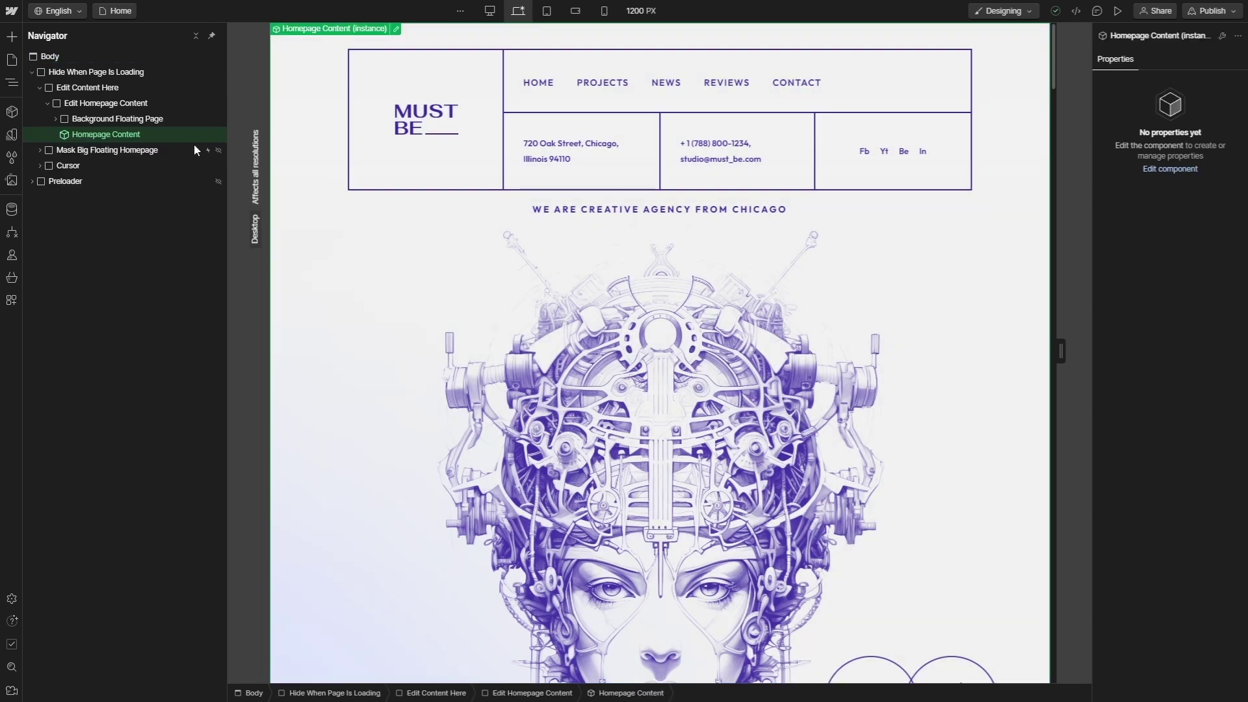
{"action": "left_click", "coordinate": [324, 236]}
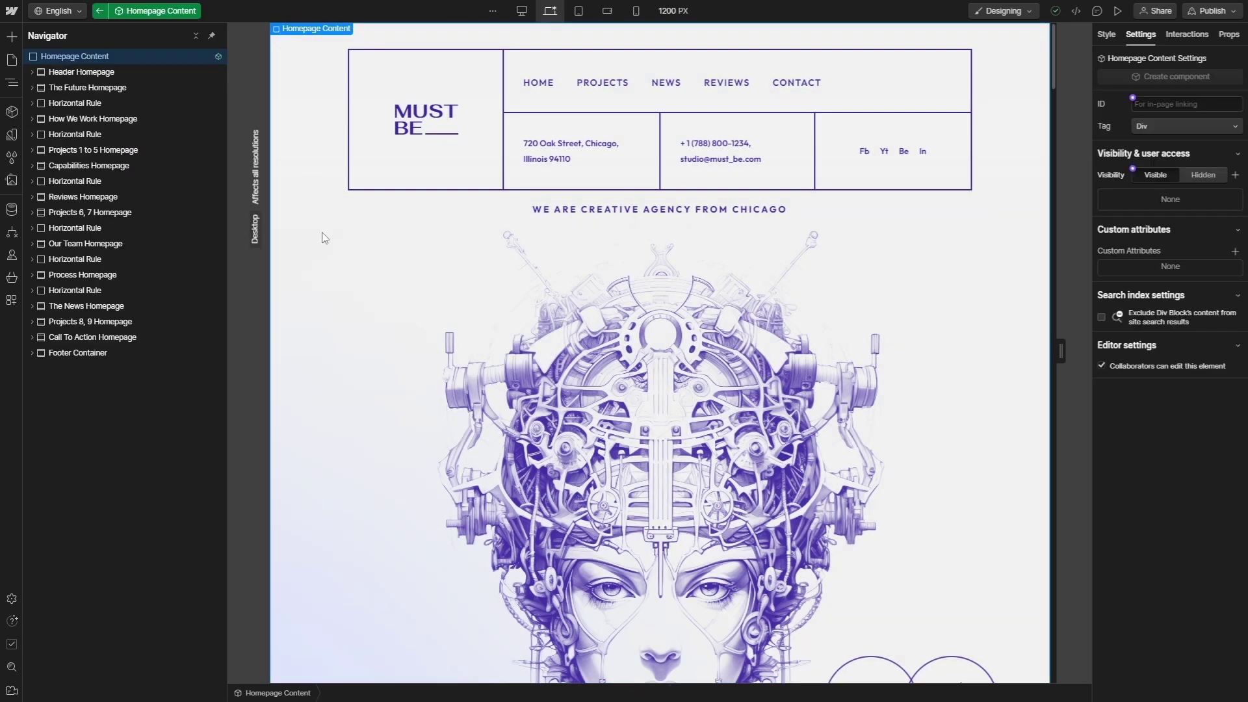
{"action": "scroll", "coordinate": [328, 263], "scroll_direction": "down", "scroll_amount": 10}
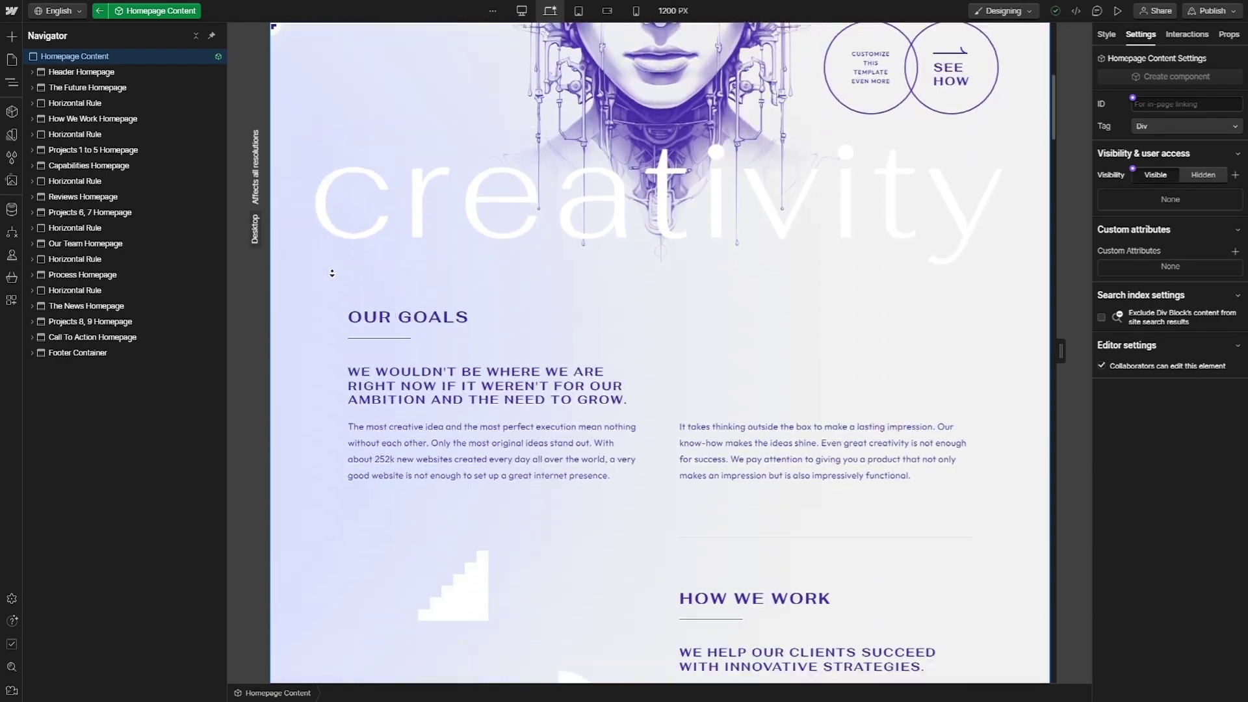
{"action": "scroll", "coordinate": [279, 227], "scroll_direction": "up", "scroll_amount": 10}
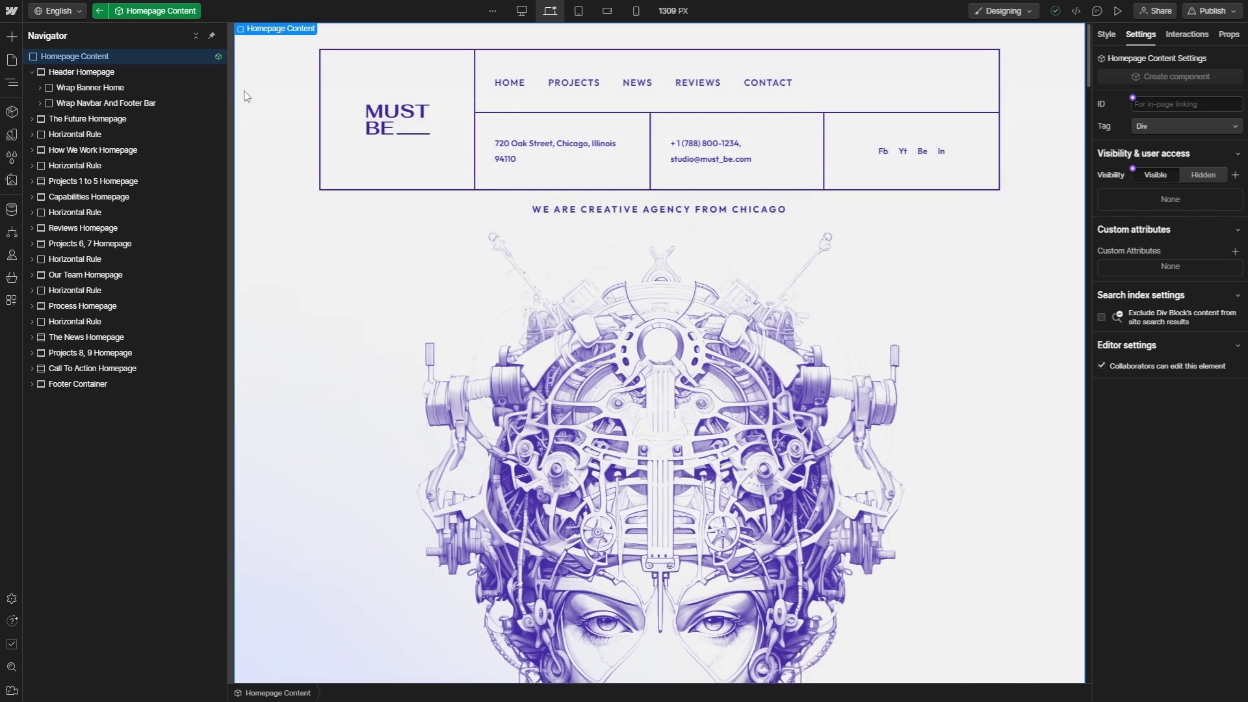
Open the Main Menu component for editing and delete its Template Logo block
{"action": "left_click", "coordinate": [331, 115]}
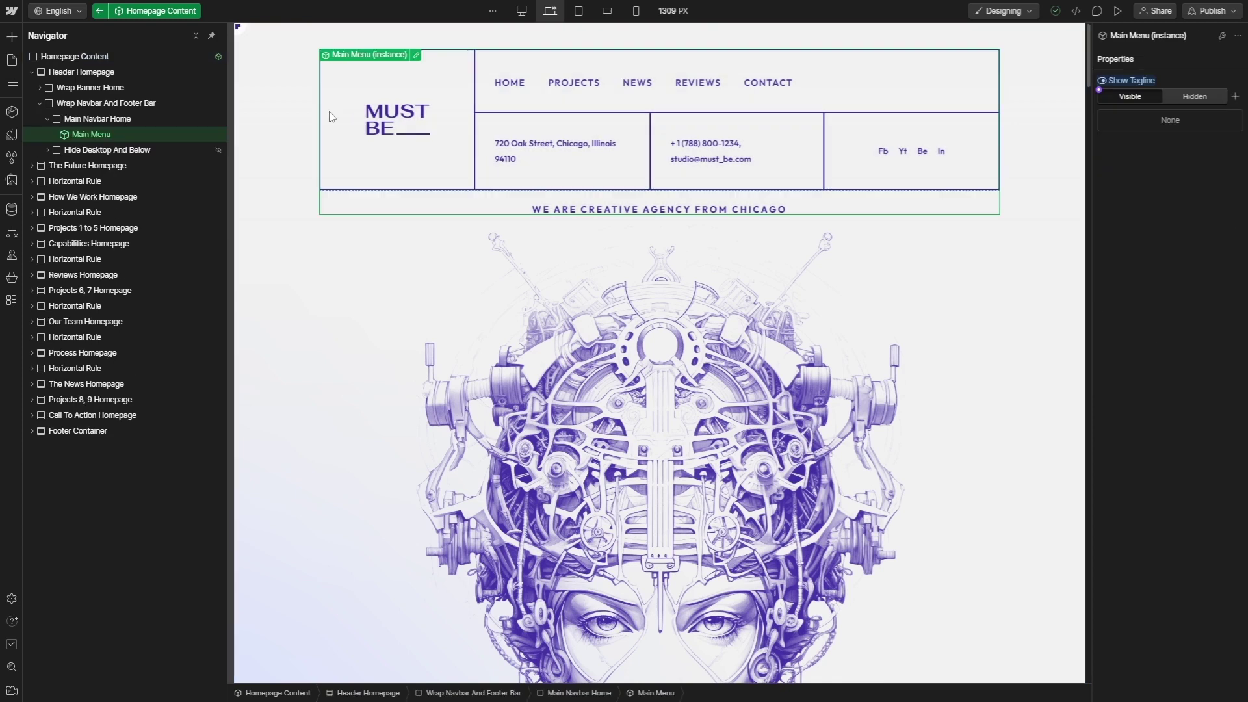
{"action": "left_click", "coordinate": [329, 115]}
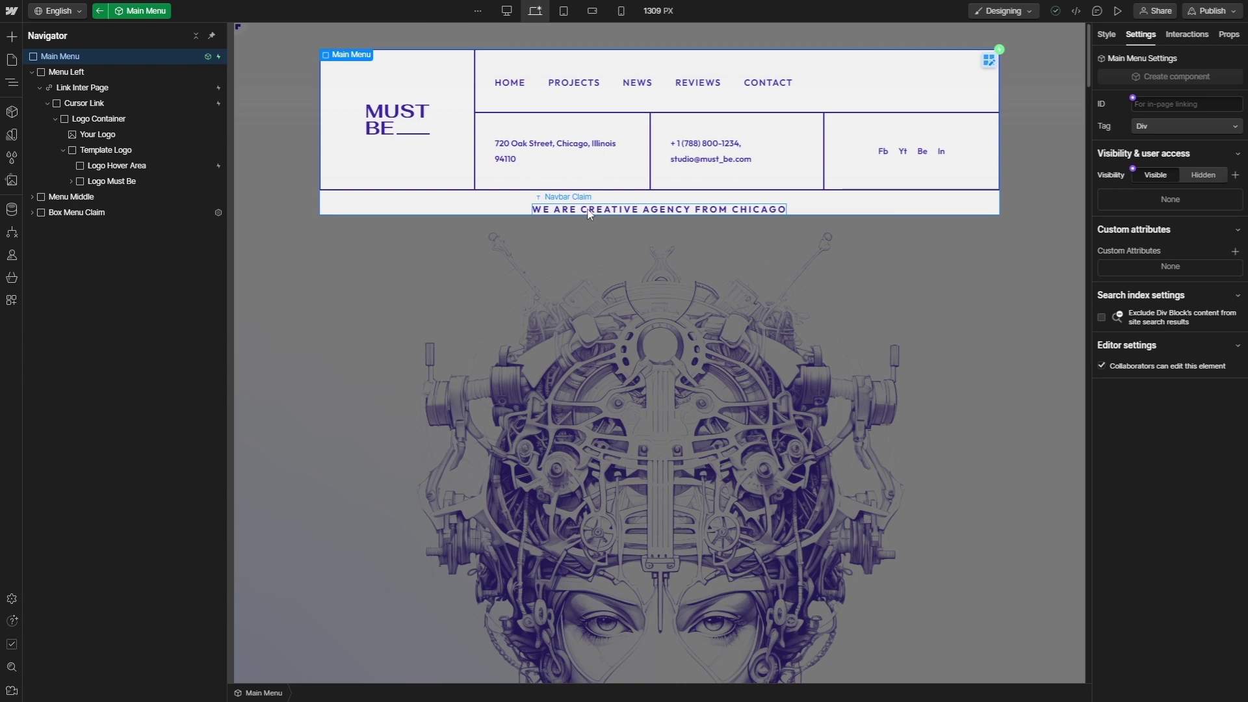
{"action": "left_click", "coordinate": [349, 164]}
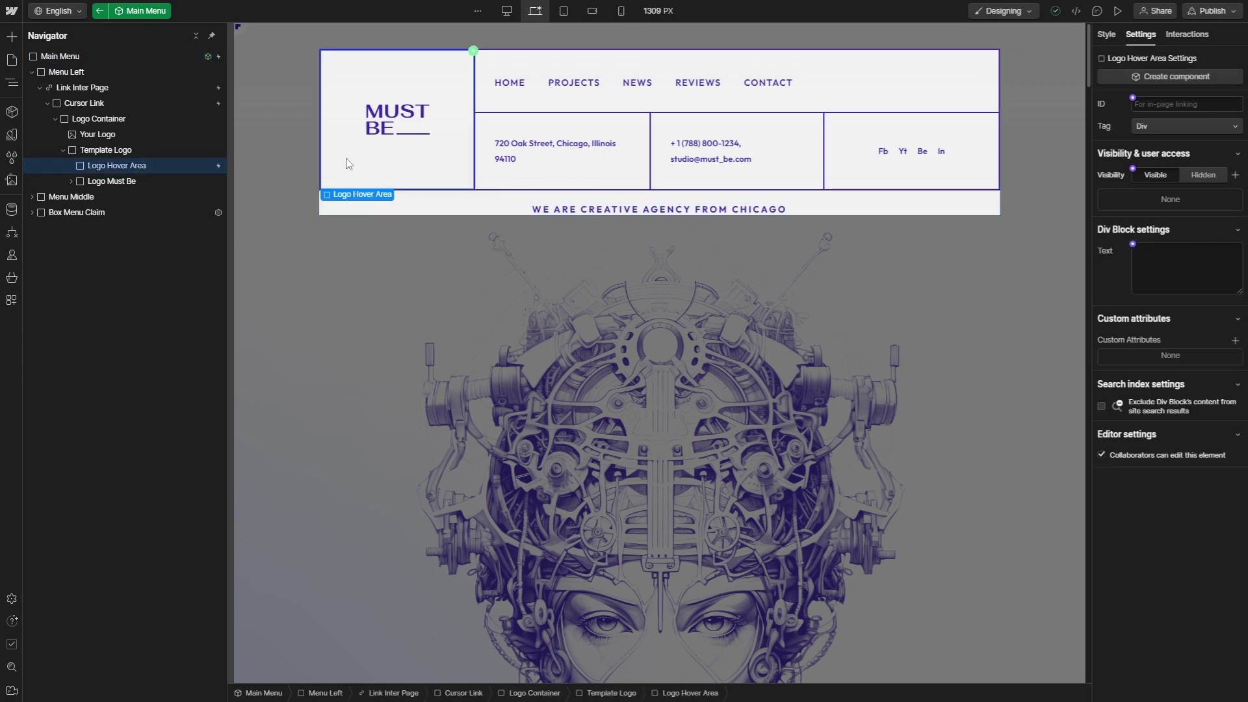
{"action": "left_click", "coordinate": [115, 150]}
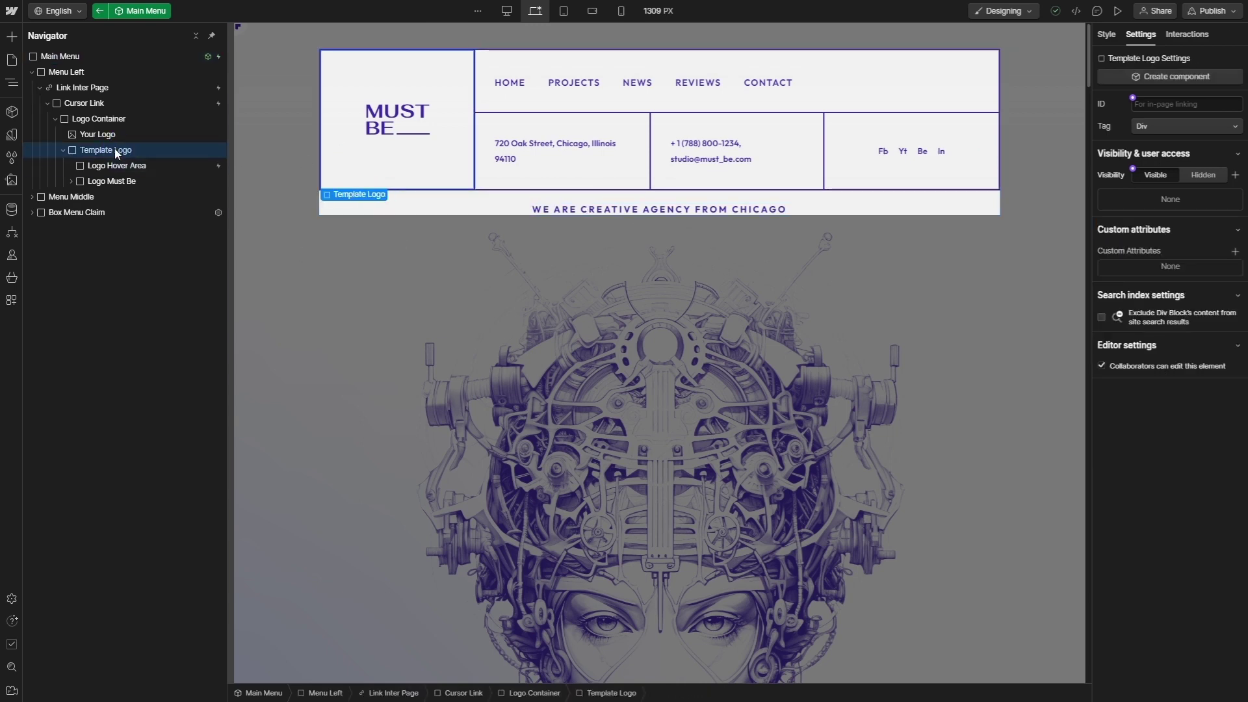
{"action": "key", "text": "Delete"}
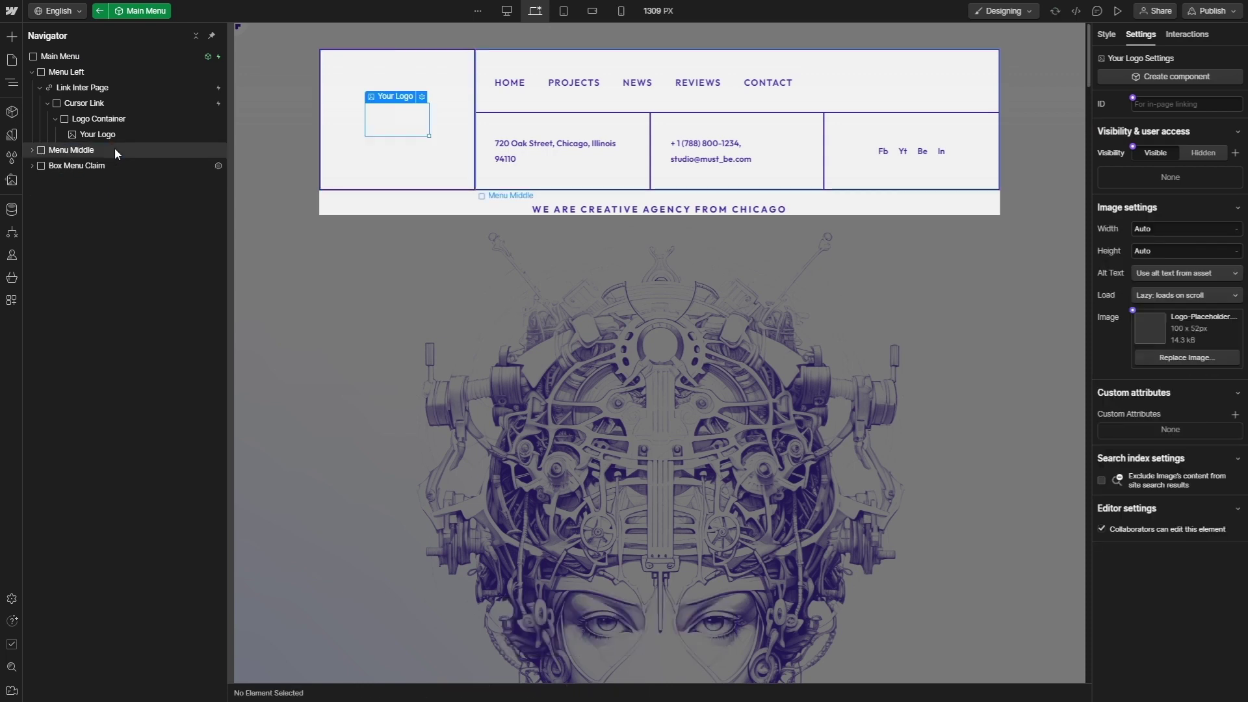
Upload My Logo.png from the My Assets folder and use it as the Your Logo image
{"action": "left_click", "coordinate": [104, 137]}
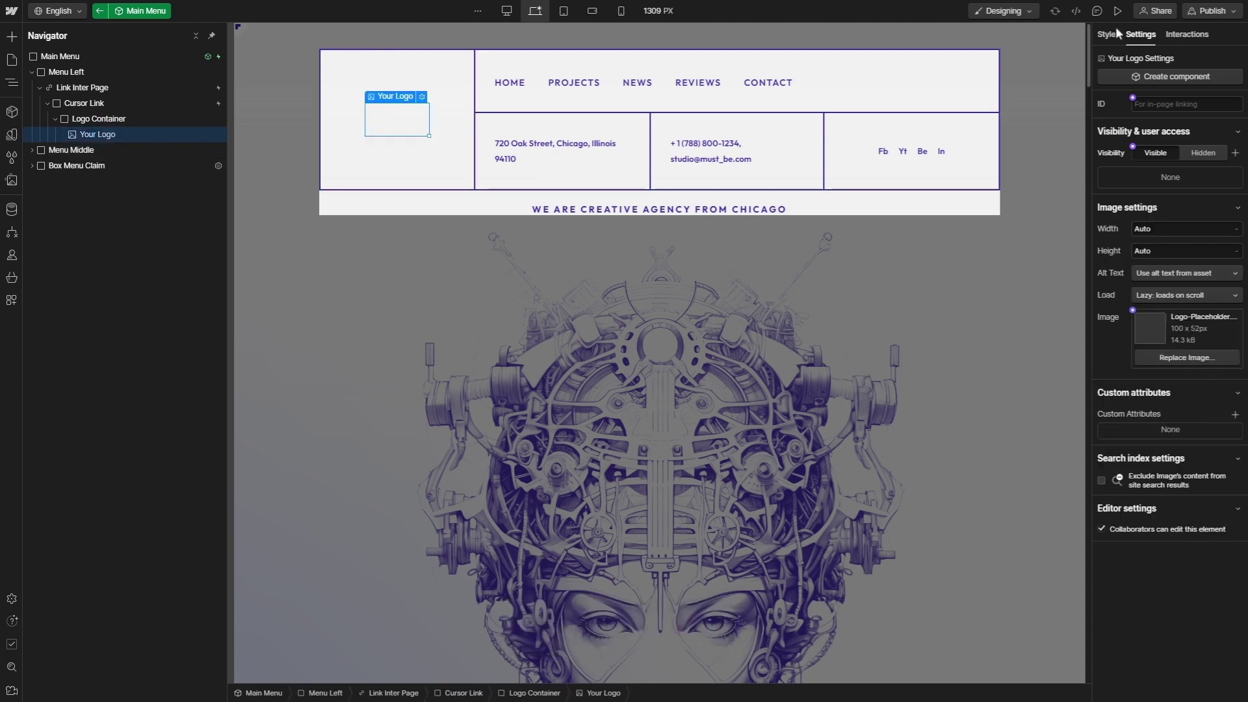
{"action": "left_click", "coordinate": [1212, 356]}
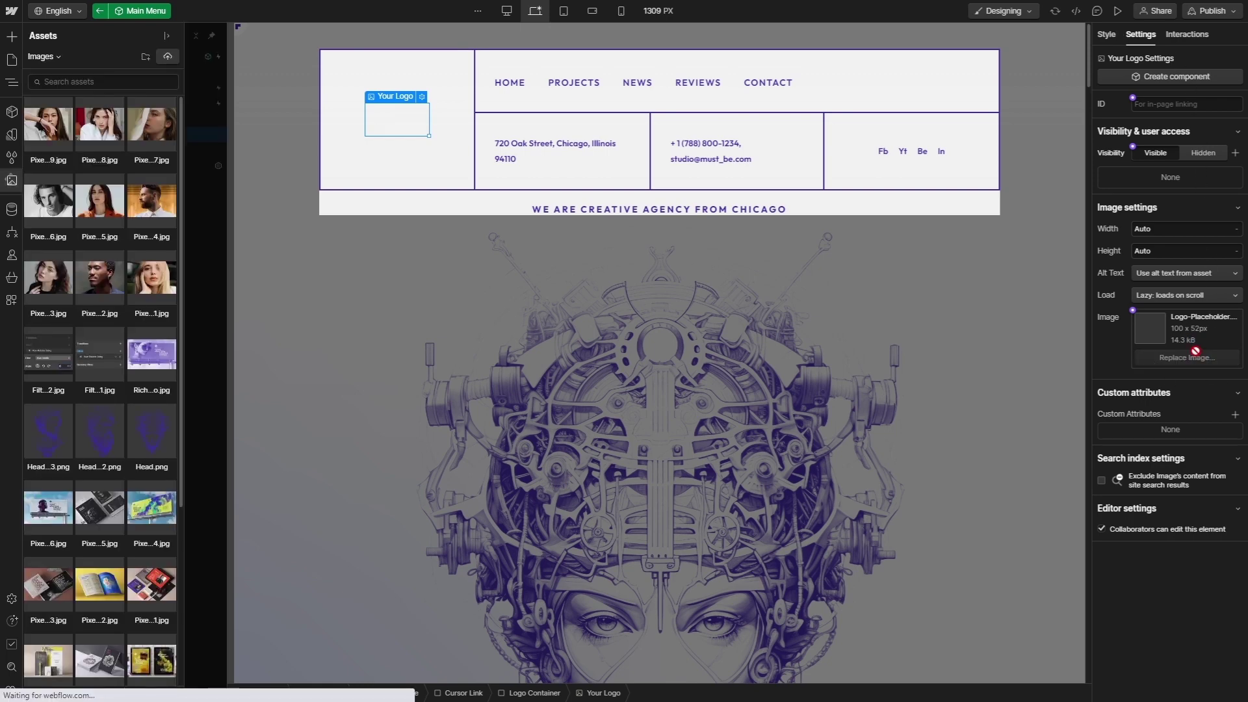
{"action": "left_click", "coordinate": [167, 57]}
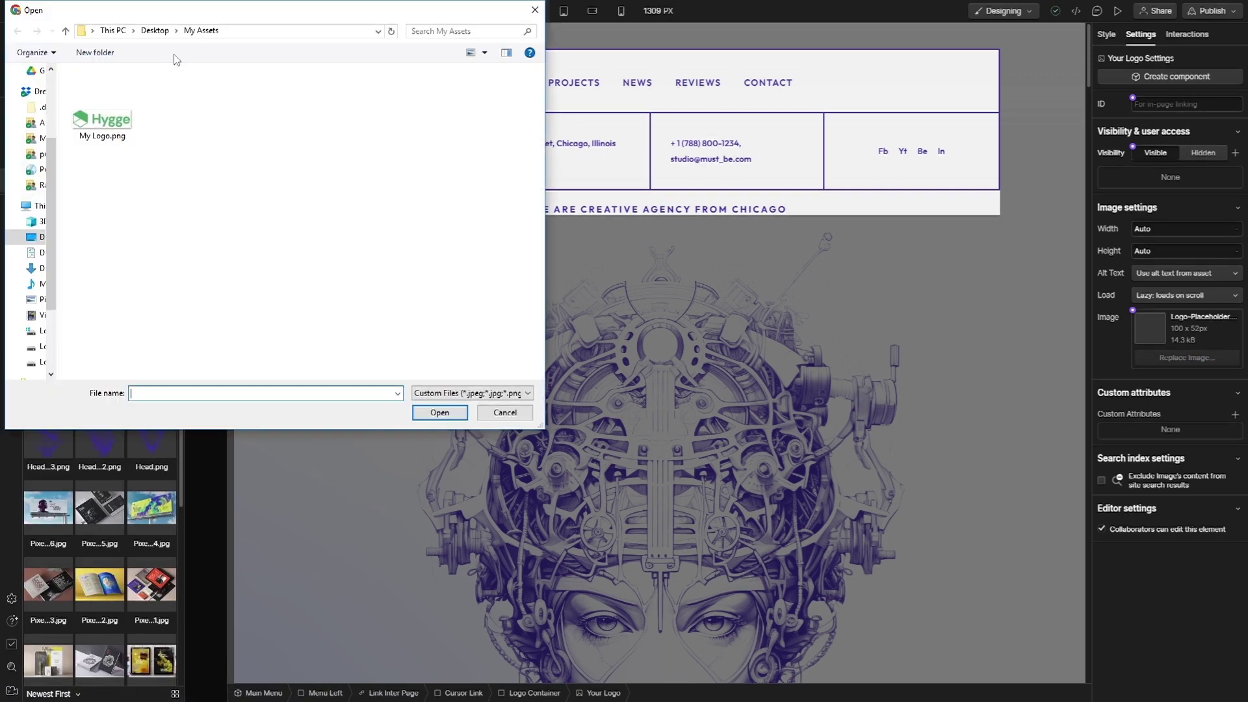
{"action": "left_click", "coordinate": [103, 114]}
{"action": "key", "text": "Return"}
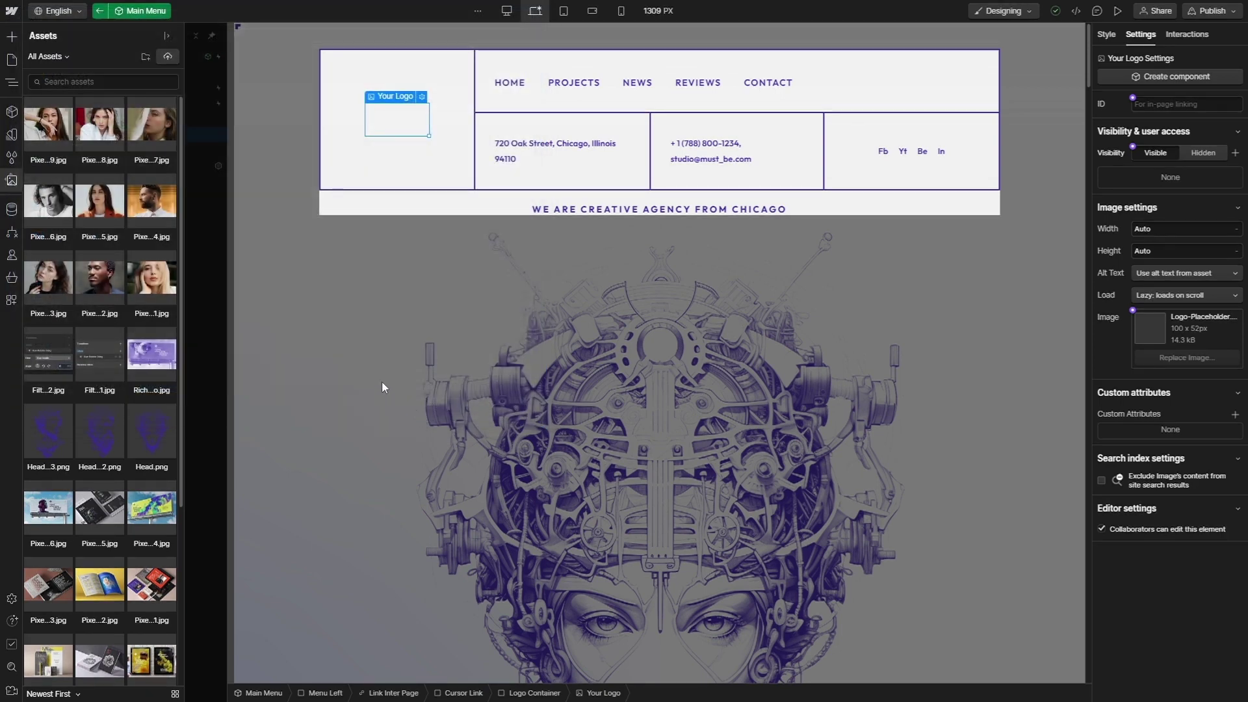
{"action": "left_click", "coordinate": [54, 128]}
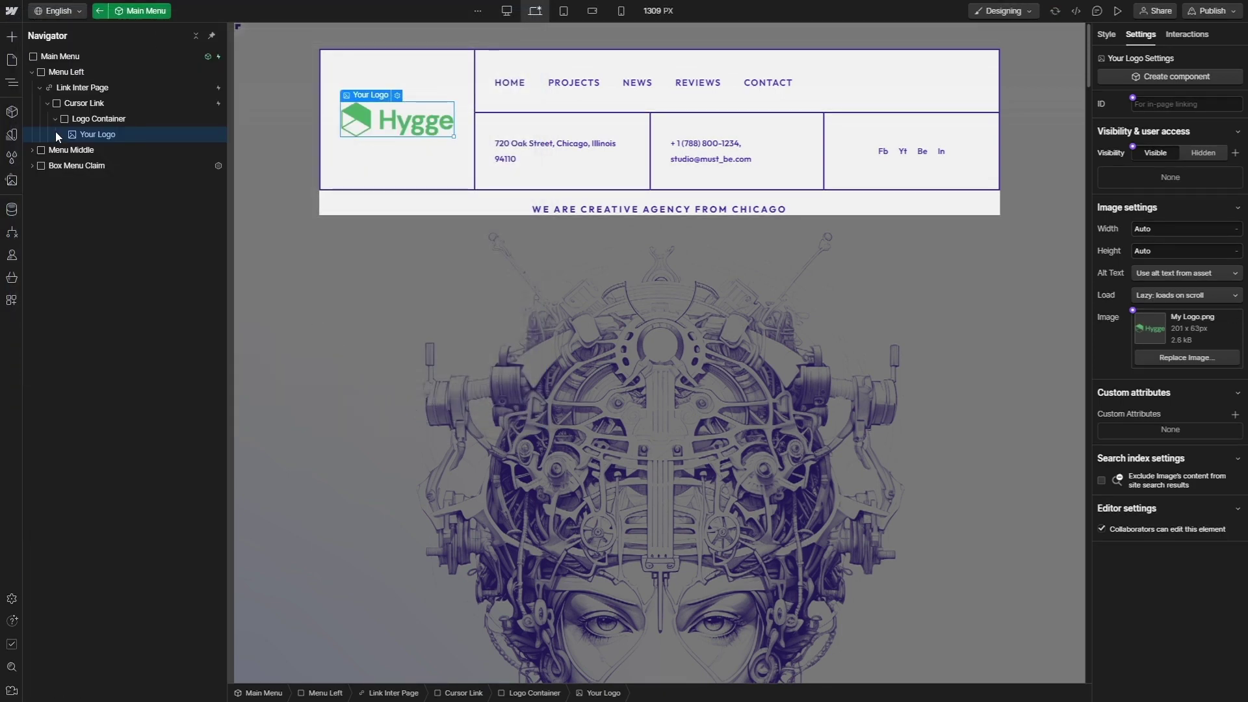
Replace the postal address text in the menu's first contact cell with the site owner's address
{"action": "left_click", "coordinate": [535, 145]}
{"action": "left_click", "coordinate": [709, 150]}
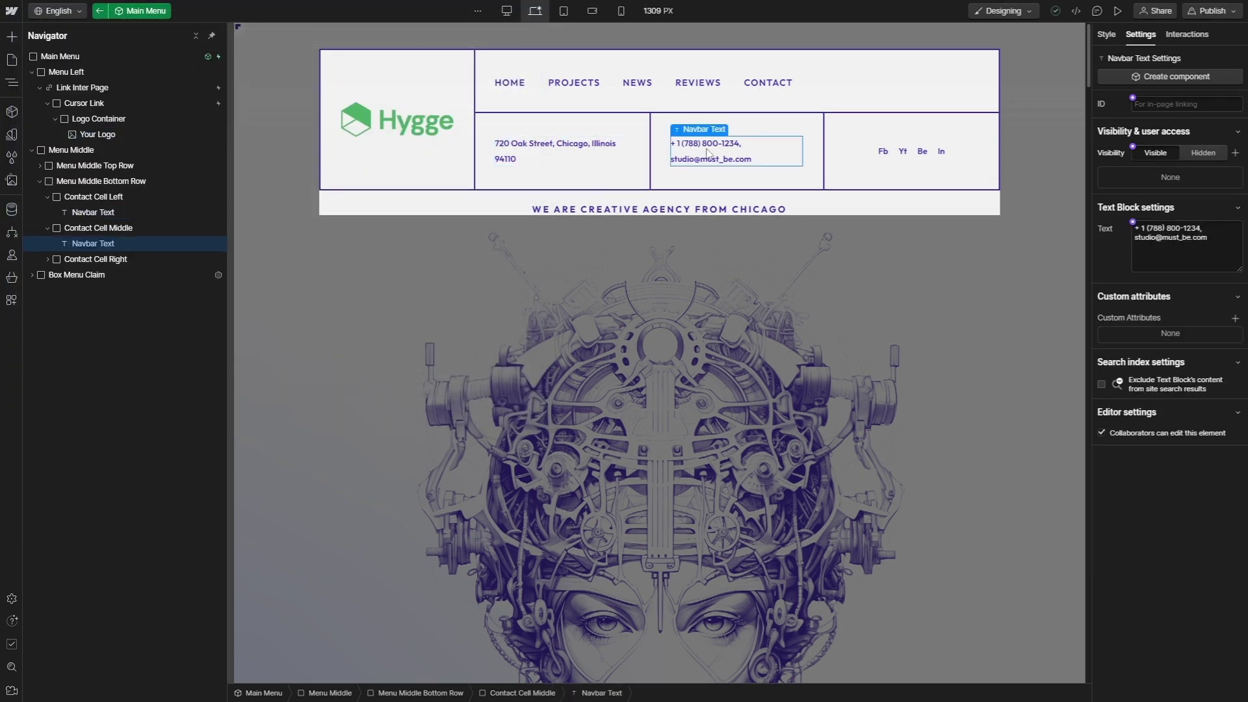
{"action": "left_click", "coordinate": [667, 211]}
{"action": "double_click", "coordinate": [556, 143]}
{"action": "type", "text": "111 My Street, My Street, My State 111111"}
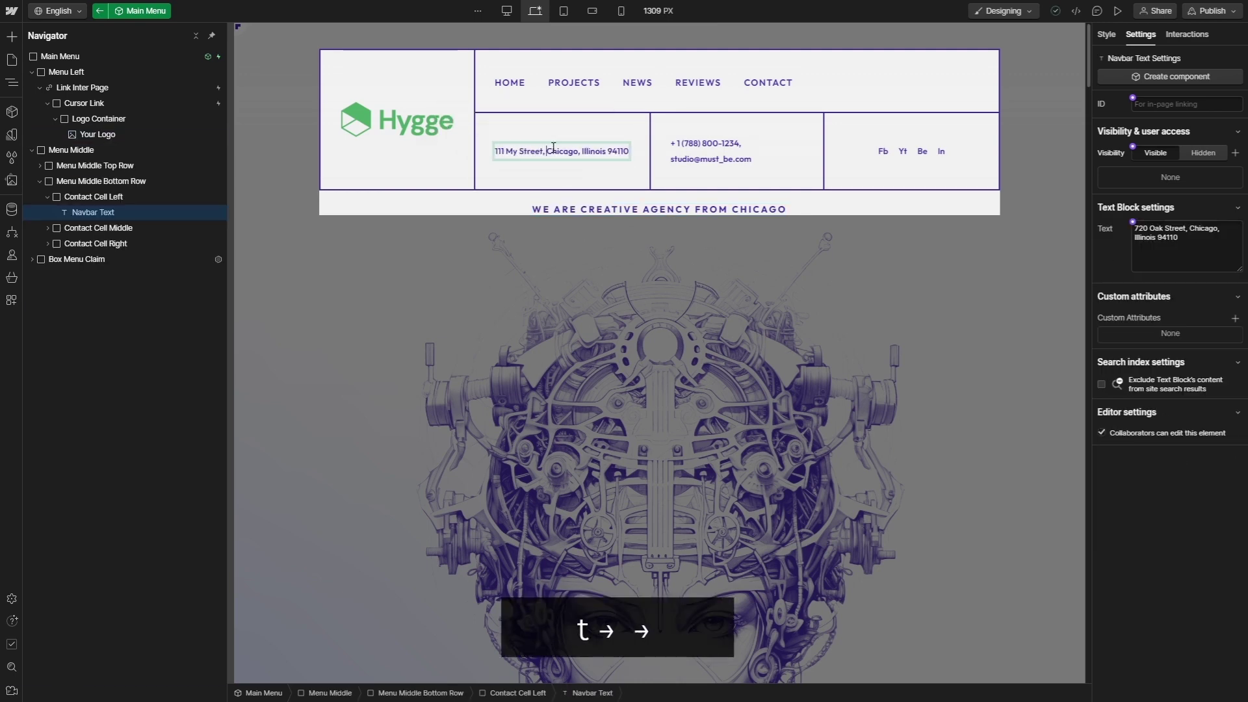
{"action": "key", "text": "Delete"}
Replace the phone number and e-mail in the menu's middle contact cell with the site owner's contact details
{"action": "left_click", "coordinate": [694, 151]}
{"action": "double_click", "coordinate": [694, 151]}
{"action": "type", "text": "+1 (111) 111-1111, myemail@mydomain.com"}
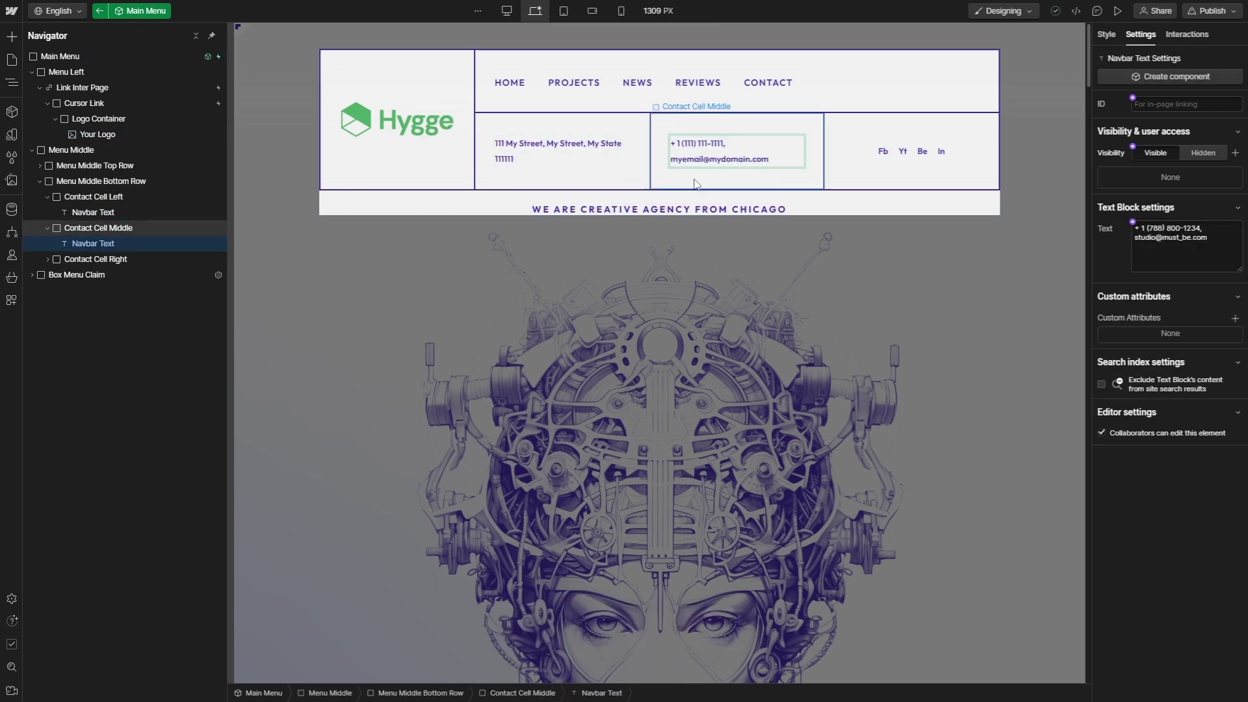
Change the tagline below the menu to "Hello, beautiful world!"
{"action": "double_click", "coordinate": [786, 209]}
{"action": "type", "text": "Hello, beautiful world!"}
{"action": "left_click", "coordinate": [785, 213]}
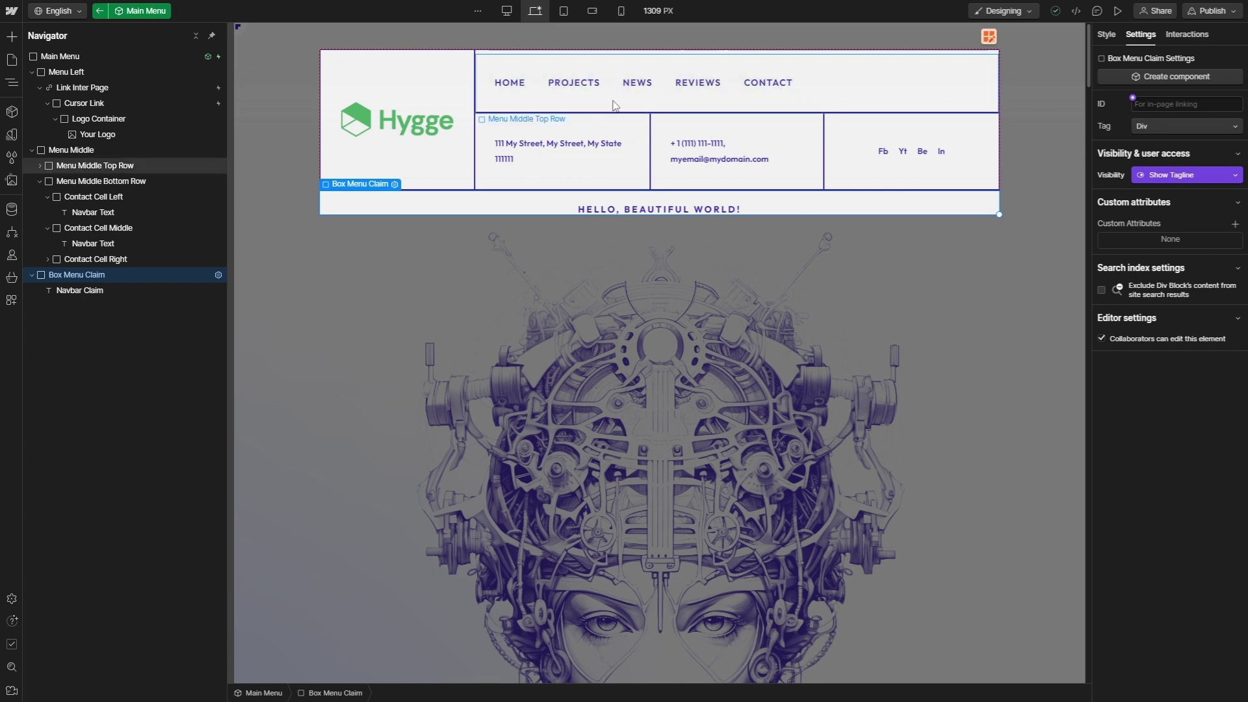
Change the Contact menu item's text to "Tutorials" and set its targeted page to Tutorials
{"action": "left_click", "coordinate": [742, 97]}
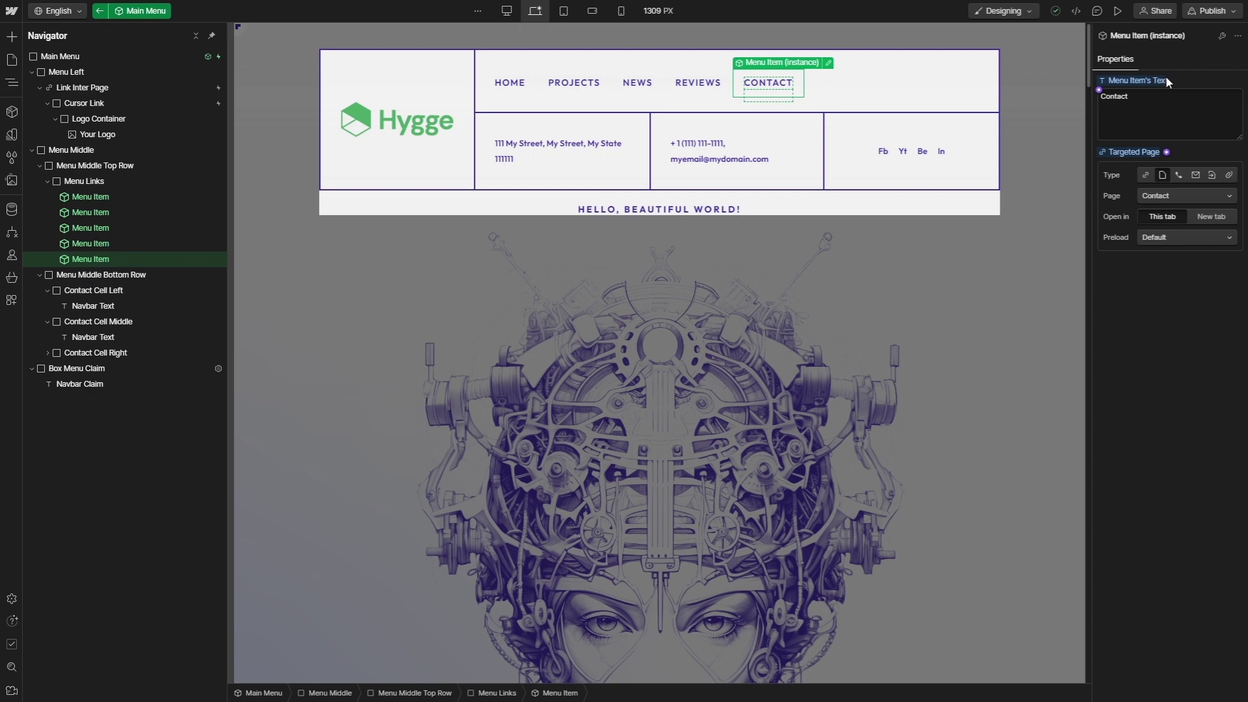
{"action": "double_click", "coordinate": [1114, 96]}
{"action": "type", "text": "Tutorials"}
{"action": "left_click", "coordinate": [1176, 199]}
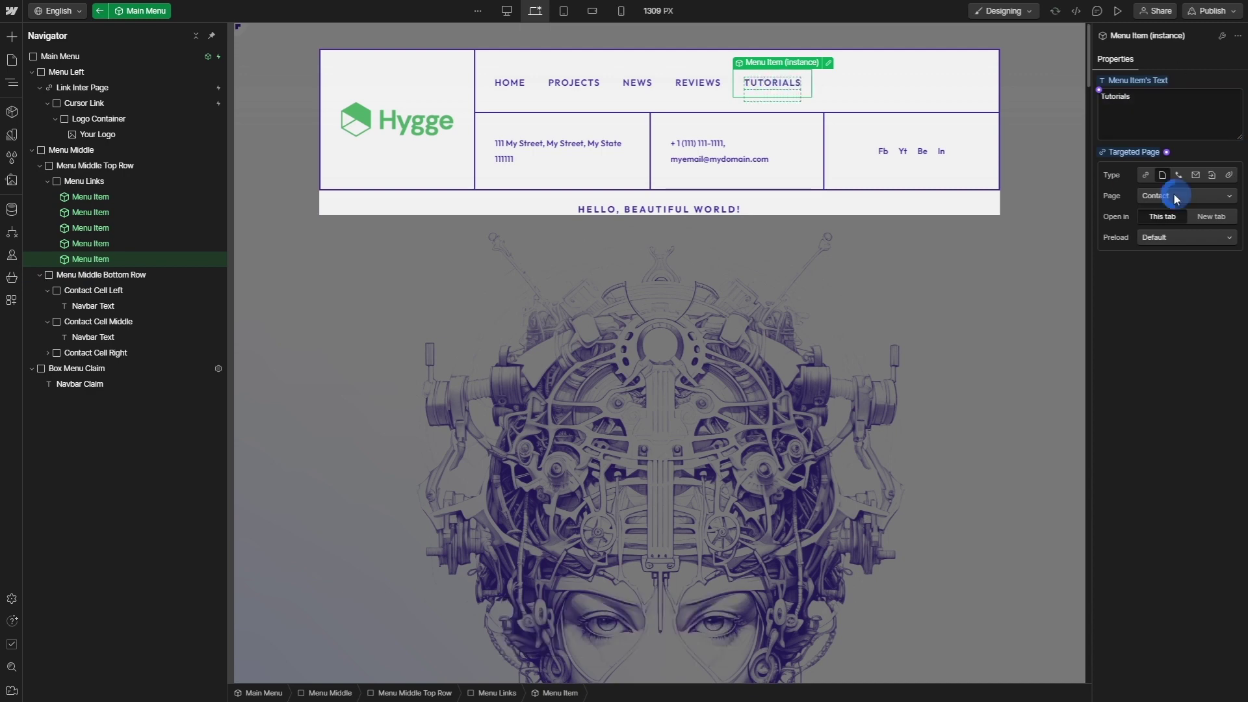
{"action": "left_click", "coordinate": [1175, 242]}
Delete the Tutorials menu item from the menu links
{"action": "left_click", "coordinate": [864, 83]}
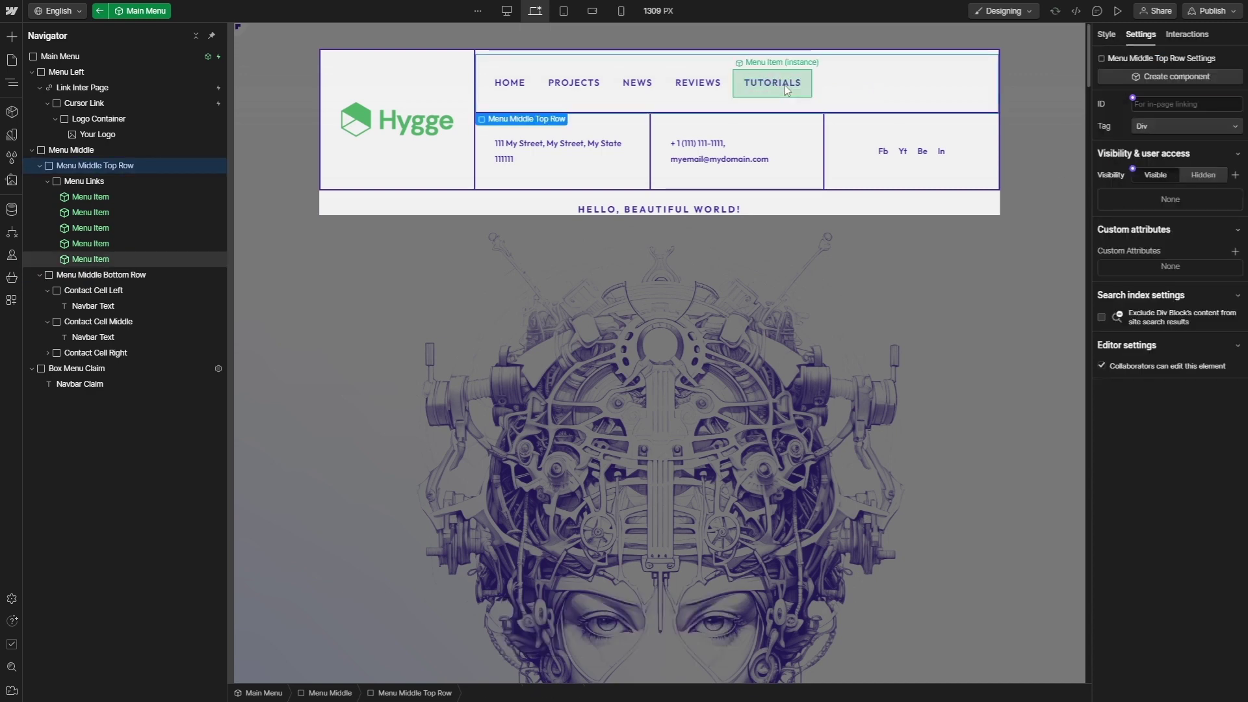
{"action": "left_click", "coordinate": [768, 100]}
{"action": "key", "text": "Delete"}
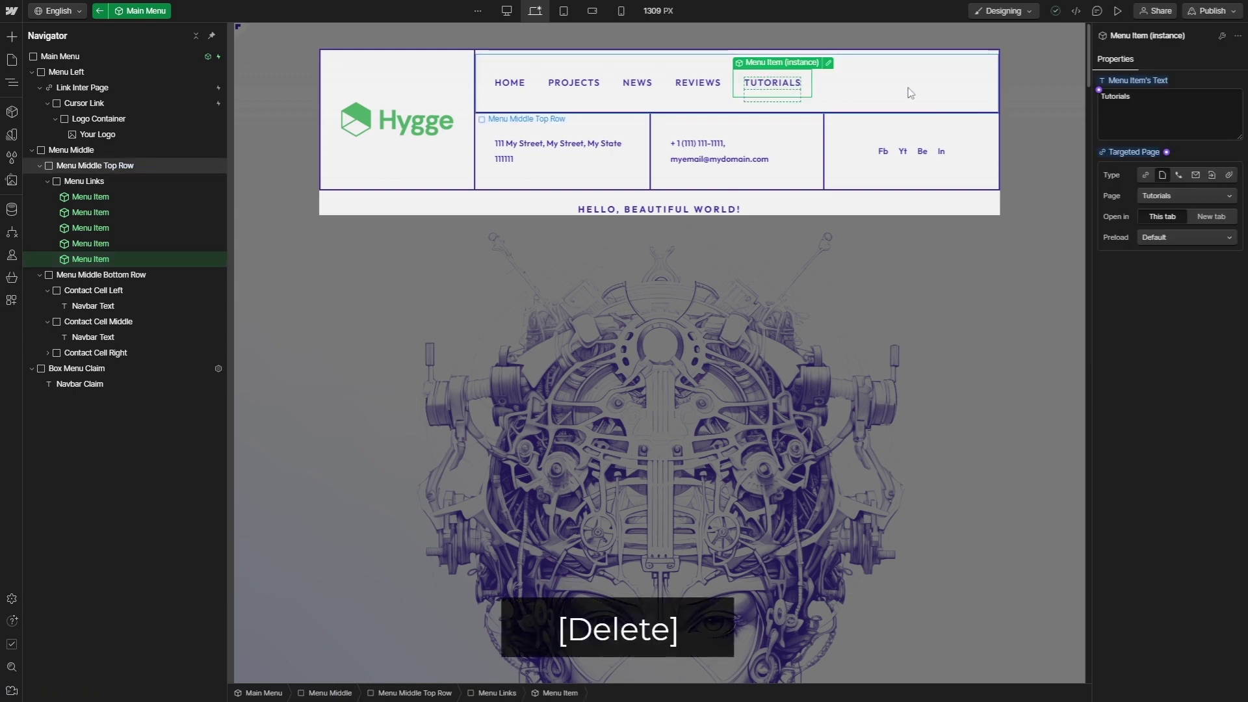
Duplicate the Reviews menu item in the menu links by copying and pasting it
{"action": "left_click", "coordinate": [726, 95]}
{"action": "key", "text": "ctrl+c"}
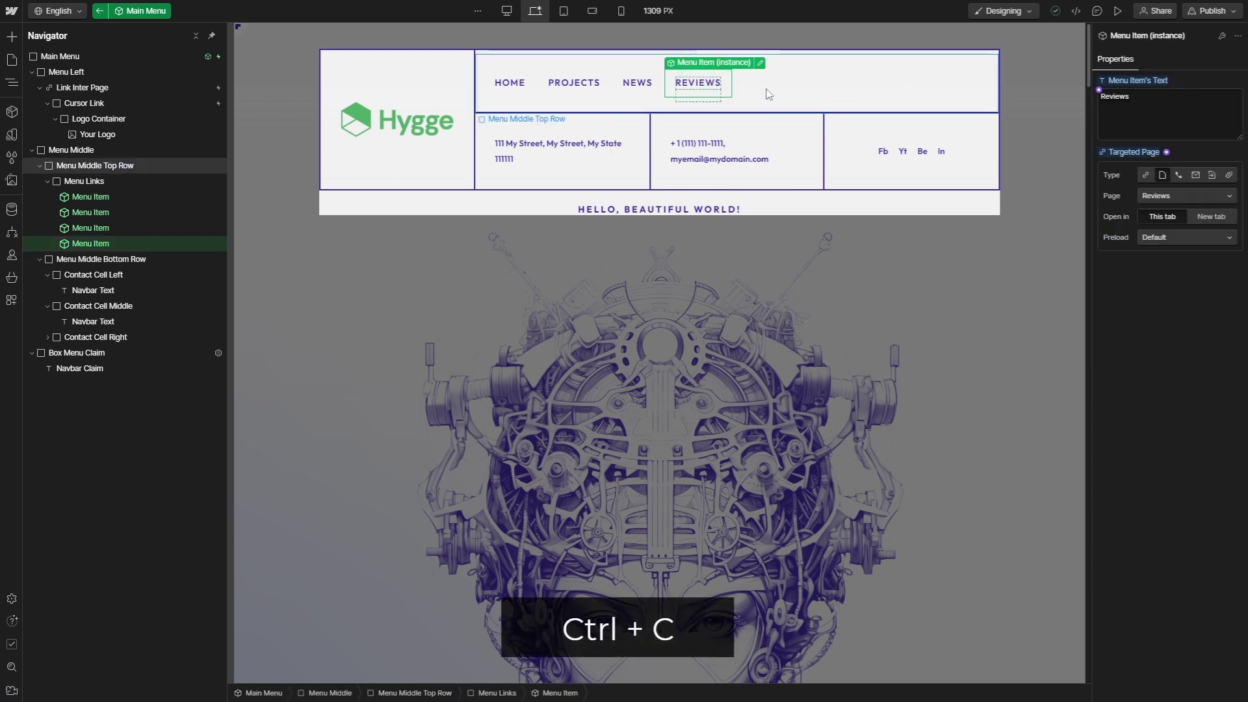
{"action": "key", "text": "ctrl+v"}
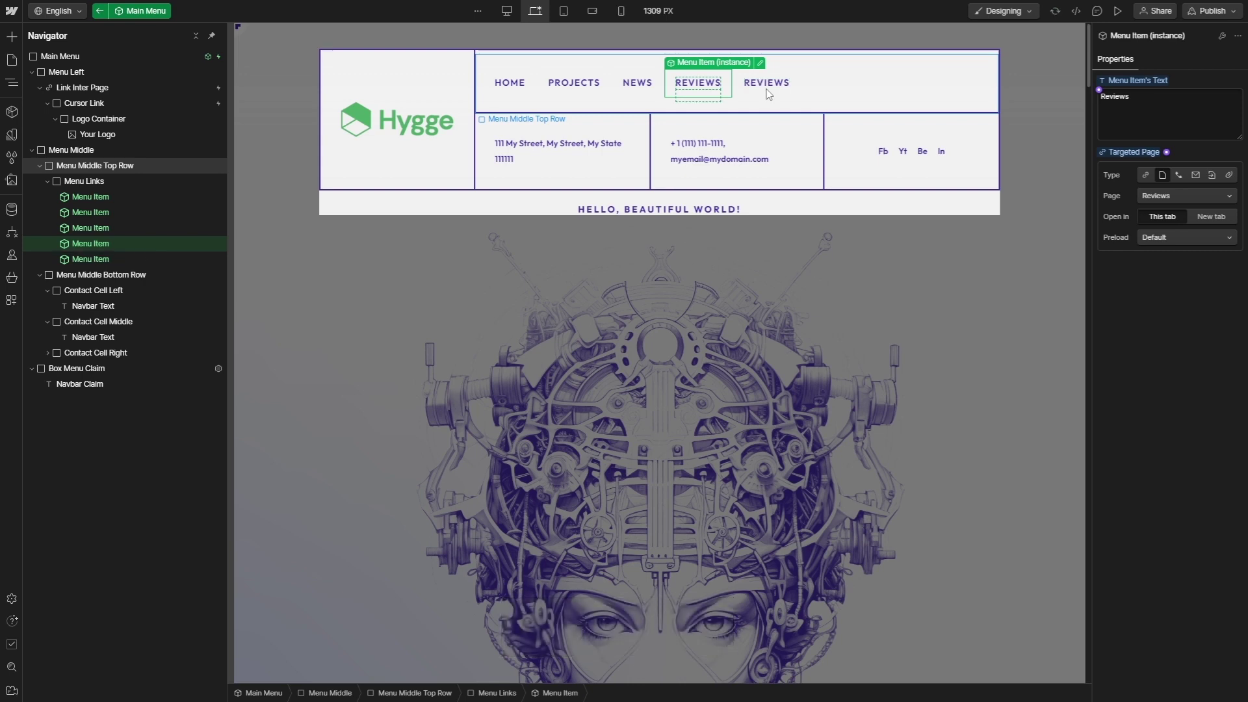
Change the duplicated Reviews menu item's text to "Contact" and set its targeted page to Contact
{"action": "left_click", "coordinate": [748, 85]}
{"action": "double_click", "coordinate": [1114, 96]}
{"action": "type", "text": "Contact"}
{"action": "left_click", "coordinate": [1155, 196]}
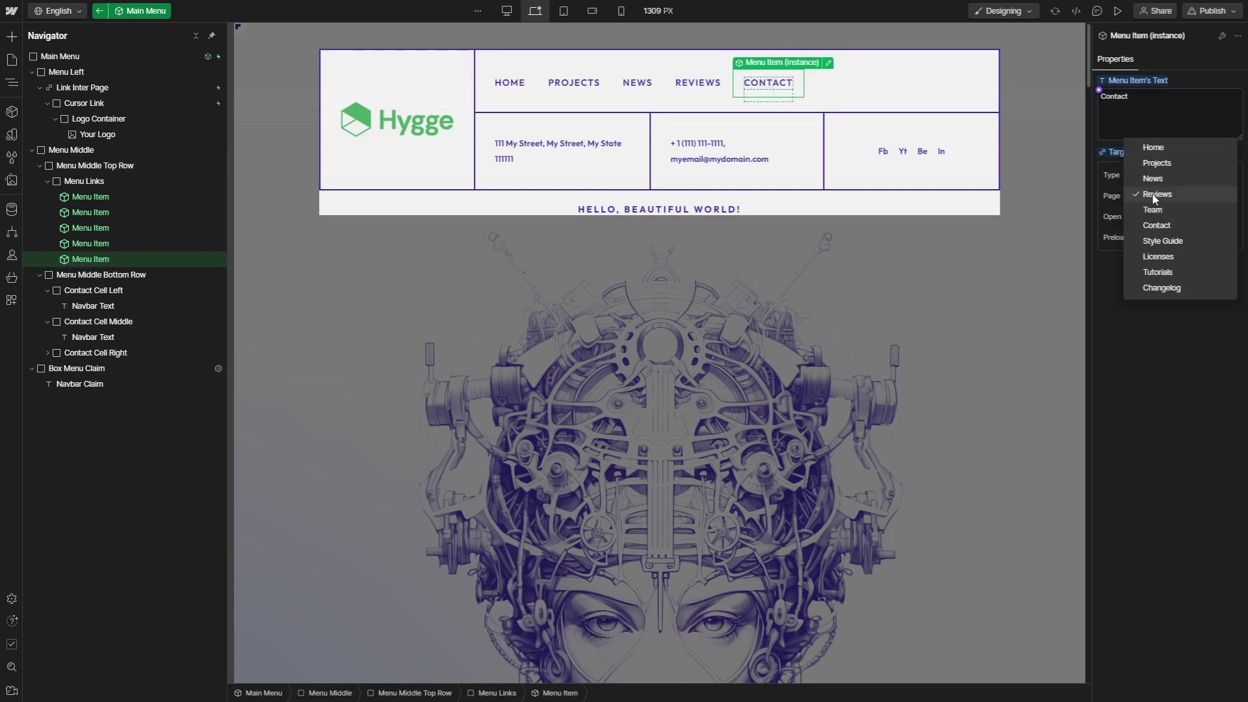
{"action": "left_click", "coordinate": [1158, 226]}
{"action": "left_click", "coordinate": [923, 85]}
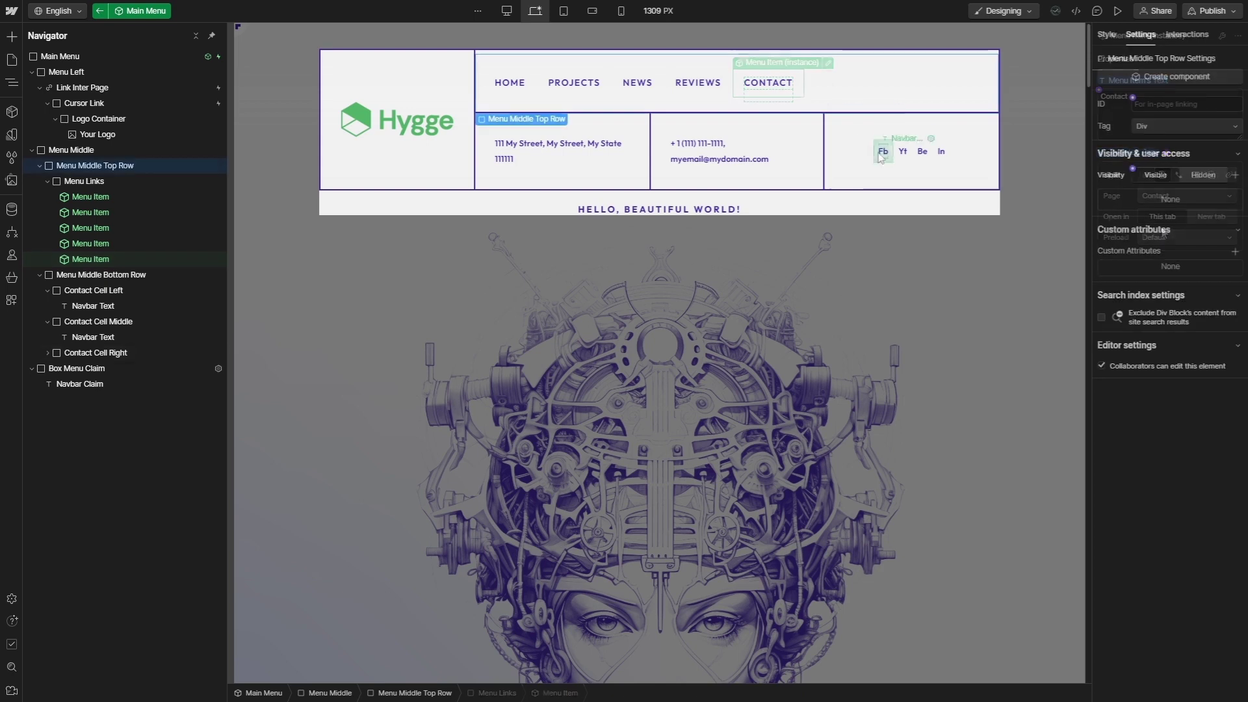
{"action": "left_click", "coordinate": [878, 153]}
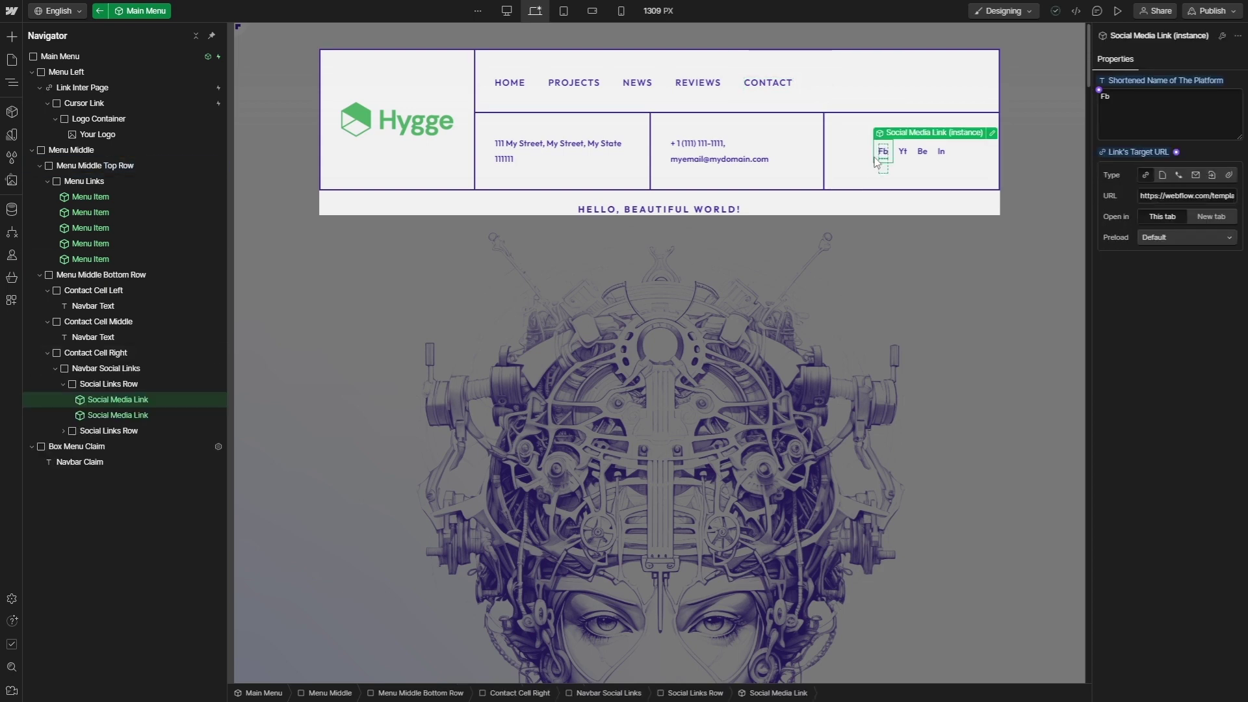
{"action": "double_click", "coordinate": [1129, 113]}
{"action": "type", "text": "X"}
{"action": "left_click", "coordinate": [1171, 195]}
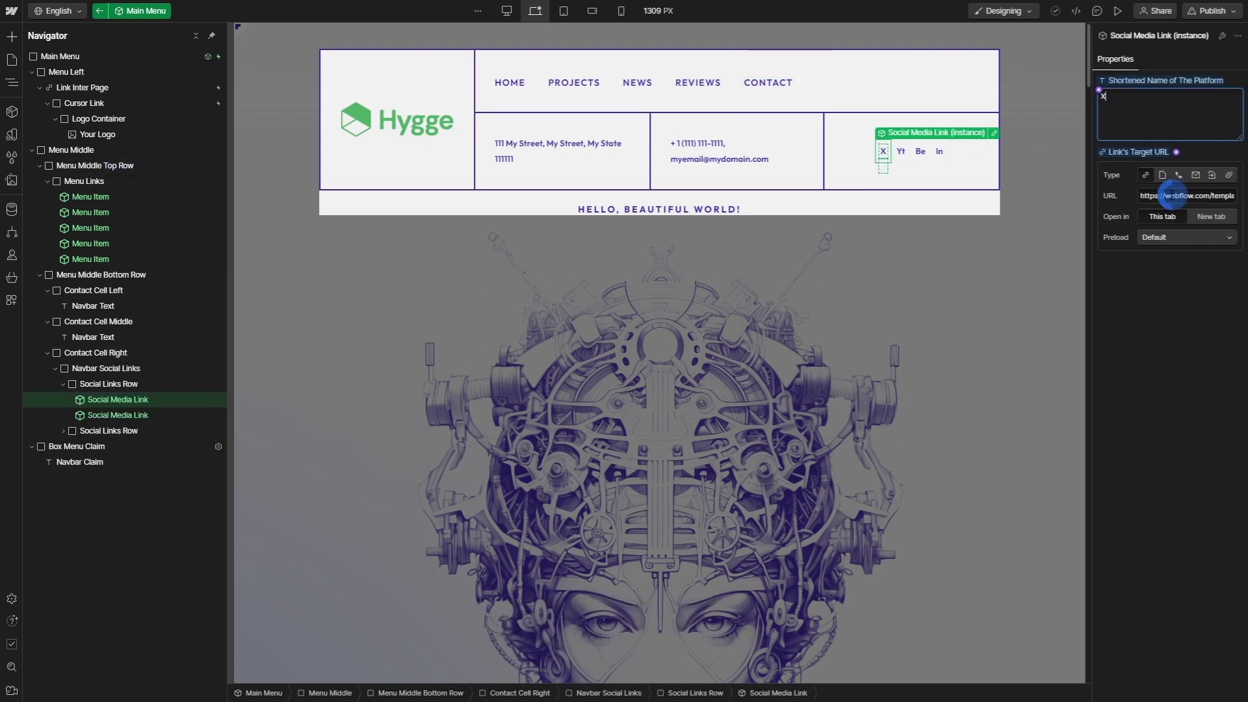
{"action": "key", "text": "ctrl+a"}
{"action": "type", "text": "https://twitter.co"}
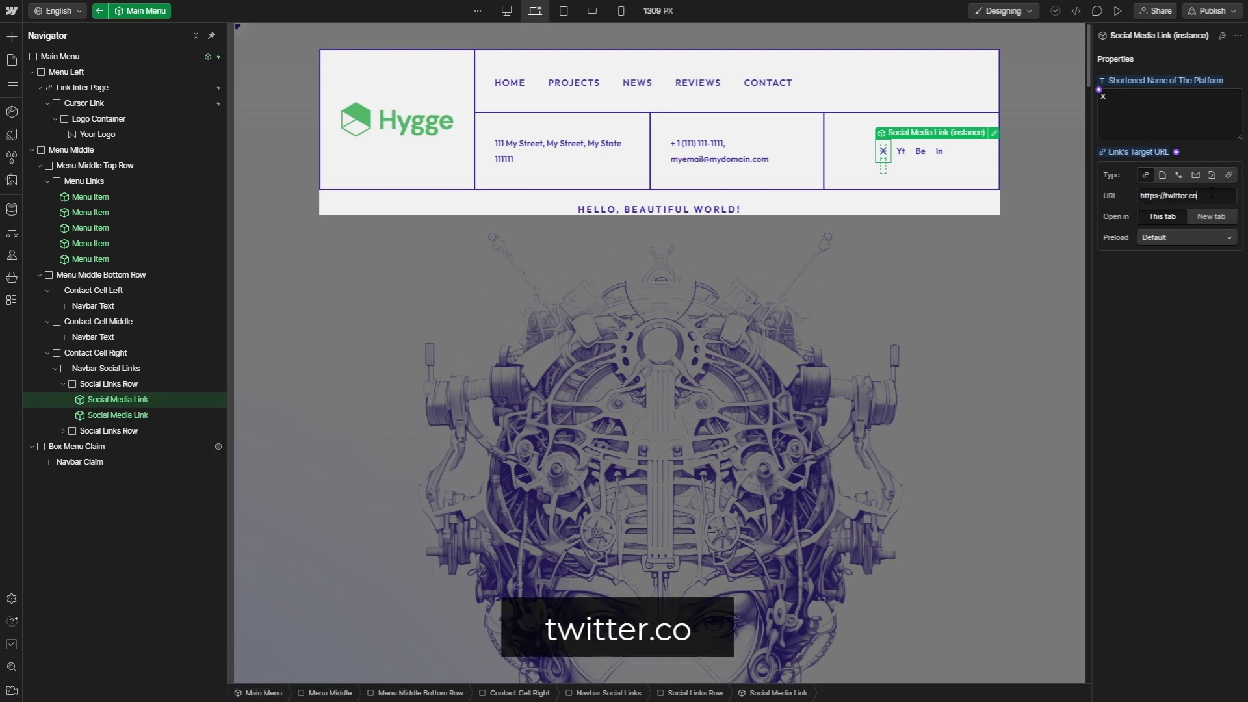
{"action": "type", "text": "m/myaccount"}
{"action": "left_click", "coordinate": [834, 187]}
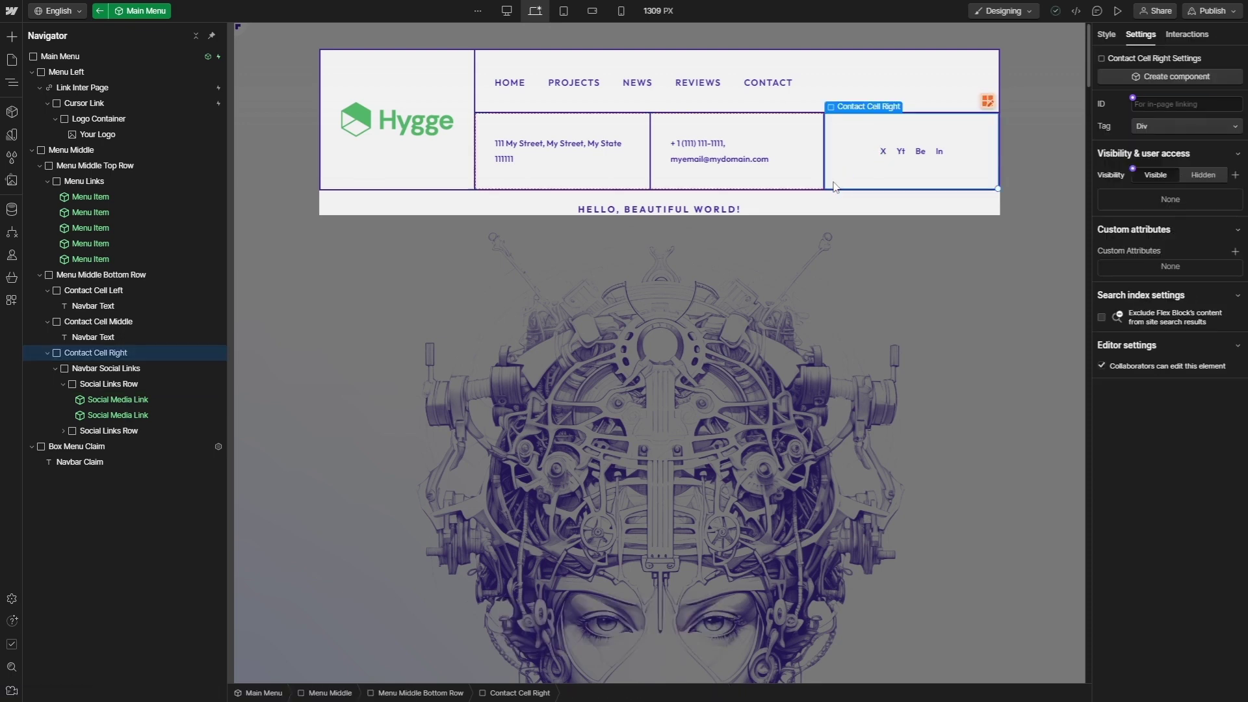
{"action": "left_click", "coordinate": [100, 12]}
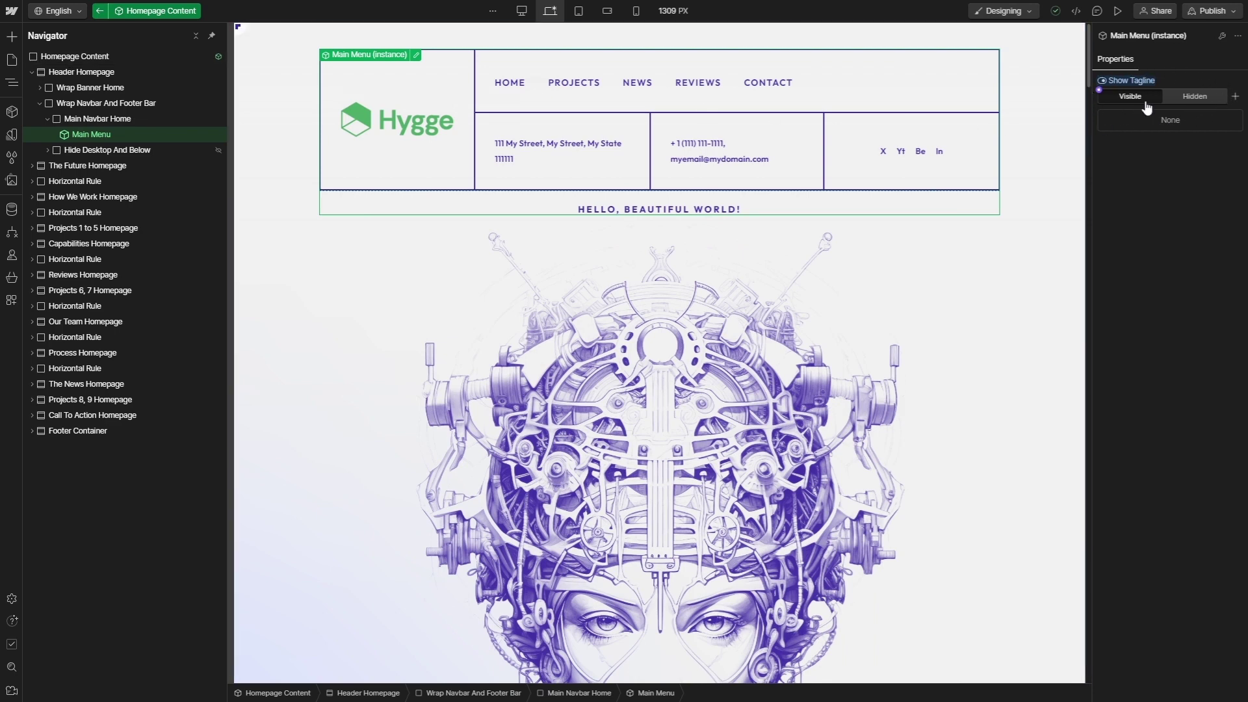
Try hiding the tagline on the homepage's Main Menu instance, and set it back to Visible
{"action": "left_click", "coordinate": [1195, 96]}
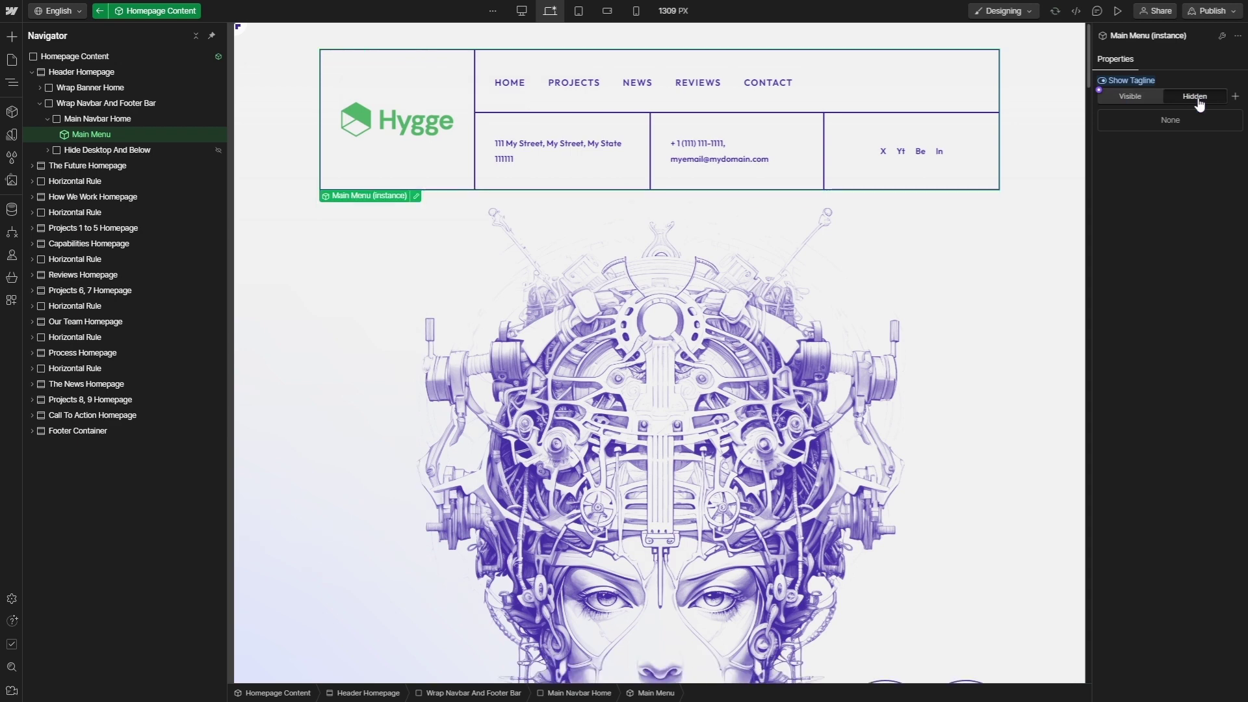
{"action": "left_click", "coordinate": [1131, 97]}
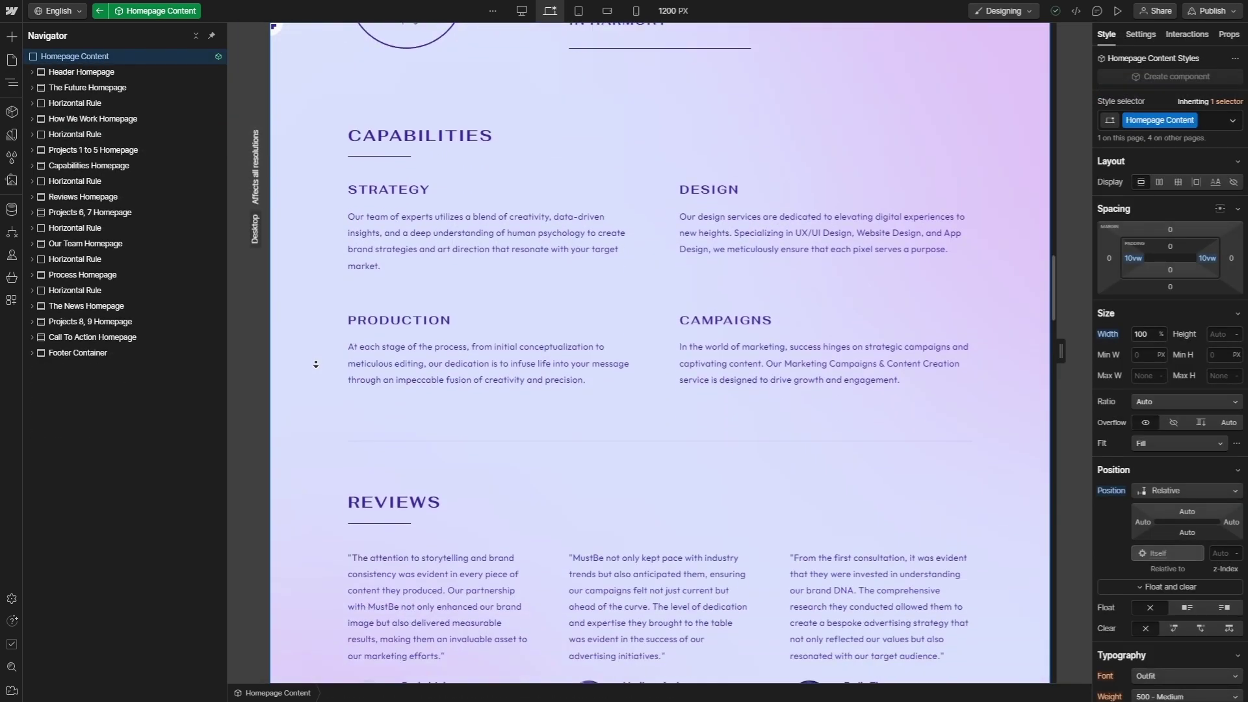
Change the See All Reviews button's text to "My Other Page" and link it to the My Other Page page
{"action": "scroll", "coordinate": [316, 364], "scroll_direction": "down", "scroll_amount": 8}
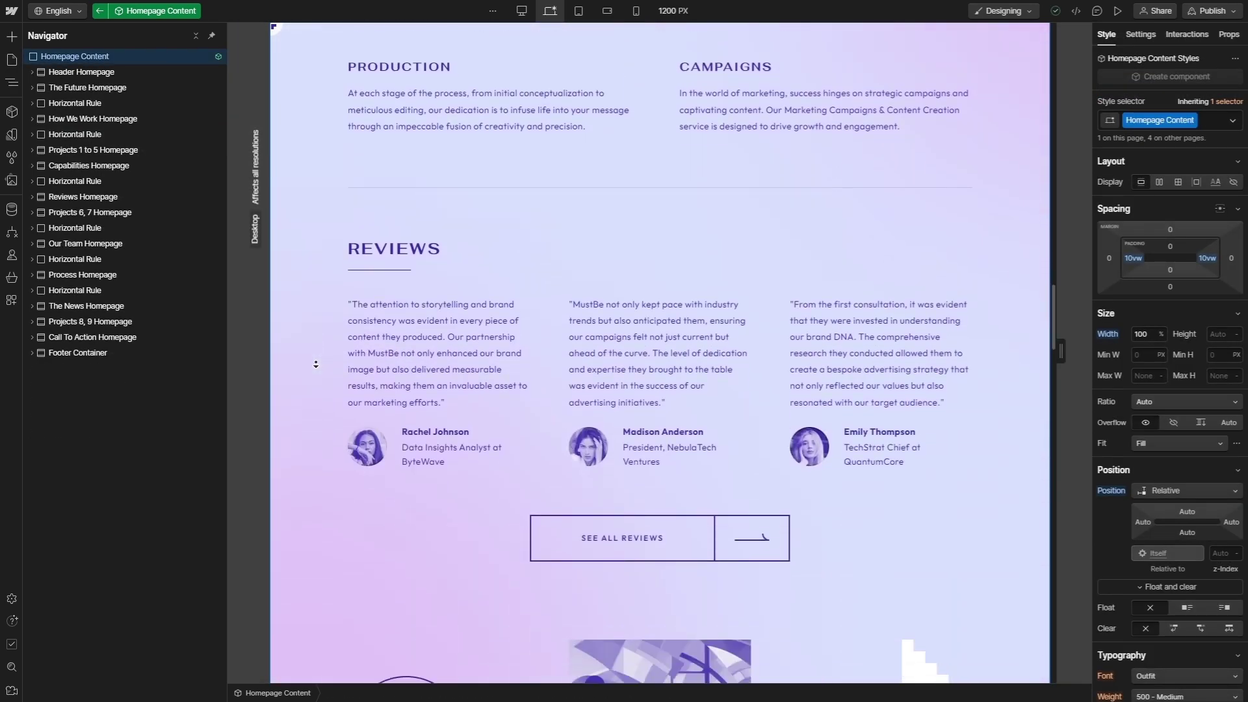
{"action": "left_click", "coordinate": [551, 258]}
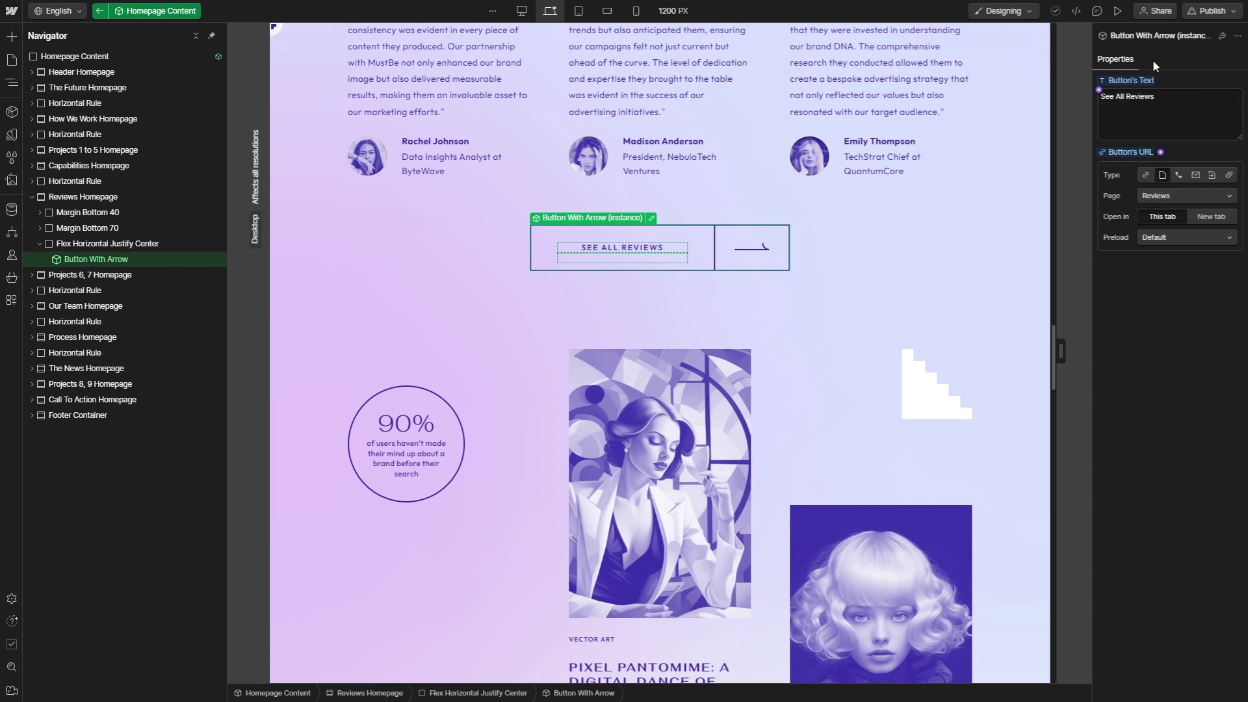
{"action": "triple_click", "coordinate": [1177, 97]}
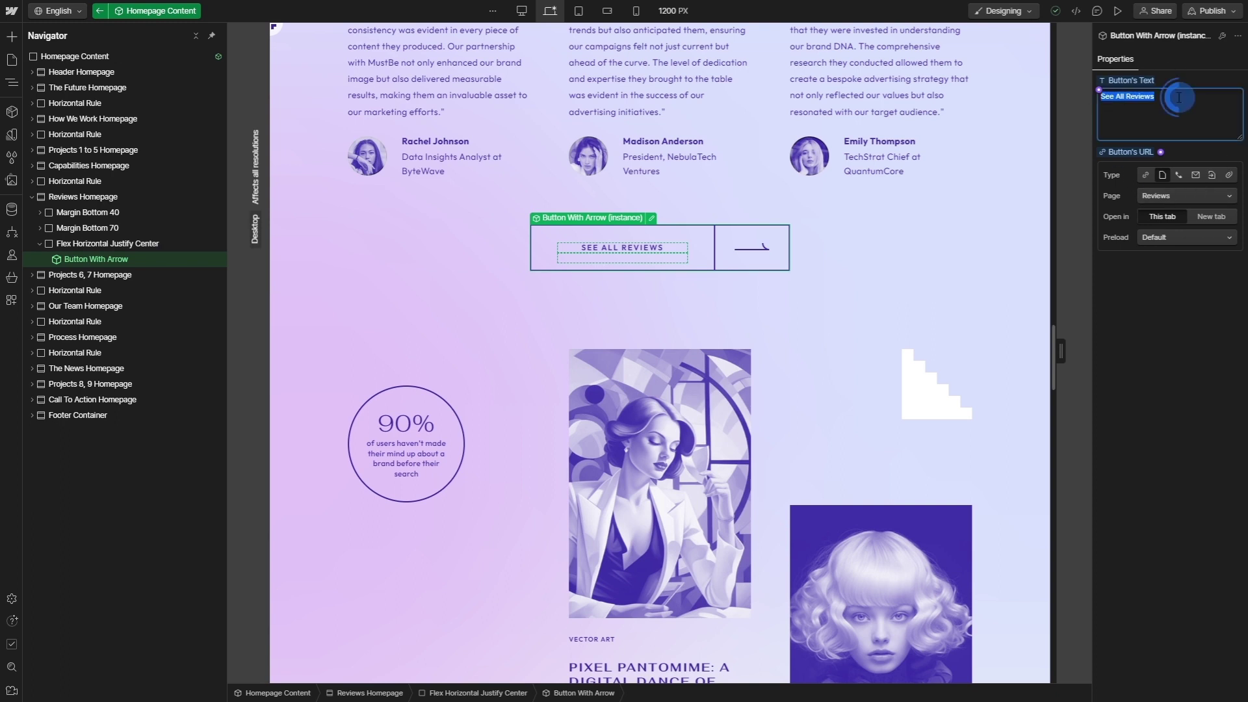
{"action": "type", "text": "My Other Page"}
{"action": "left_click", "coordinate": [1187, 196]}
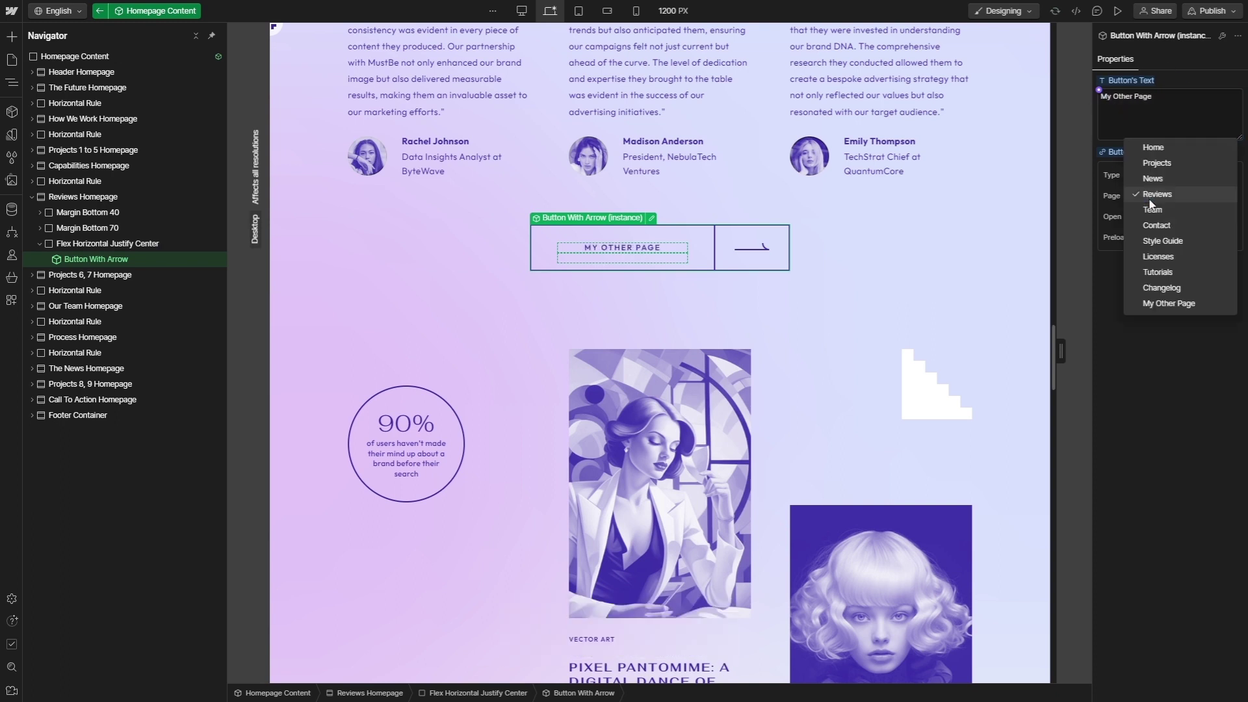
{"action": "left_click", "coordinate": [1161, 305]}
{"action": "left_click", "coordinate": [864, 301]}
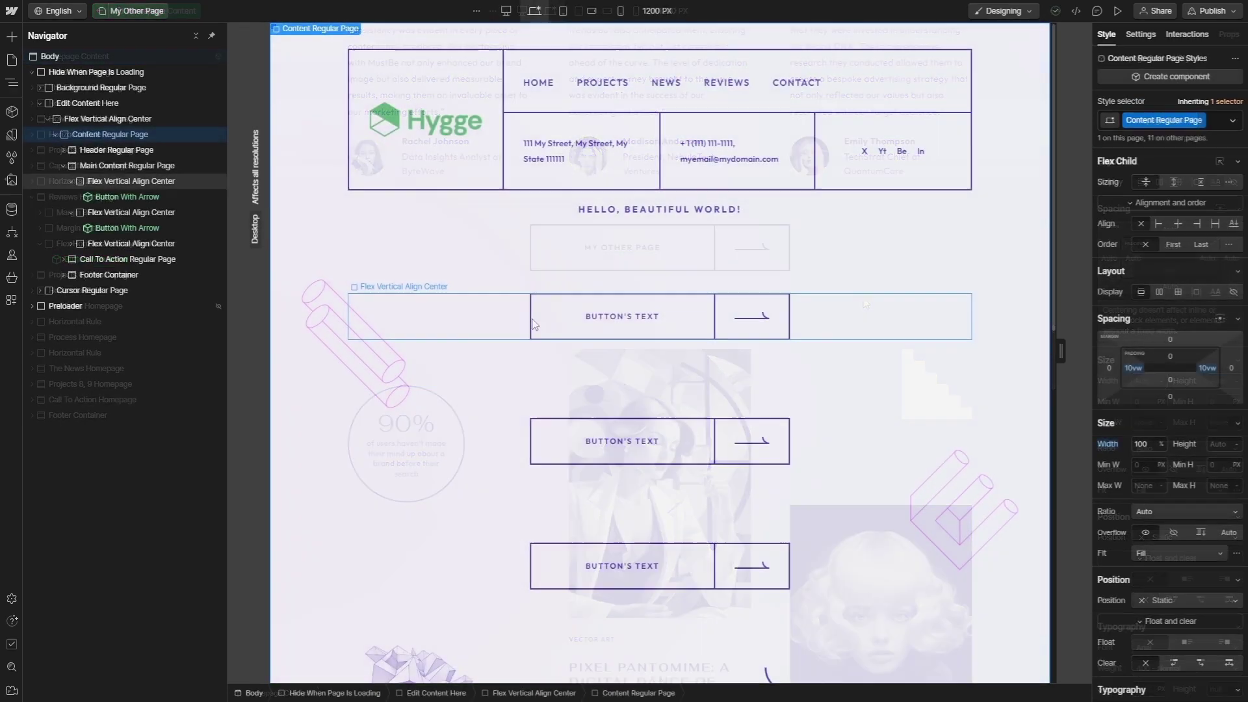
Set the arrow icon's color to the Accent Color variable inside the Button With Arrow component, and return to My Other Page
{"action": "left_click", "coordinate": [541, 320]}
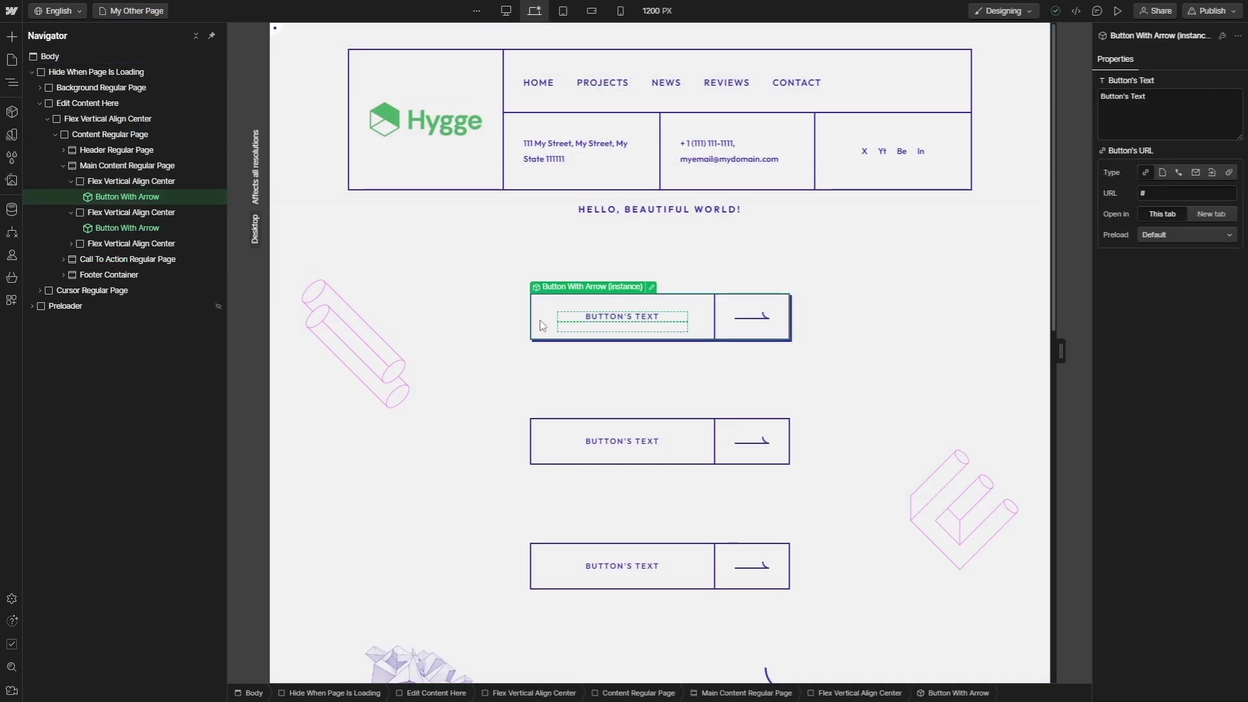
{"action": "double_click", "coordinate": [543, 320]}
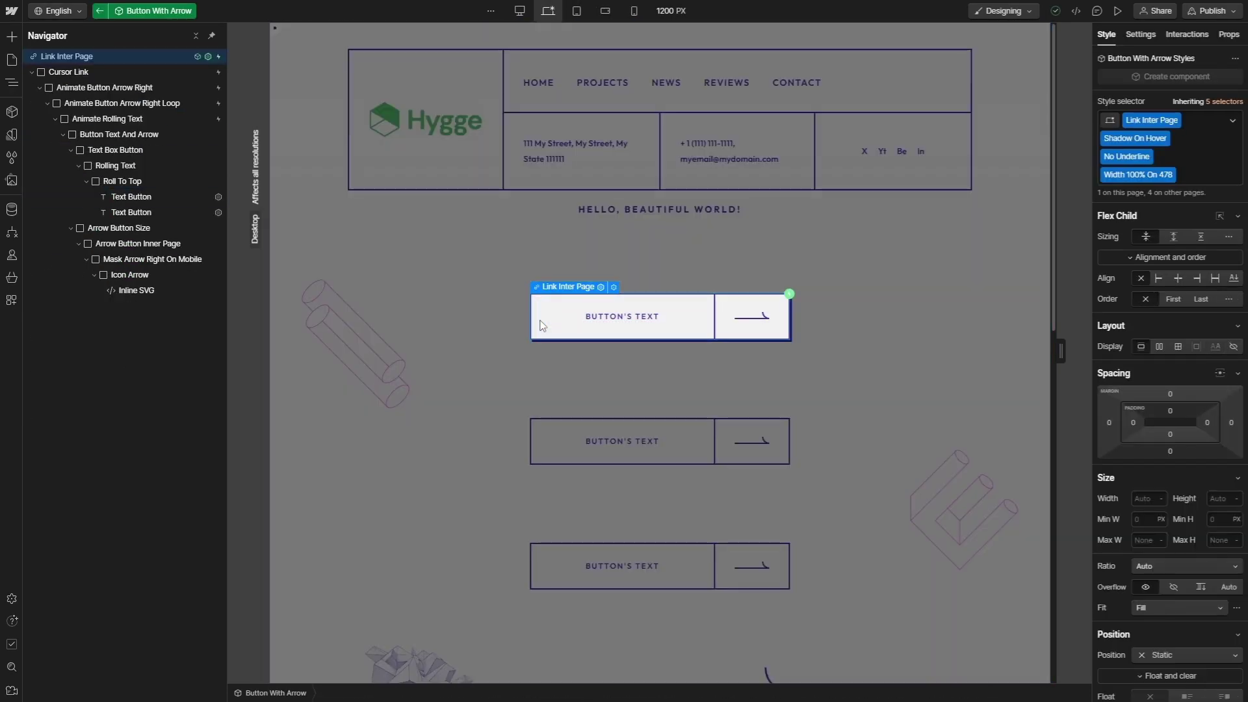
{"action": "left_click", "coordinate": [753, 315]}
{"action": "scroll", "coordinate": [1186, 392], "scroll_direction": "down", "scroll_amount": 3}
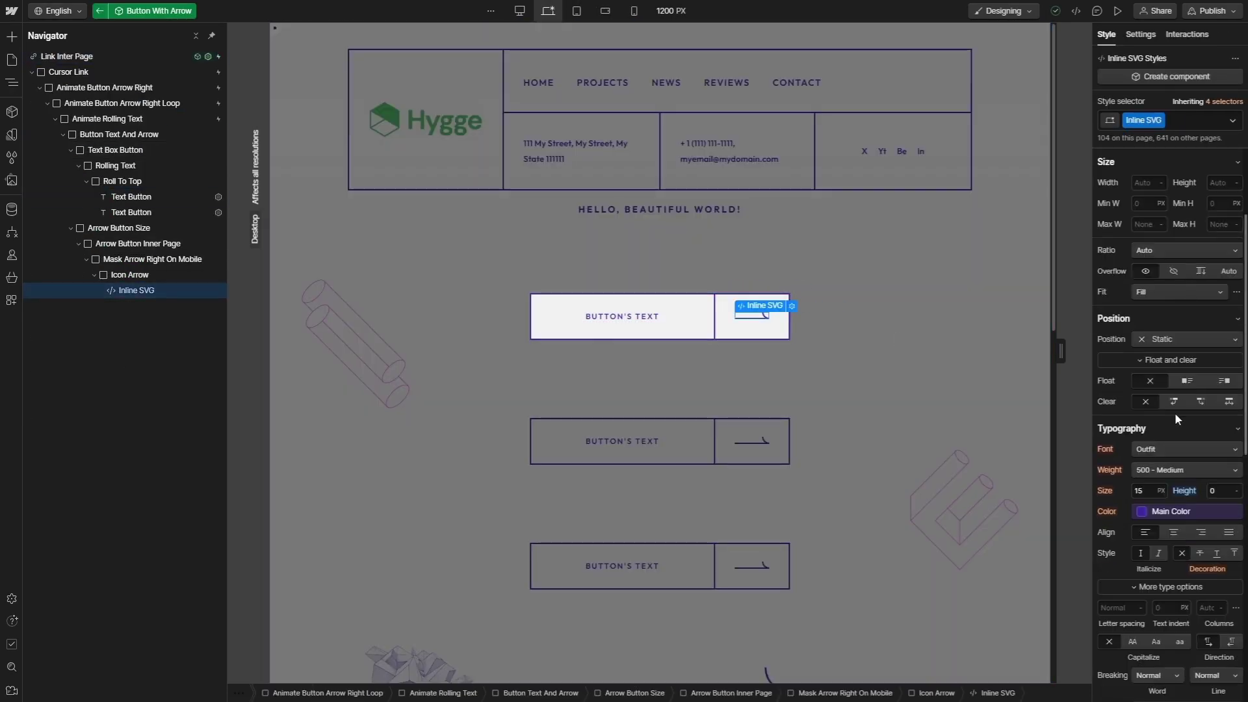
{"action": "left_click", "coordinate": [1162, 512]}
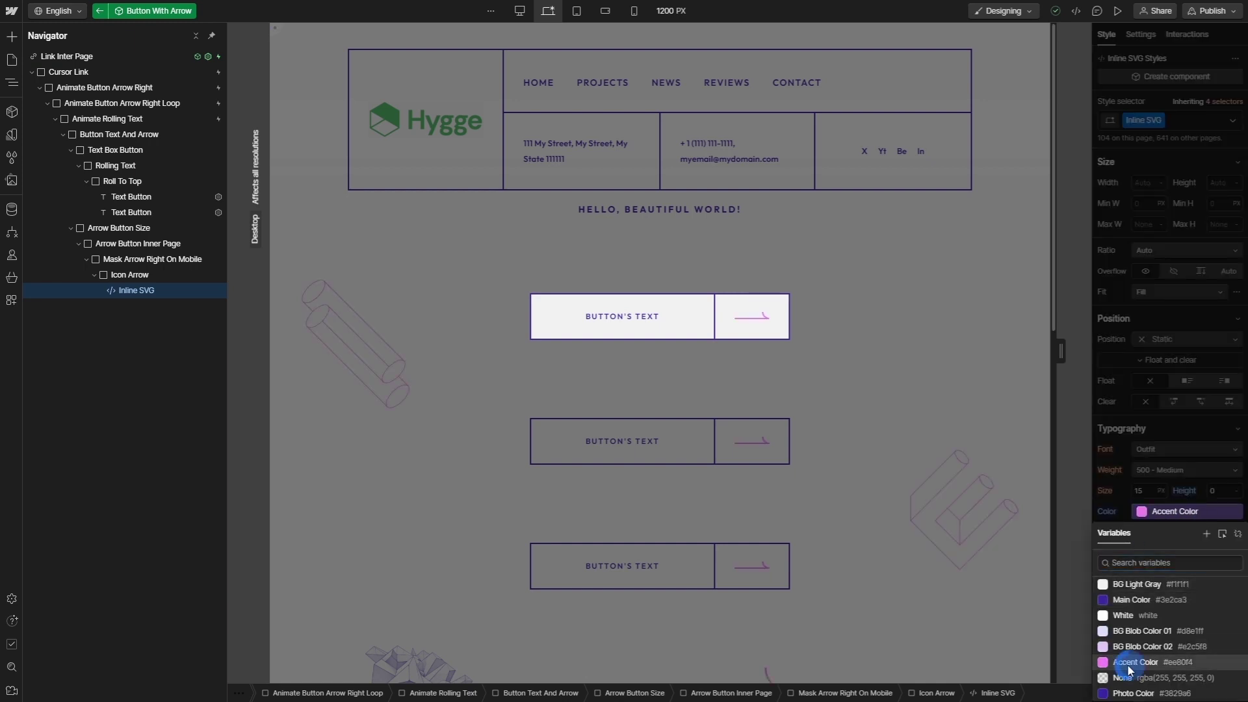
{"action": "left_click", "coordinate": [1134, 661]}
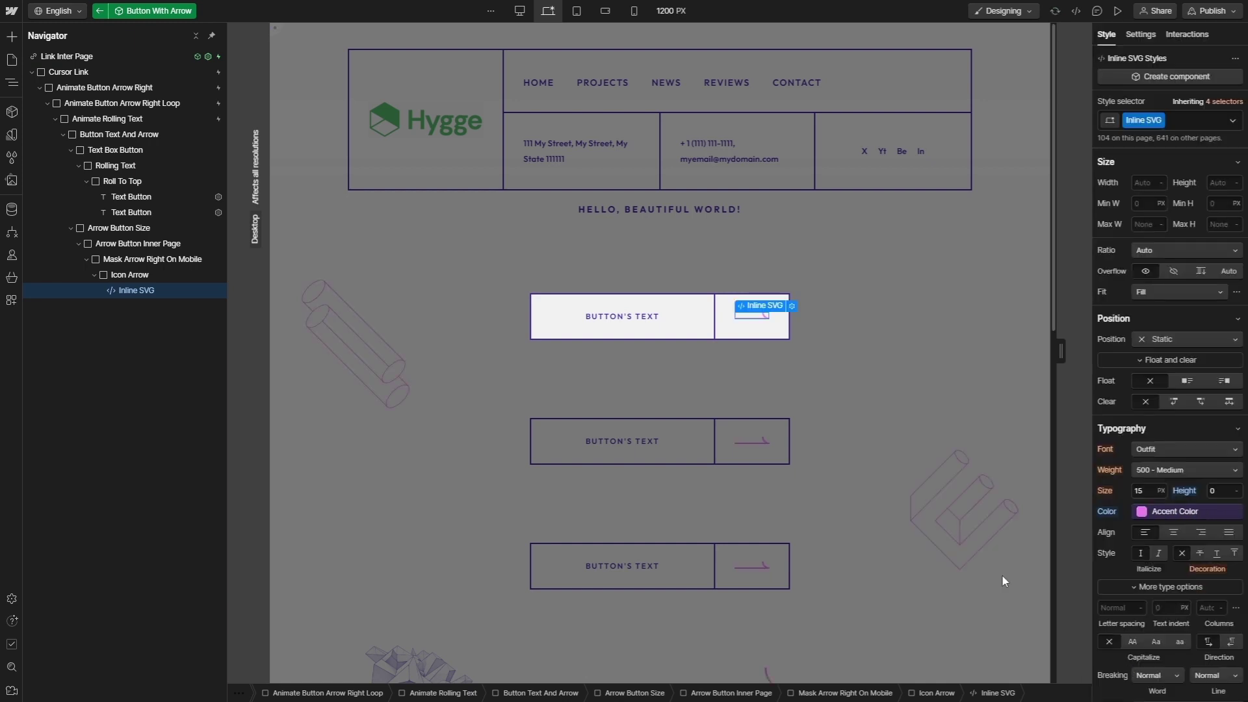
{"action": "left_click", "coordinate": [100, 13]}
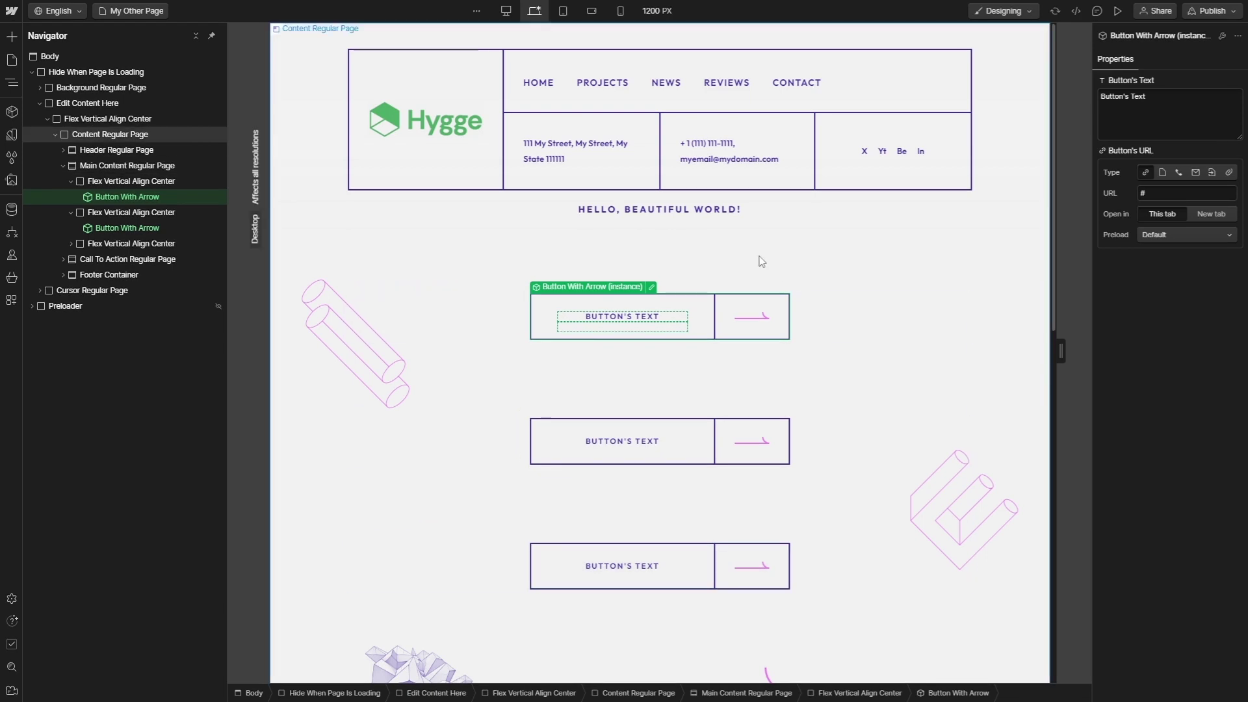
Change the first arrow button's text on My Other Page to "Text of the First Button"
{"action": "left_click", "coordinate": [685, 315]}
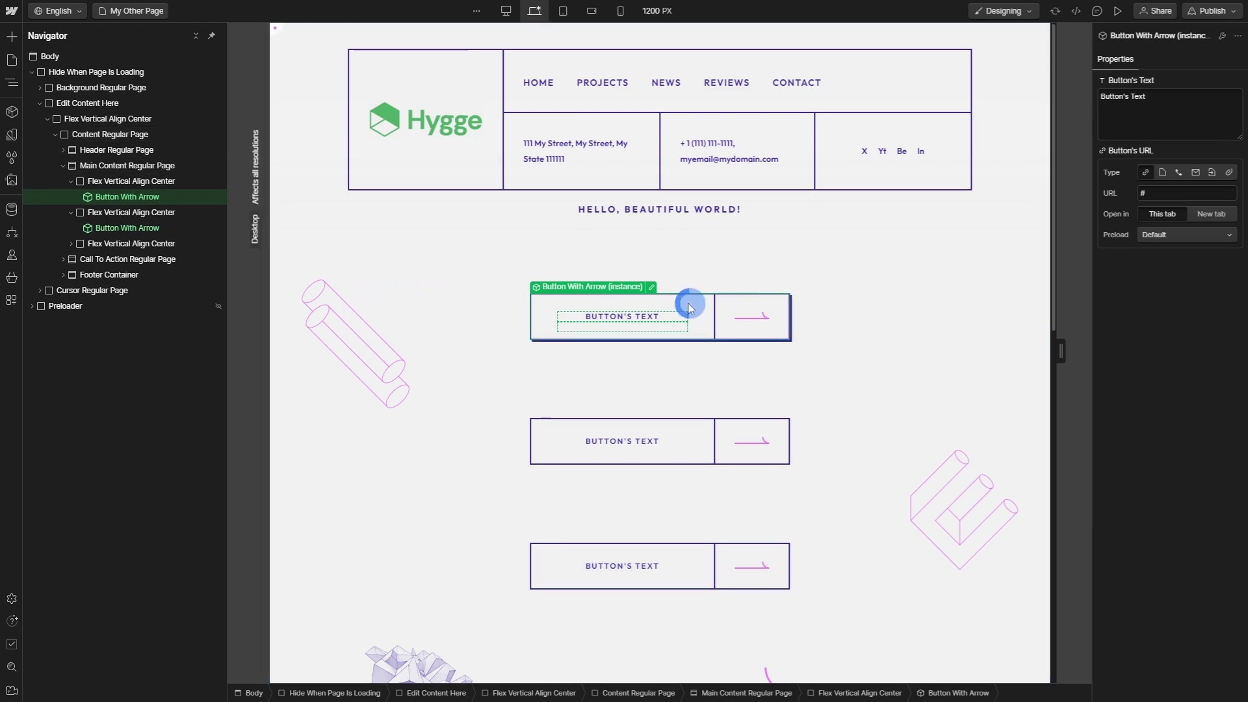
{"action": "triple_click", "coordinate": [1185, 96]}
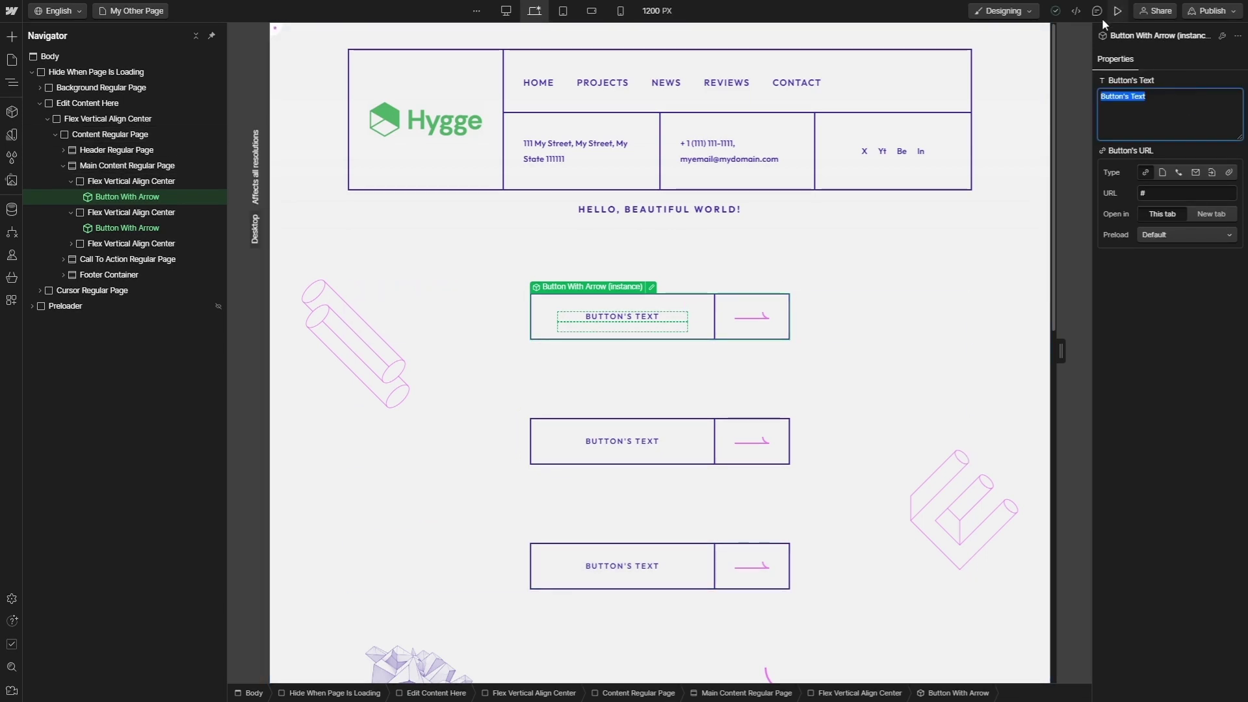
{"action": "type", "text": "Text of the"}
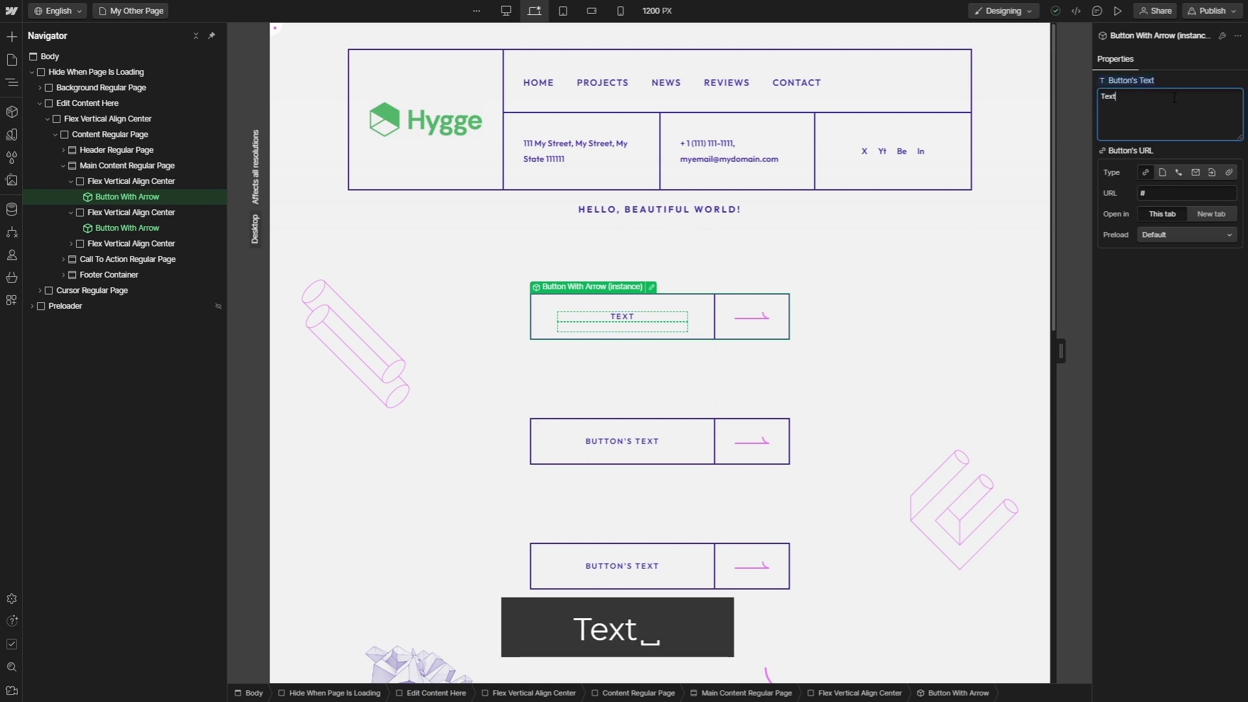
{"action": "type", "text": "Fi"}
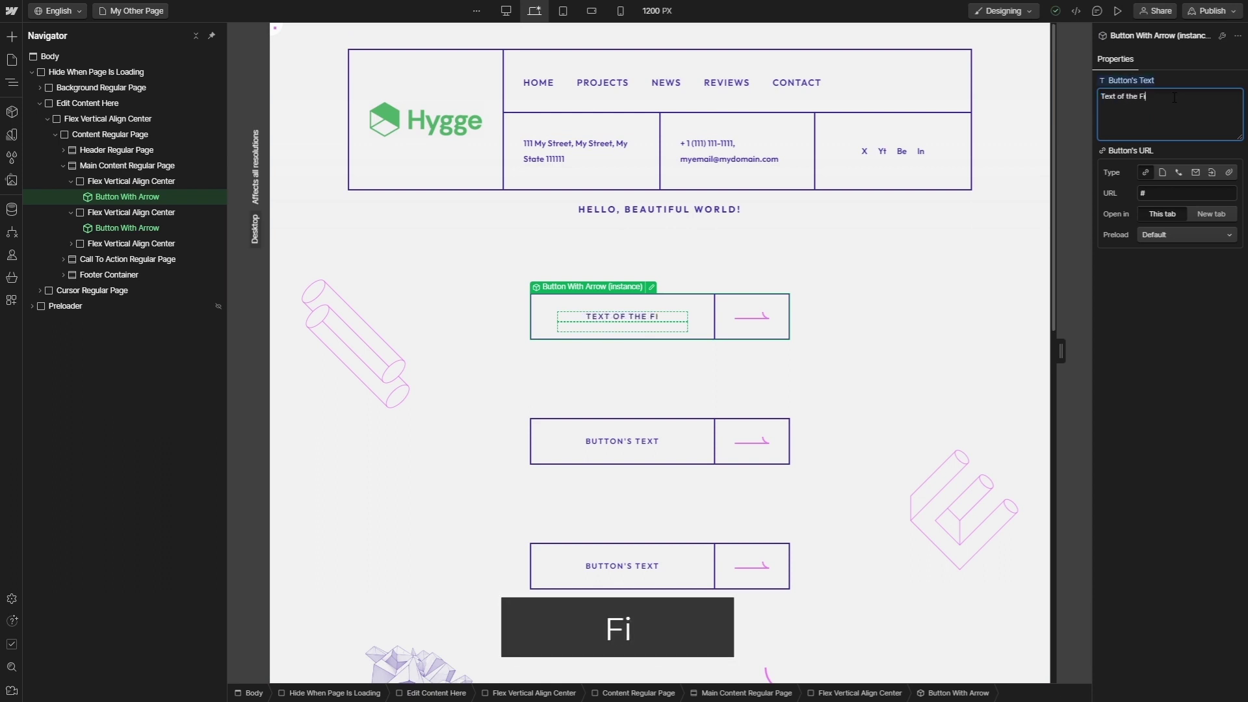
{"action": "type", "text": "rst Button"}
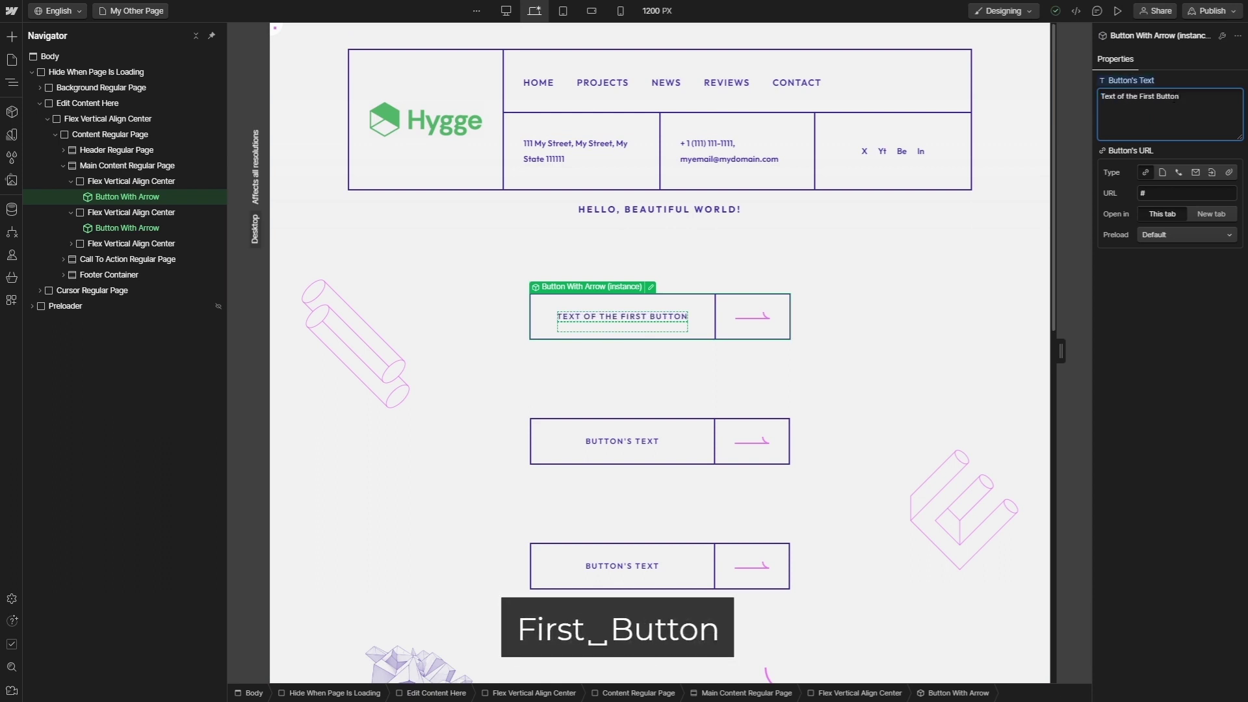
Change the second arrow button's text on My Other Page to "Different Text"
{"action": "left_click", "coordinate": [682, 453]}
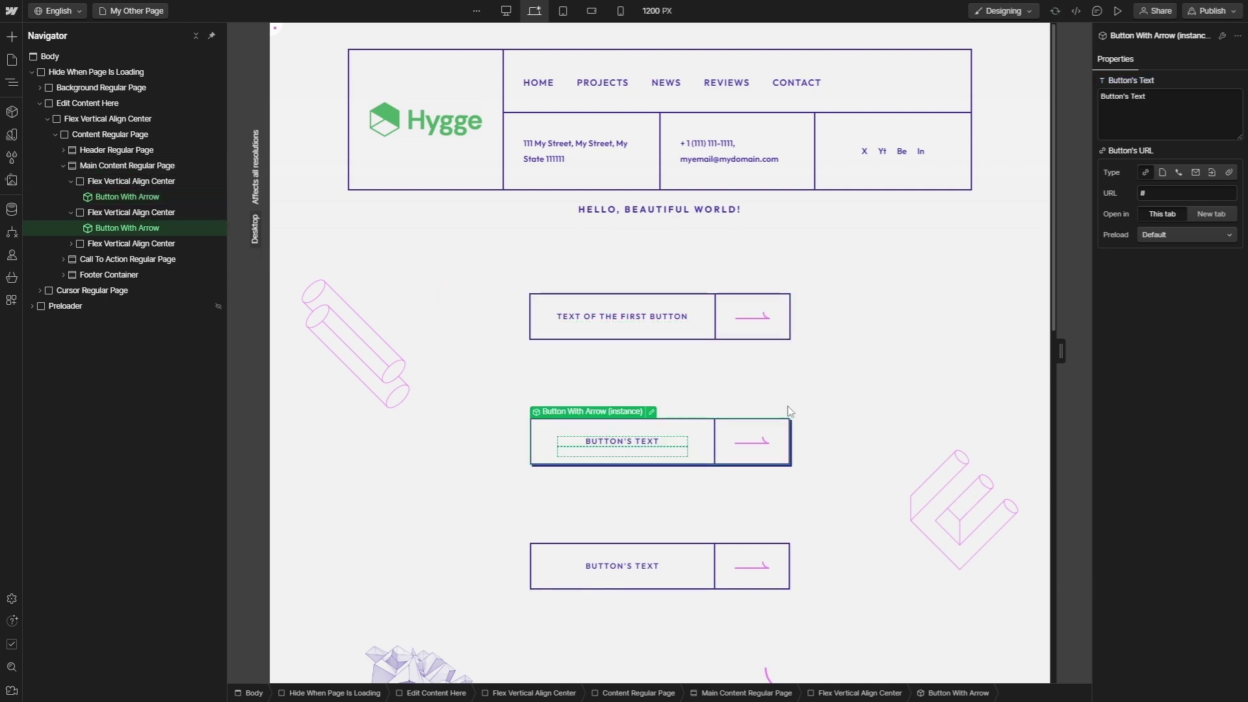
{"action": "left_click", "coordinate": [1165, 101]}
{"action": "type", "text": "Different T"}
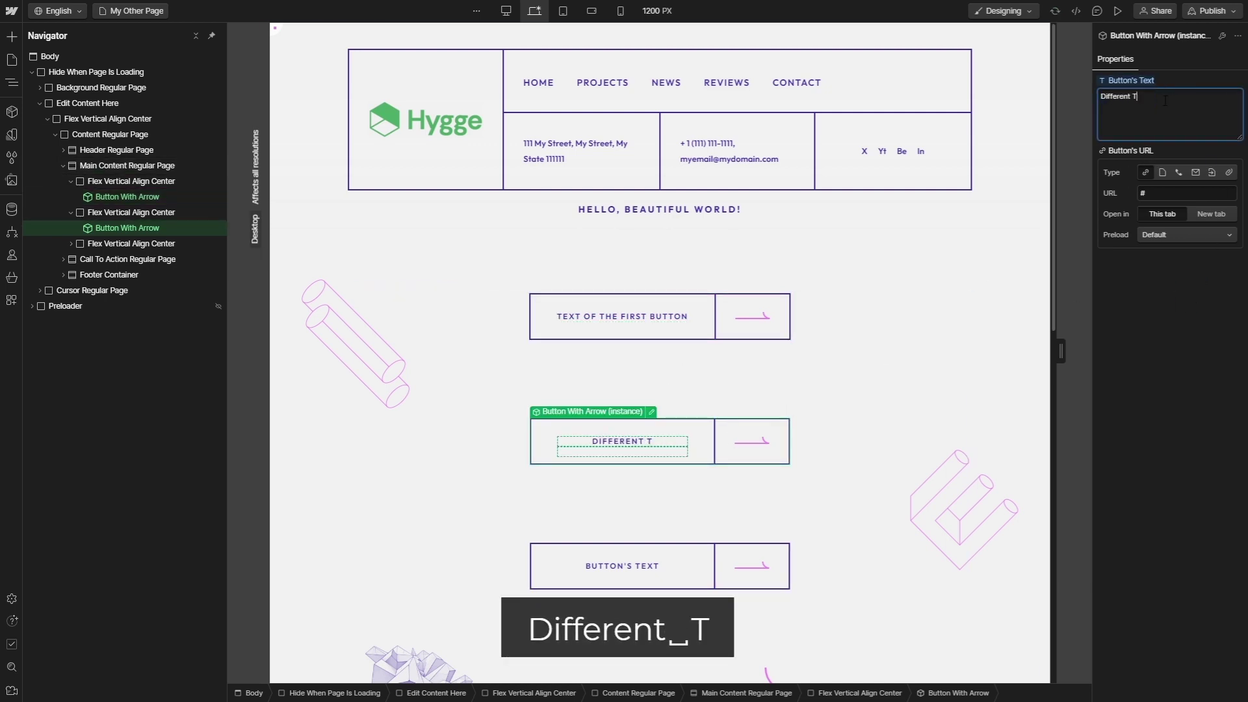
{"action": "type", "text": "ext"}
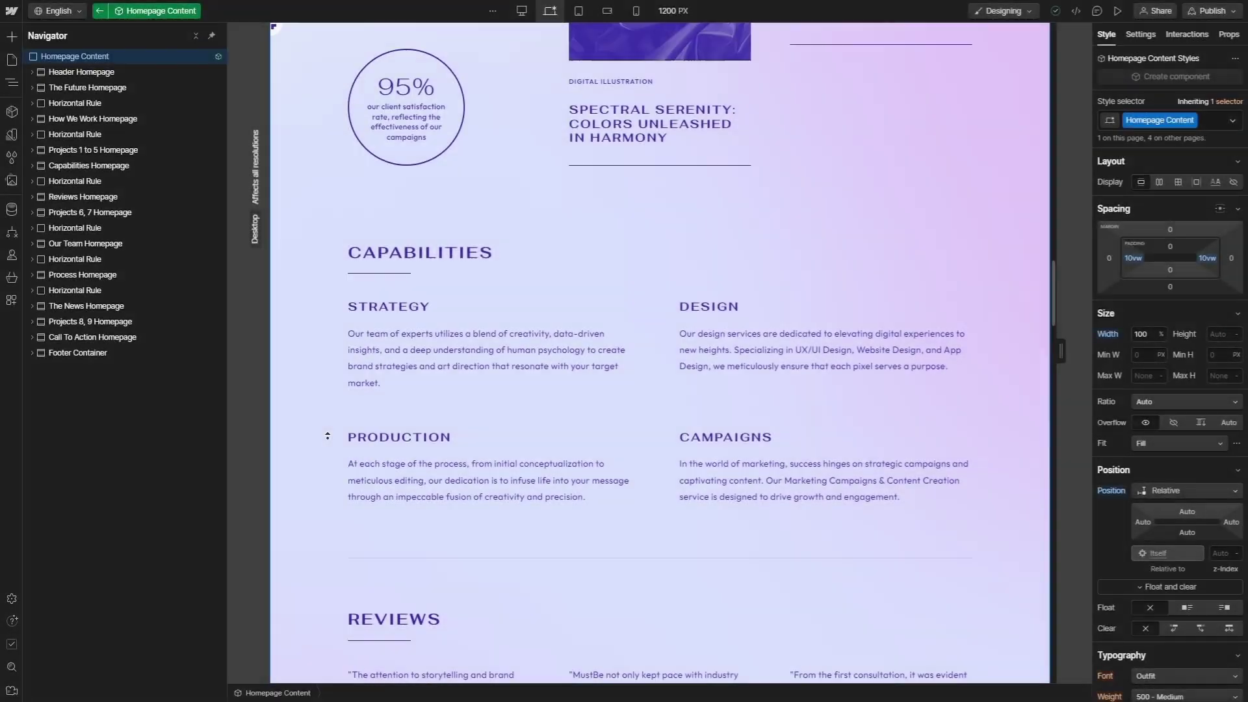
Set the homepage Statistics instance's first number to 24 and its first description to "new projects just in the past month"
{"action": "left_click", "coordinate": [369, 359]}
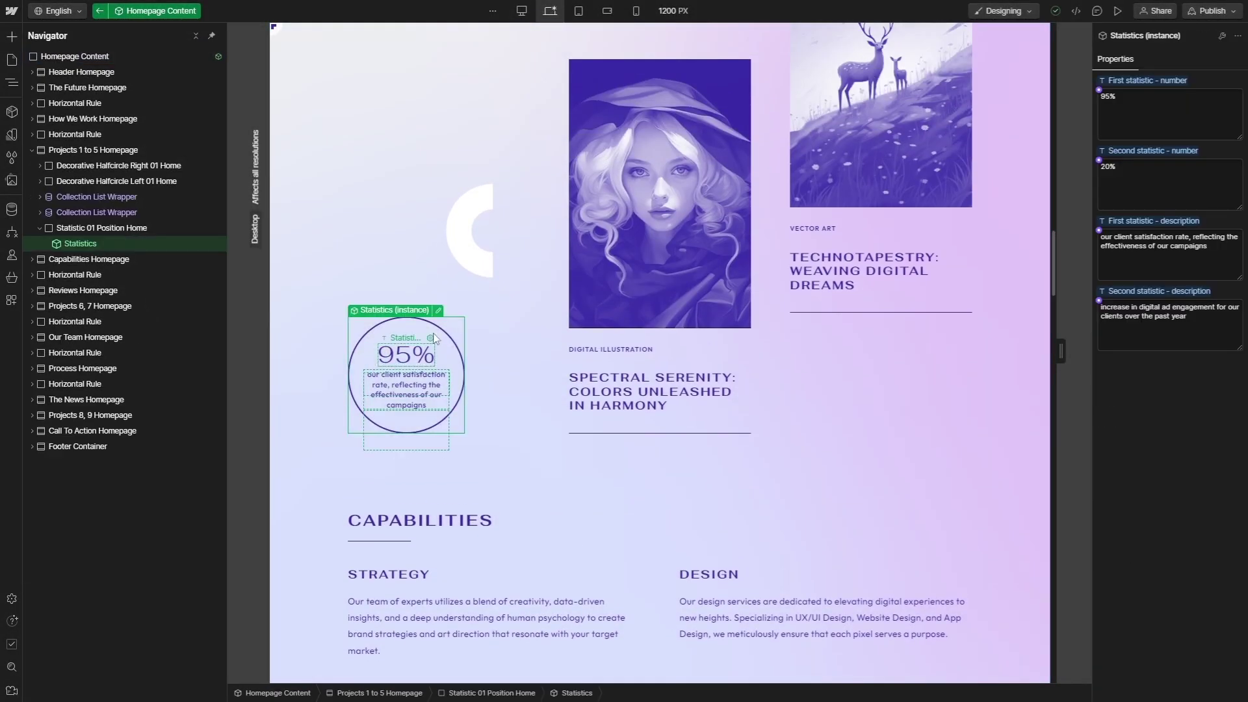
{"action": "left_click", "coordinate": [1157, 95]}
{"action": "type", "text": "24"}
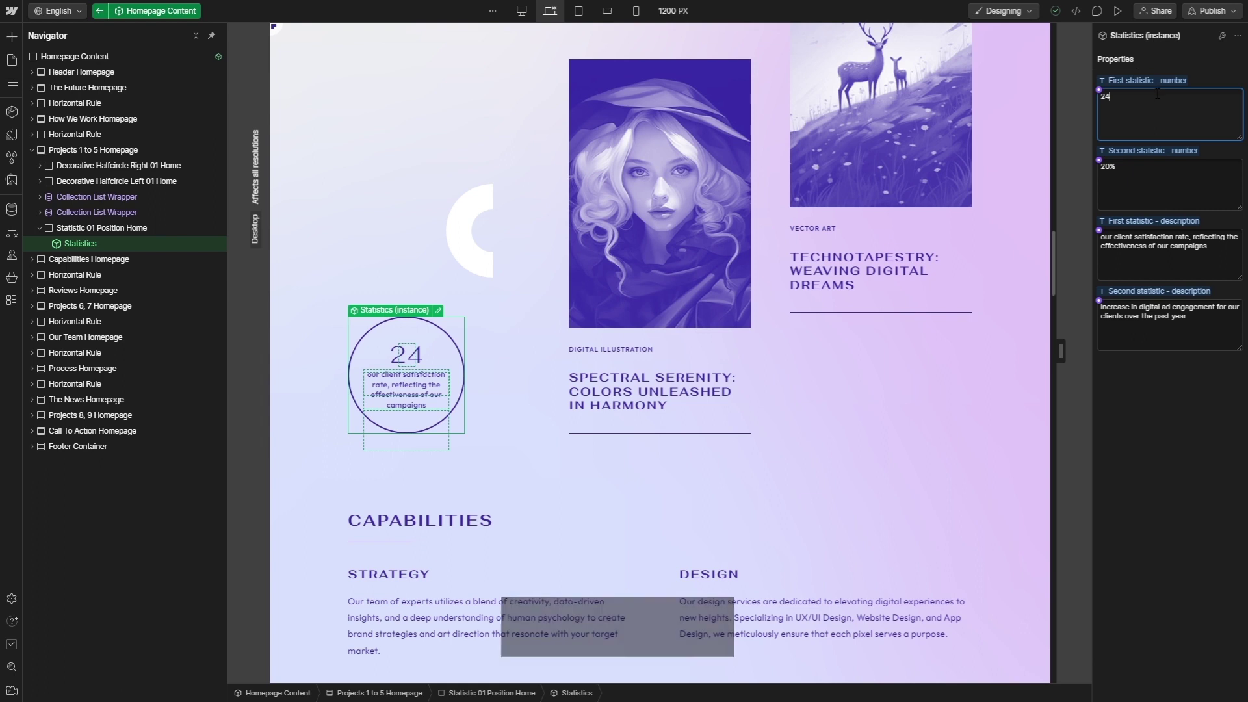
{"action": "left_click", "coordinate": [1210, 253]}
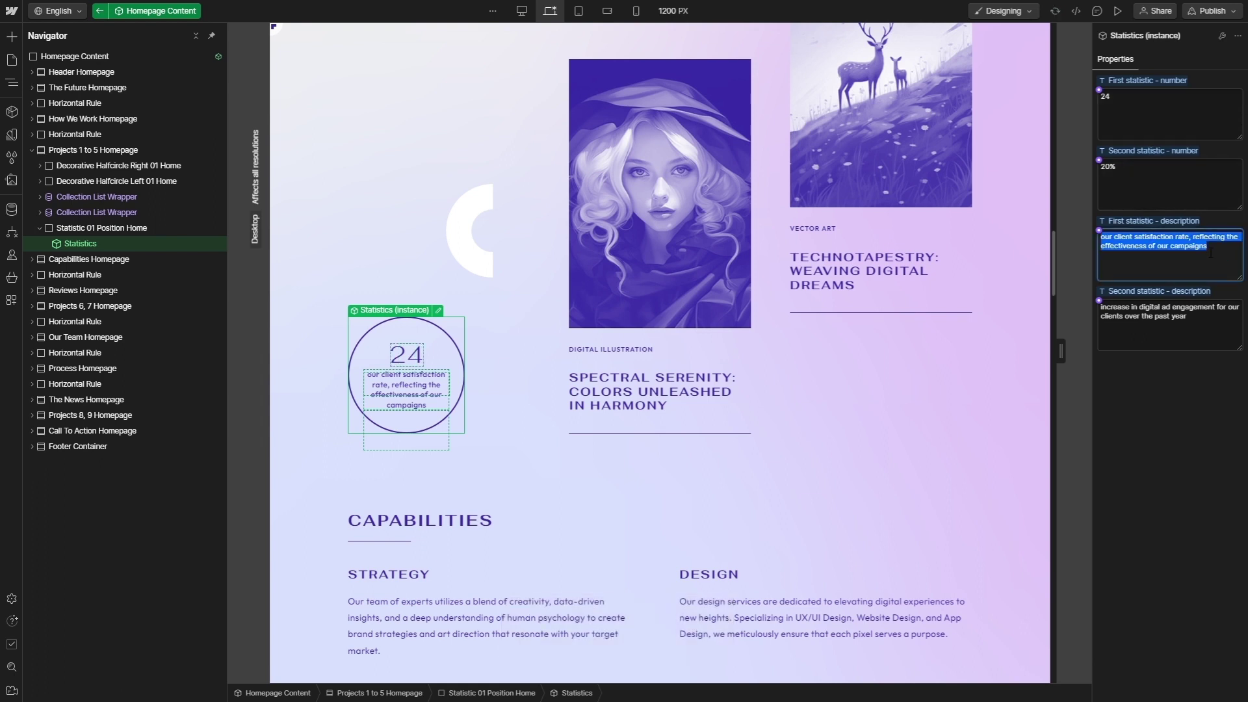
{"action": "key", "text": "ctrl+a"}
{"action": "type", "text": "new projects just in the past month"}
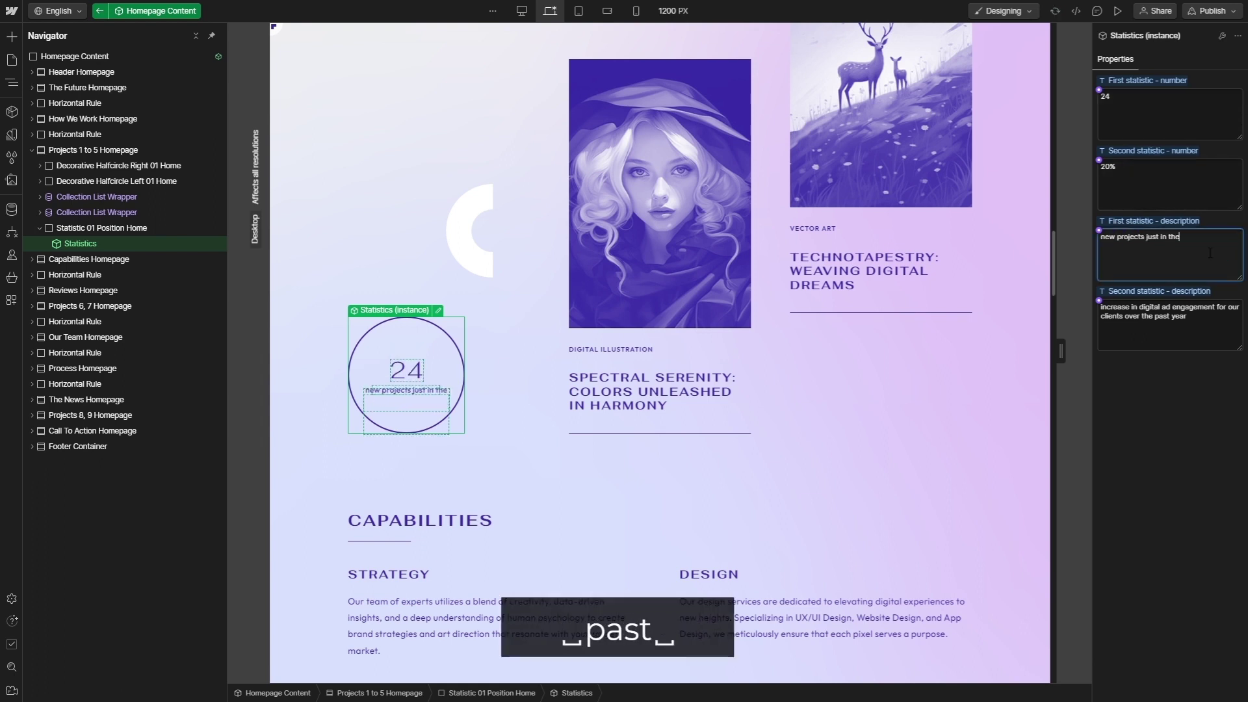
Set the Statistics instance's second number to 100% and its second description to "of them were completed with total success"
{"action": "left_click", "coordinate": [1131, 169]}
{"action": "key", "text": "ctrl+a"}
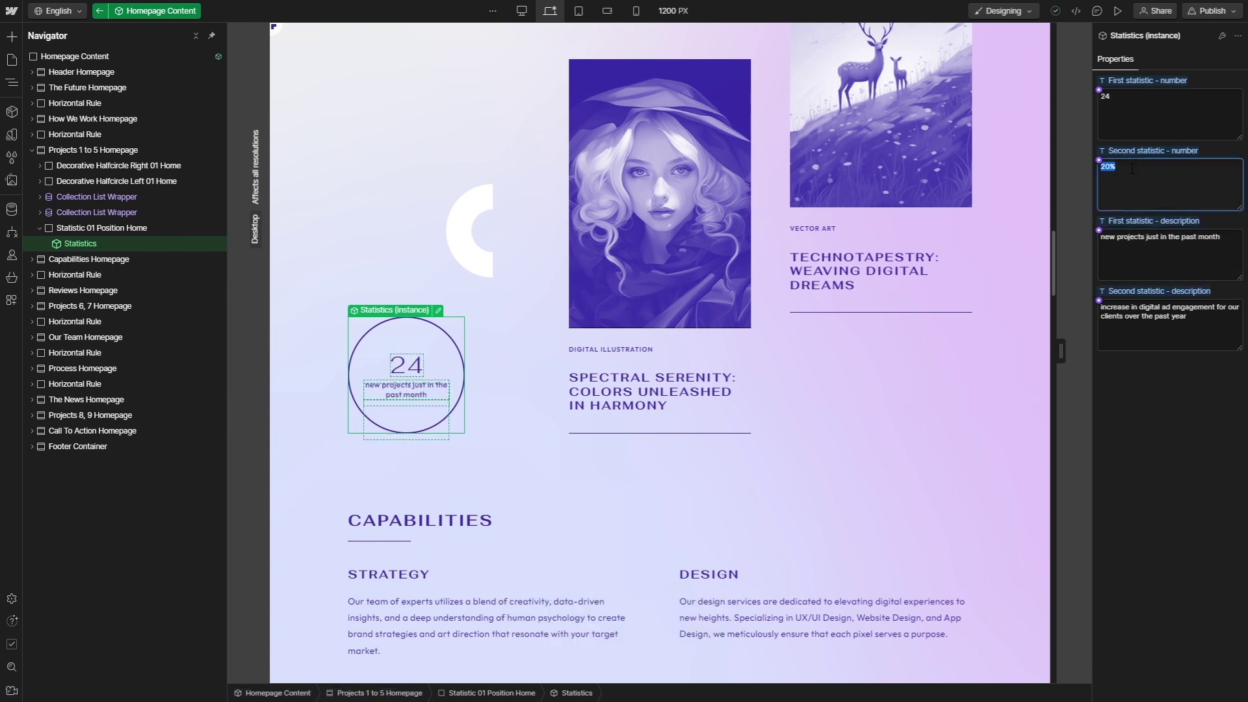
{"action": "type", "text": "100%"}
{"action": "left_click", "coordinate": [1185, 323]}
{"action": "key", "text": "ctrl+a"}
{"action": "type", "text": "of them were compl"}
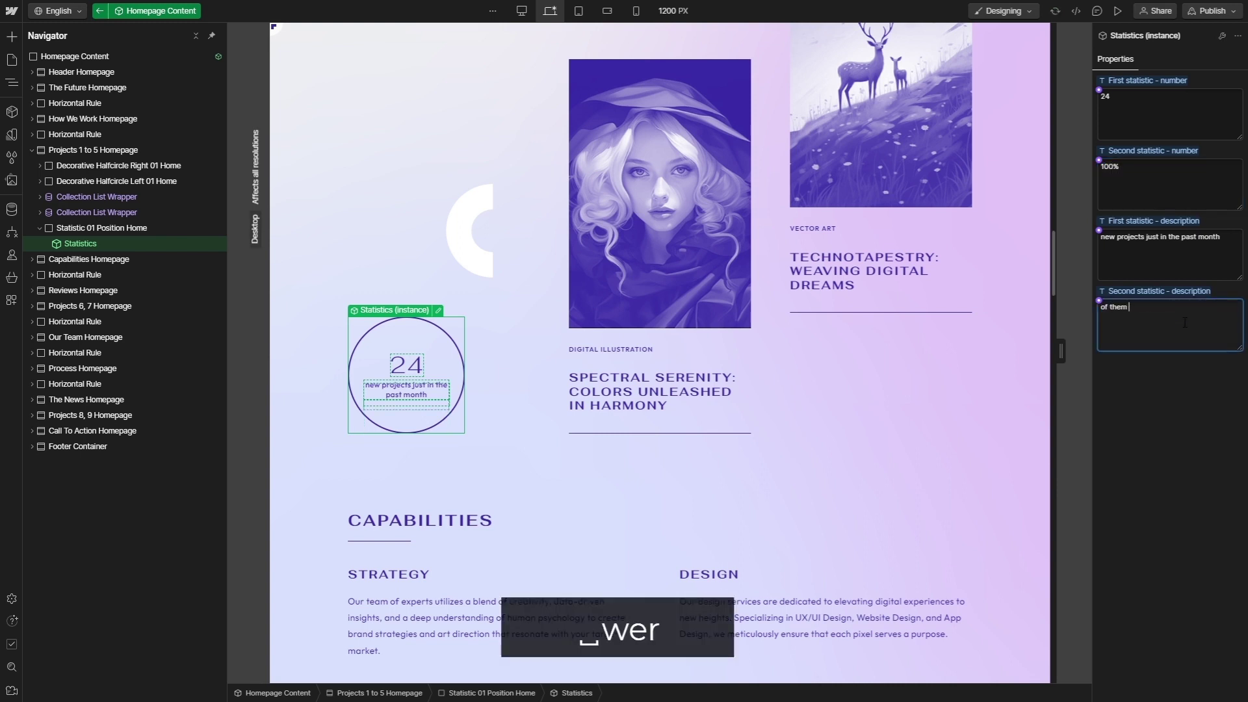
{"action": "type", "text": "eted with total success"}
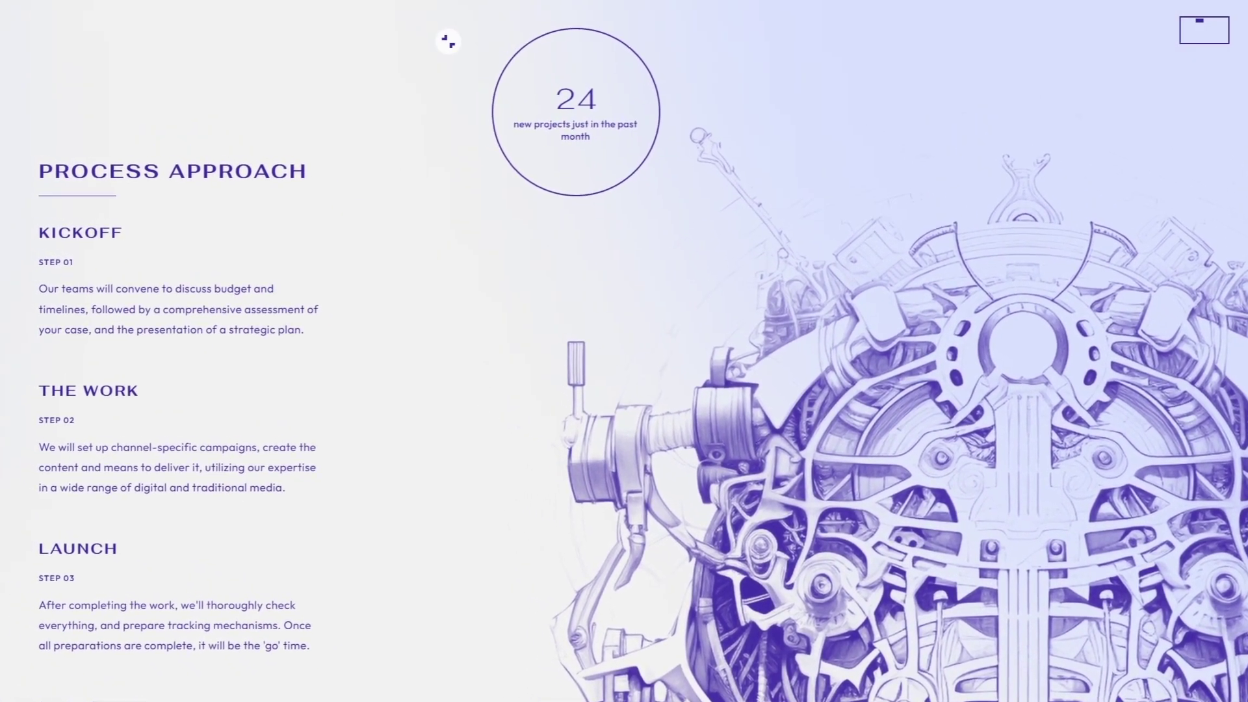
{"action": "scroll", "coordinate": [446, 48], "scroll_direction": "down", "scroll_amount": 6}
{"action": "scroll", "coordinate": [239, 340], "scroll_direction": "down", "scroll_amount": 10}
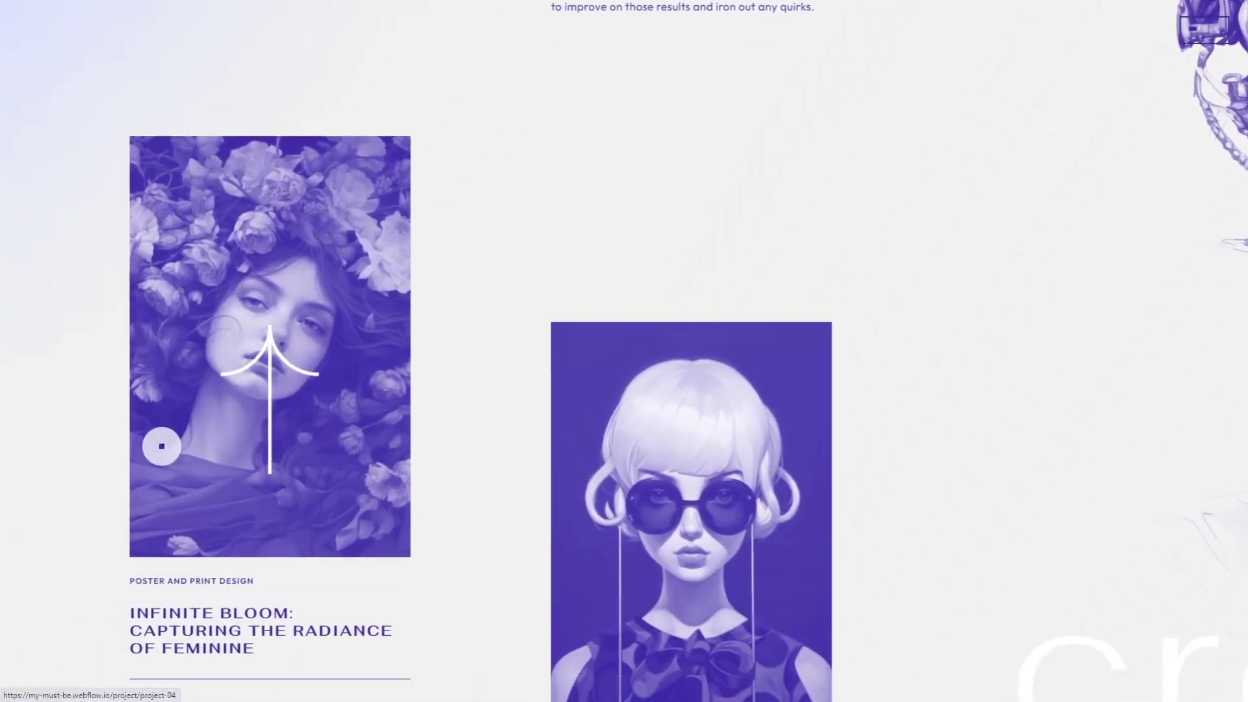
{"action": "scroll", "coordinate": [176, 500], "scroll_direction": "down", "scroll_amount": 5}
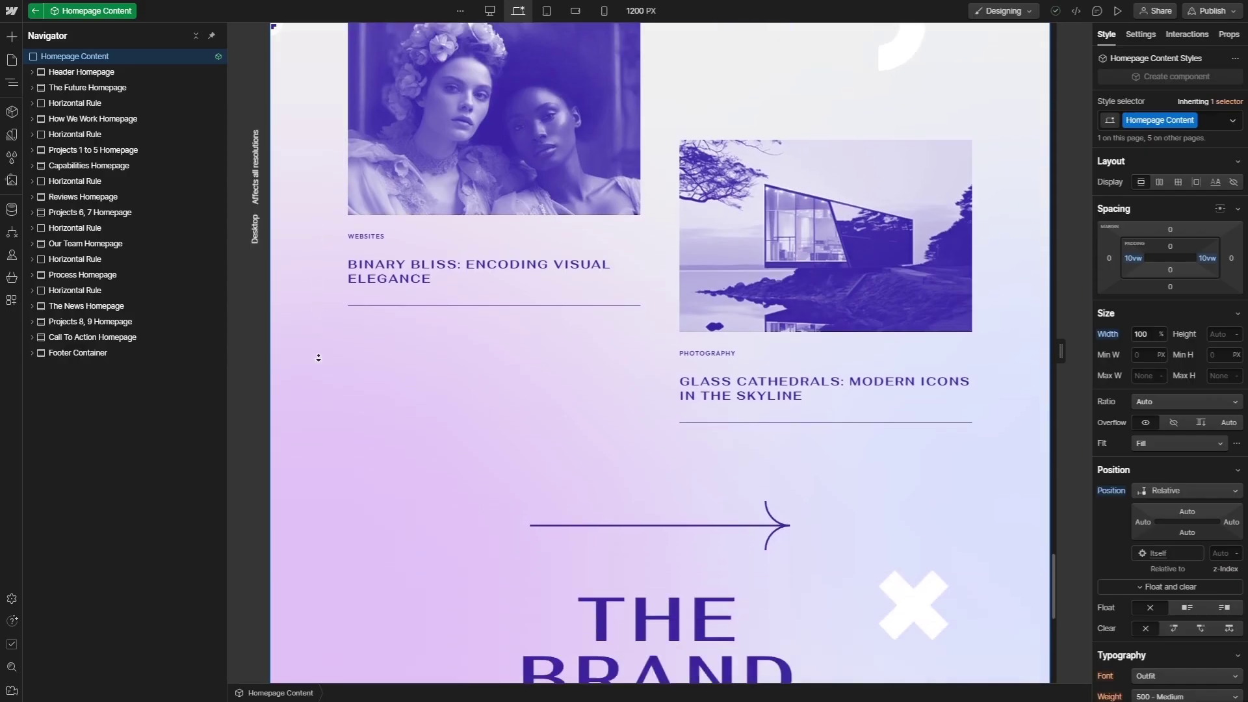
Replace the CTA Text Huge component's heading with "Let's Discuss Your Ideas", one word per line
{"action": "scroll", "coordinate": [314, 356], "scroll_direction": "down", "scroll_amount": 6}
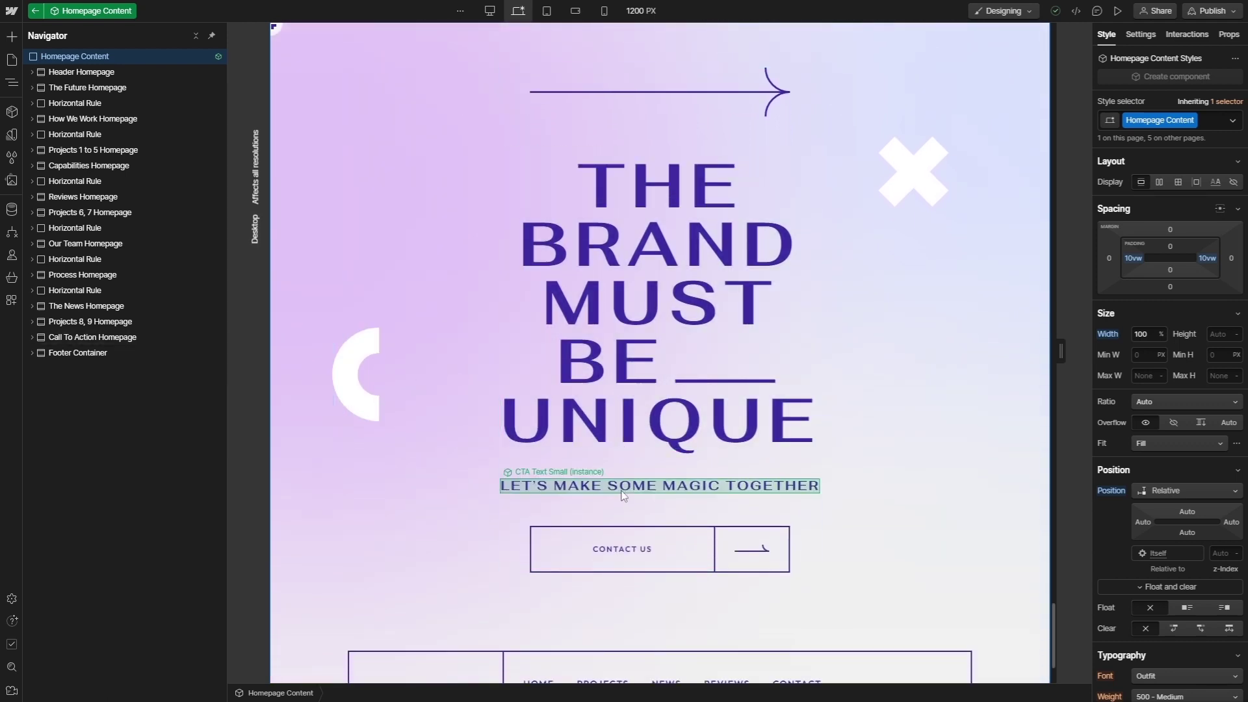
{"action": "left_click", "coordinate": [626, 264]}
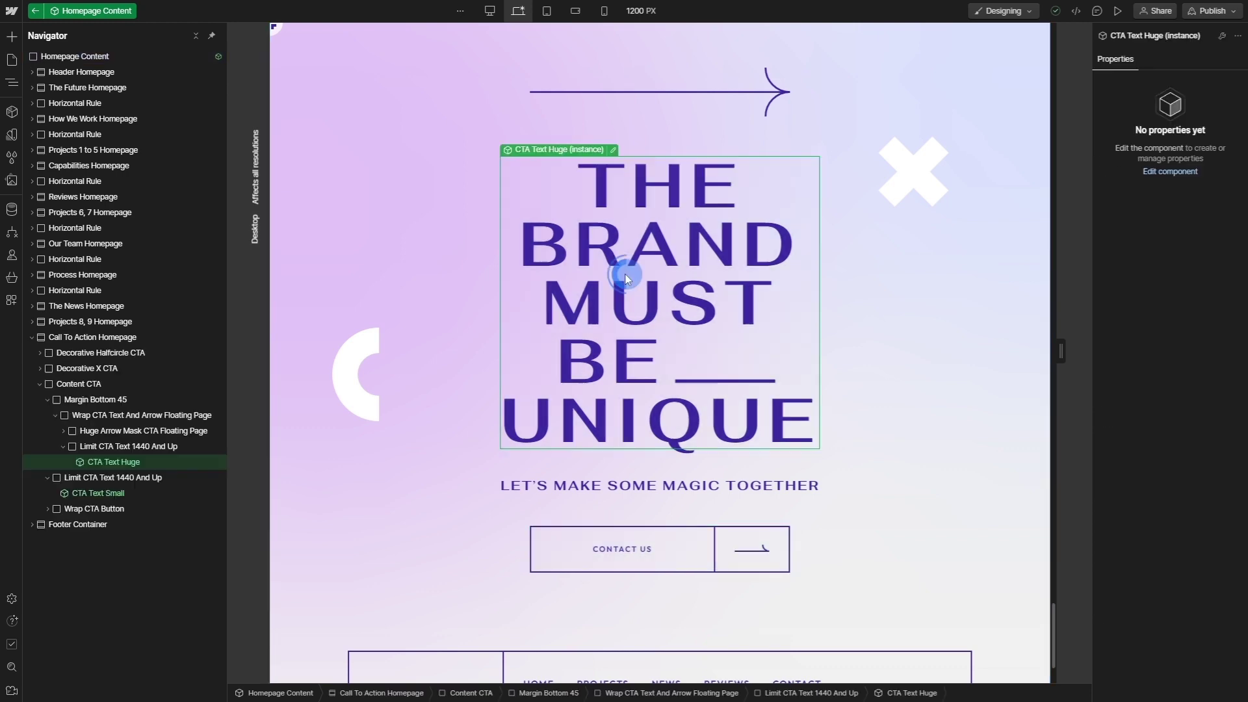
{"action": "double_click", "coordinate": [585, 189]}
{"action": "type", "text": "Let's"}
{"action": "key", "text": "Return"}
{"action": "type", "text": "Discuss"}
{"action": "key", "text": "shift+Return"}
{"action": "type", "text": "Your"}
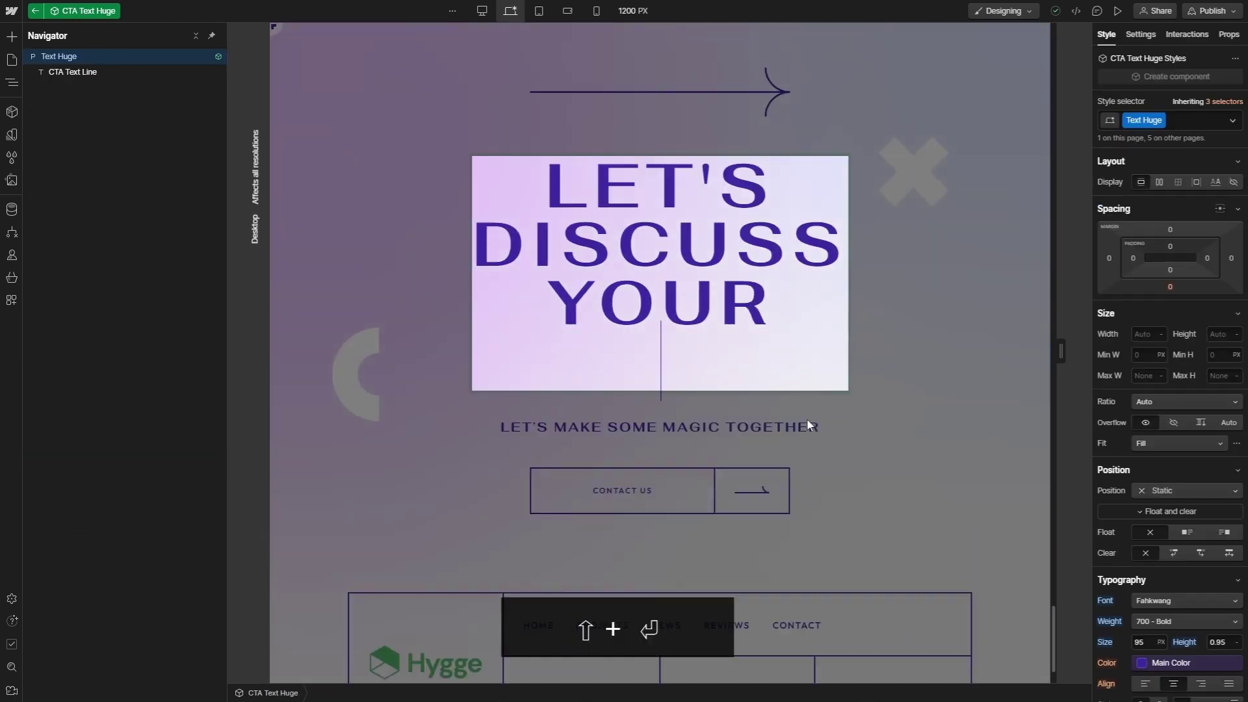
{"action": "key", "text": "shift+Return"}
{"action": "type", "text": "Ideas"}
{"action": "key", "text": "Escape"}
Change the CTA Text Small component's subtitle to "Take your business to the next level" and return to Homepage Content
{"action": "left_click", "coordinate": [813, 427]}
{"action": "double_click", "coordinate": [826, 427]}
{"action": "type", "text": "Take your business to the next level"}
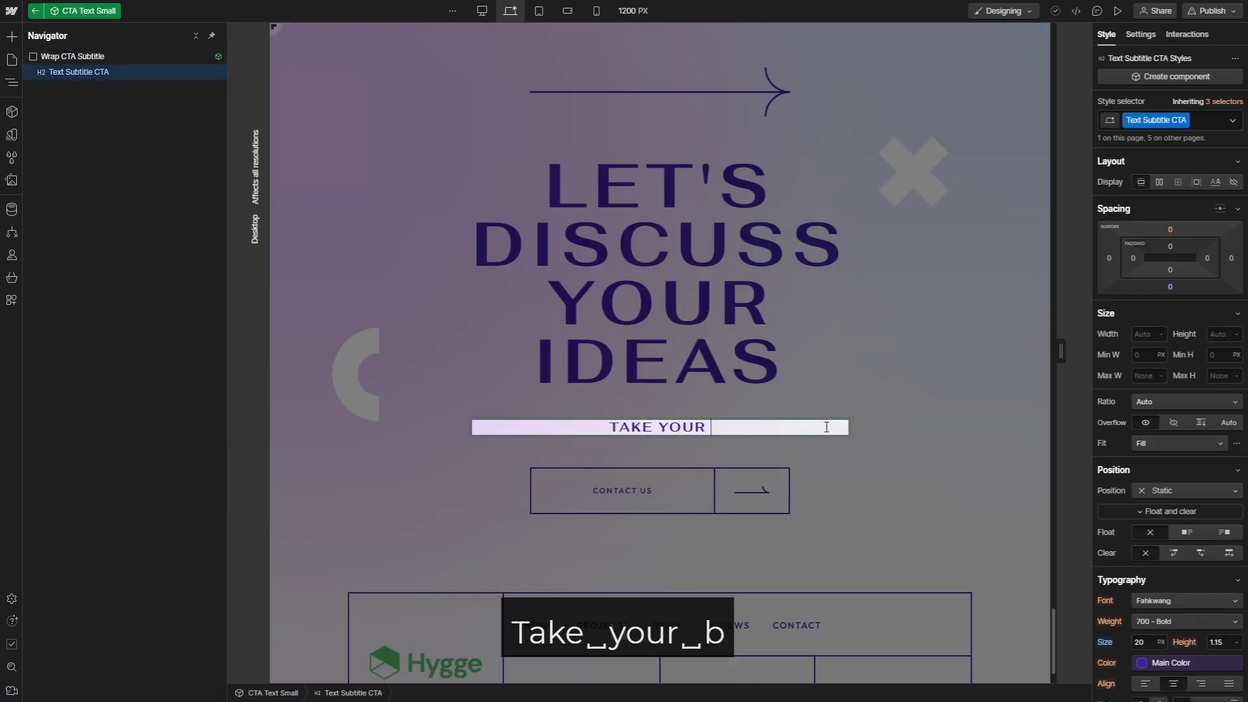
{"action": "left_click", "coordinate": [320, 409]}
Open the Footer component at the page's end and change the "Created by:" label to "Copyright:"
{"action": "scroll", "coordinate": [390, 553], "scroll_direction": "down", "scroll_amount": 1}
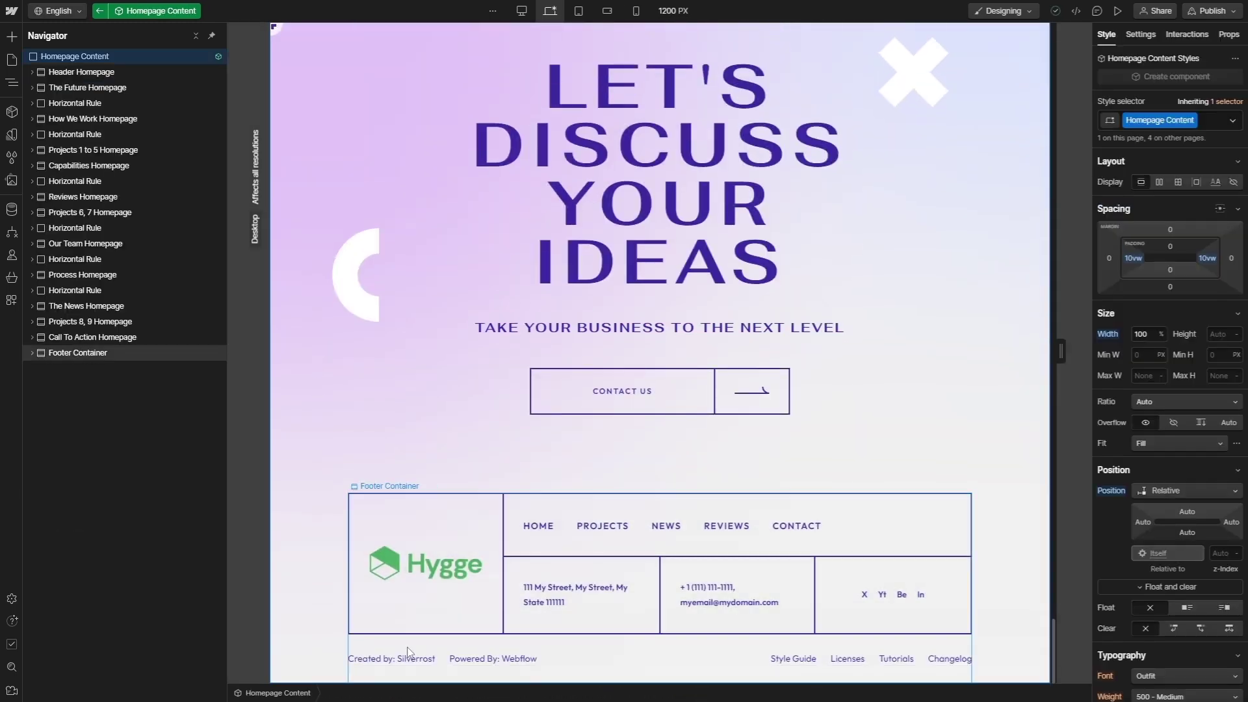
{"action": "left_click", "coordinate": [581, 660]}
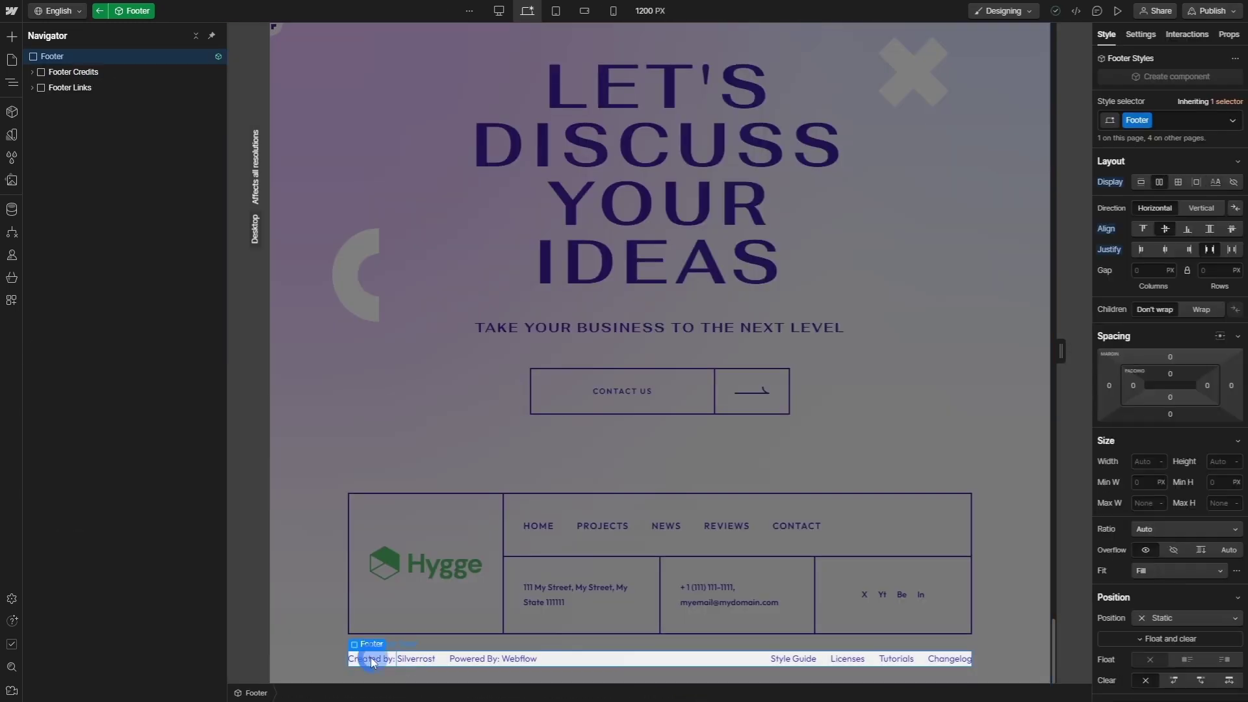
{"action": "left_click", "coordinate": [367, 659]}
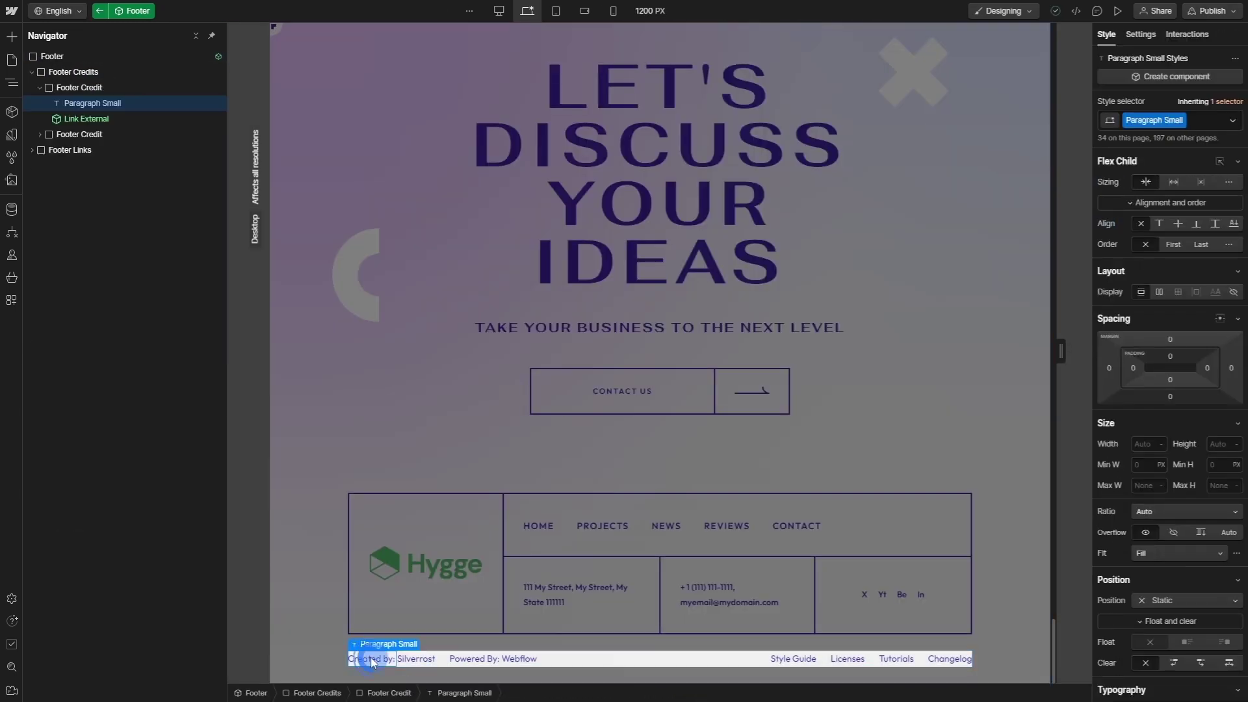
{"action": "left_click_drag", "start_coordinate": [393, 659], "coordinate": [348, 659]}
{"action": "type", "text": "Copyright:"}
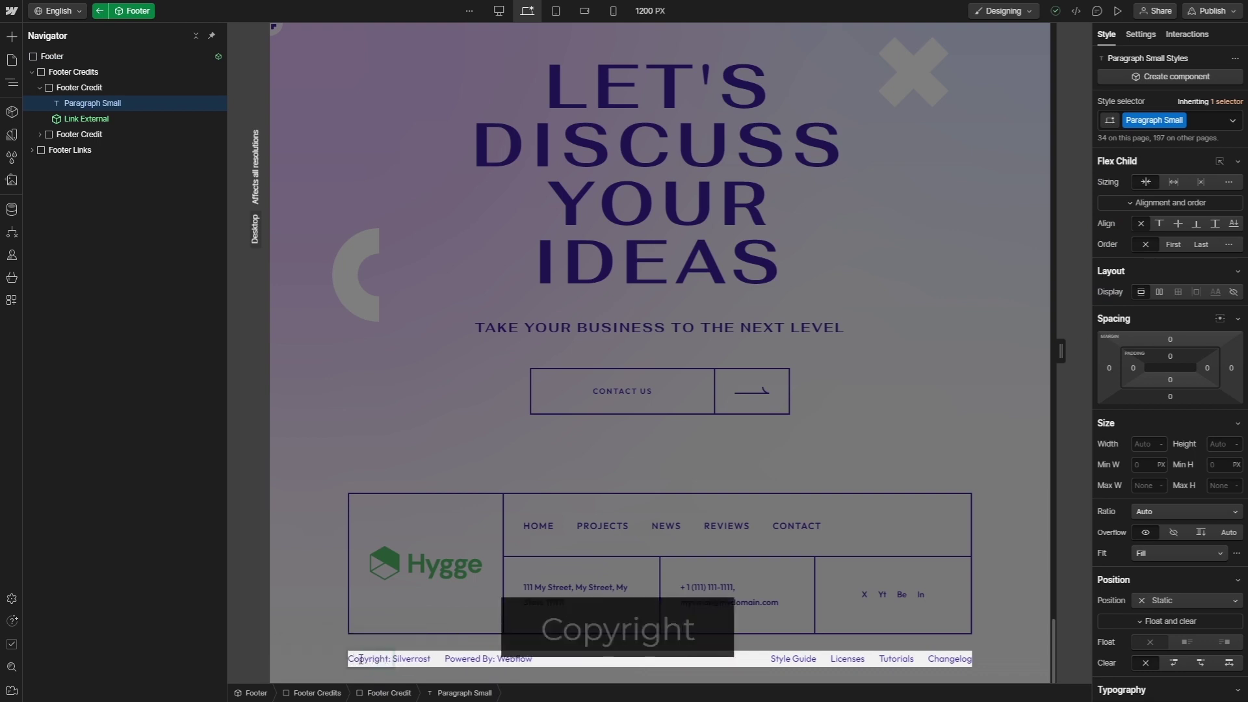
Change the copyright credit link's text to "Me" and link it to the Home page
{"action": "left_click", "coordinate": [409, 659]}
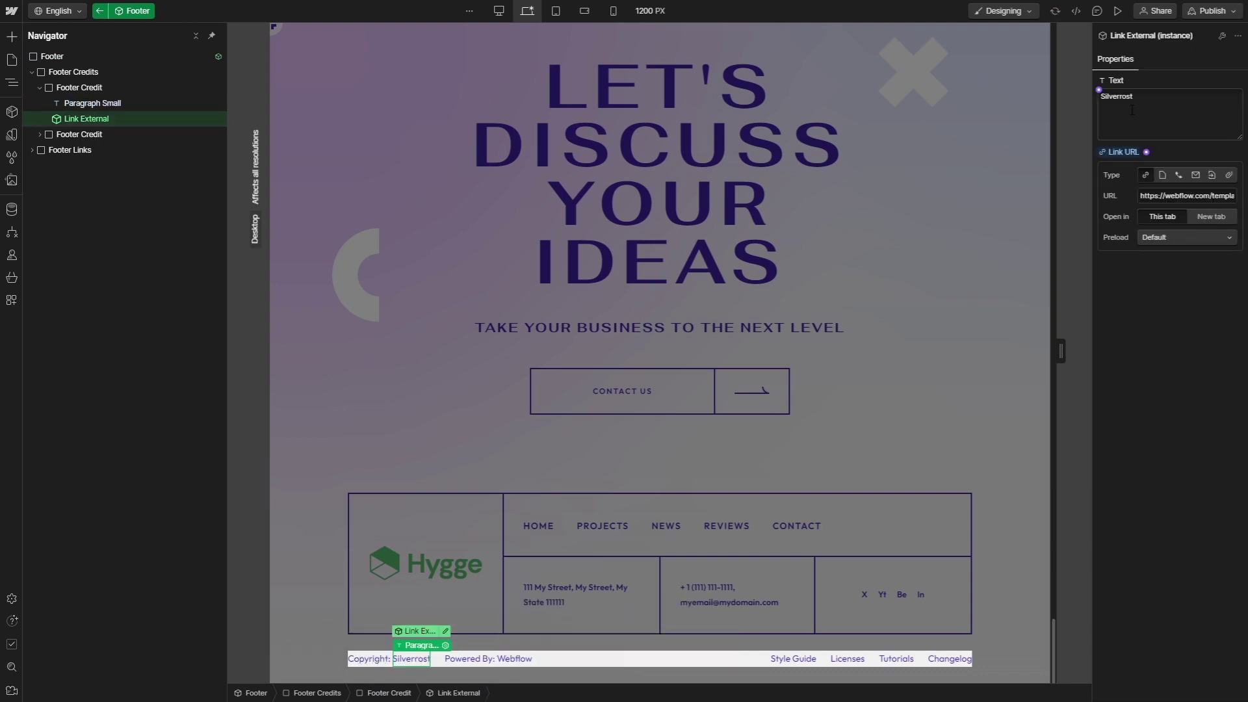
{"action": "double_click", "coordinate": [1132, 111]}
{"action": "type", "text": "Me"}
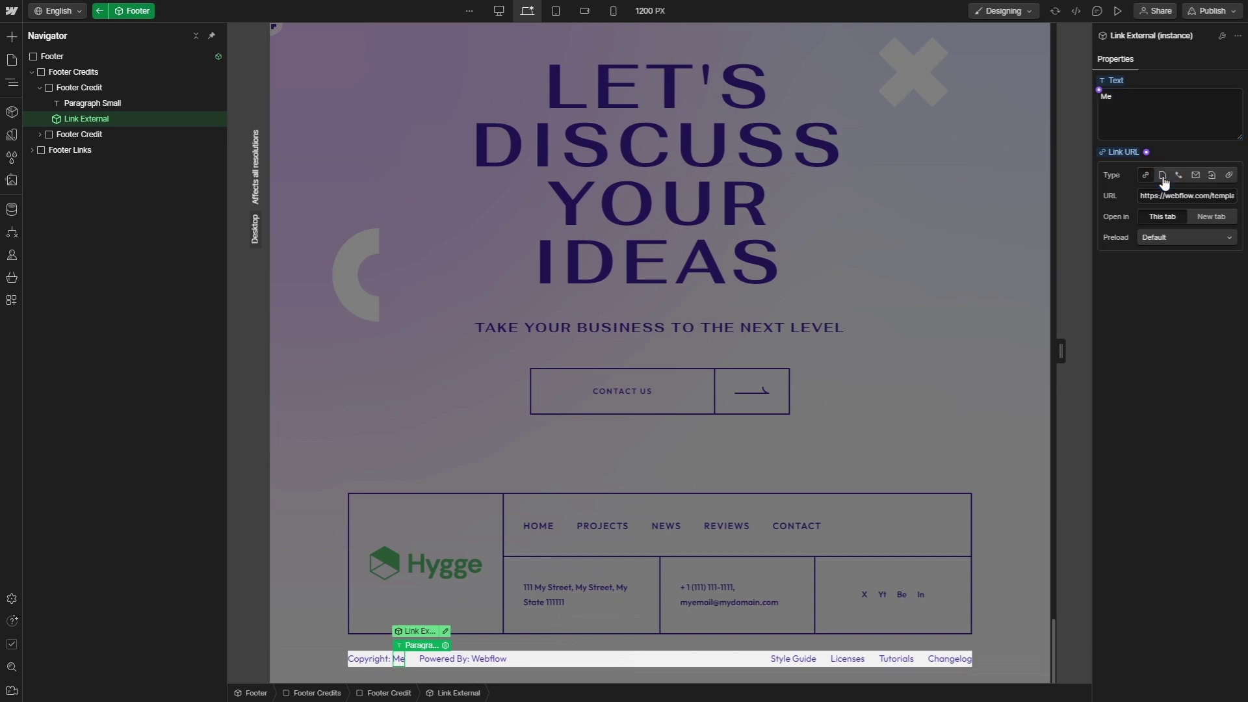
{"action": "left_click", "coordinate": [1163, 175]}
{"action": "left_click", "coordinate": [1165, 195]}
{"action": "left_click", "coordinate": [1165, 195]}
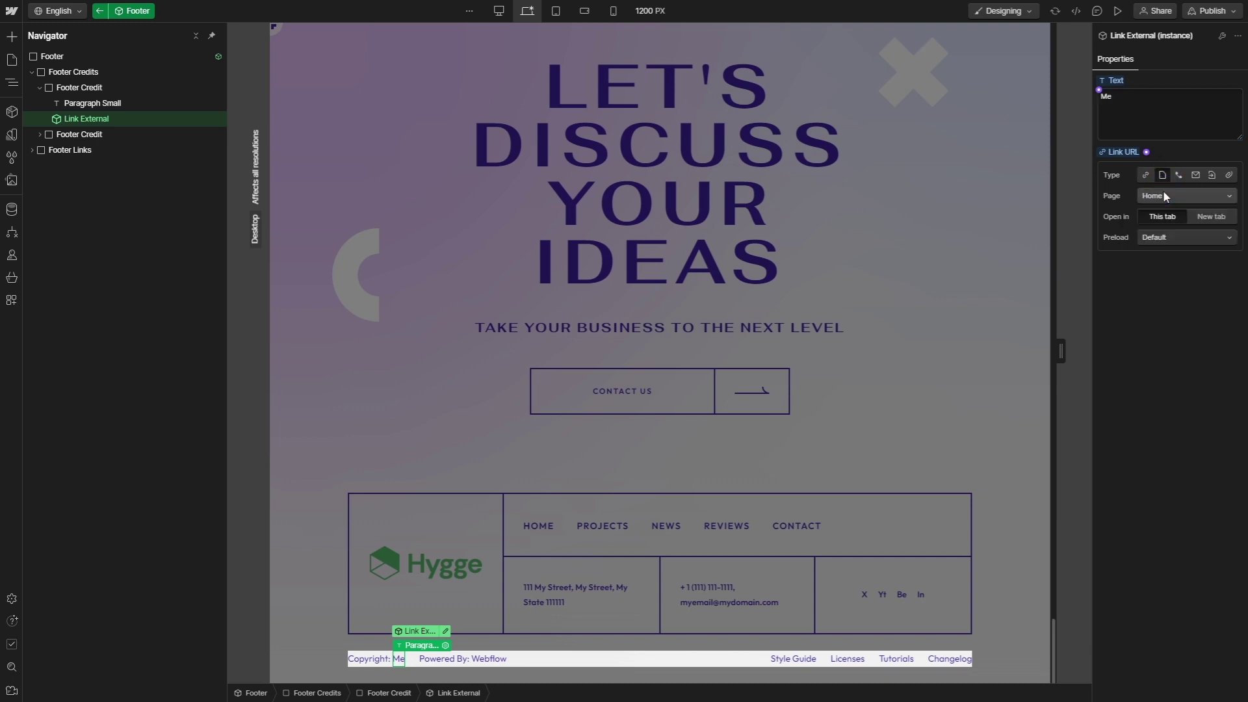
Delete the Style Guide, Licenses and Tutorials links from the footer
{"action": "left_click", "coordinate": [809, 655]}
{"action": "key", "text": "Delete"}
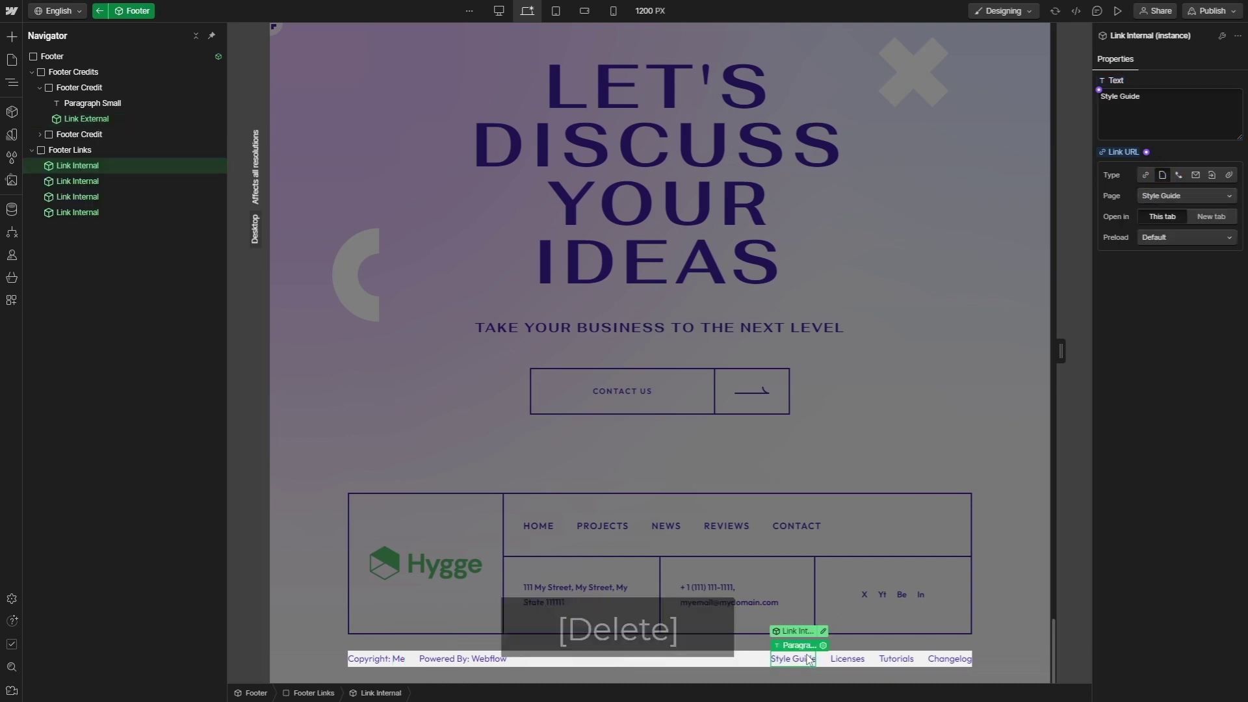
{"action": "left_click", "coordinate": [847, 658]}
{"action": "key", "text": "Delete"}
{"action": "left_click", "coordinate": [893, 662]}
{"action": "key", "text": "Delete"}
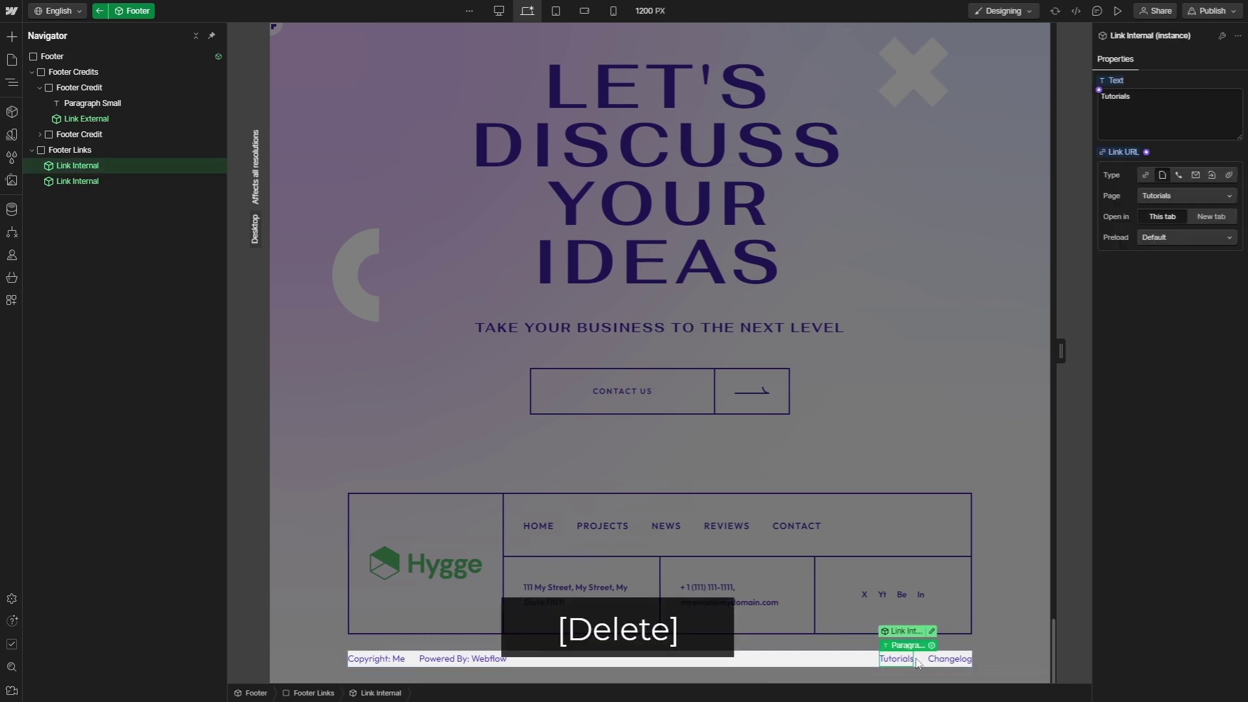
Change the footer's Changelog link text to "Terms of Service", link it to the ToS page, and leave the Footer component
{"action": "left_click", "coordinate": [949, 658]}
{"action": "double_click", "coordinate": [1149, 96]}
{"action": "type", "text": "Terms of Service"}
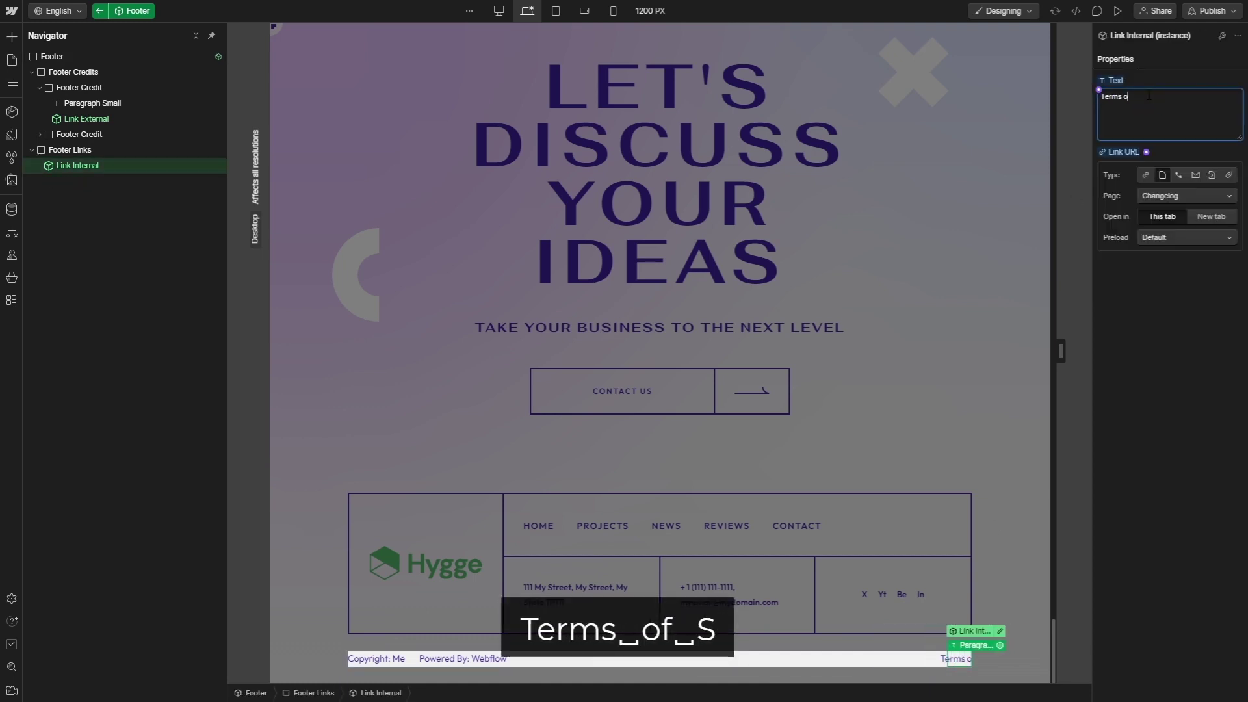
{"action": "left_click", "coordinate": [1190, 196]}
{"action": "left_click", "coordinate": [1151, 225]}
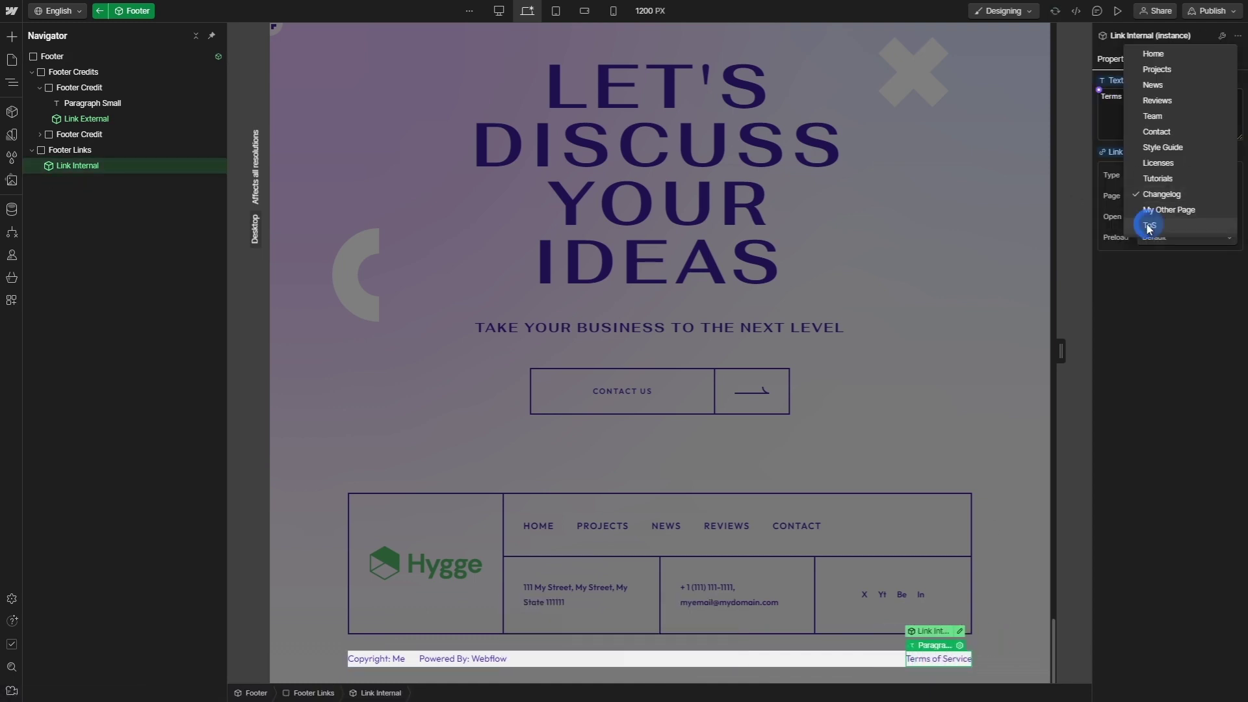
{"action": "left_click", "coordinate": [1024, 477]}
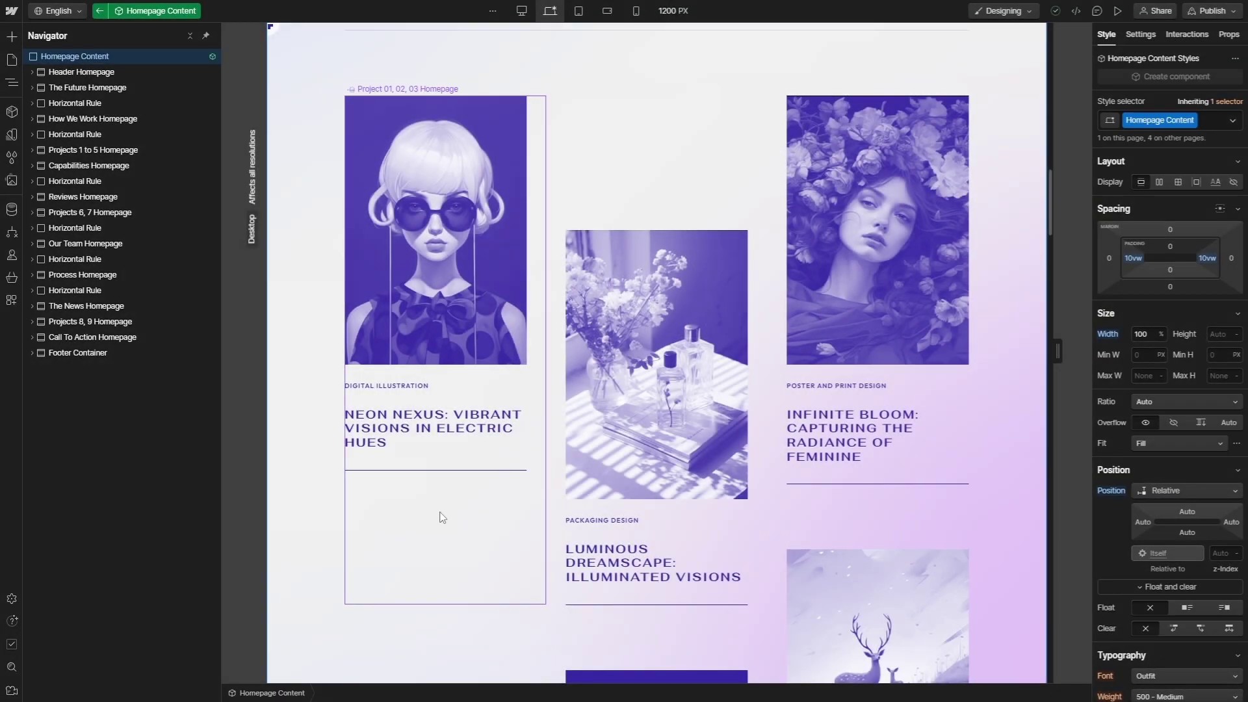
Select the first project item in the homepage's collection list and open the Projects CMS collection
{"action": "left_click", "coordinate": [455, 510]}
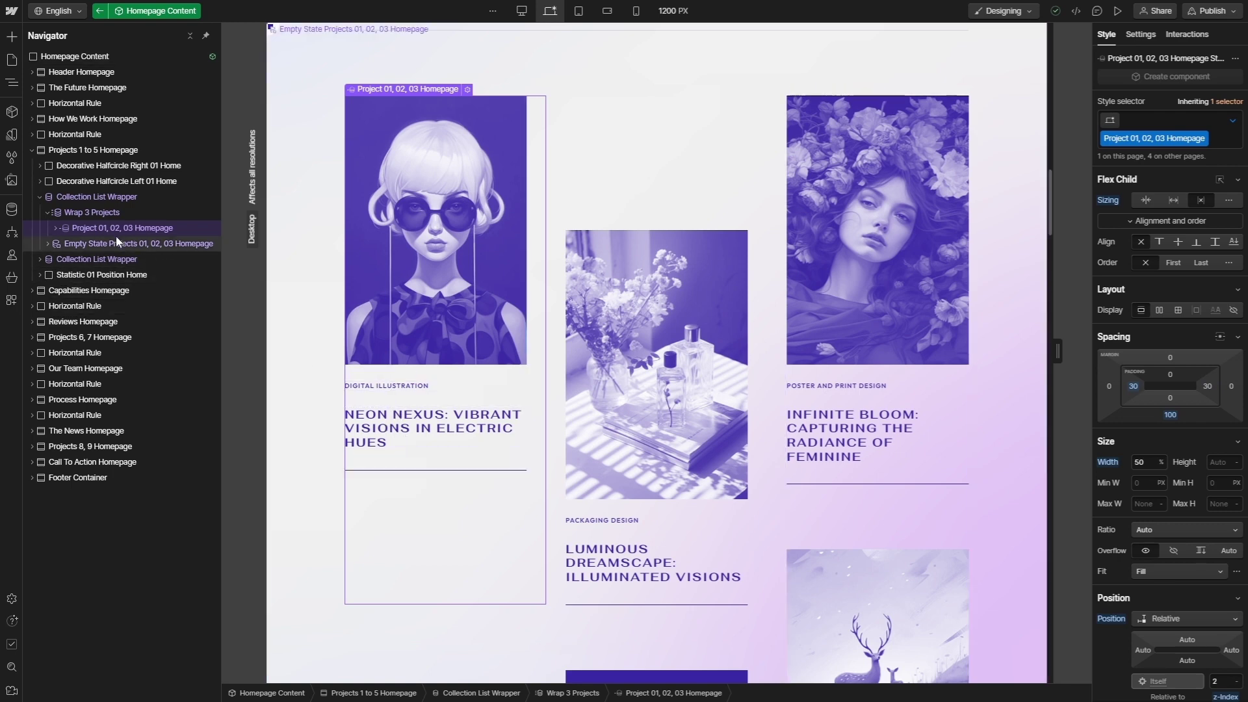
{"action": "left_click", "coordinate": [11, 209]}
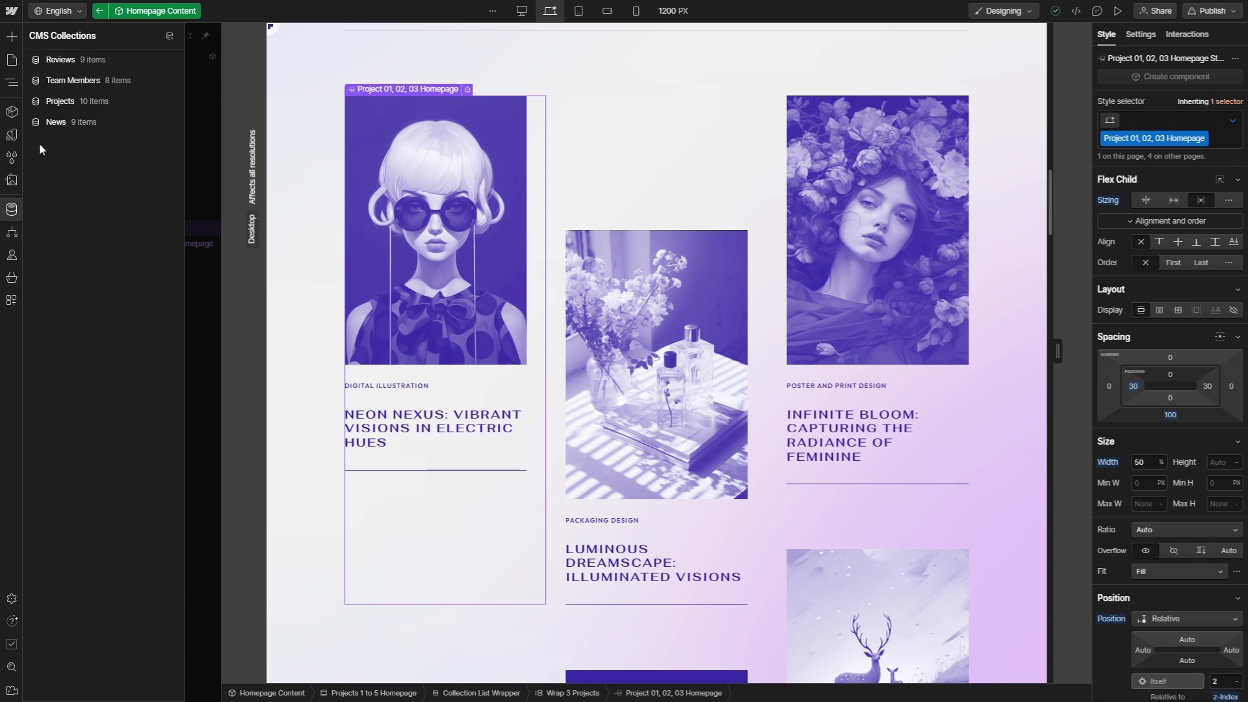
{"action": "left_click", "coordinate": [68, 103]}
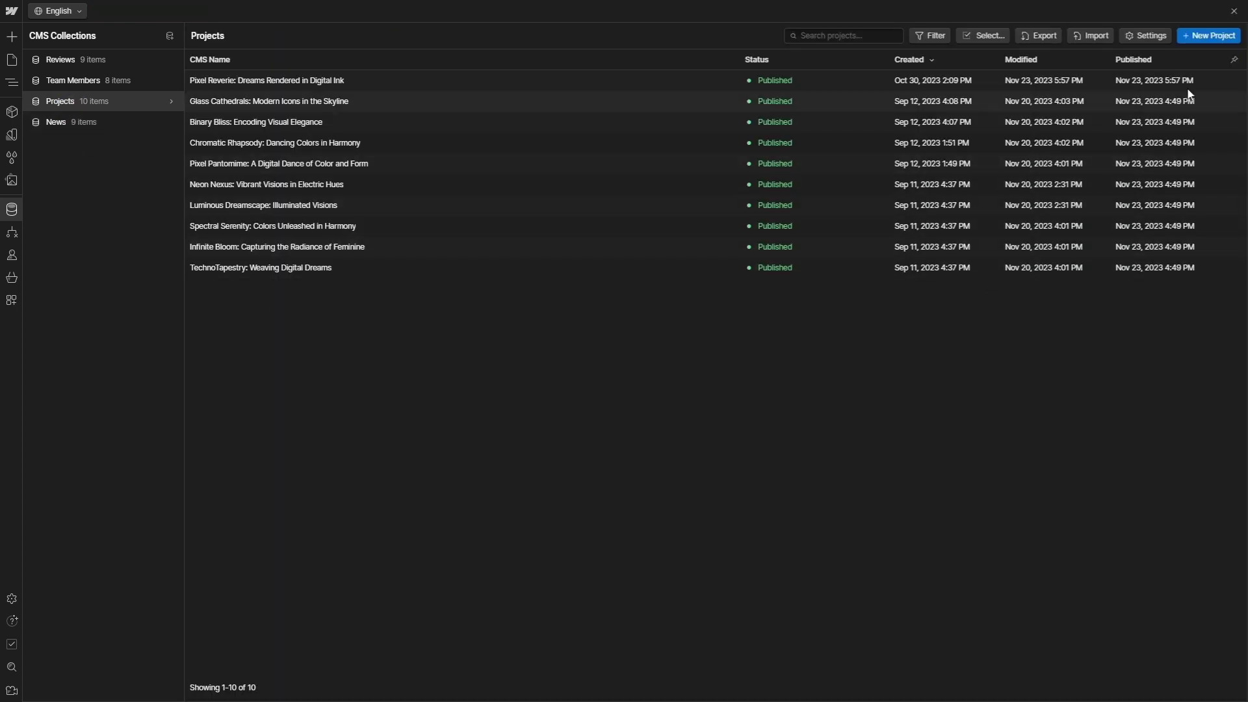
Show the Sort order column in the Projects collection and sort the projects by it in ascending order
{"action": "left_click", "coordinate": [1233, 61]}
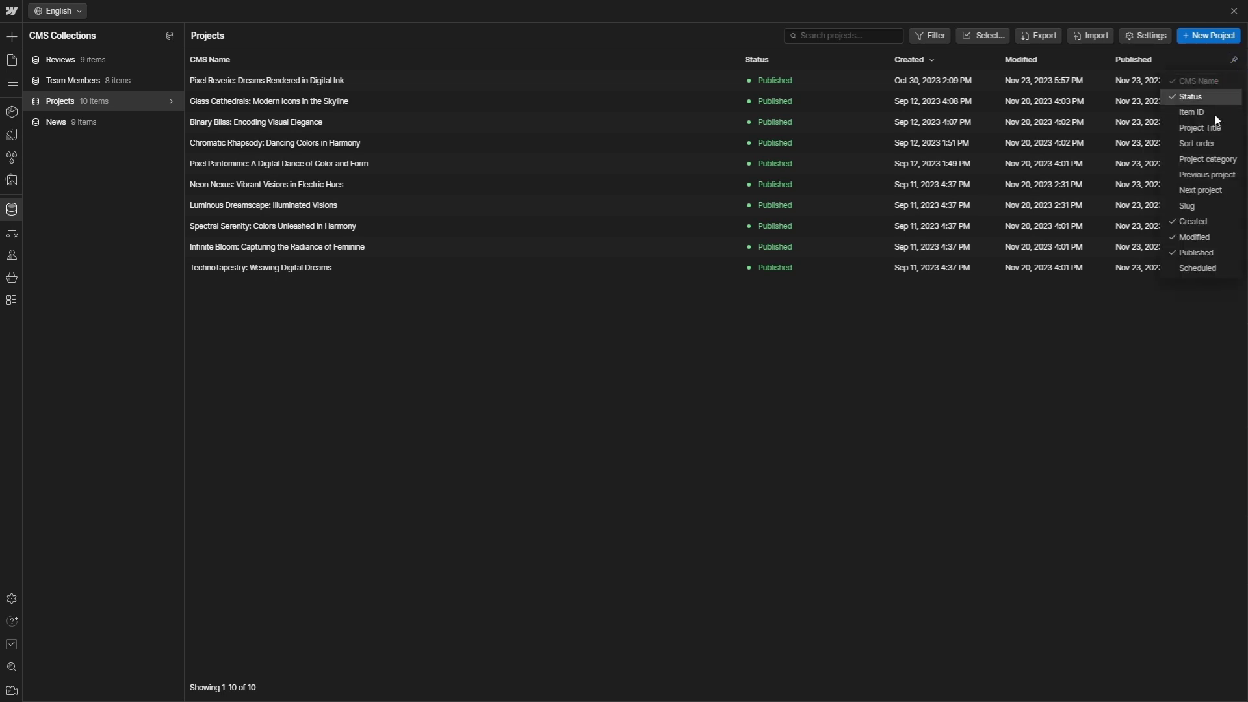
{"action": "left_click", "coordinate": [1199, 143]}
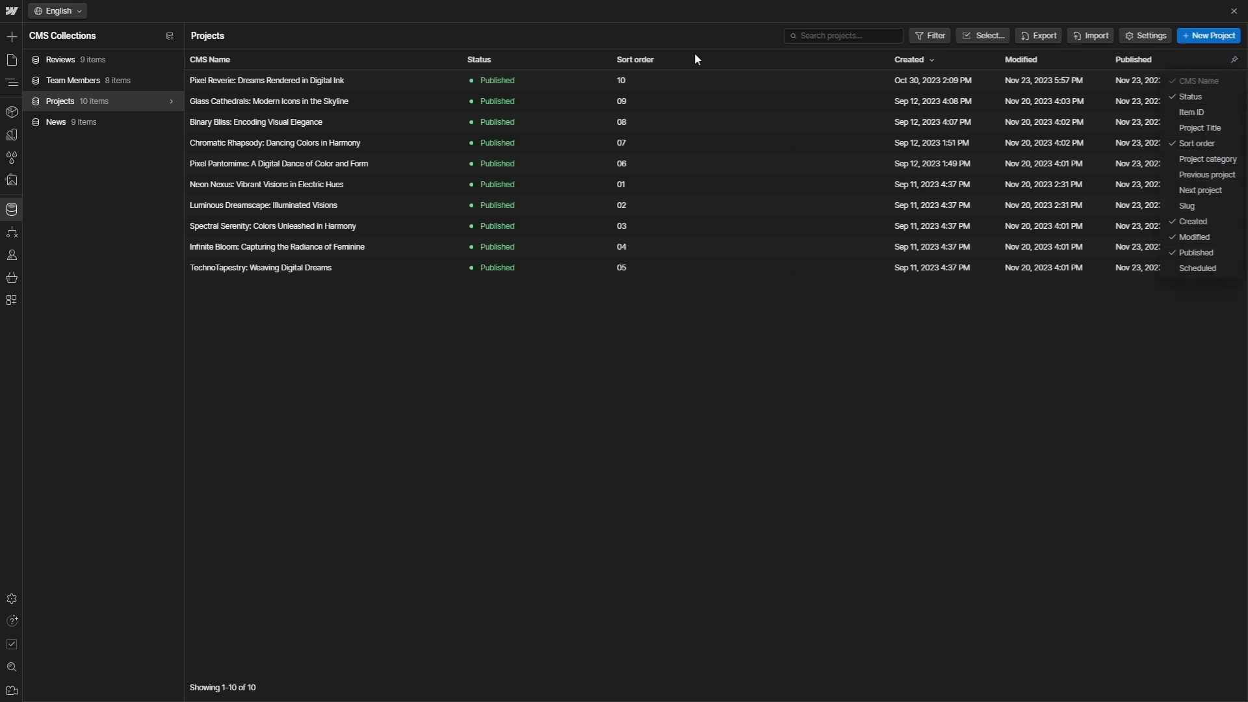
{"action": "left_click", "coordinate": [635, 62]}
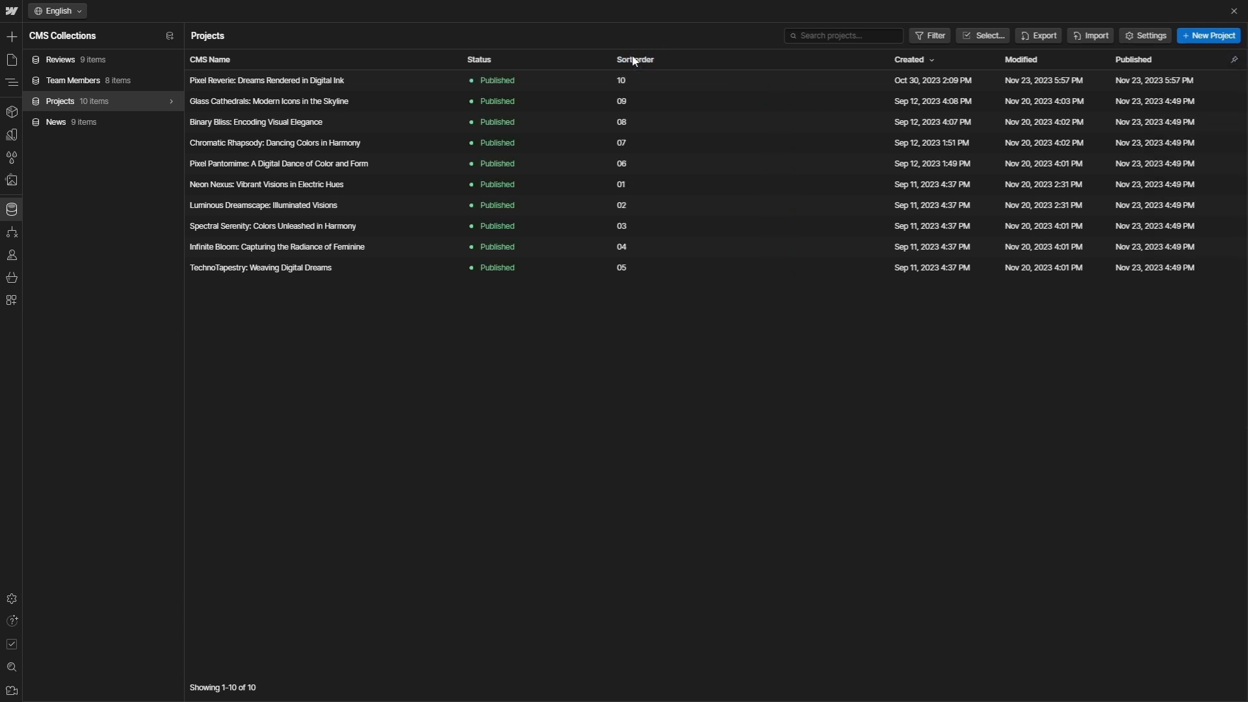
{"action": "left_click", "coordinate": [635, 62]}
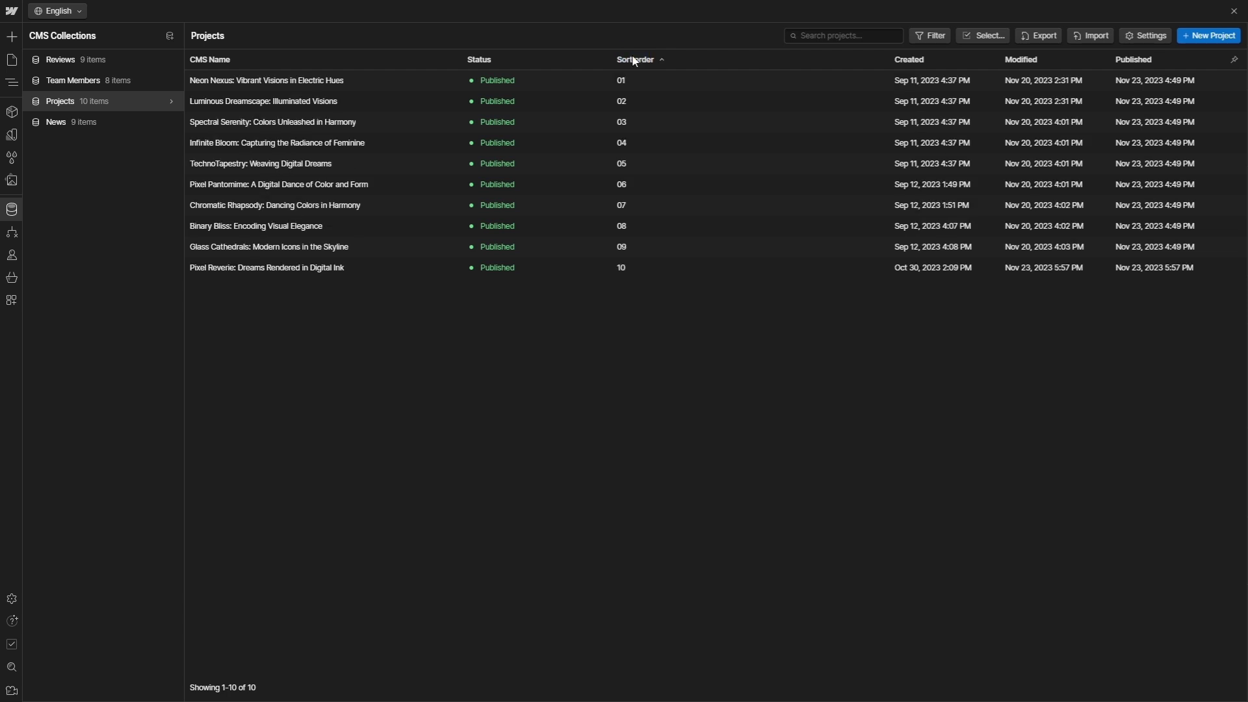
Open the "Neon Nexus: Vibrant Visions in Electric Hues" project and set its CMS Name to "Squared"
{"action": "left_click", "coordinate": [250, 81]}
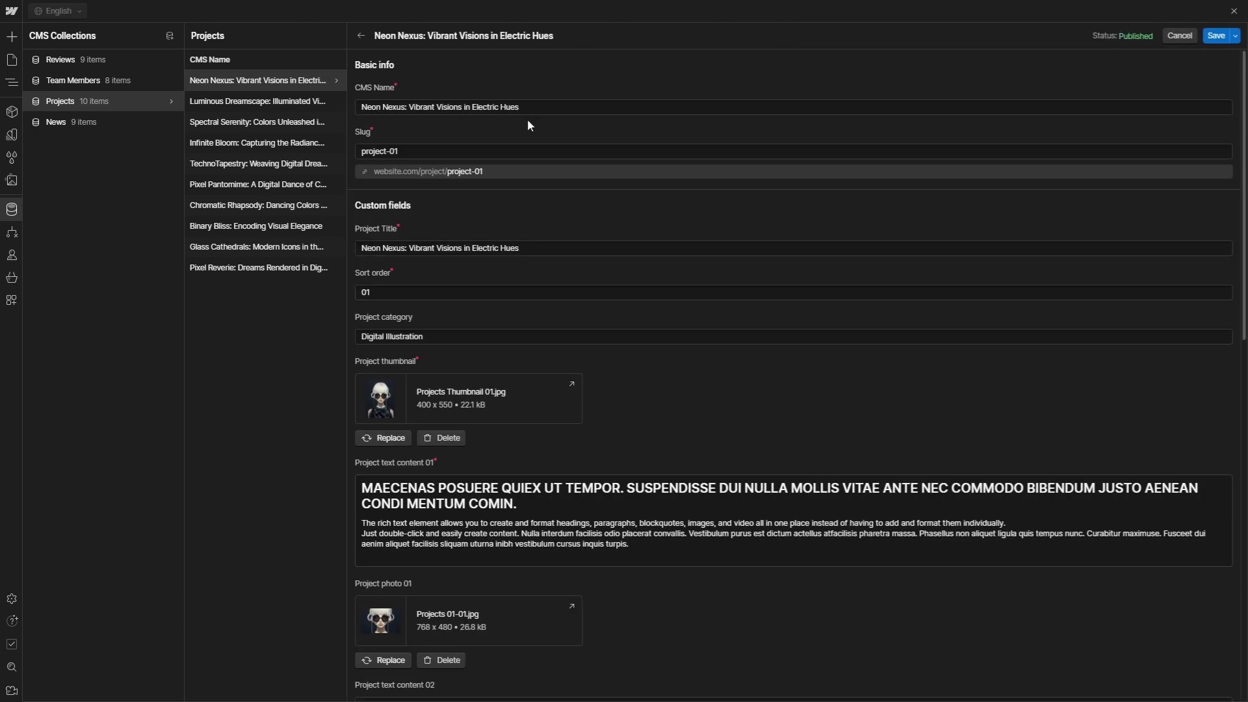
{"action": "triple_click", "coordinate": [535, 108]}
{"action": "type", "text": "S"}
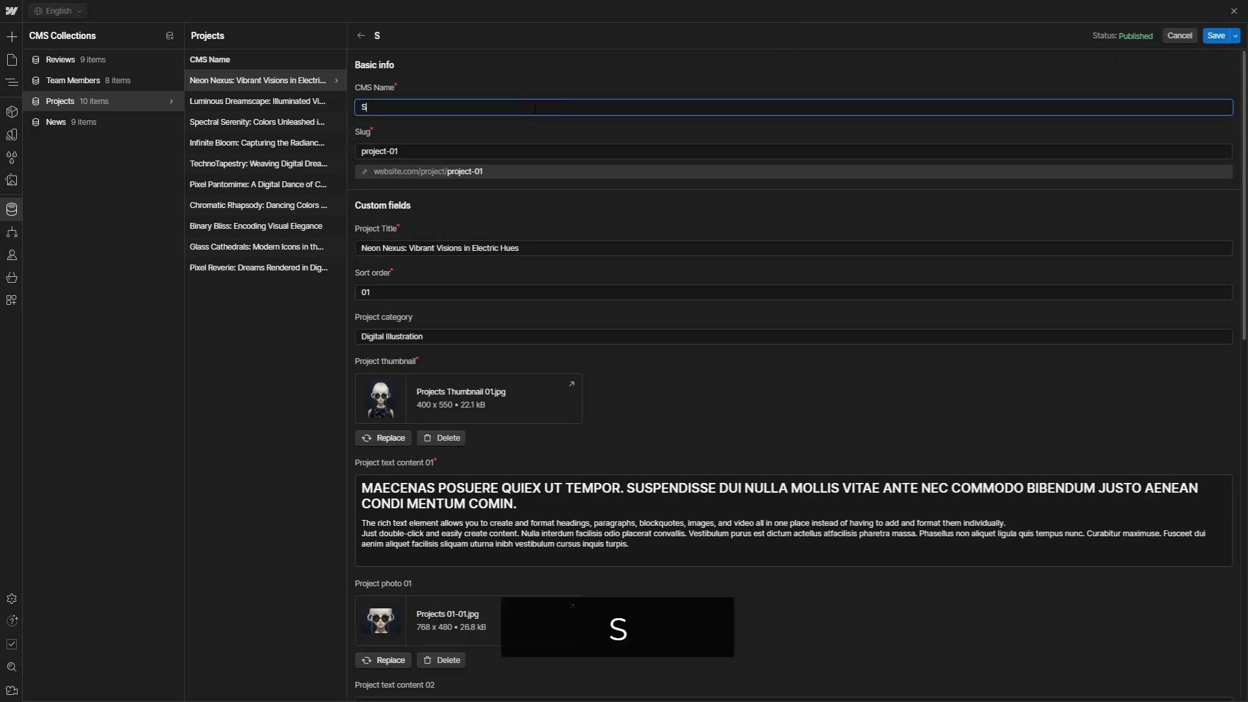
{"action": "type", "text": "quared"}
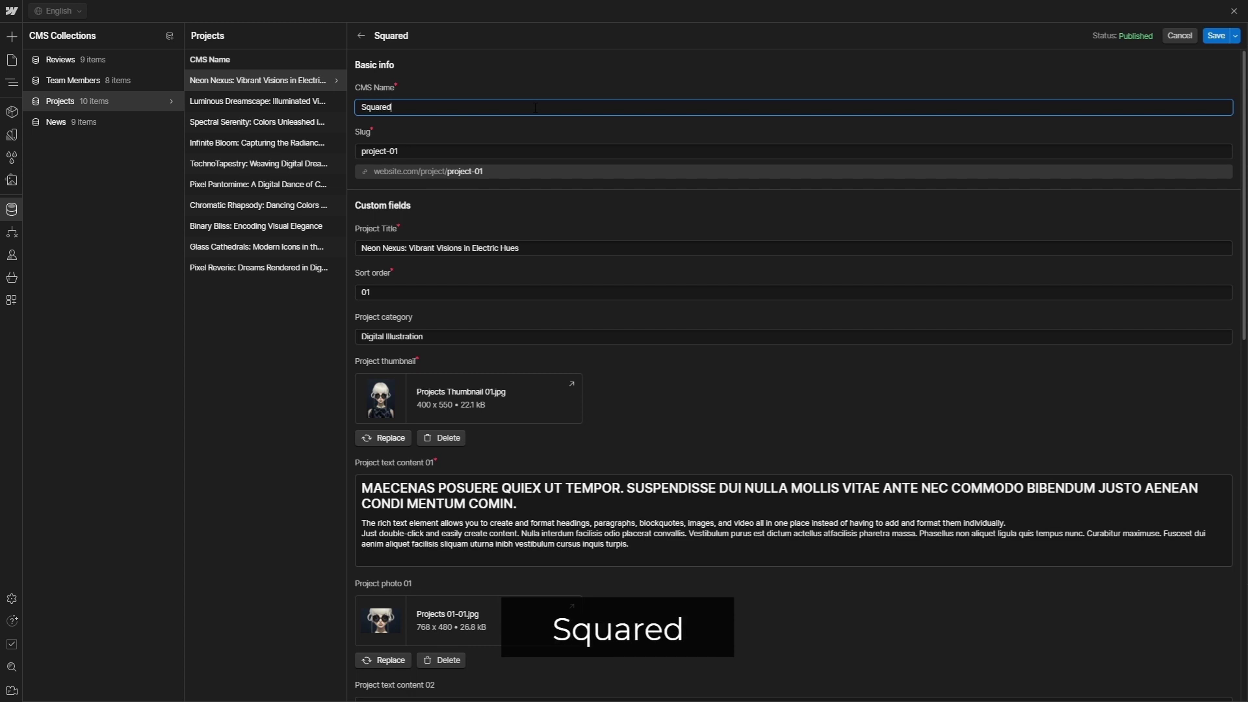
{"action": "left_click", "coordinate": [519, 131]}
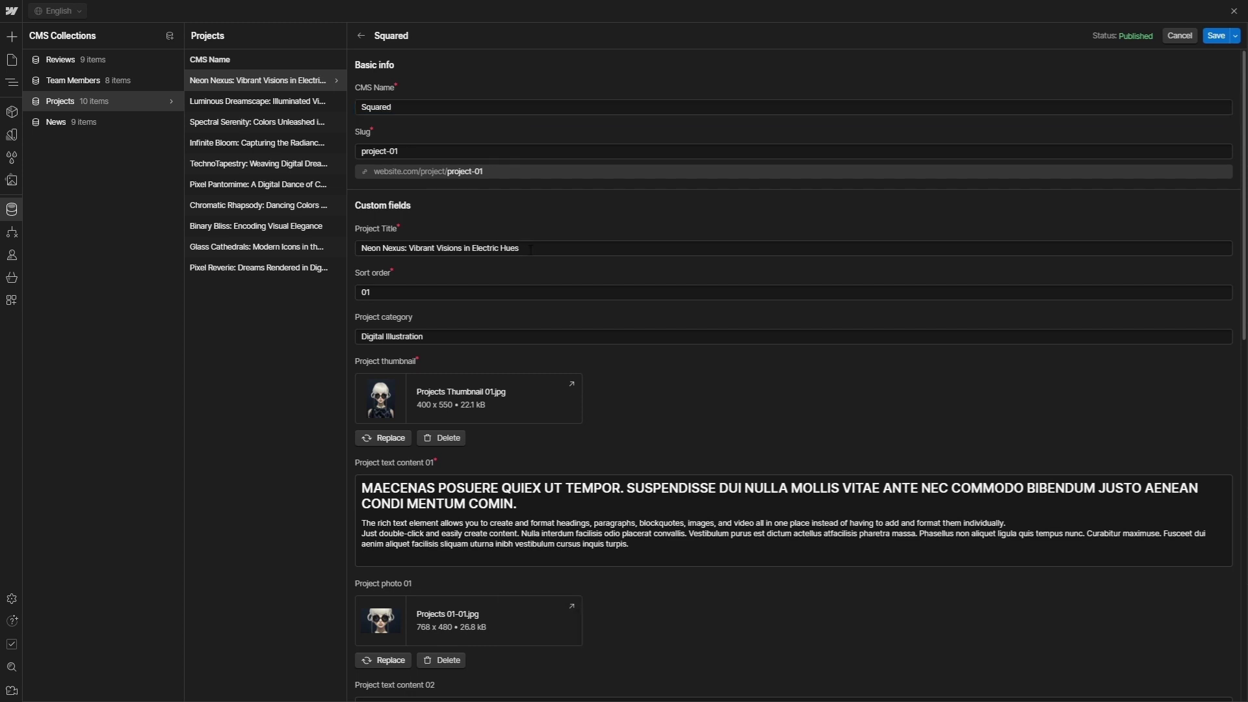
Set the project's Project Title to "Squared Template: Better Than We Hoped For"
{"action": "left_click_drag", "start_coordinate": [529, 249], "coordinate": [357, 246]}
{"action": "type", "text": "Square"}
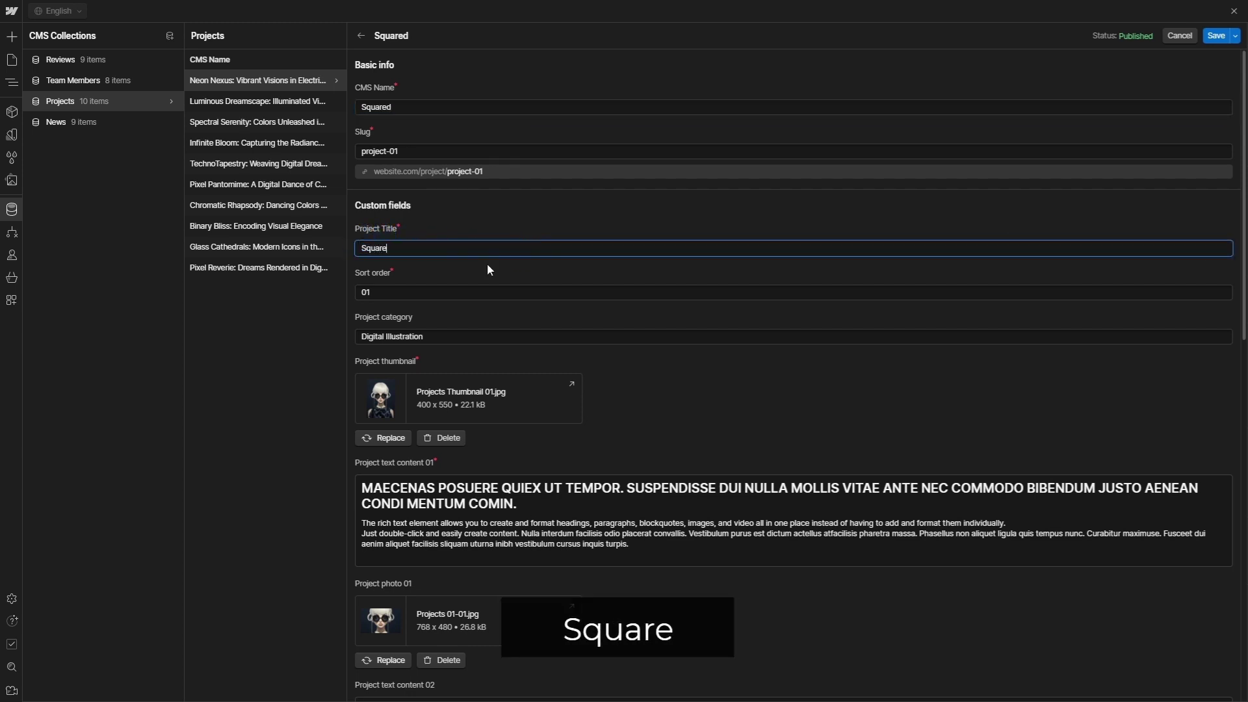
{"action": "type", "text": "d Template: Better Than"}
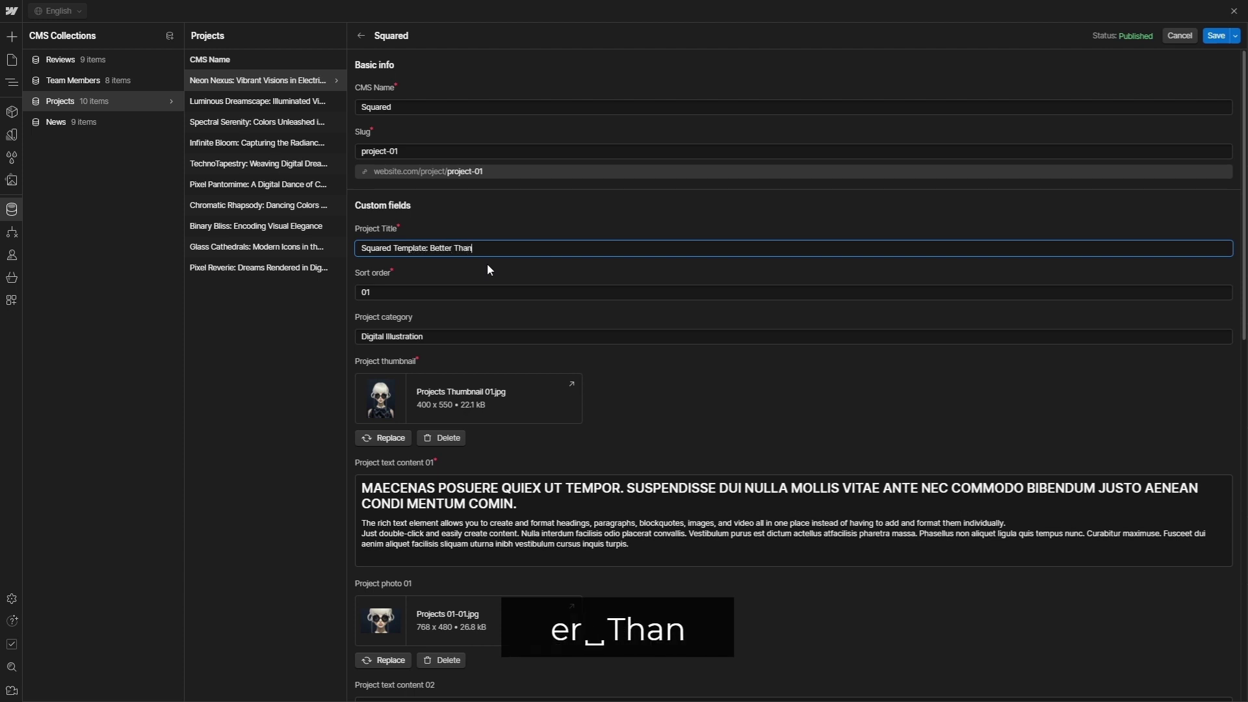
{"action": "type", "text": " We Hoped For"}
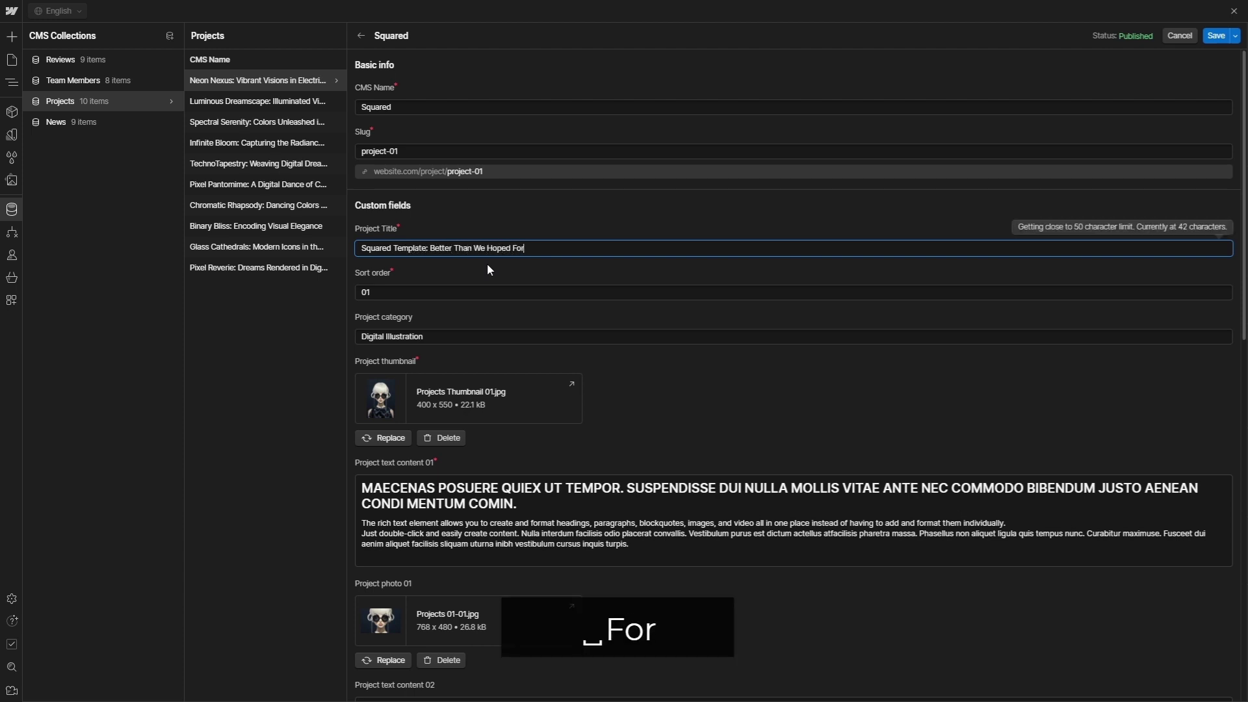
Set the Squared project's Project category to "Web design"
{"action": "left_click", "coordinate": [488, 270]}
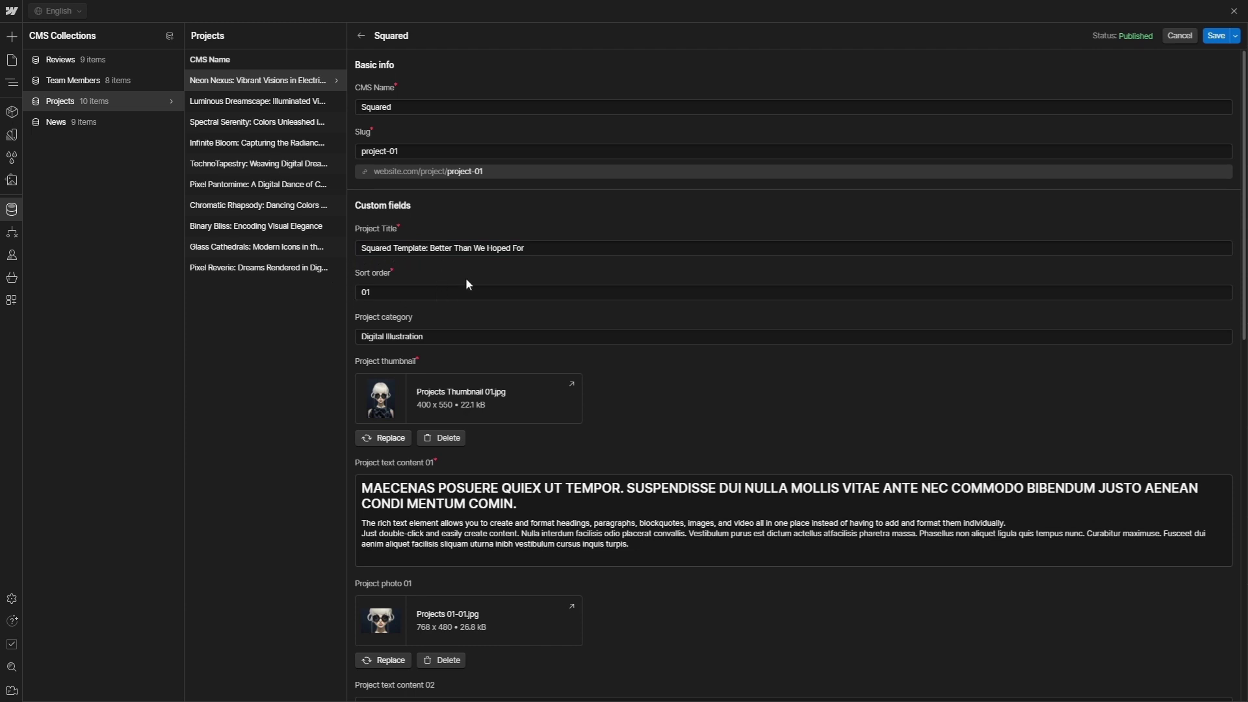
{"action": "triple_click", "coordinate": [449, 335]}
{"action": "type", "text": "Web design"}
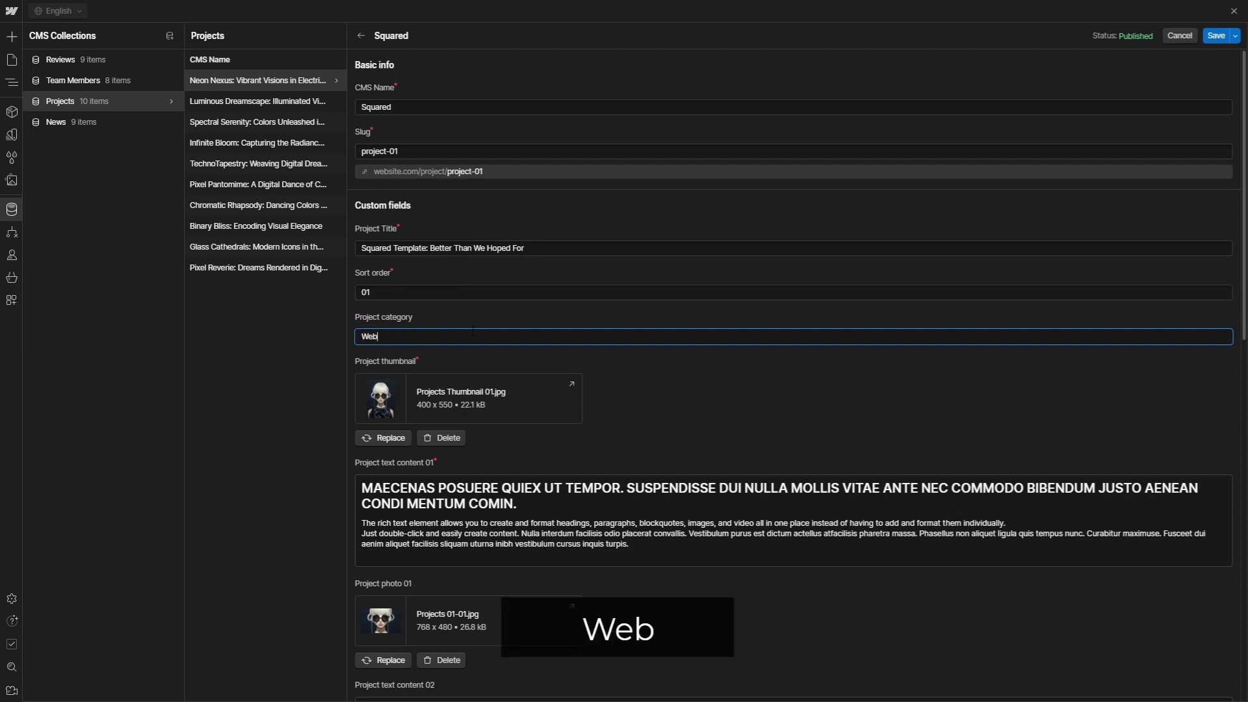
{"action": "left_click", "coordinate": [684, 368]}
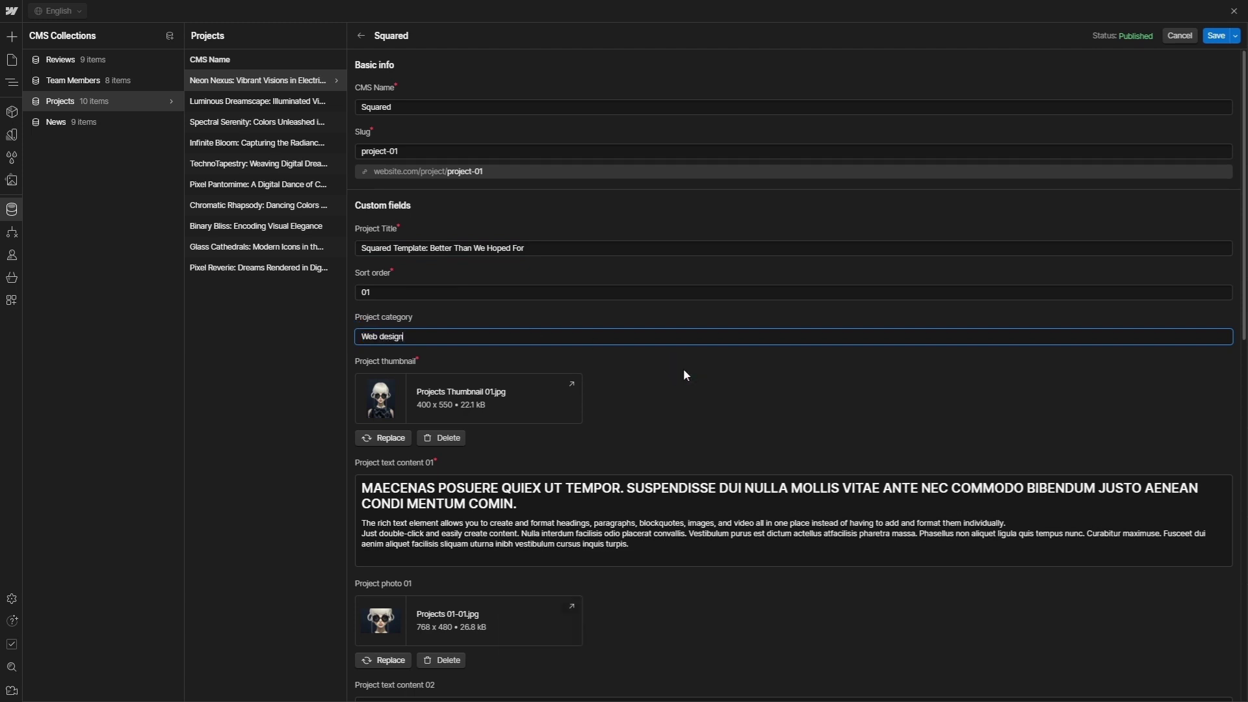
Replace the project thumbnail with the image "Projects 1 Thumbnail.jpg"
{"action": "left_click", "coordinate": [383, 440]}
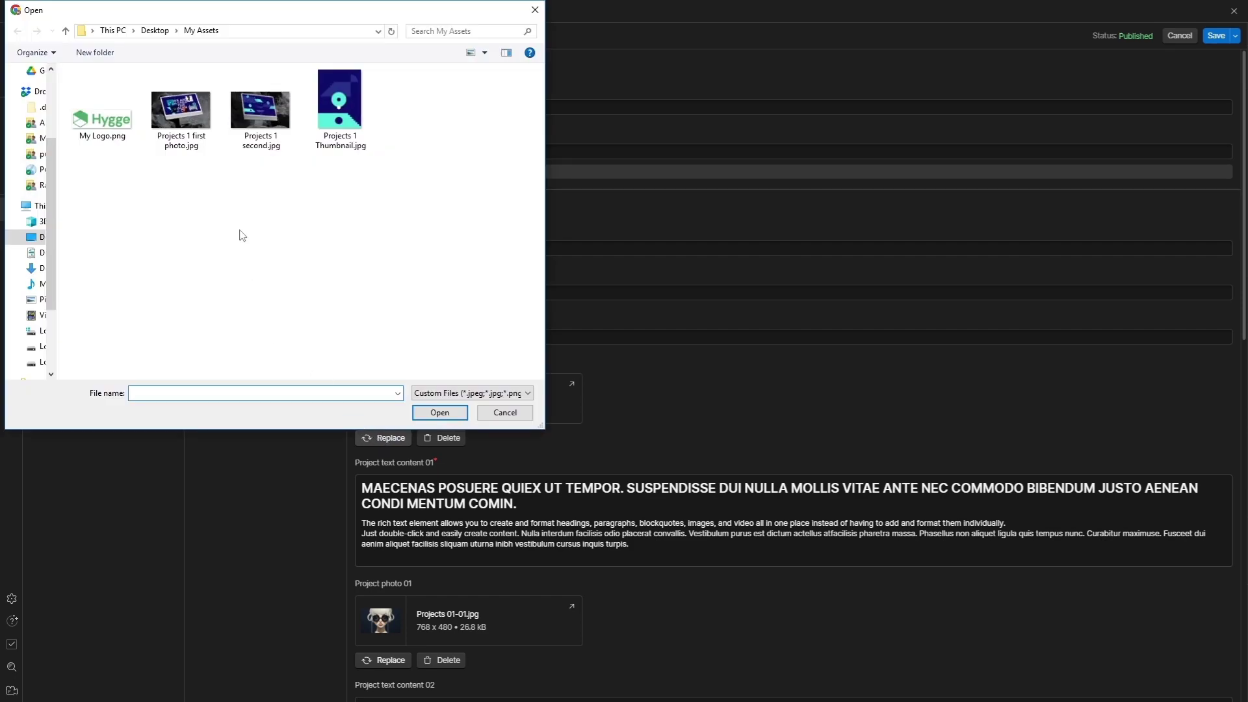
{"action": "left_click", "coordinate": [339, 104]}
{"action": "left_click", "coordinate": [441, 413]}
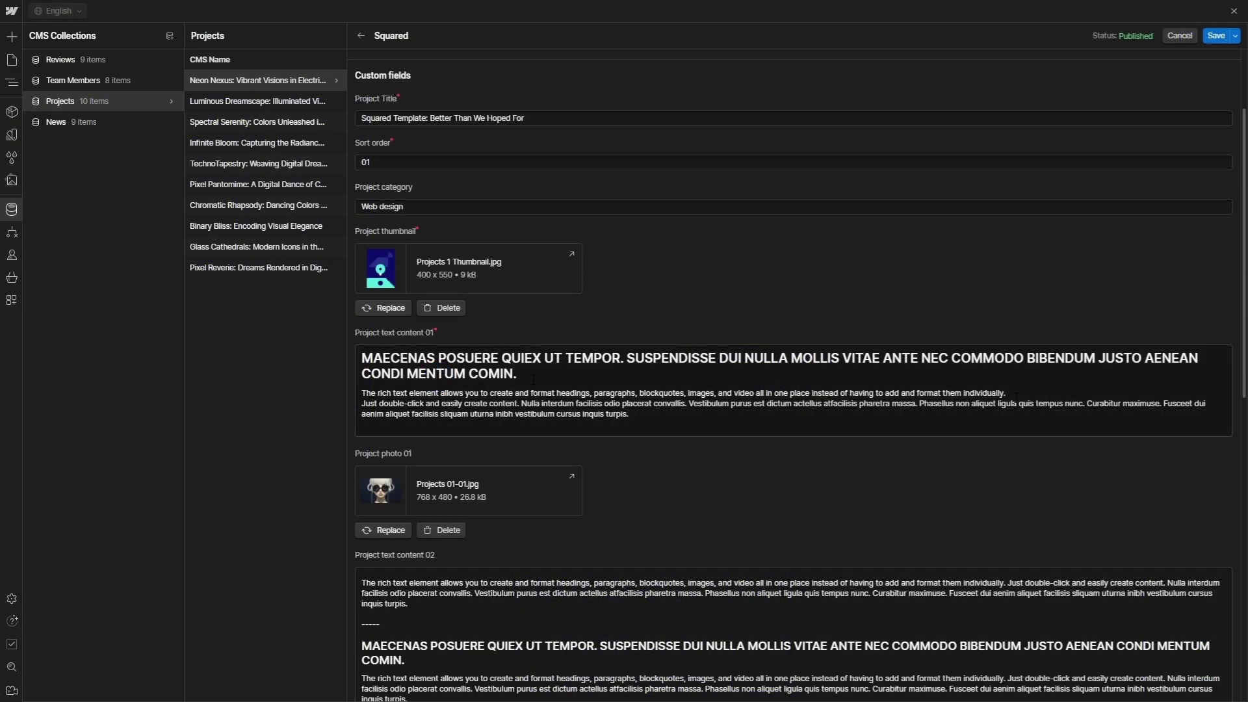
Replace the heading in Project text content 01 with "Squared Template Came Out Much Better That We Hoped For"
{"action": "left_click_drag", "start_coordinate": [520, 373], "coordinate": [364, 358]}
{"action": "type", "text": "Squared Templat"}
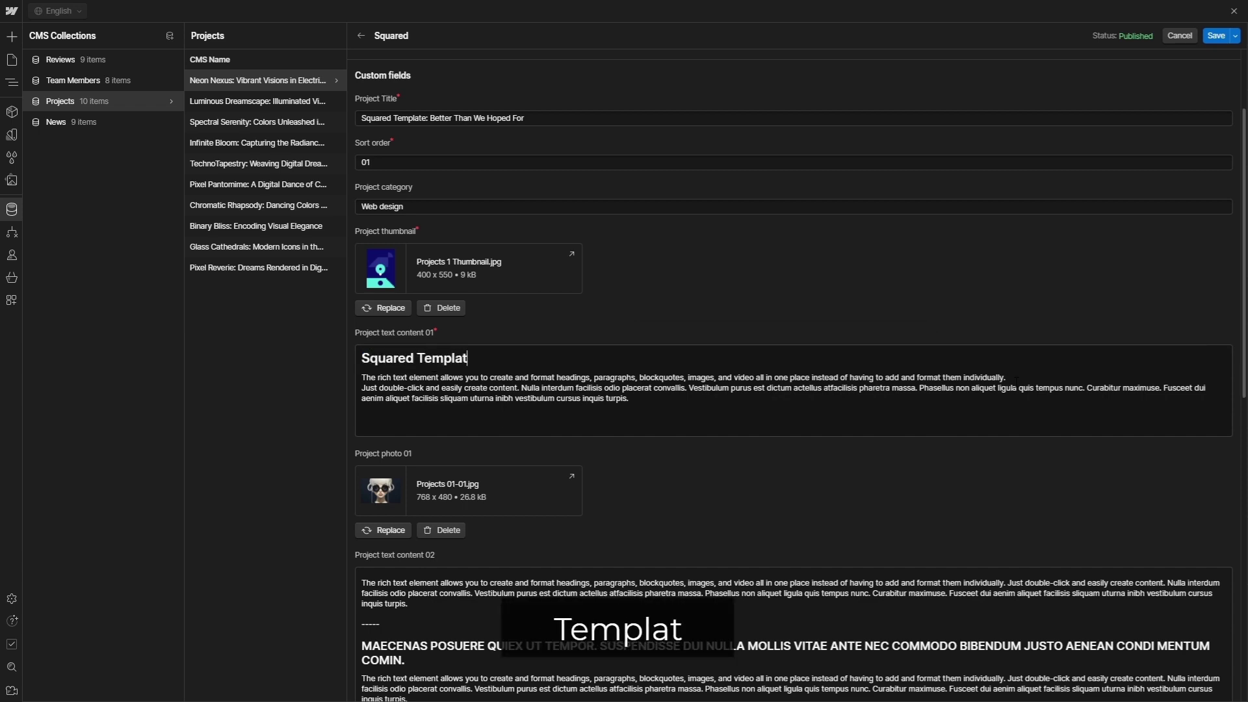
{"action": "type", "text": "e Came Out Much Better That We Hoped For"}
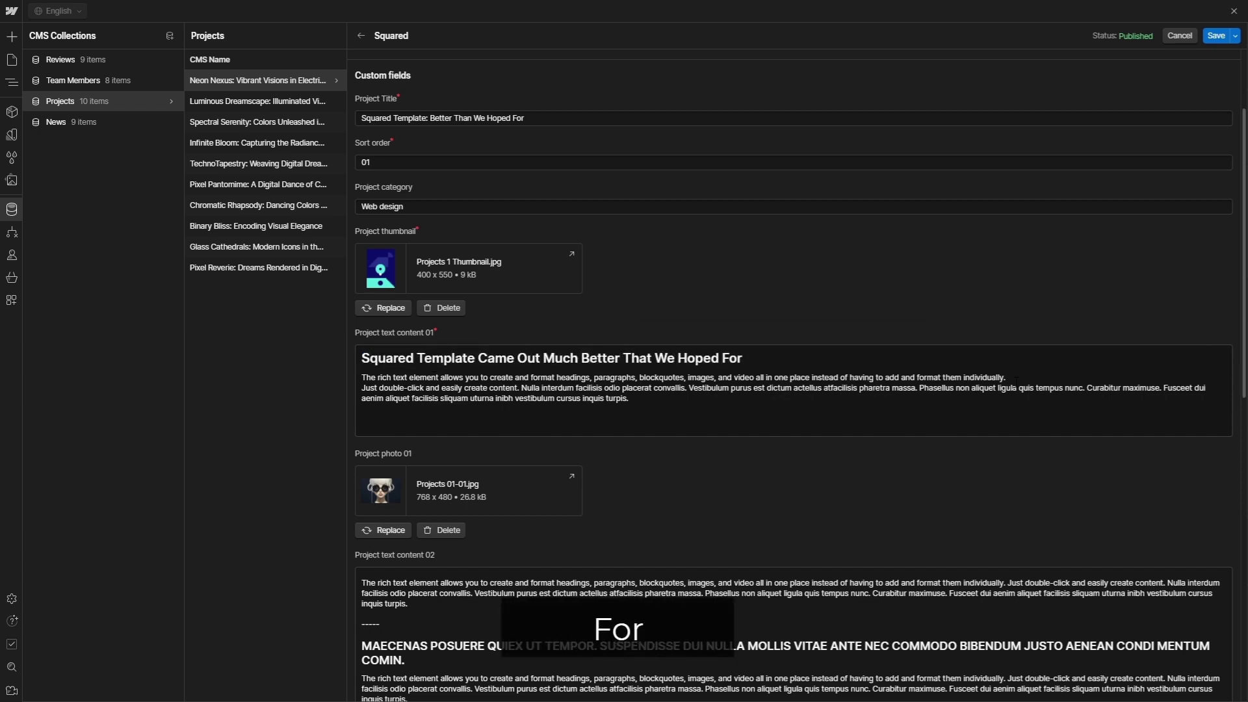
Separate the first body sentence of Project text content 01 into its own paragraph and format it as Heading 3
{"action": "scroll", "coordinate": [794, 377], "scroll_direction": "down", "scroll_amount": 1}
{"action": "left_click", "coordinate": [1010, 310]}
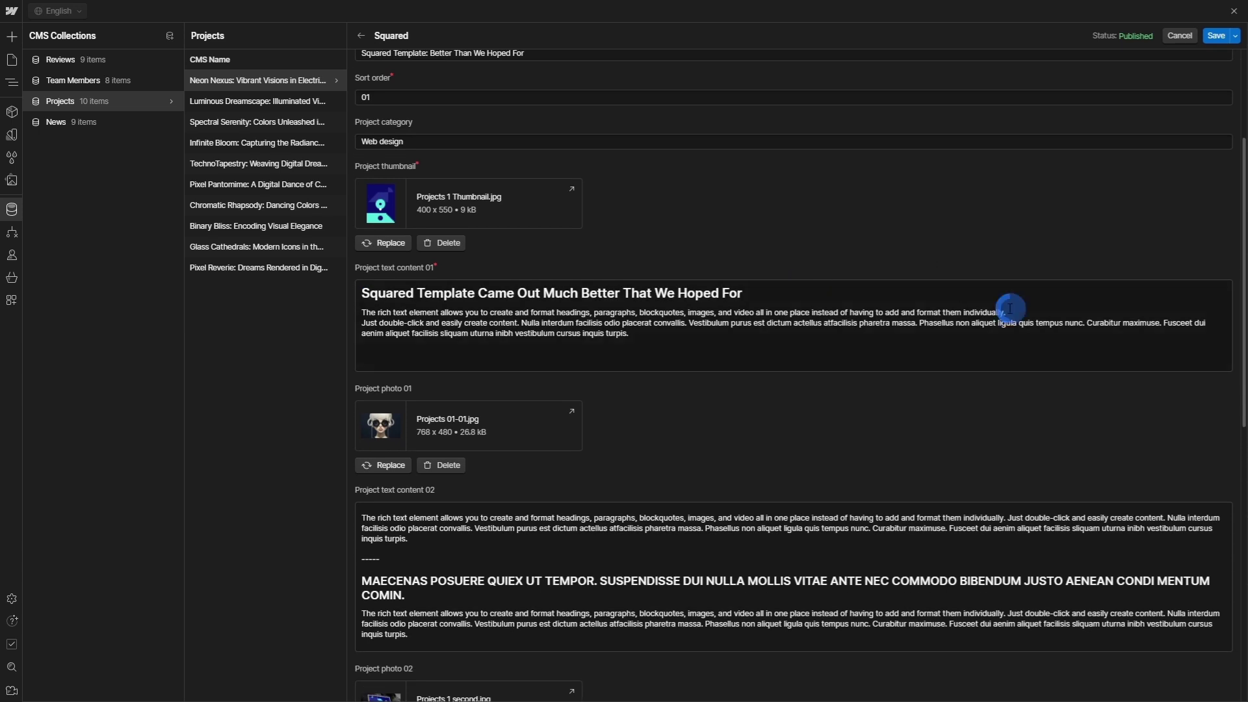
{"action": "key", "text": "Return"}
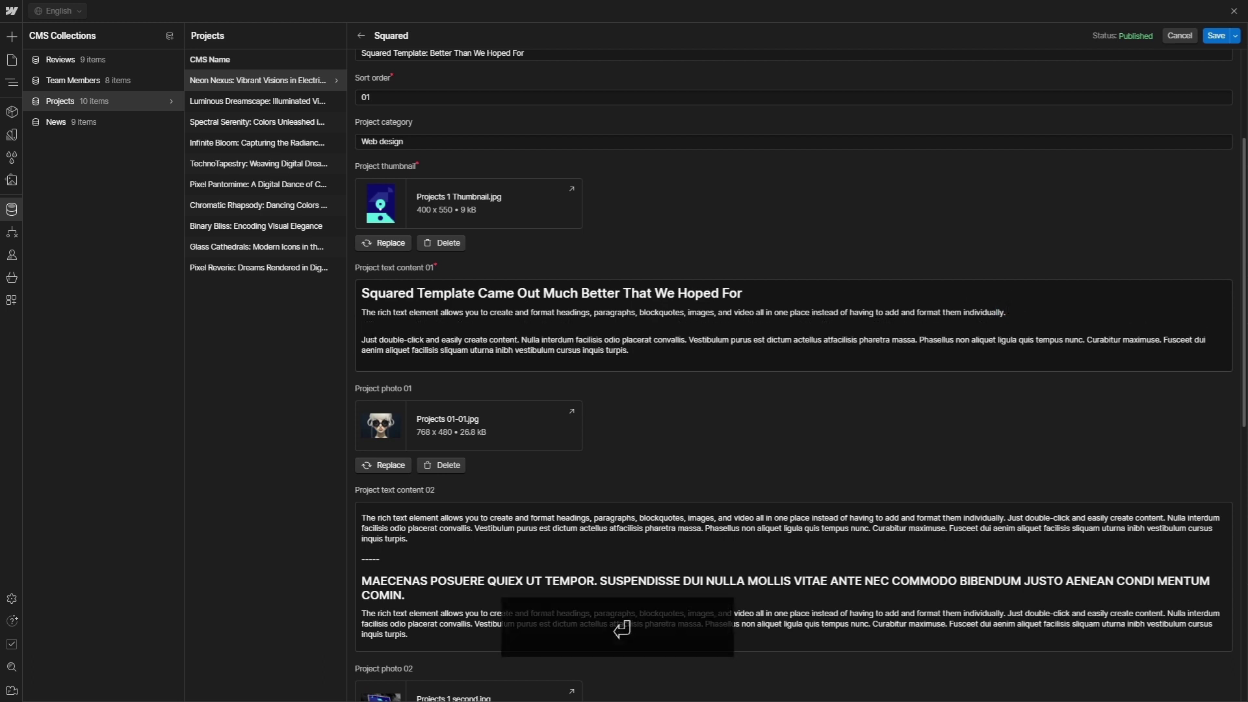
{"action": "left_click_drag", "start_coordinate": [362, 313], "coordinate": [1009, 314]}
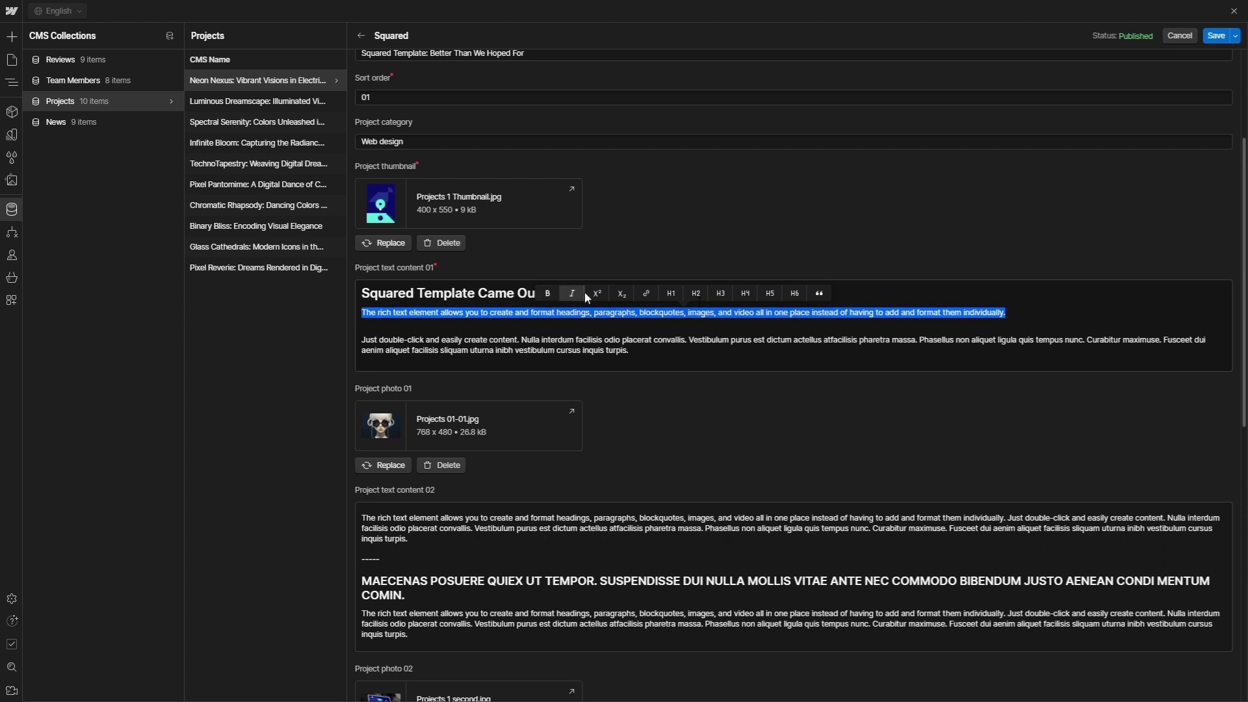
{"action": "left_click", "coordinate": [722, 294]}
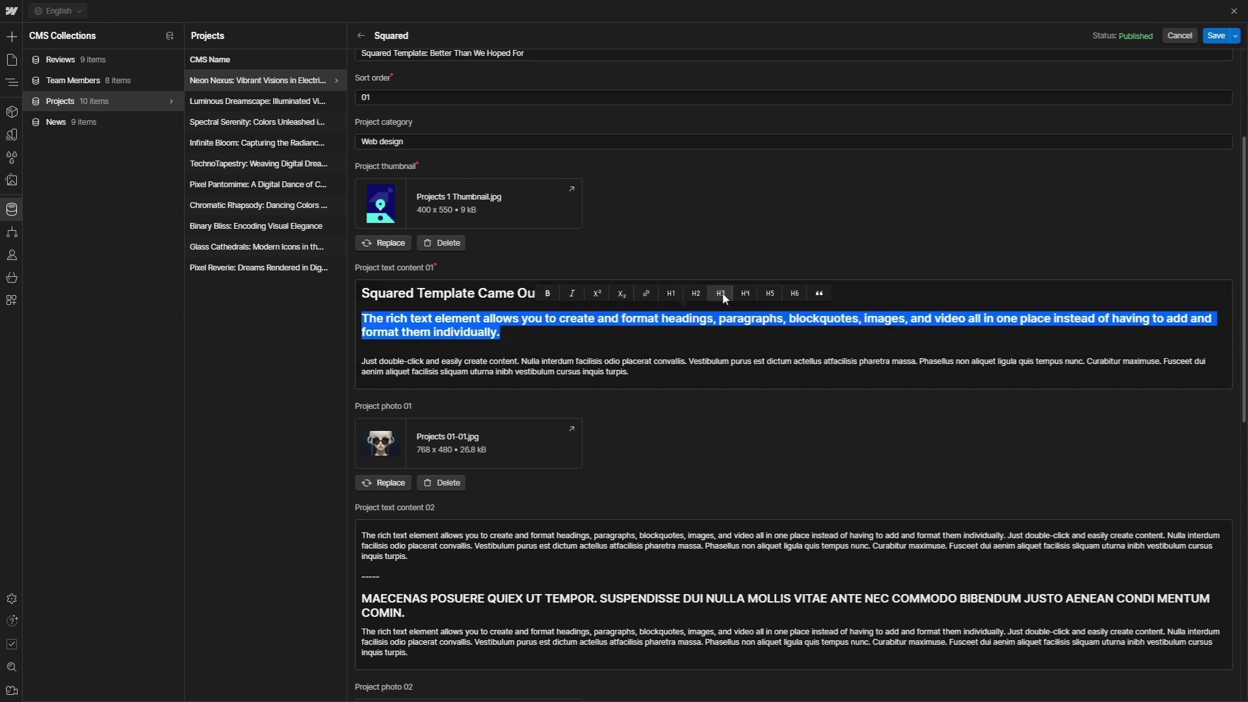
Add a line of dashes below the Heading 3 text in Project text content 01 and format it as Heading 6
{"action": "left_click", "coordinate": [503, 349]}
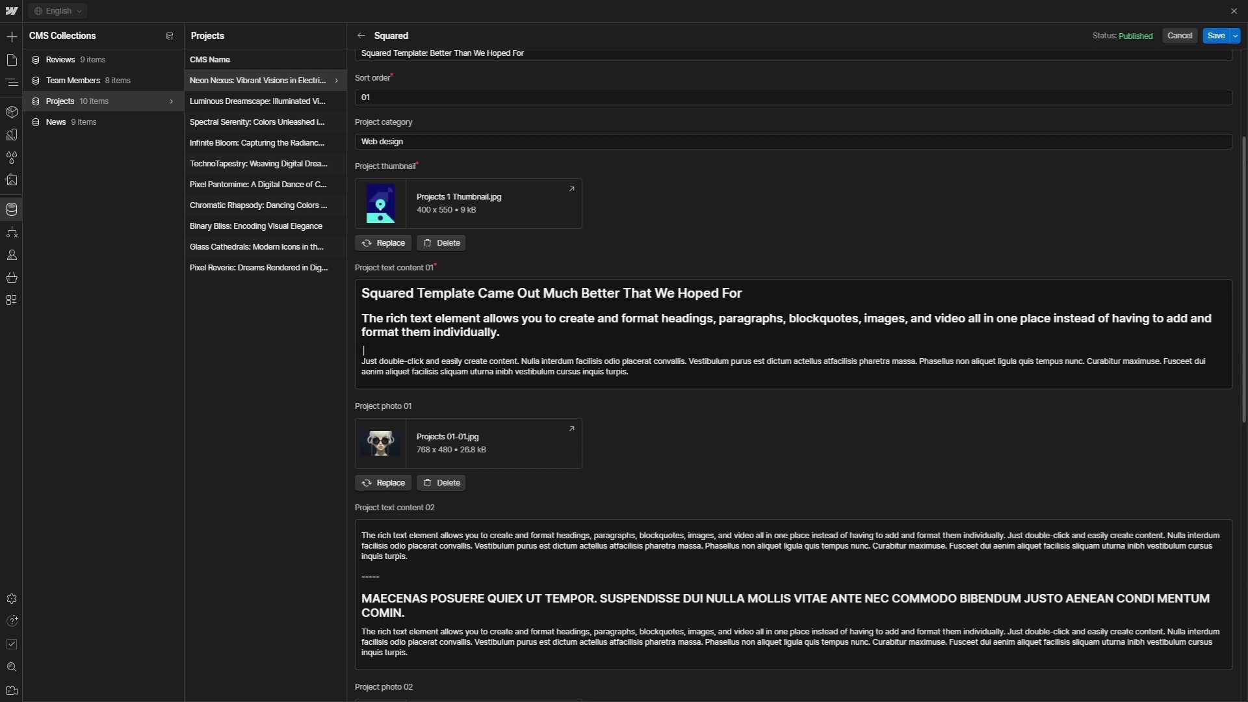
{"action": "type", "text": "---------"}
{"action": "left_click_drag", "start_coordinate": [403, 350], "coordinate": [361, 351]}
{"action": "left_click", "coordinate": [611, 331]}
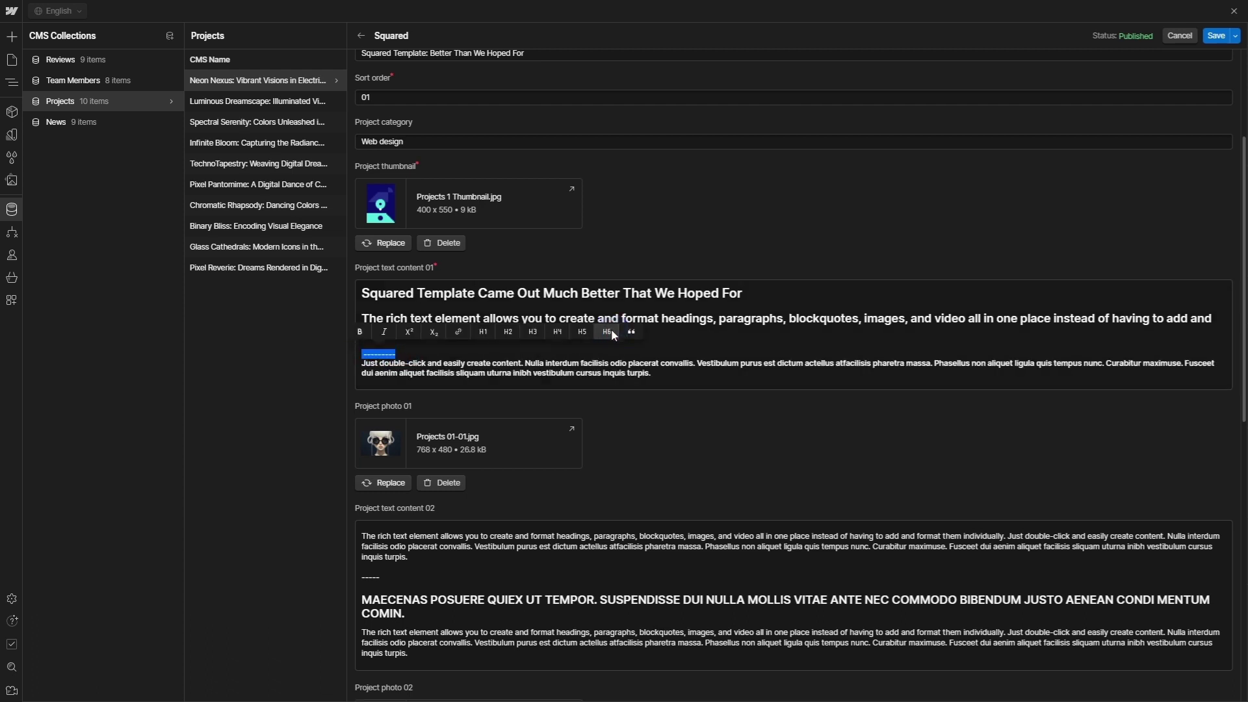
{"action": "left_click", "coordinate": [531, 364]}
{"action": "left_click", "coordinate": [495, 349]}
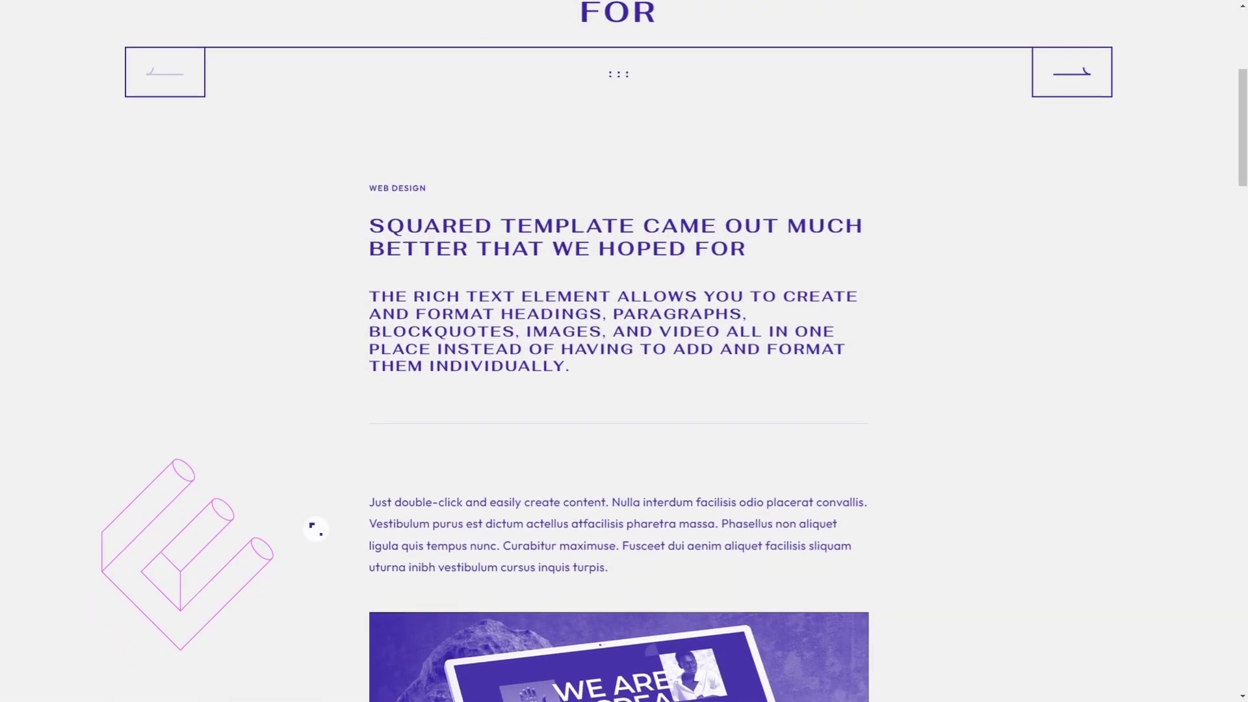
{"action": "scroll", "coordinate": [316, 529], "scroll_direction": "down", "scroll_amount": 1}
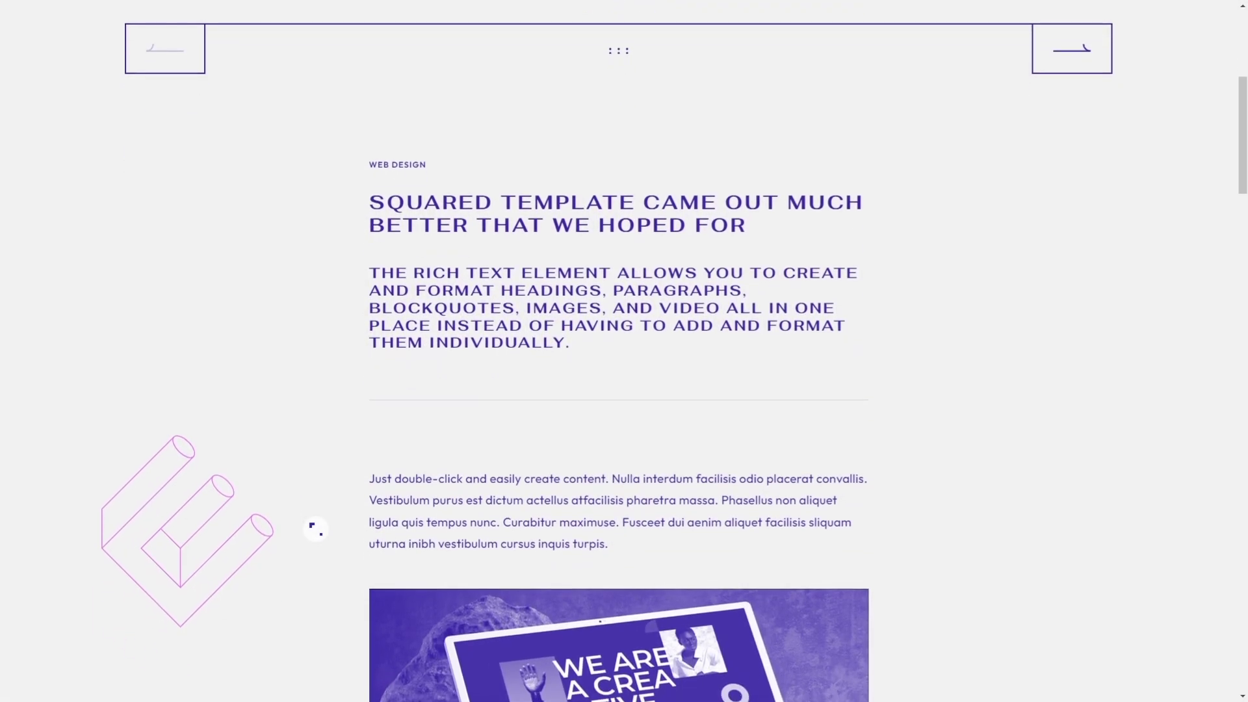
{"action": "scroll", "coordinate": [316, 529], "scroll_direction": "down", "scroll_amount": 1}
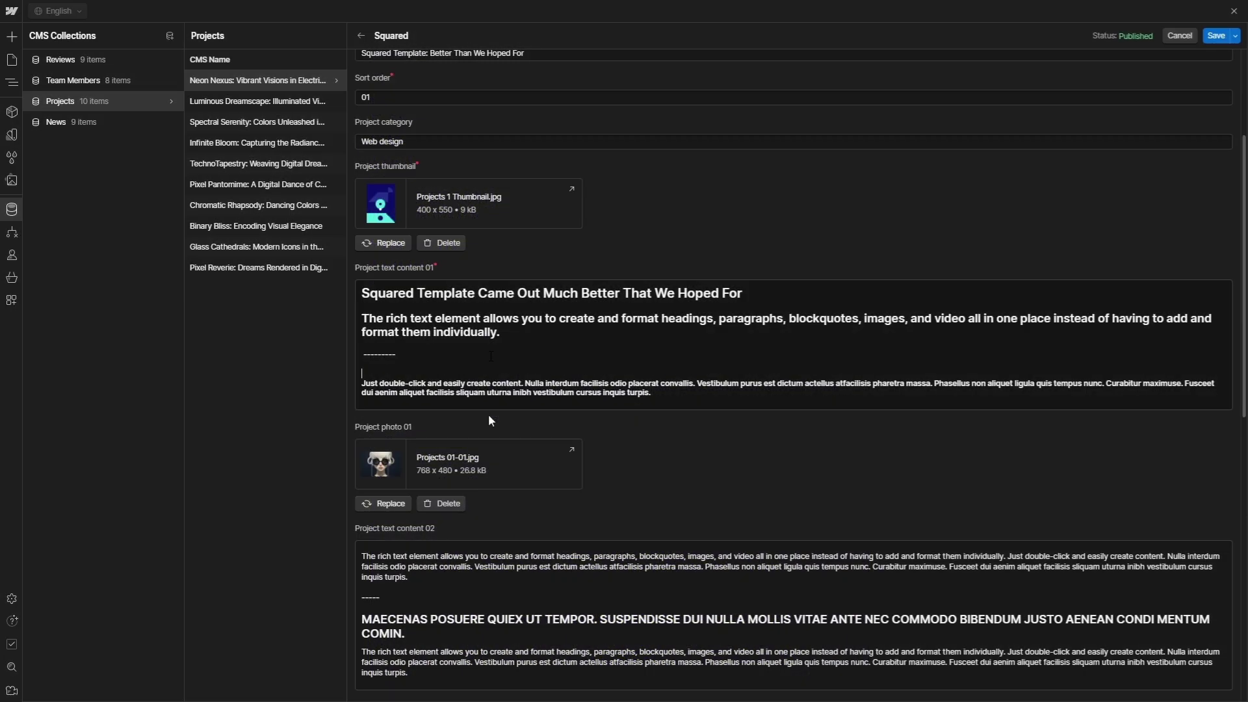
Replace Project photo 01 with the image "Projects 1 first photo.jpg"
{"action": "left_click", "coordinate": [387, 504]}
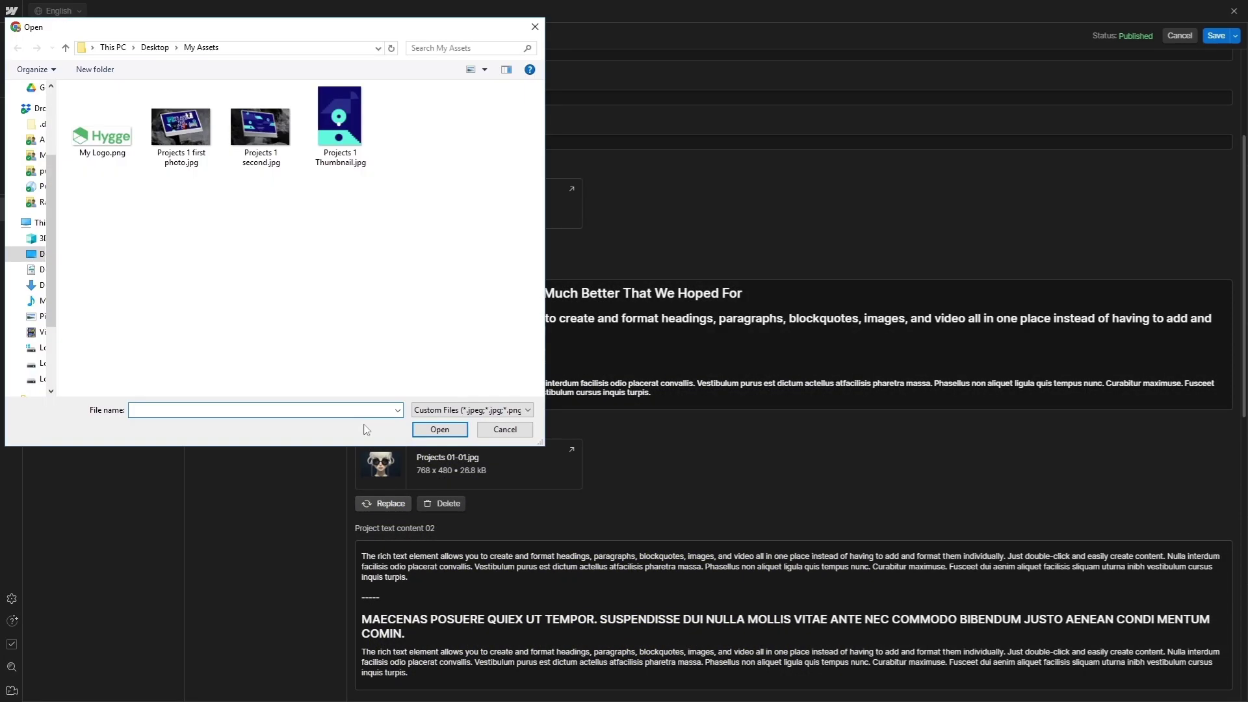
{"action": "left_click", "coordinate": [188, 130]}
{"action": "left_click", "coordinate": [440, 430]}
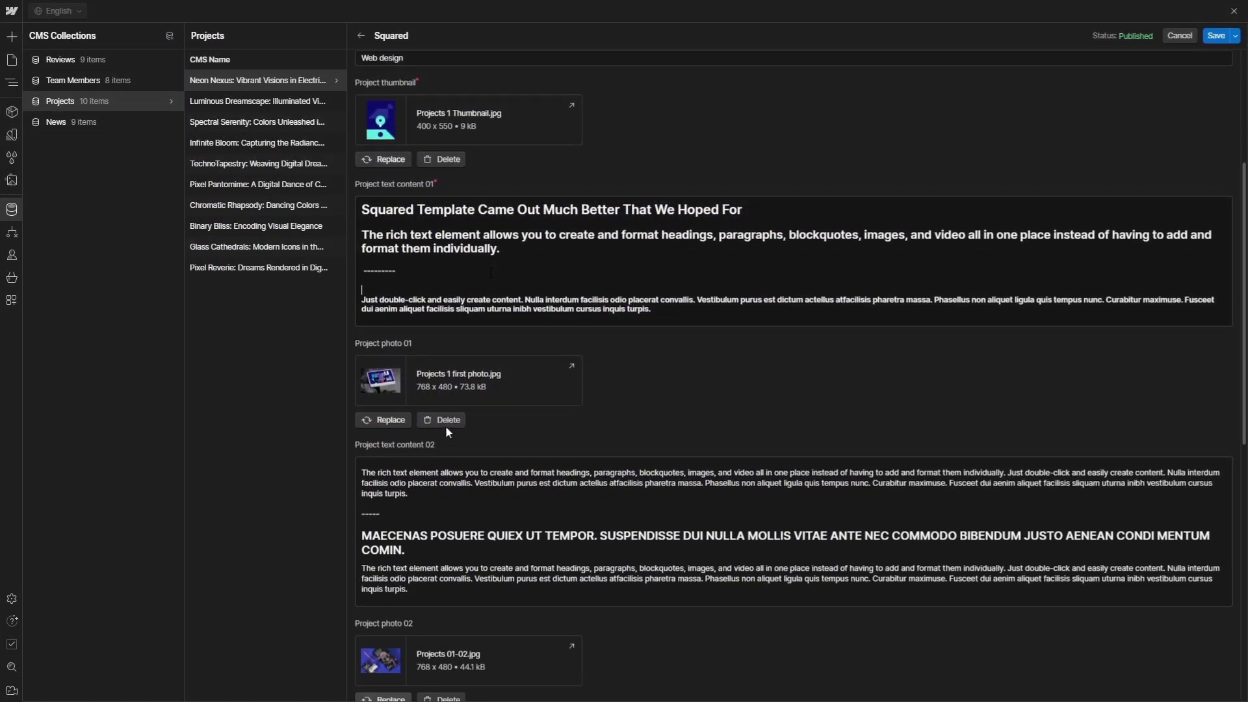
Replace Project photo 02 with the image "Projects 1 second.jpg"
{"action": "scroll", "coordinate": [446, 426], "scroll_direction": "down", "scroll_amount": 3}
{"action": "scroll", "coordinate": [805, 335], "scroll_direction": "down", "scroll_amount": 1}
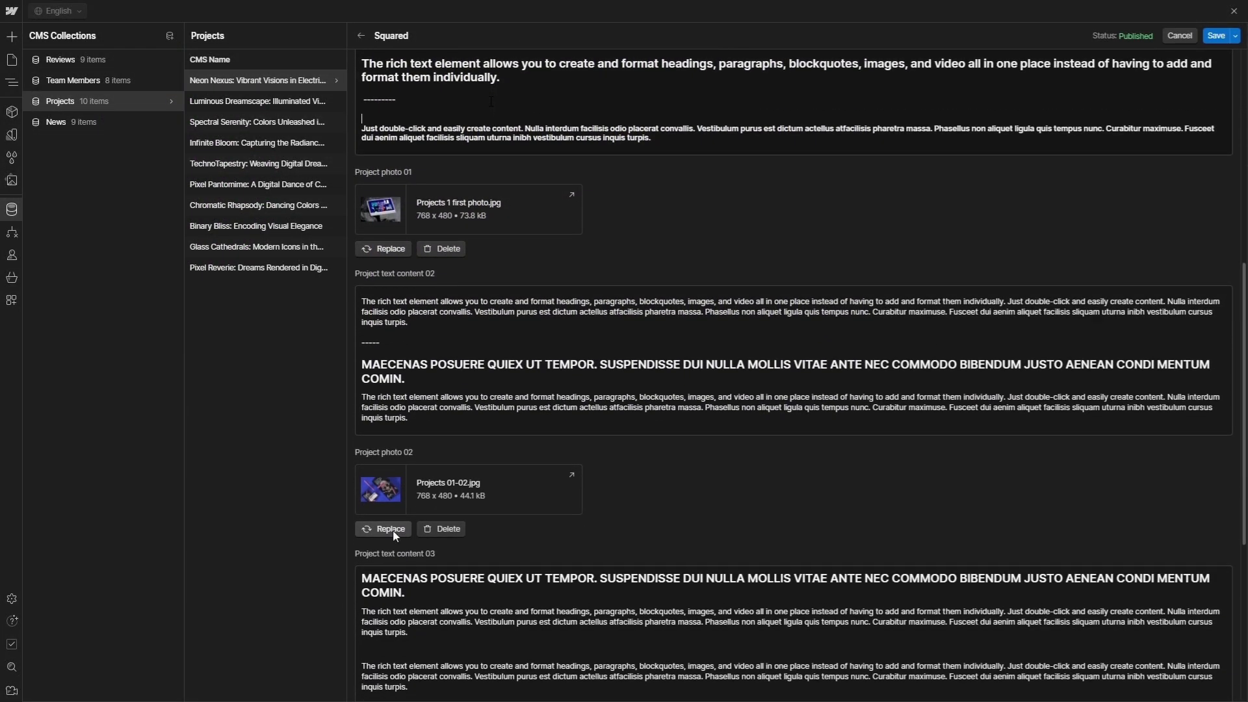
{"action": "left_click", "coordinate": [393, 529]}
{"action": "left_click", "coordinate": [260, 110]}
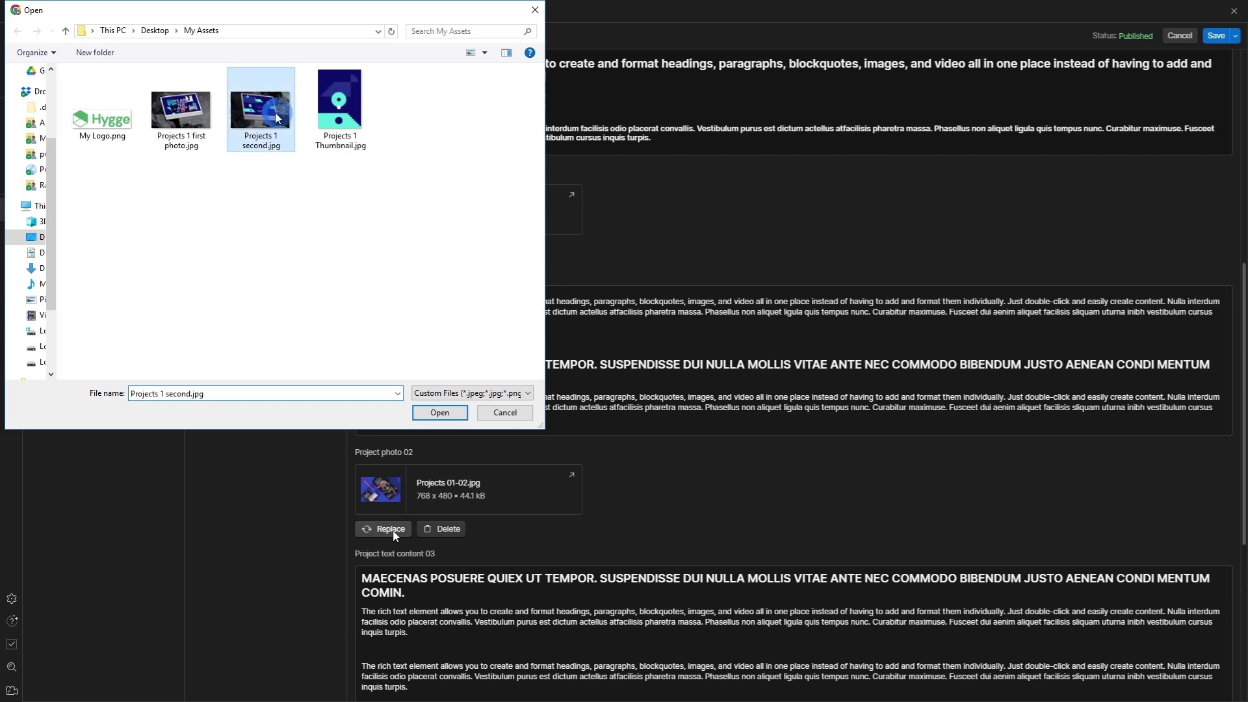
{"action": "left_click", "coordinate": [440, 413]}
Save the Squared project item and return from the CMS collections to the homepage canvas
{"action": "scroll", "coordinate": [444, 413], "scroll_direction": "down", "scroll_amount": 3}
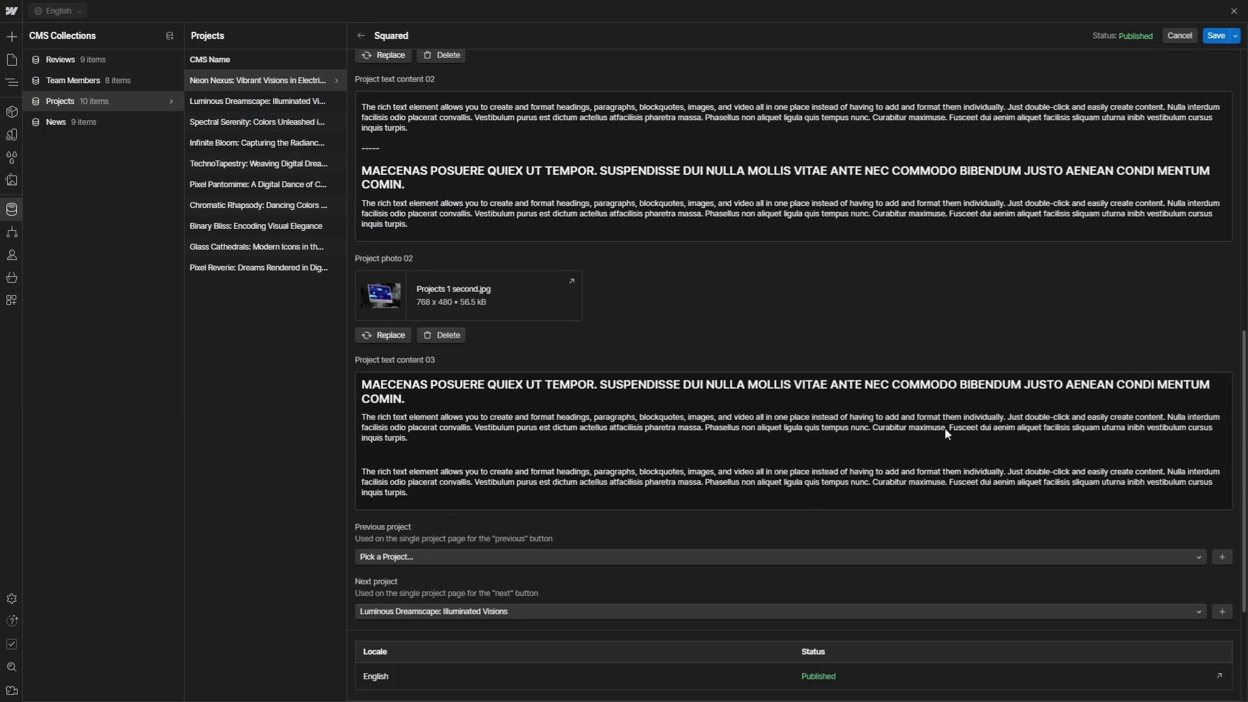
{"action": "scroll", "coordinate": [520, 373], "scroll_direction": "down", "scroll_amount": 3}
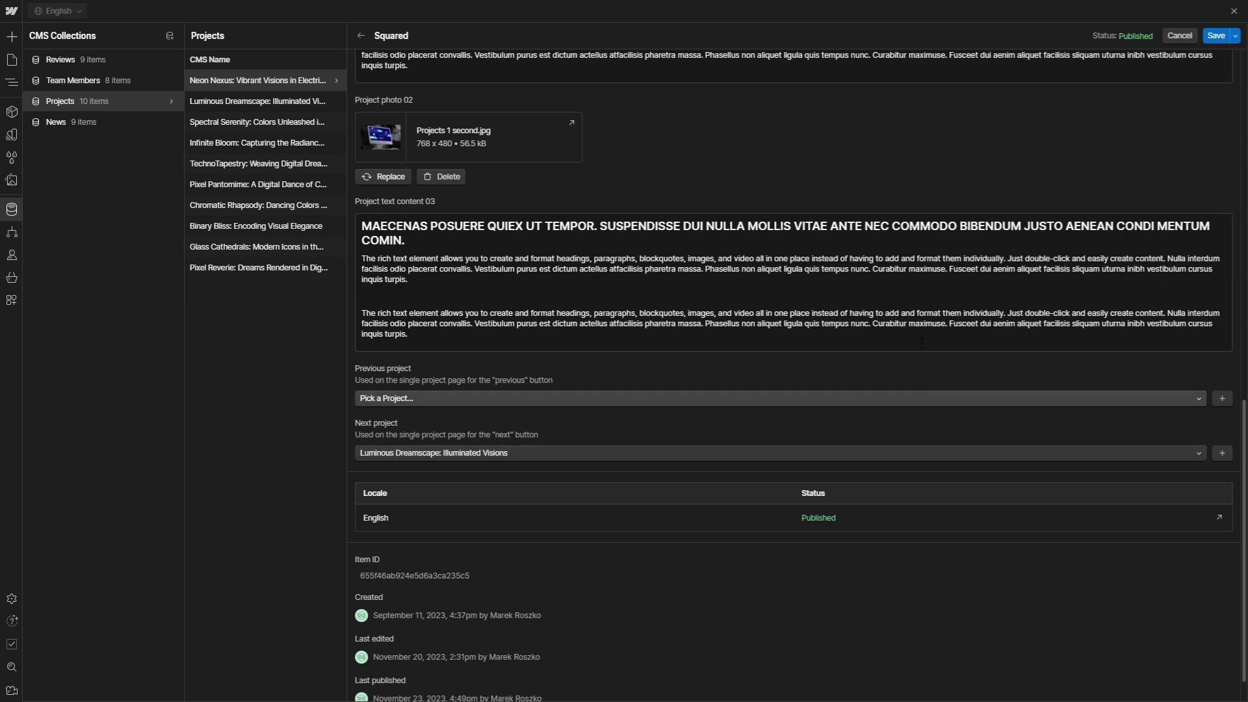
{"action": "left_click", "coordinate": [1218, 37]}
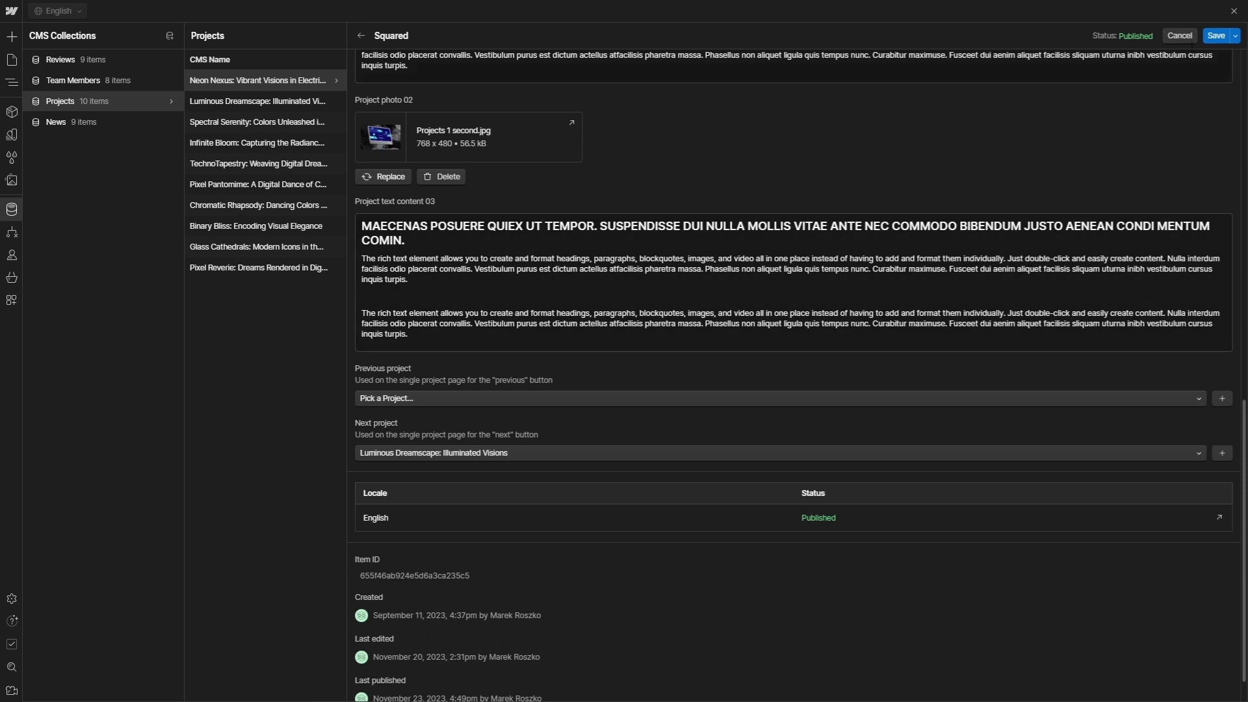
{"action": "left_click", "coordinate": [1218, 36]}
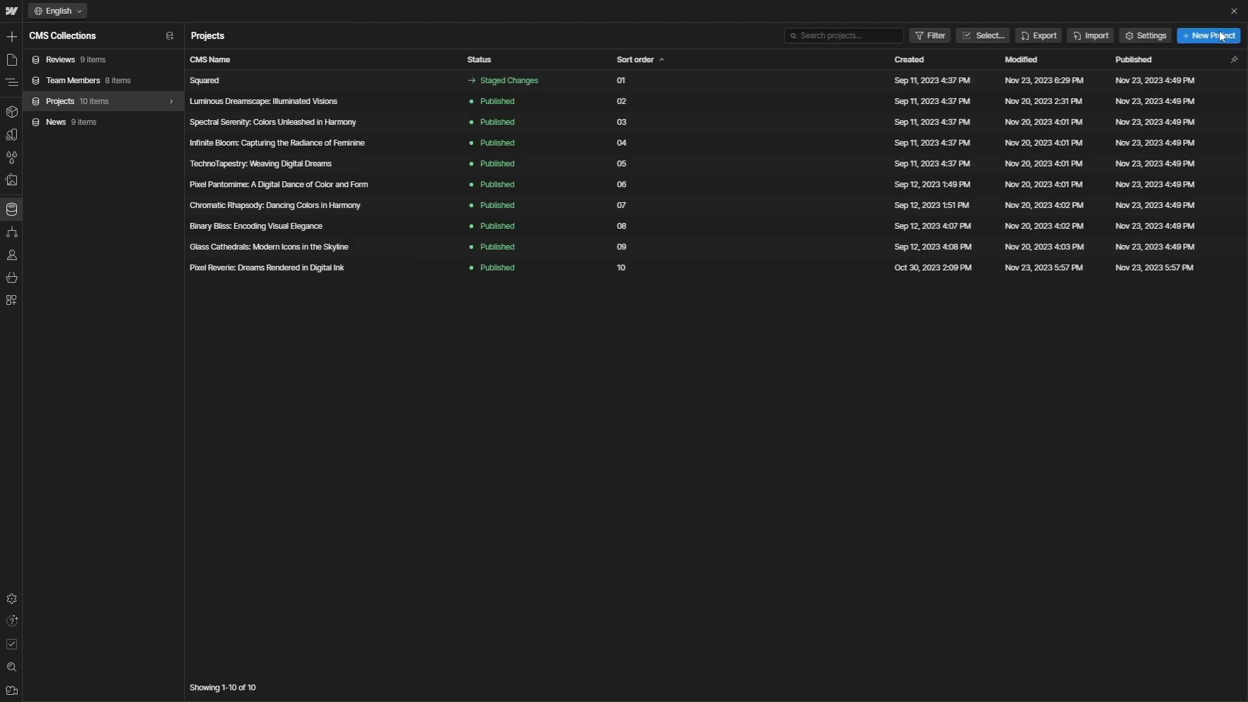
{"action": "left_click", "coordinate": [11, 212]}
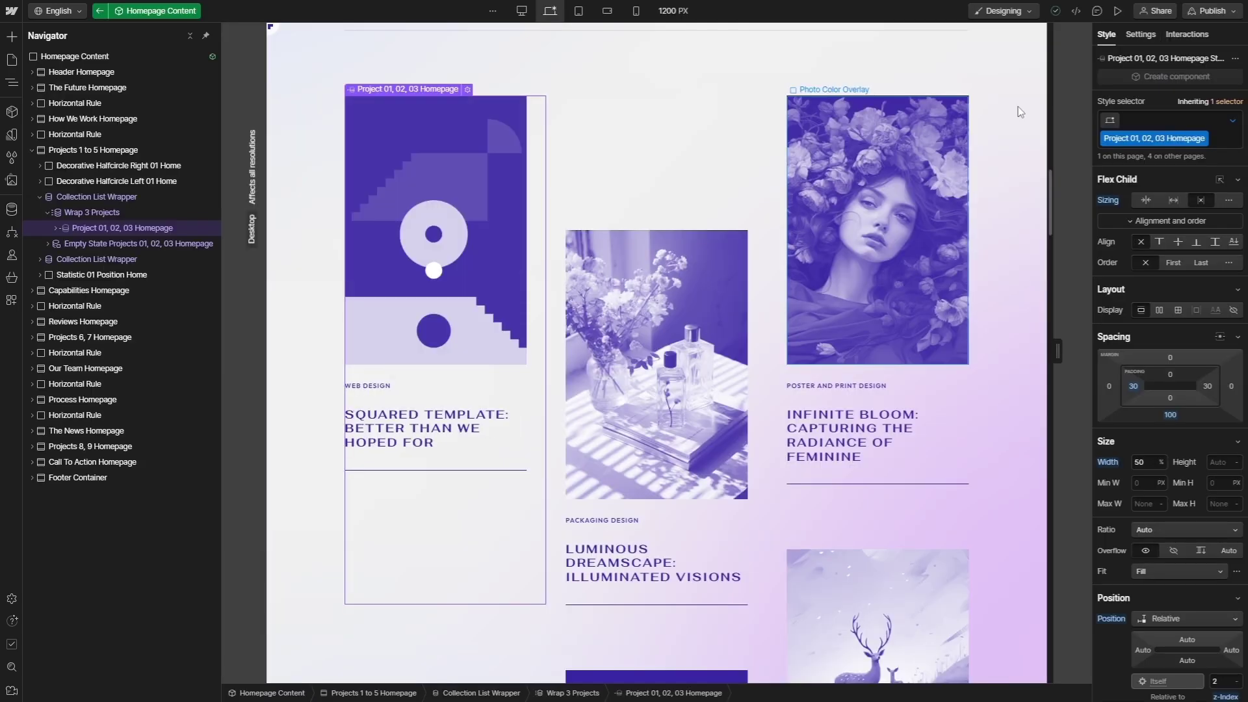
Publish the site to the my-must-be.webflow.io staging domain and open the published site
{"action": "left_click", "coordinate": [1212, 10]}
{"action": "left_click", "coordinate": [1181, 199]}
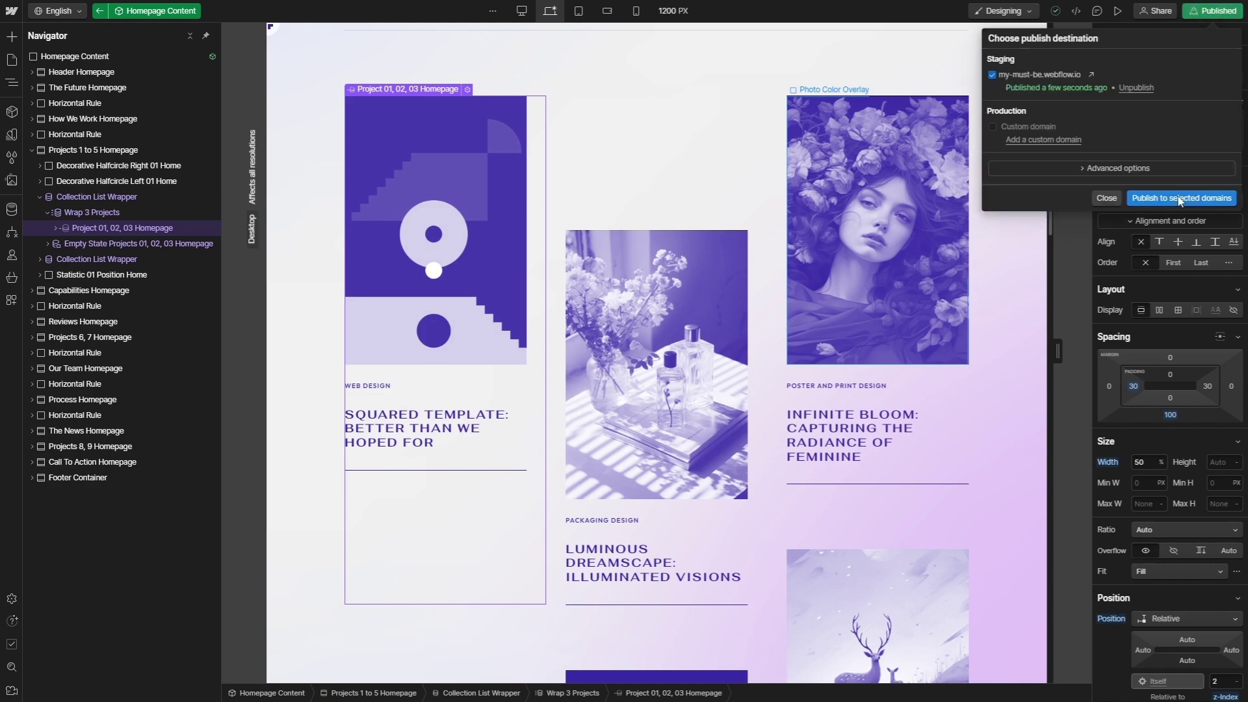
{"action": "left_click", "coordinate": [1092, 74]}
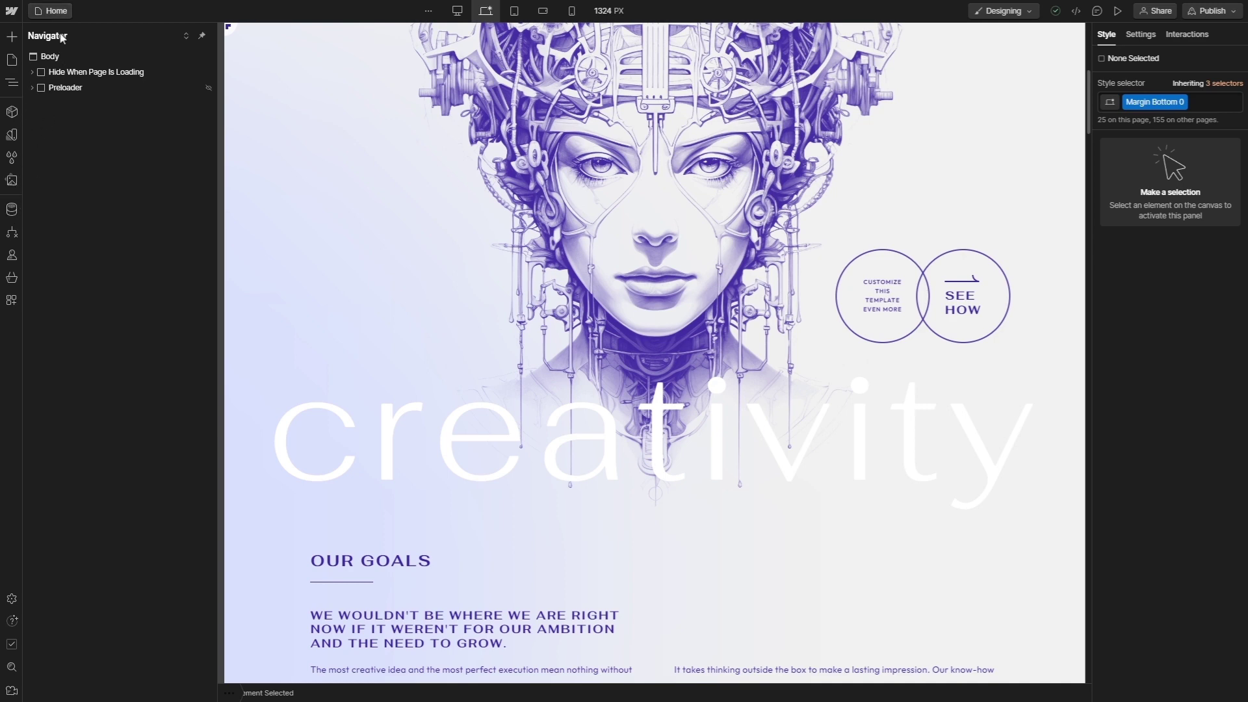
Open the static Projects page and enter its Projects Content component for editing
{"action": "left_click", "coordinate": [58, 11]}
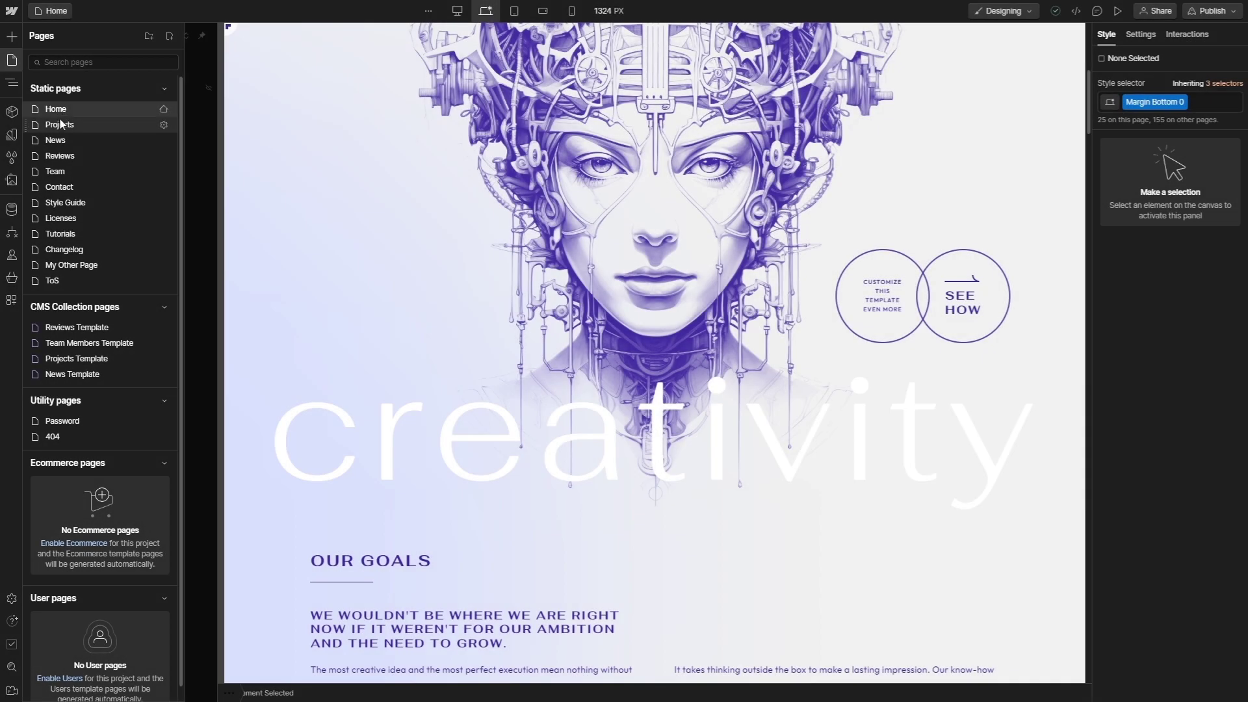
{"action": "left_click", "coordinate": [60, 124]}
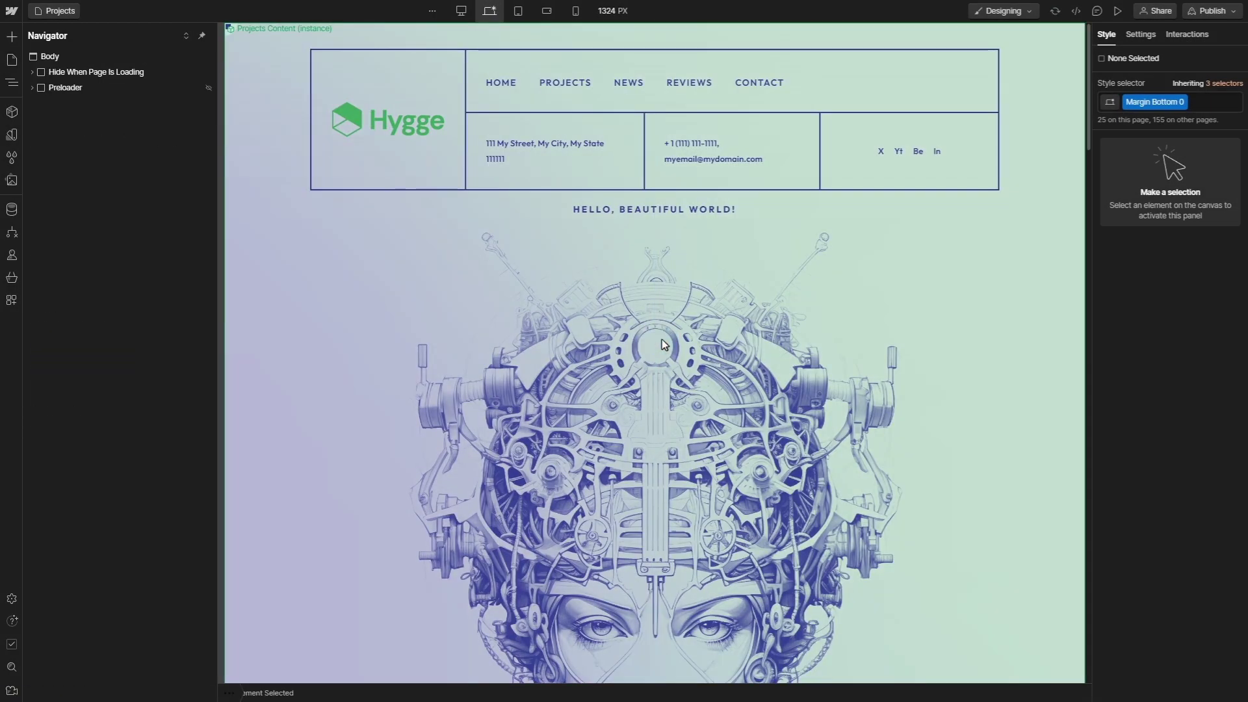
{"action": "double_click", "coordinate": [663, 345]}
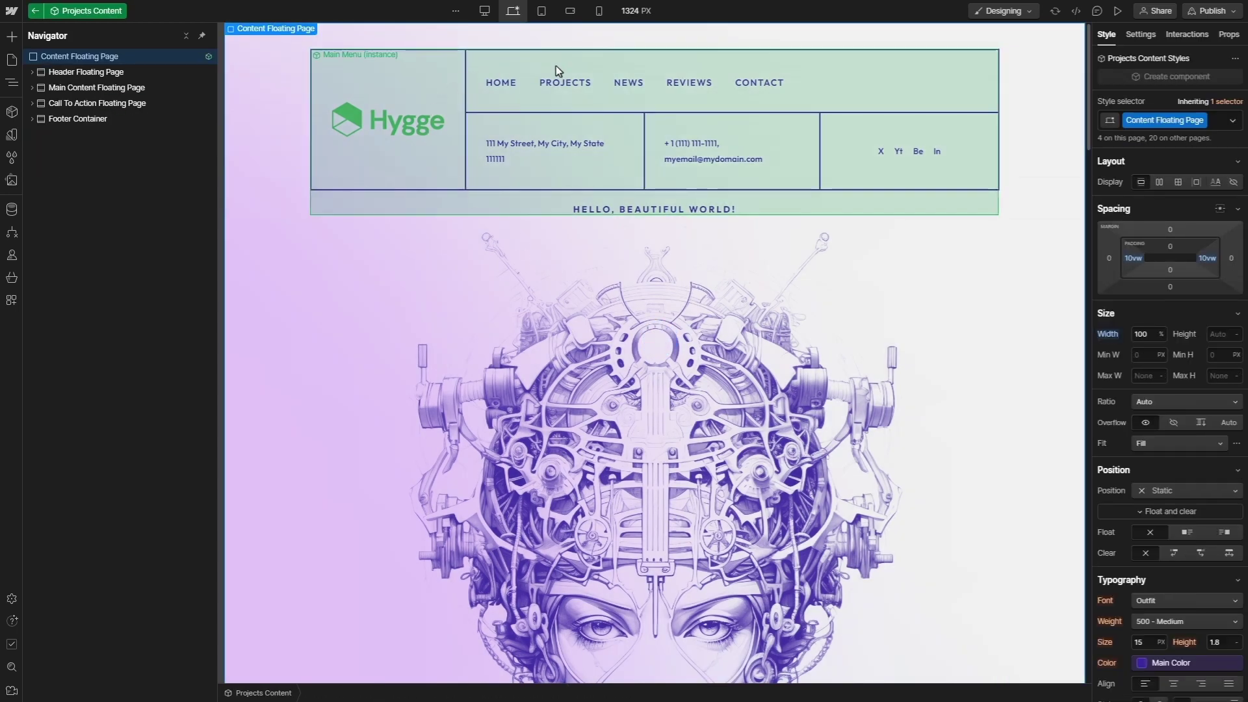
Examine the reused components and project items on the Projects page, and select its Statistics instance to view the properties
{"action": "scroll", "coordinate": [618, 128], "scroll_direction": "down", "scroll_amount": 15}
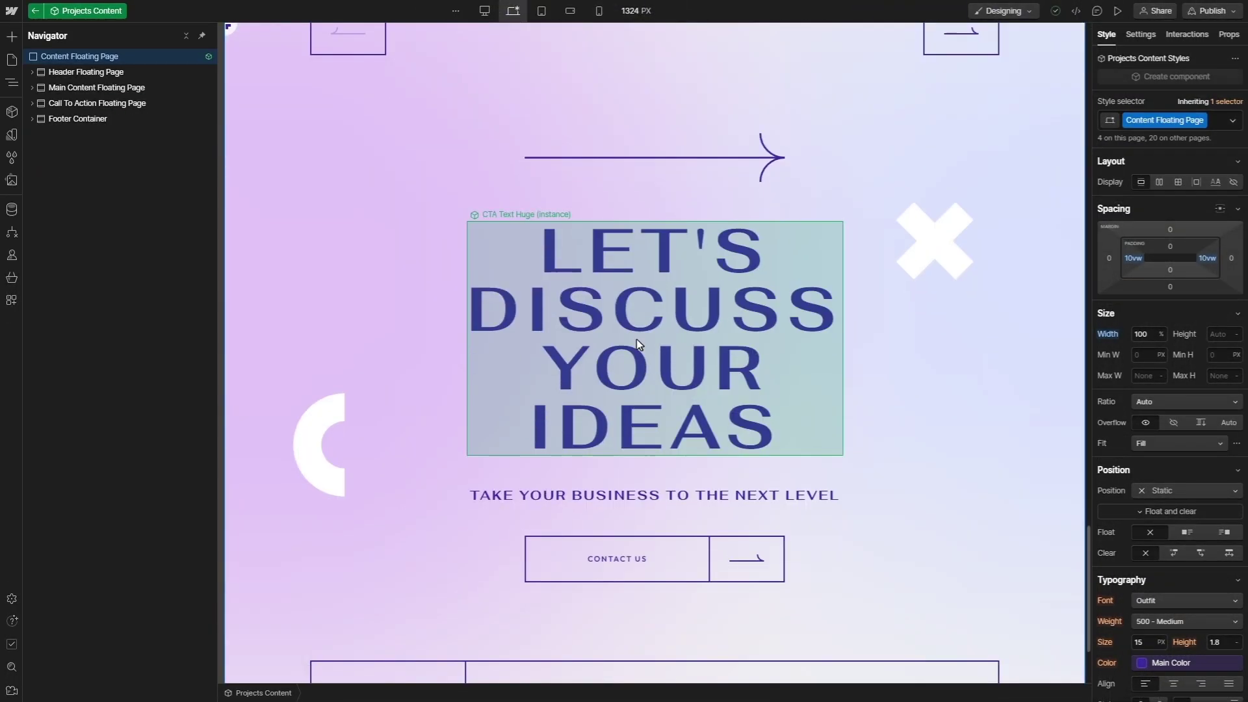
{"action": "scroll", "coordinate": [618, 591], "scroll_direction": "down", "scroll_amount": 2}
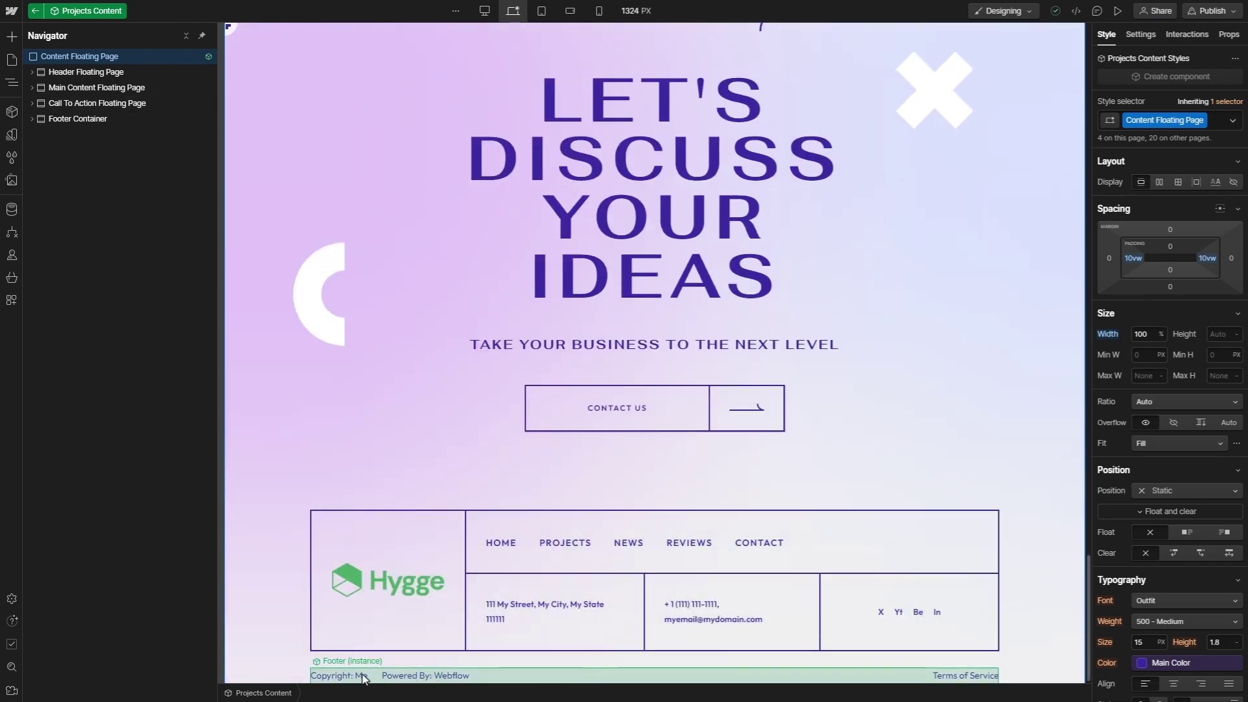
{"action": "scroll", "coordinate": [362, 379], "scroll_direction": "up", "scroll_amount": 10}
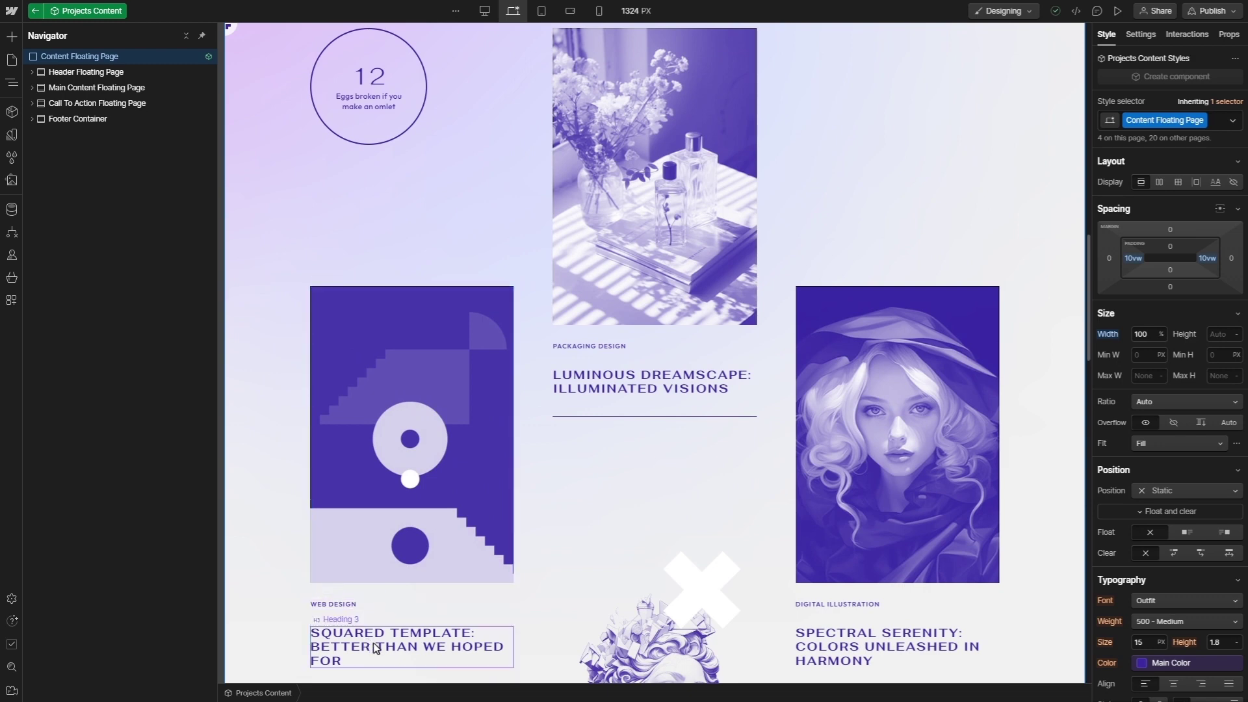
{"action": "scroll", "coordinate": [403, 585], "scroll_direction": "up", "scroll_amount": 5}
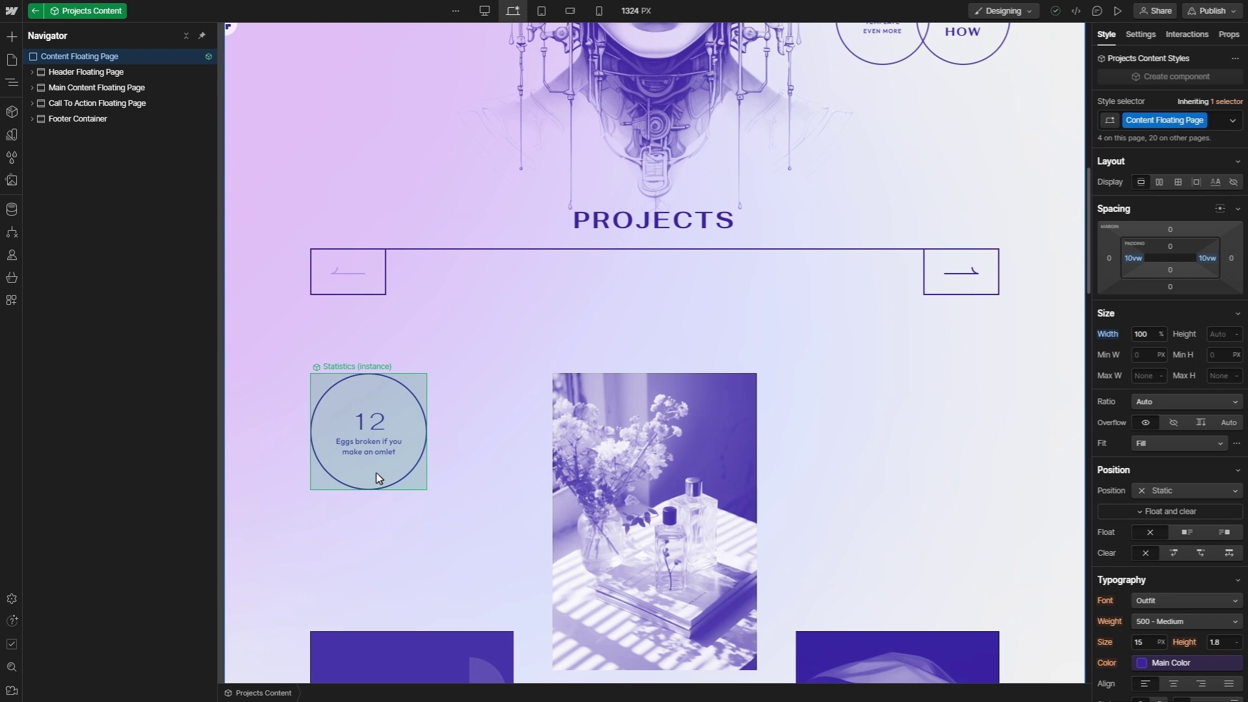
{"action": "left_click", "coordinate": [377, 478]}
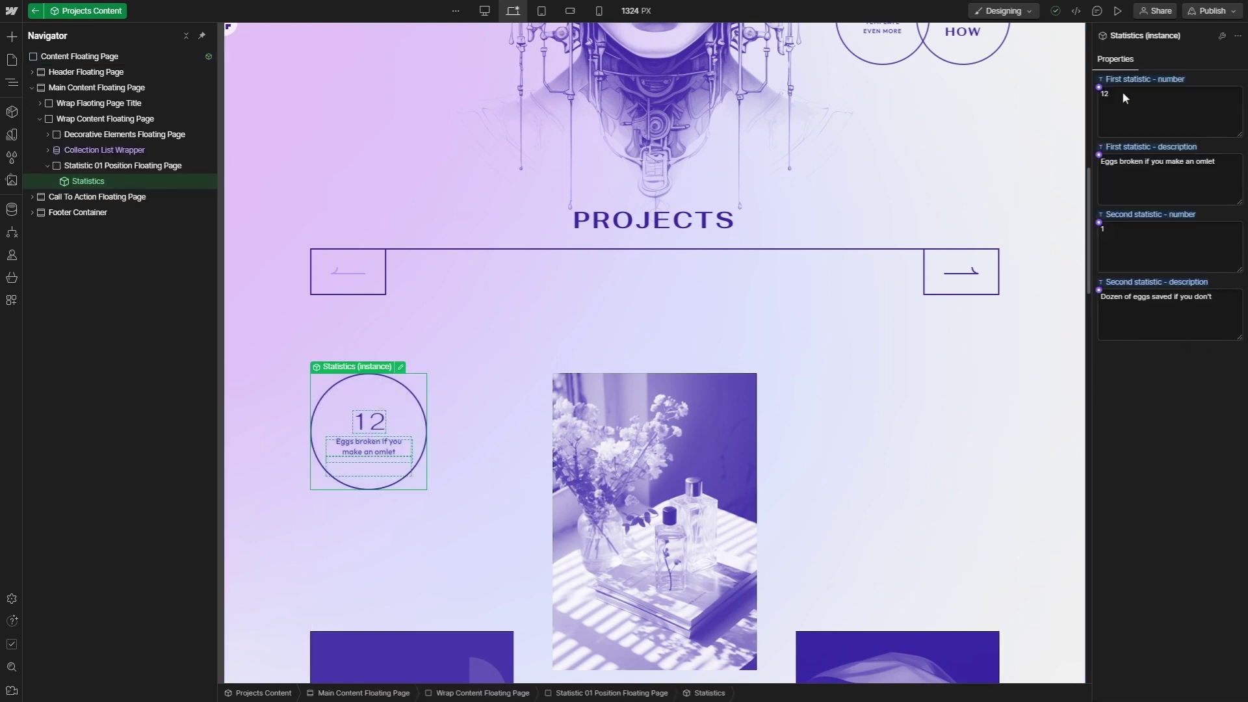
Change the Projects page title to "My Portfolio" and exit the Projects Content component
{"action": "left_click", "coordinate": [630, 218]}
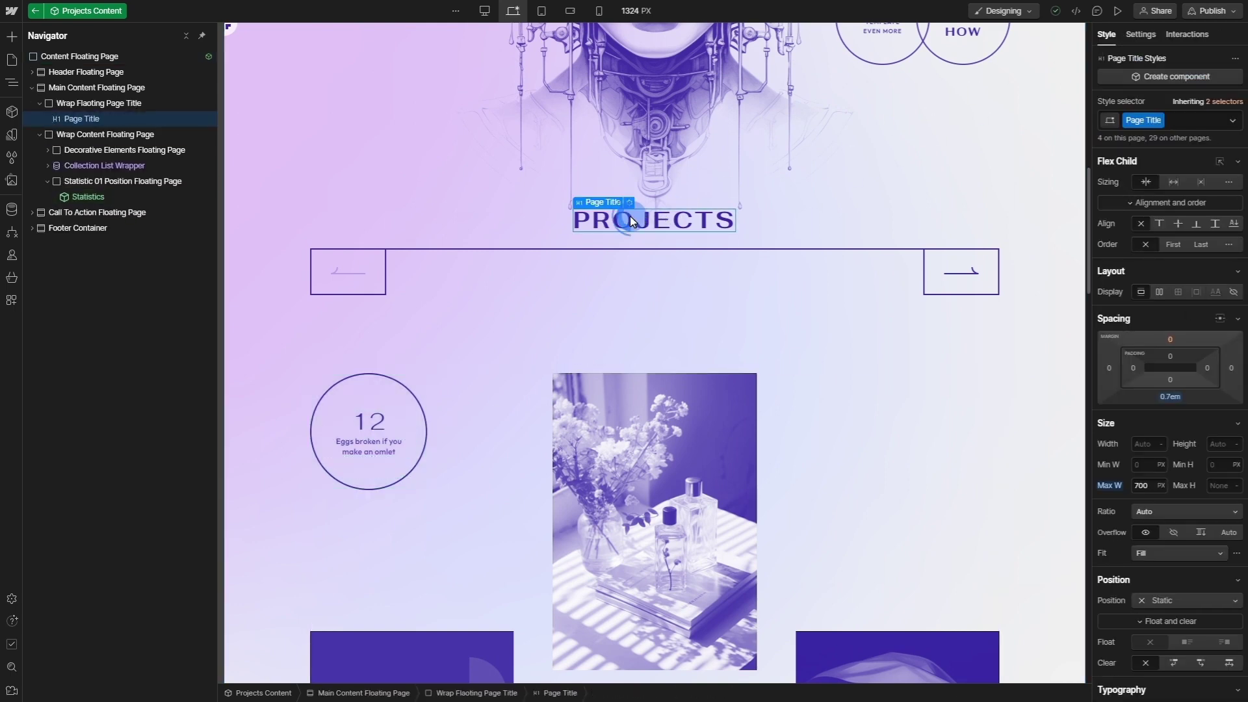
{"action": "double_click", "coordinate": [629, 217]}
{"action": "type", "text": "My Portfol"}
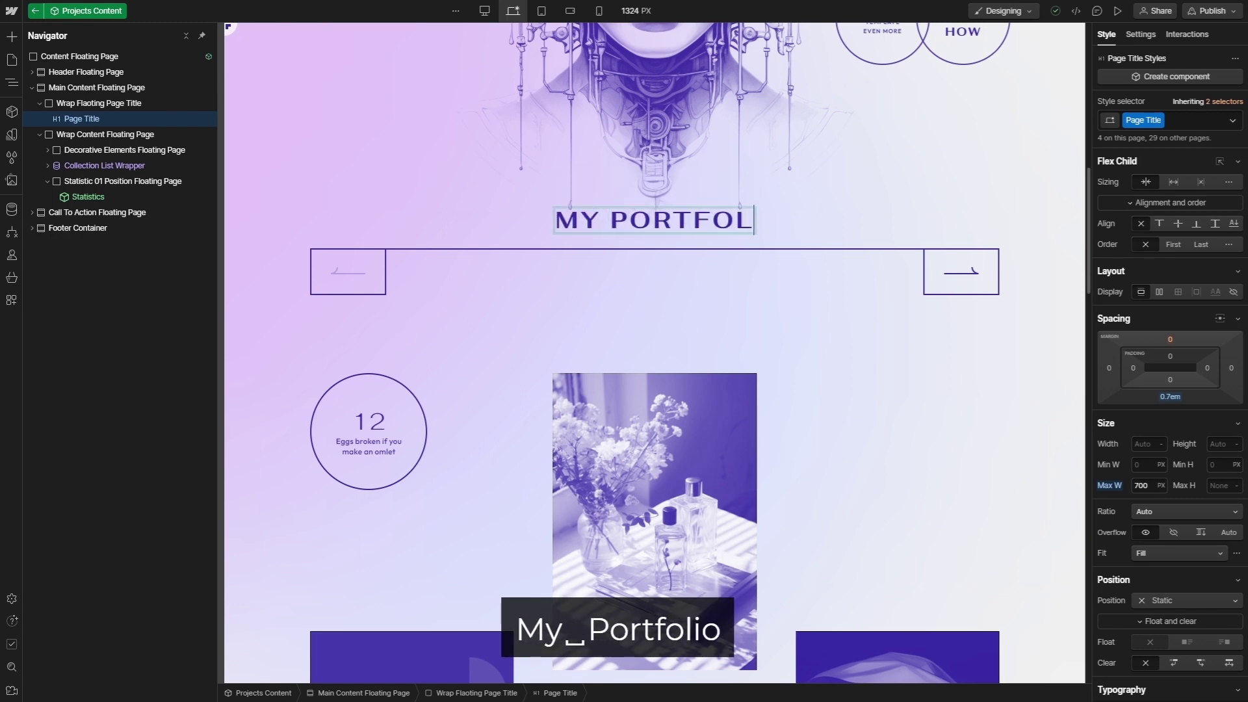
{"action": "type", "text": "io"}
{"action": "left_click", "coordinate": [35, 12]}
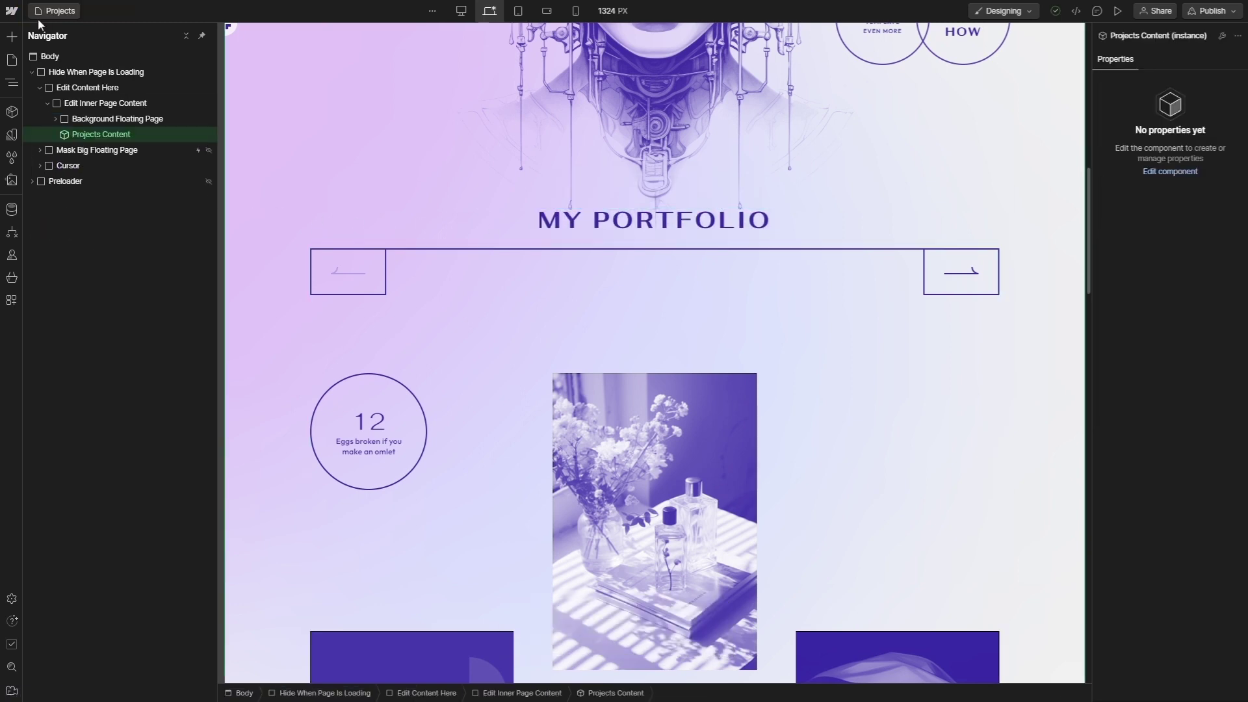
On the Contact page, change the page title to "Reach out" and the form heading to "Let me know how I can help you"
{"action": "left_click", "coordinate": [56, 11]}
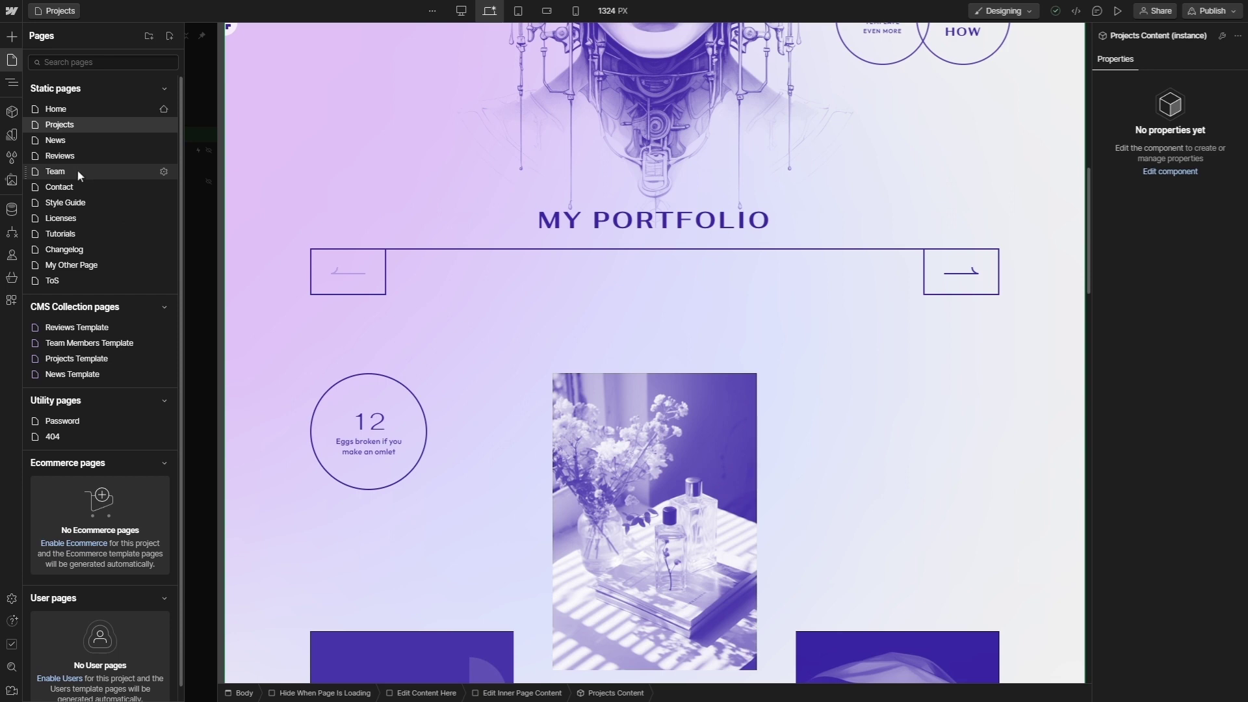
{"action": "left_click", "coordinate": [63, 188]}
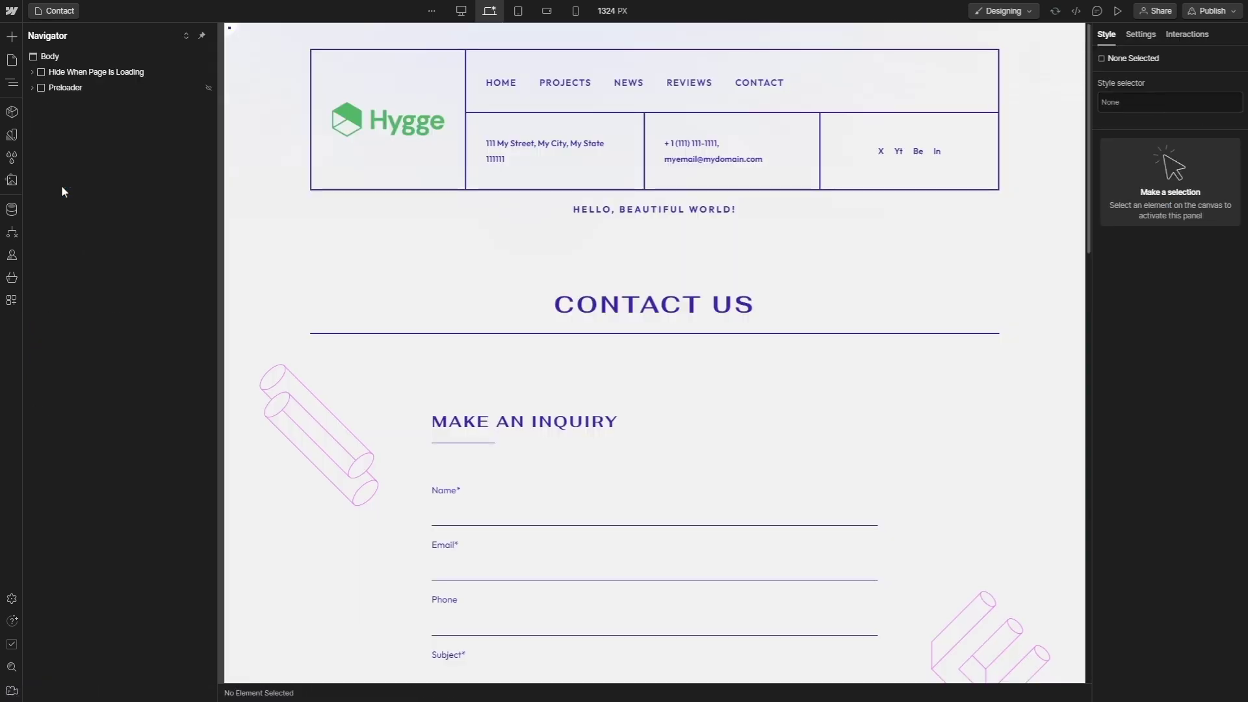
{"action": "left_click", "coordinate": [622, 302]}
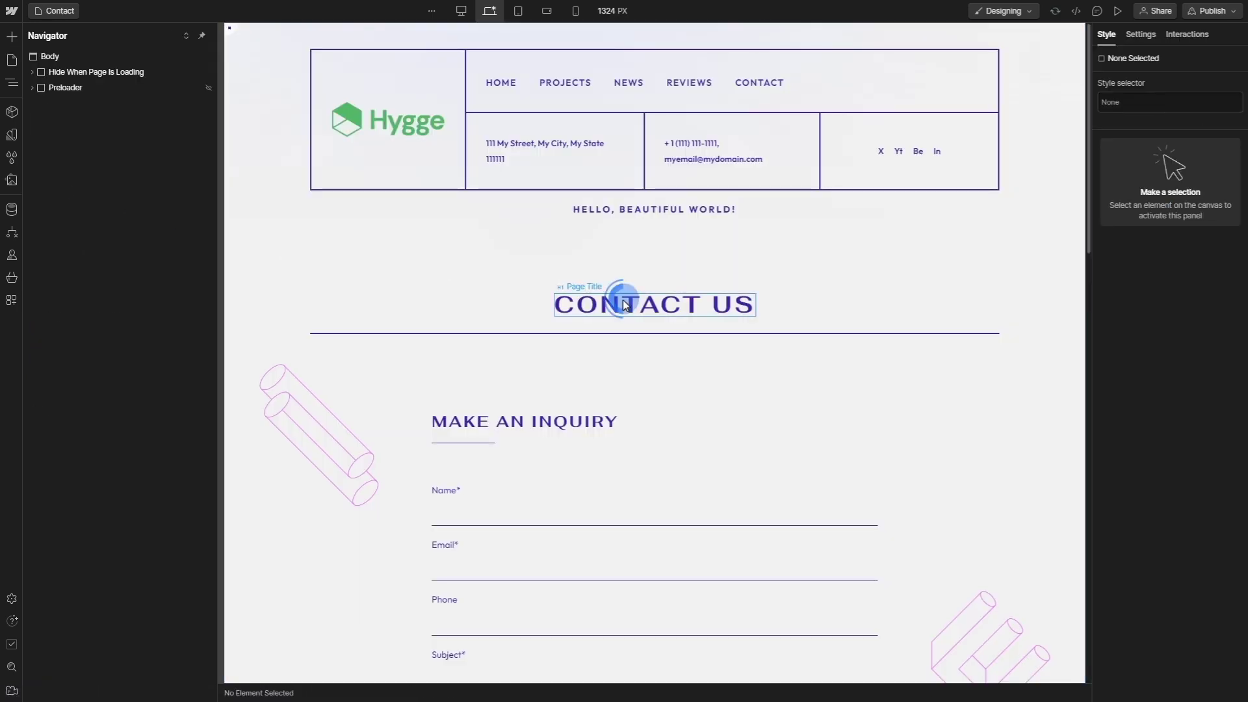
{"action": "double_click", "coordinate": [622, 302]}
{"action": "type", "text": "Reach out"}
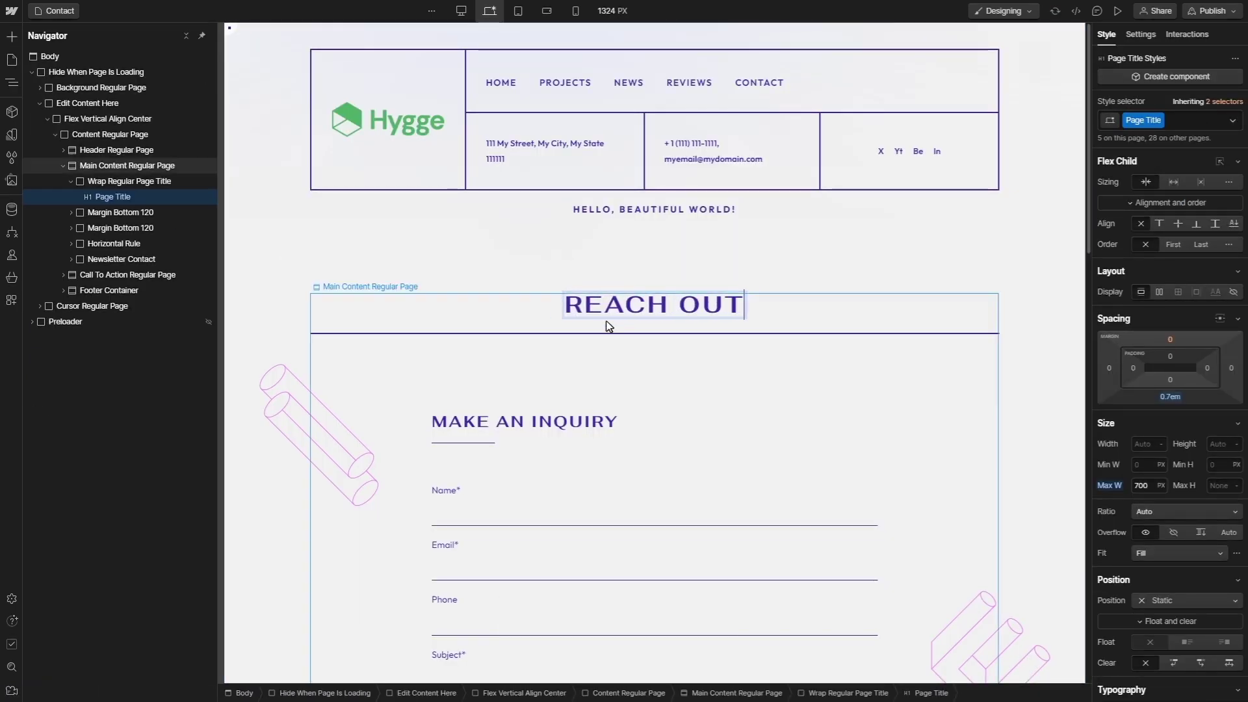
{"action": "double_click", "coordinate": [571, 422]}
{"action": "type", "text": "Let me know how I can help you"}
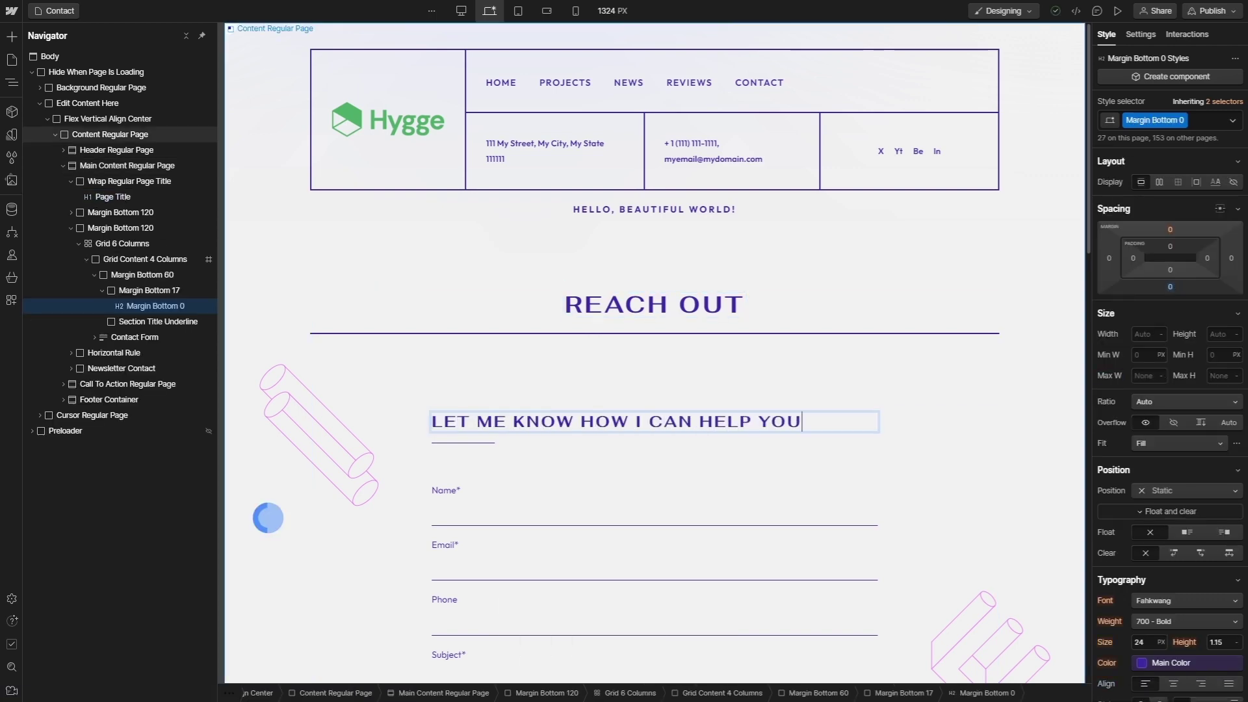
Reword the contact form's Name field label as the question "What's Your Name?"
{"action": "left_click", "coordinate": [440, 491]}
{"action": "double_click", "coordinate": [432, 490]}
{"action": "type", "text": "What's Your"}
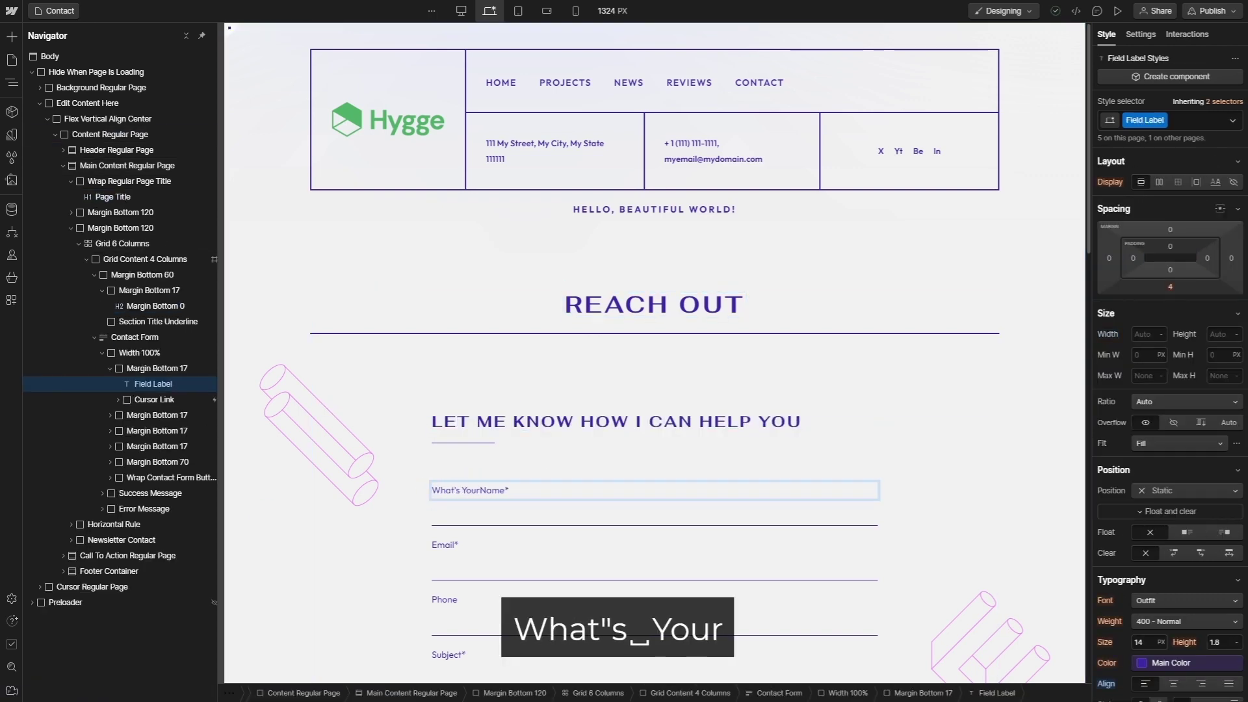
{"action": "key", "text": "Right"}
{"action": "key", "text": "Right"}
{"action": "key", "text": "Right"}
{"action": "key", "text": "Right"}
{"action": "type", "text": "?"}
{"action": "left_click", "coordinate": [329, 553]}
Replace the Contact page's "Subscribe to our newsletter" heading with a question beginning "Do you want to stay in the"
{"action": "scroll", "coordinate": [330, 553], "scroll_direction": "down", "scroll_amount": 8}
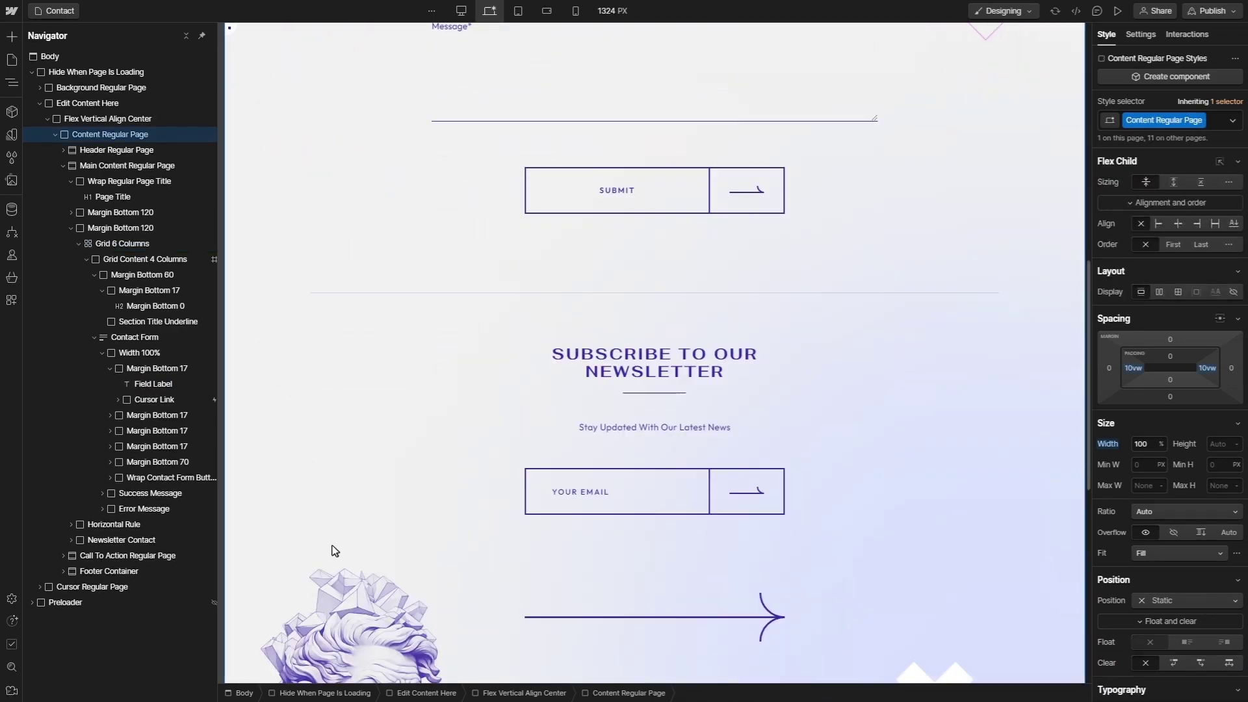
{"action": "left_click", "coordinate": [684, 368]}
{"action": "double_click", "coordinate": [684, 368]}
{"action": "type", "text": "DO YOU WANT TO STAY IN THE LO"}
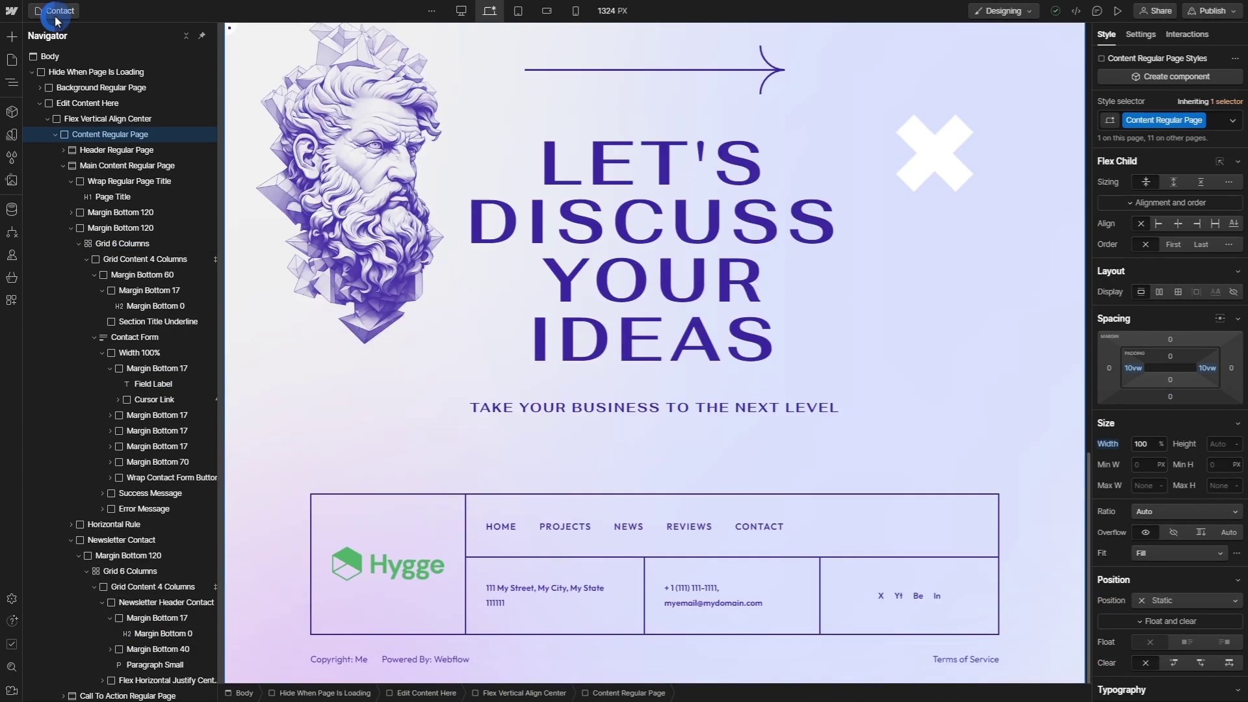
{"action": "left_click", "coordinate": [55, 18]}
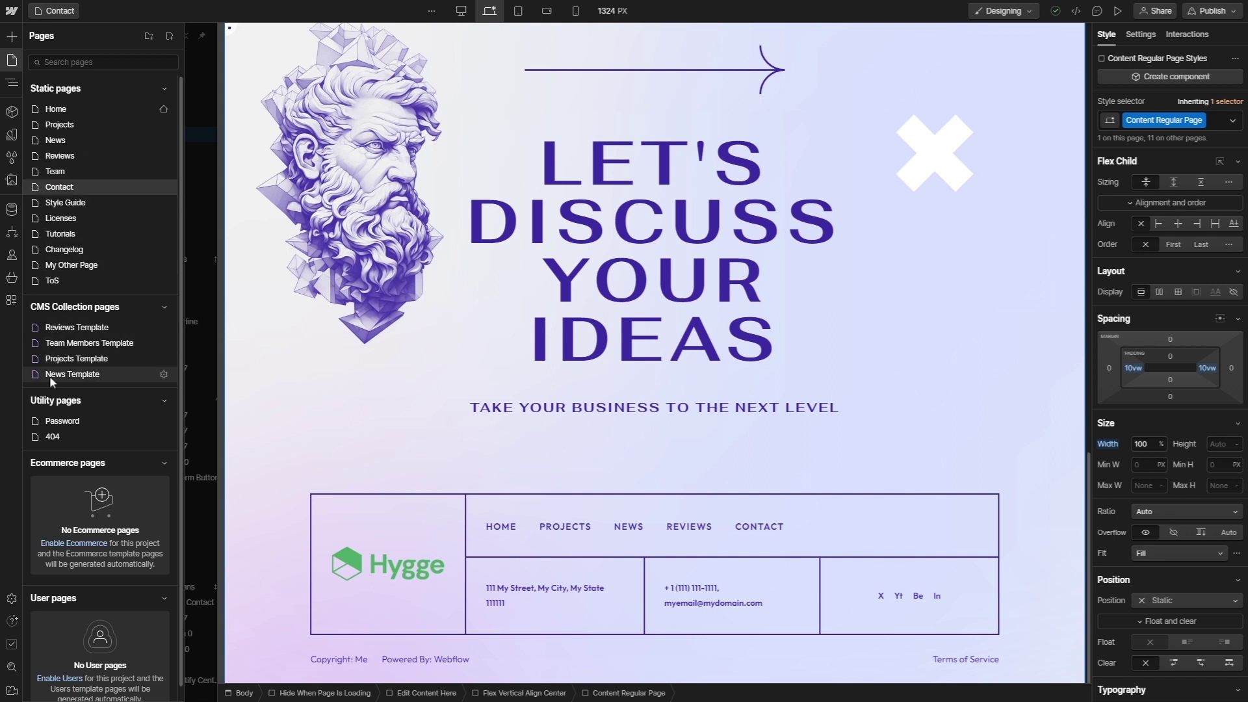
{"action": "left_click", "coordinate": [10, 333]}
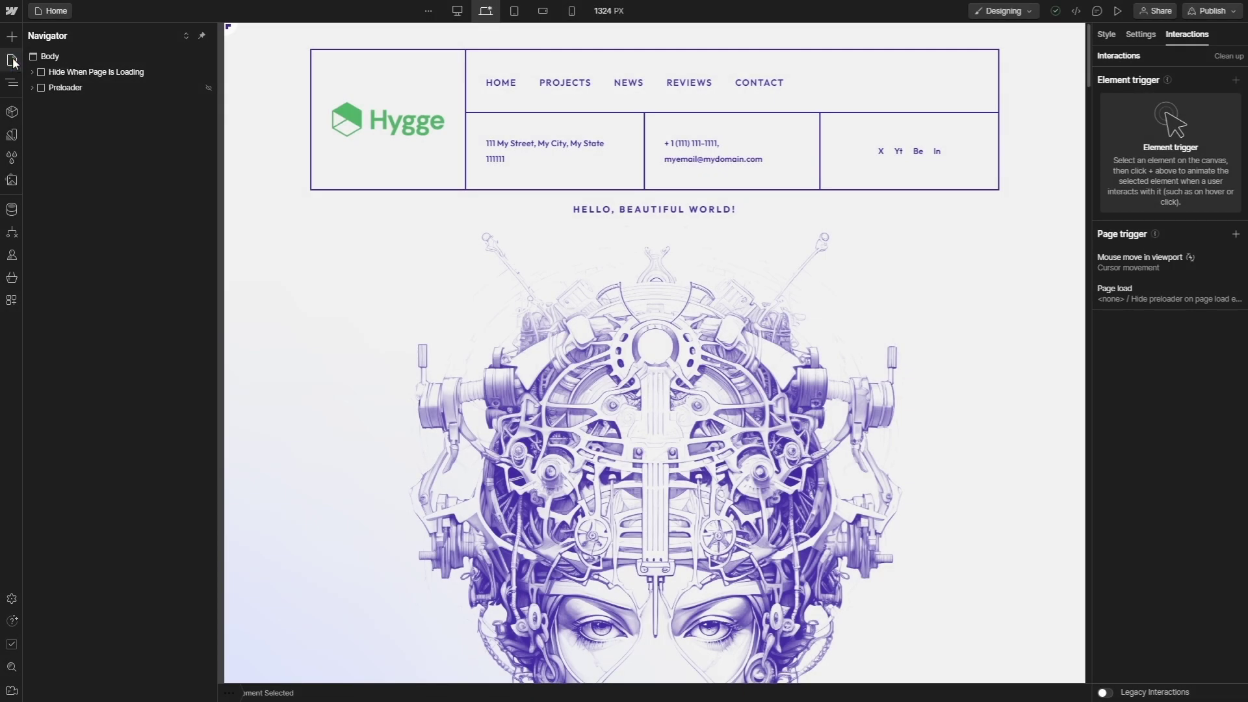
Try to create a blank static page named "My New Page"
{"action": "left_click", "coordinate": [11, 61]}
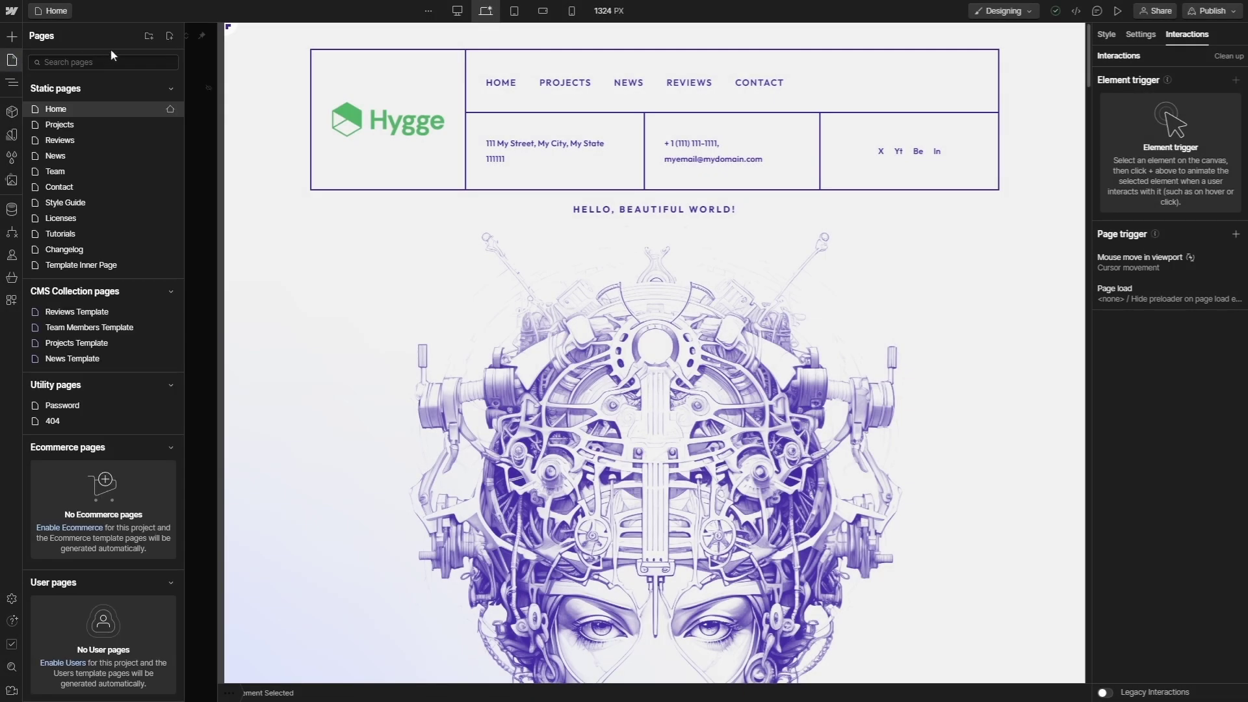
{"action": "left_click", "coordinate": [170, 36]}
{"action": "type", "text": "My New Page"}
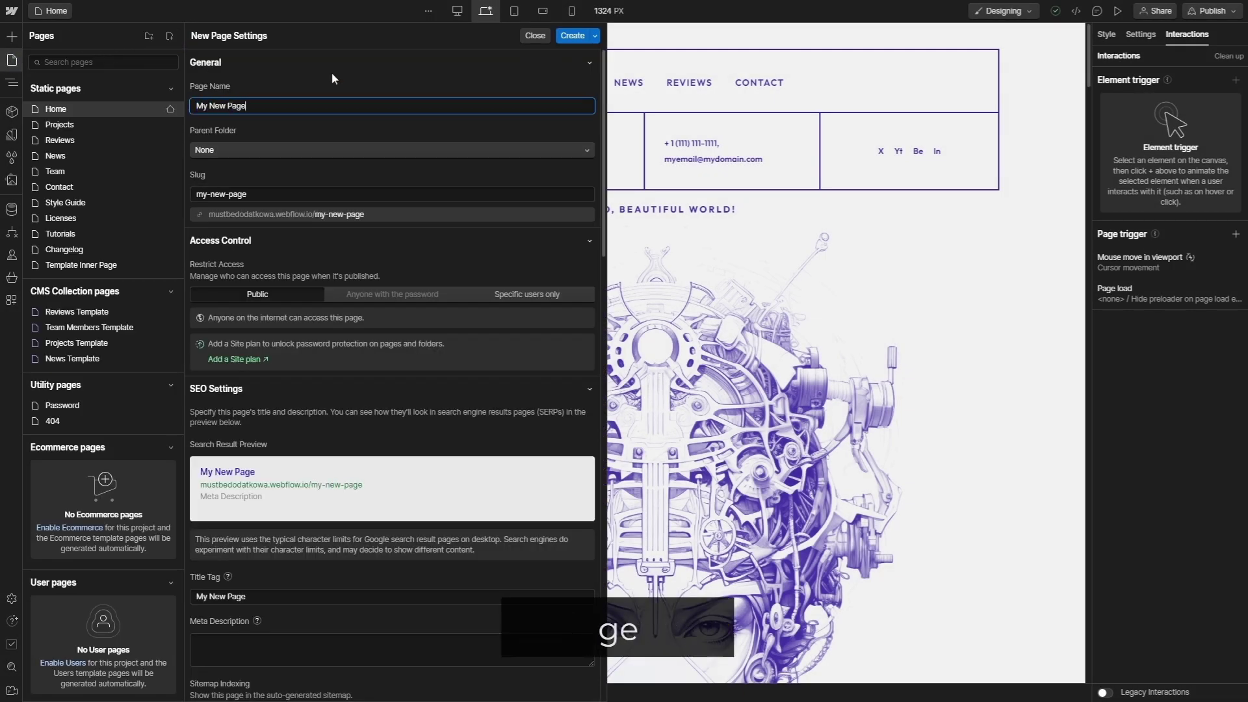
{"action": "left_click", "coordinate": [572, 35]}
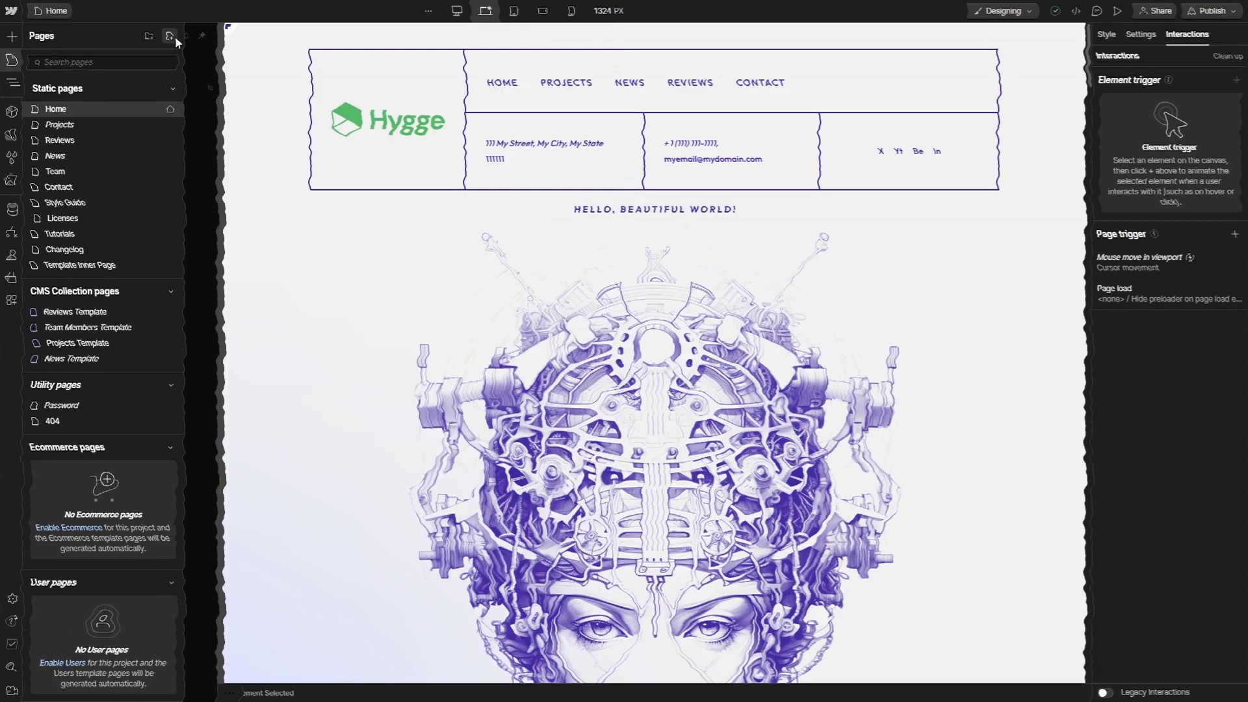
{"action": "left_click", "coordinate": [12, 61]}
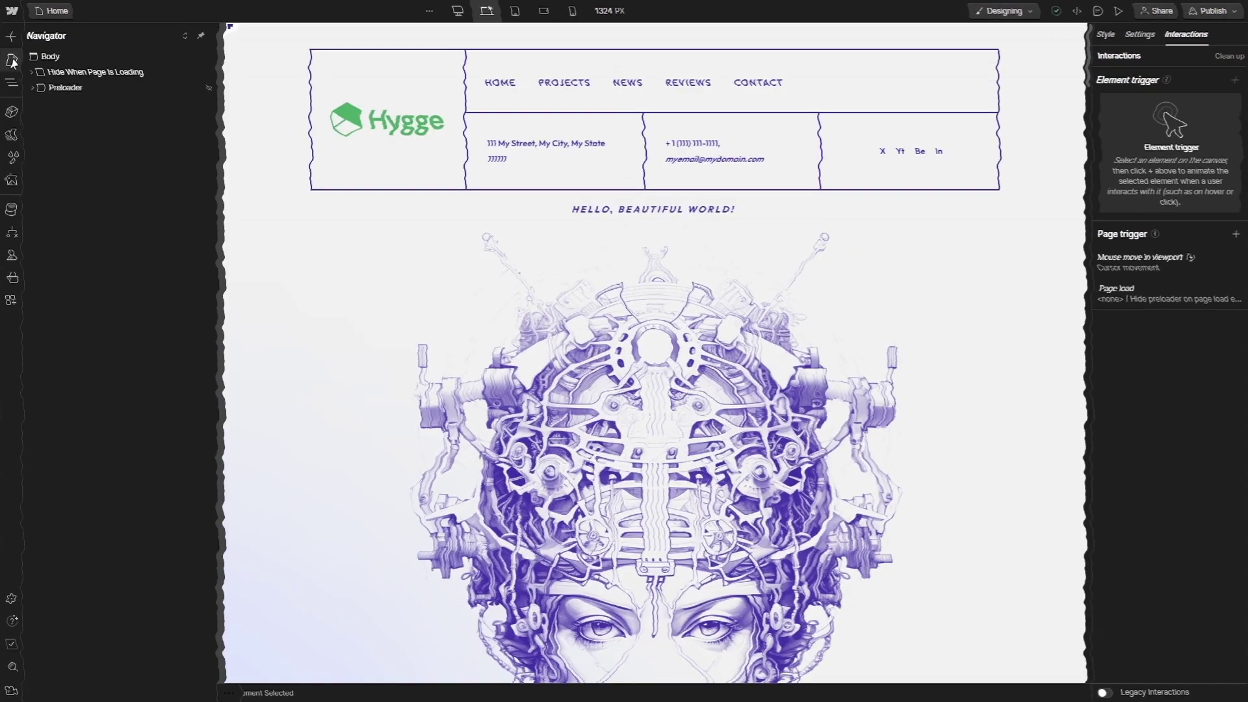
Duplicate the Template Inner Page and create the copy under the name "My New Page"
{"action": "left_click", "coordinate": [11, 61]}
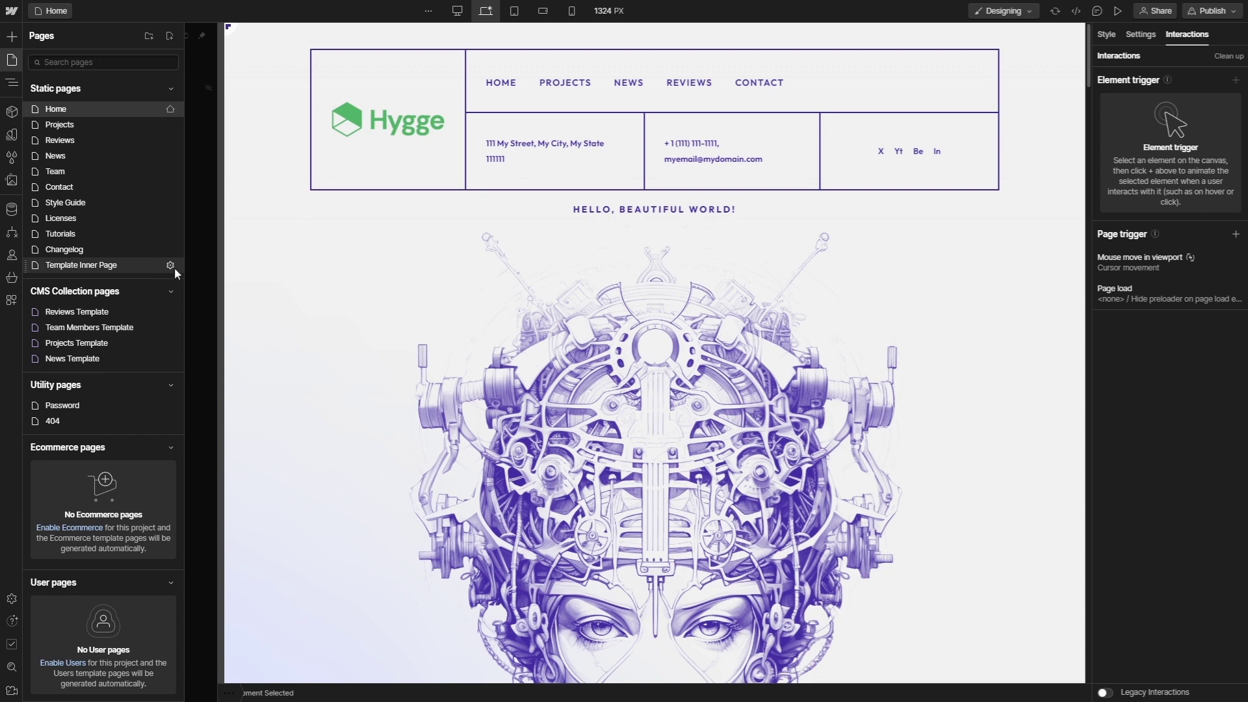
{"action": "left_click", "coordinate": [170, 266]}
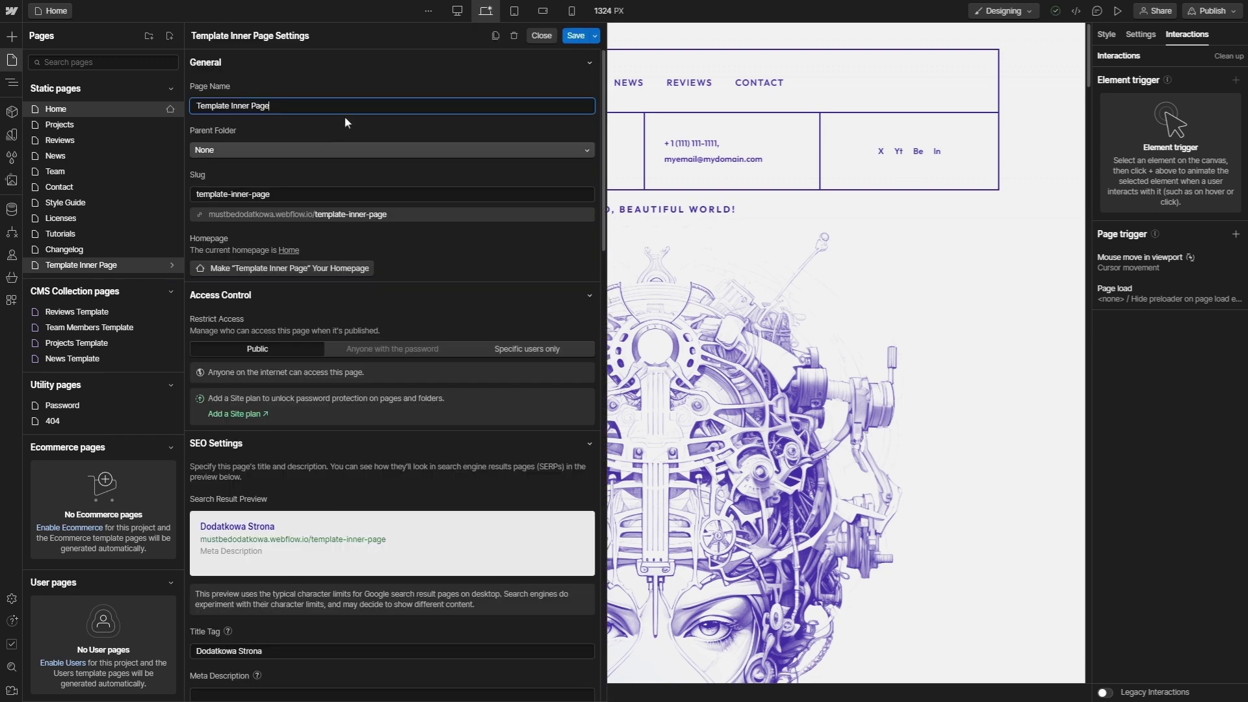
{"action": "left_click", "coordinate": [495, 37]}
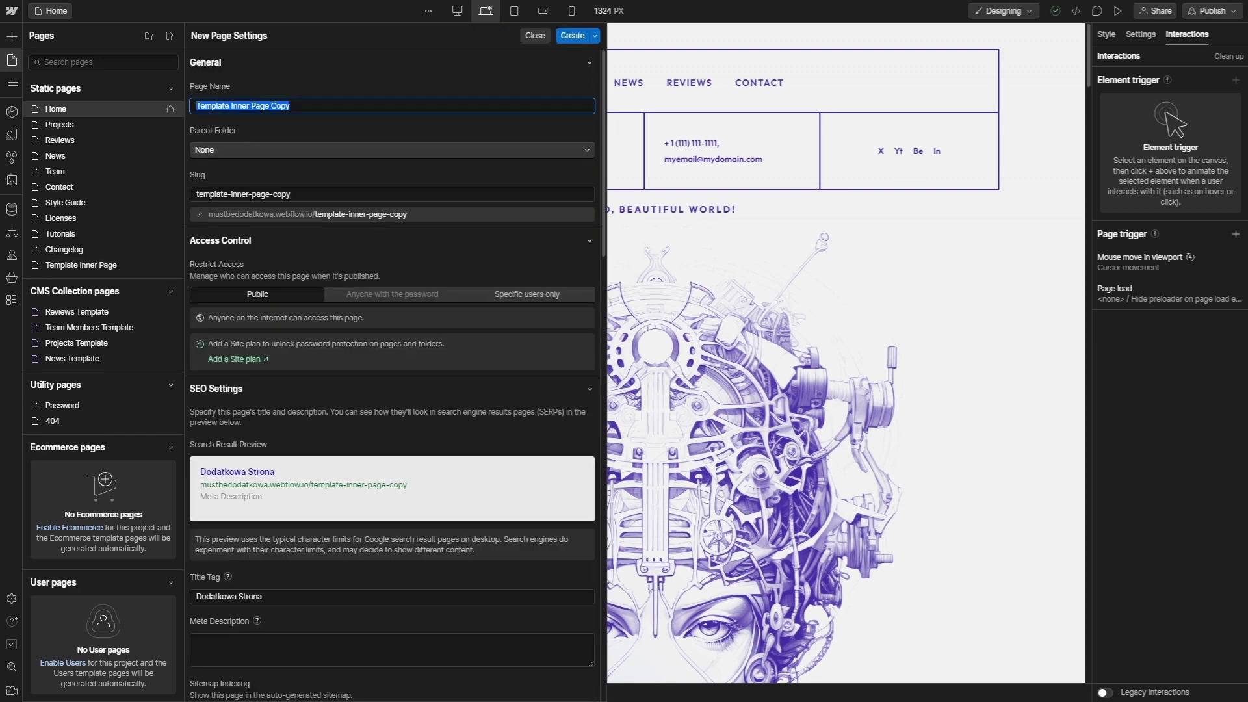
{"action": "type", "text": "My New Page"}
{"action": "left_click", "coordinate": [575, 38]}
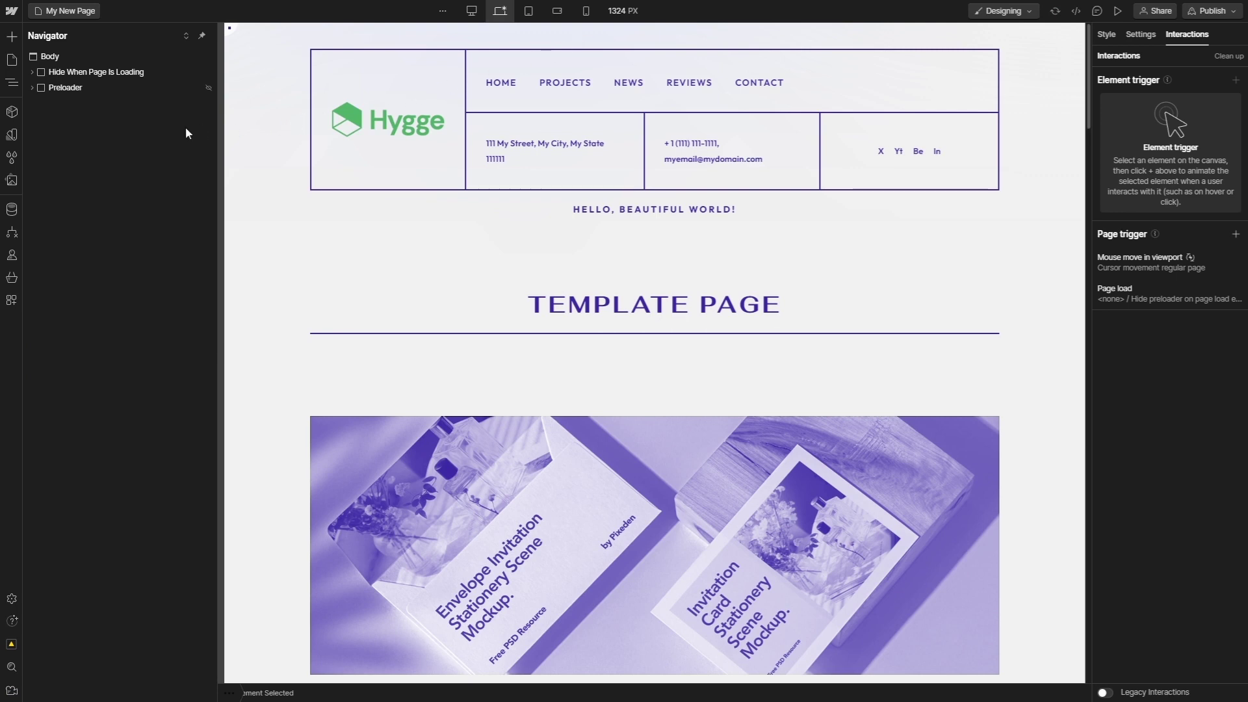
Change the new page's "Template Page" title to "My New Page"
{"action": "left_click", "coordinate": [31, 72]}
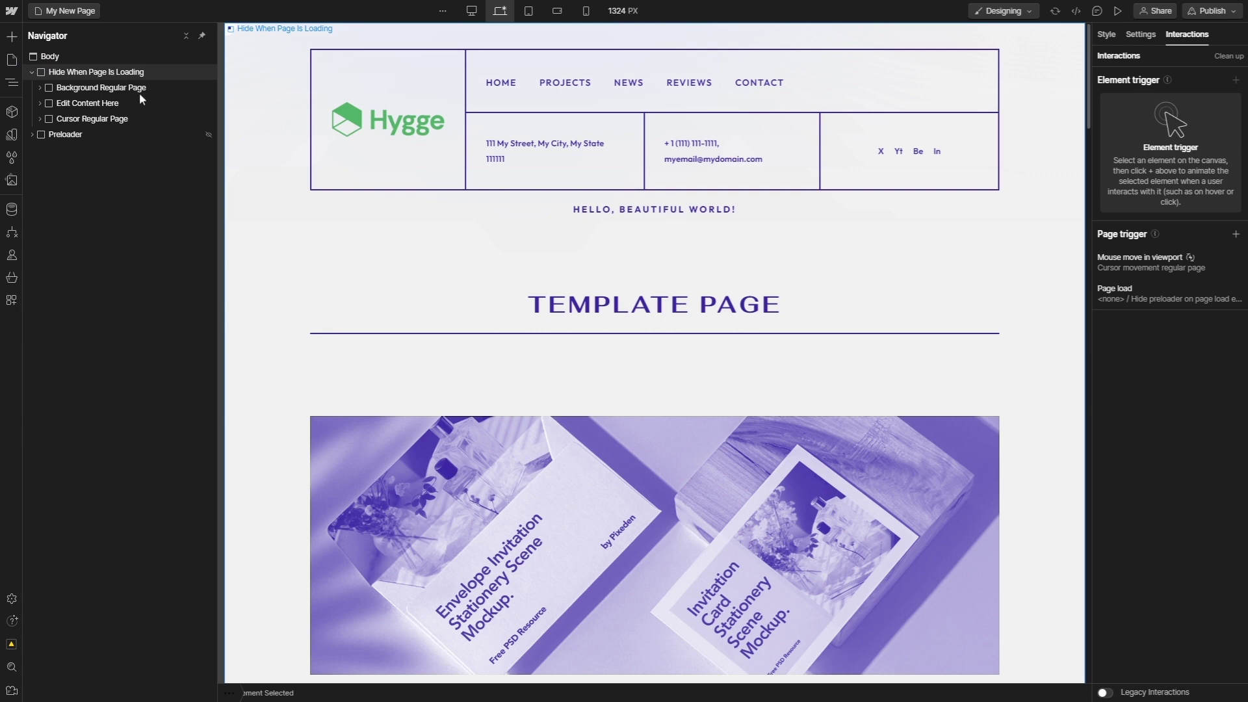
{"action": "left_click", "coordinate": [34, 72]}
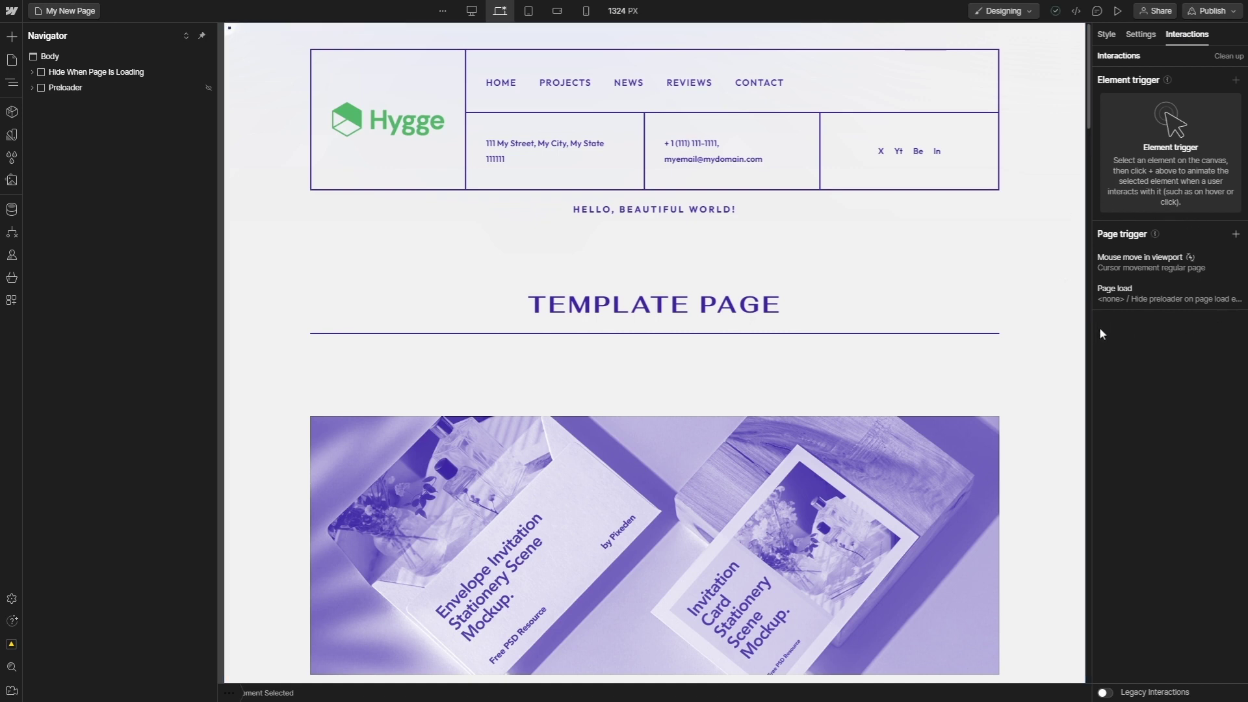
{"action": "left_click", "coordinate": [609, 313]}
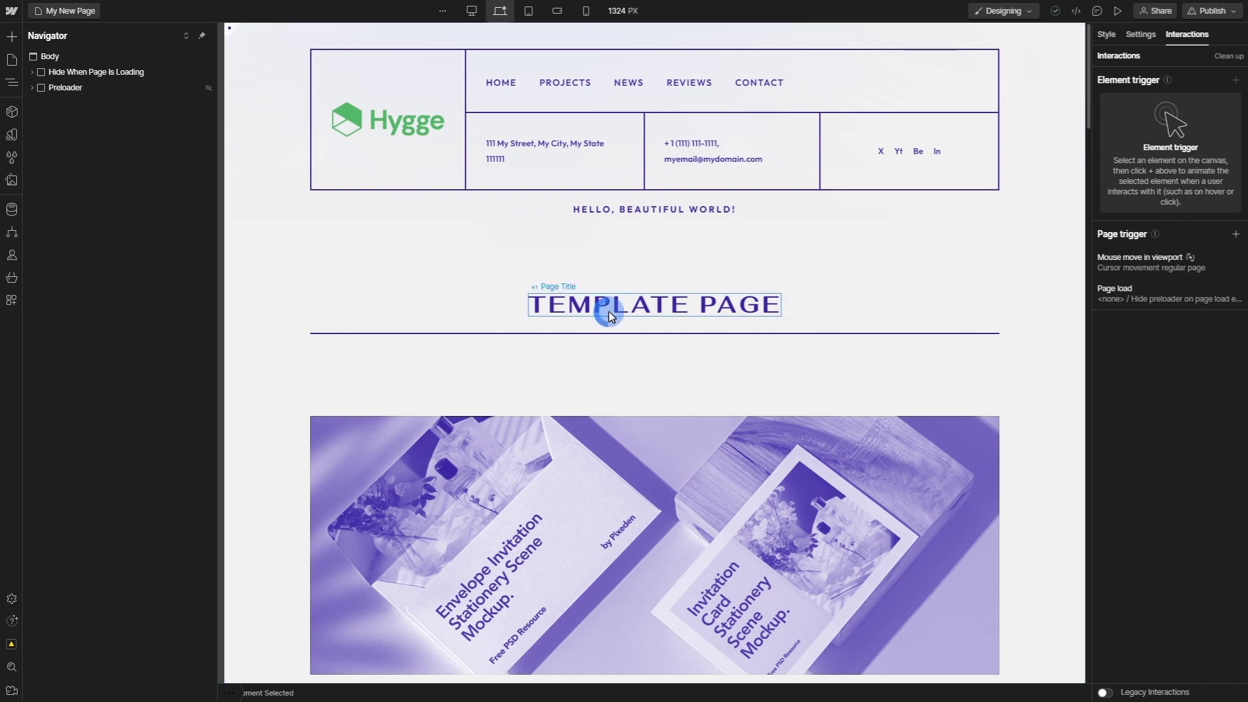
{"action": "double_click", "coordinate": [609, 312]}
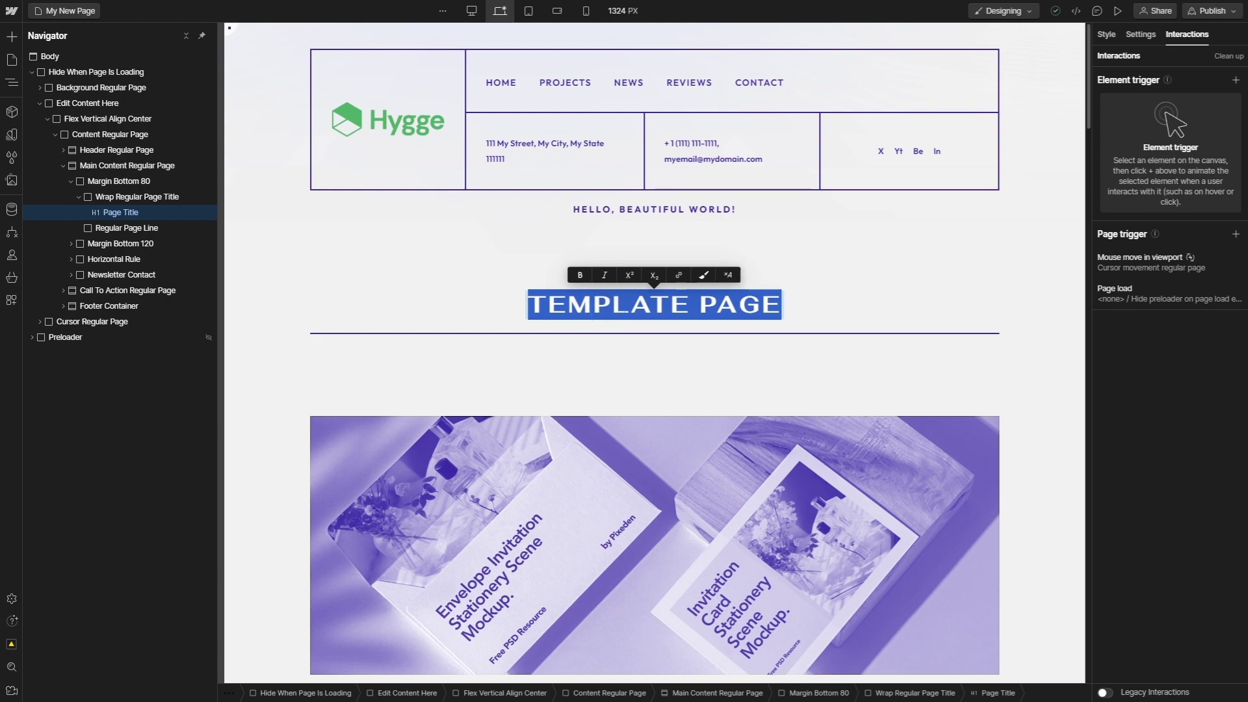
{"action": "type", "text": "My New Page"}
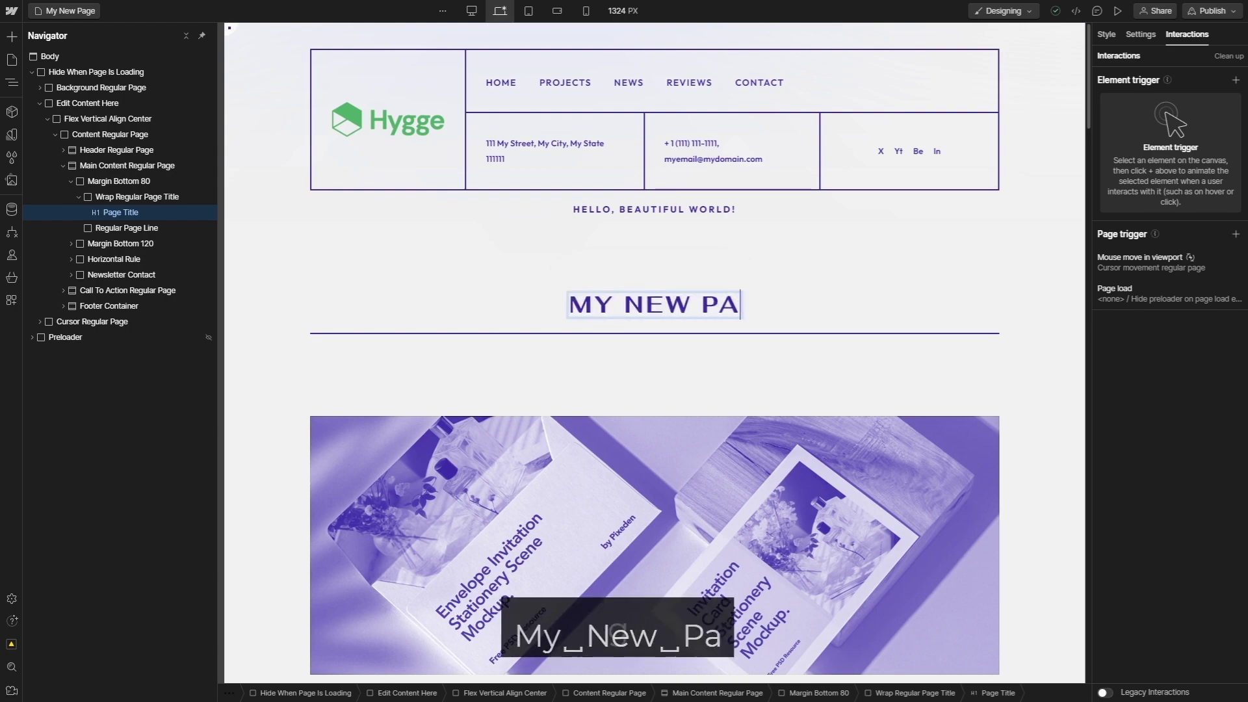
{"action": "key", "text": "Escape"}
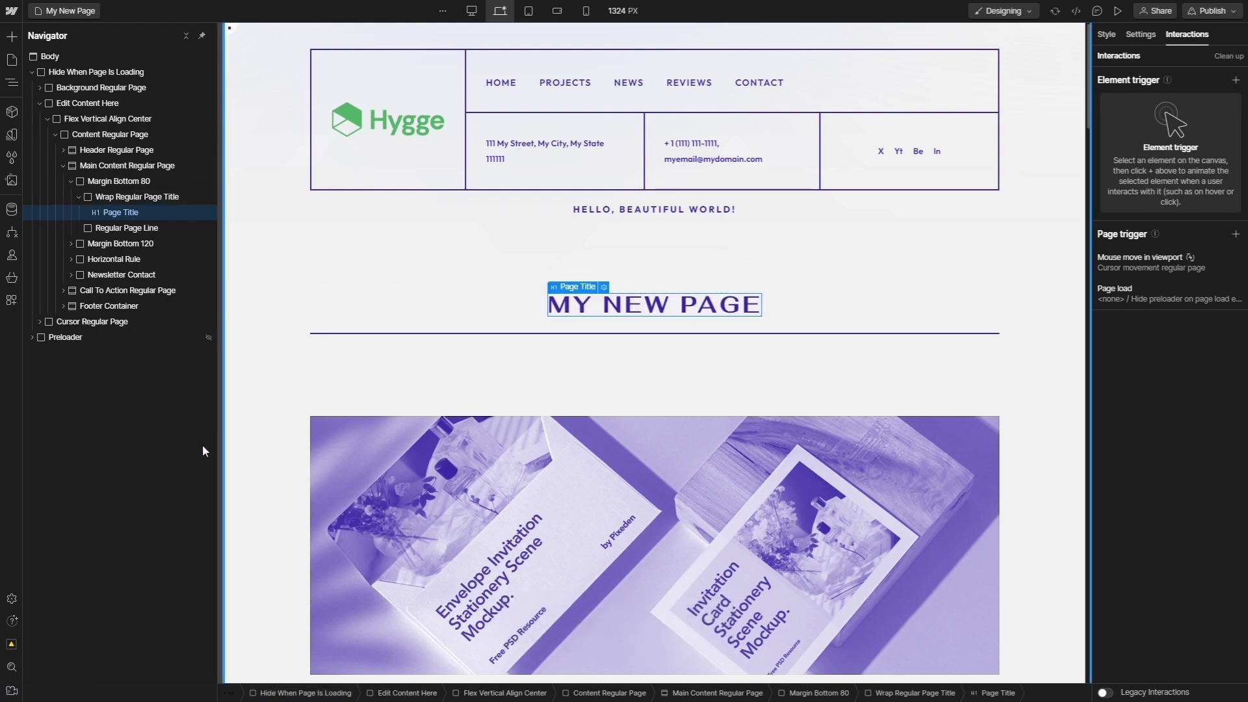
Duplicate the paragraph under the first rich text heading, placing the copy directly below the original
{"action": "scroll", "coordinate": [596, 411], "scroll_direction": "down", "scroll_amount": 7}
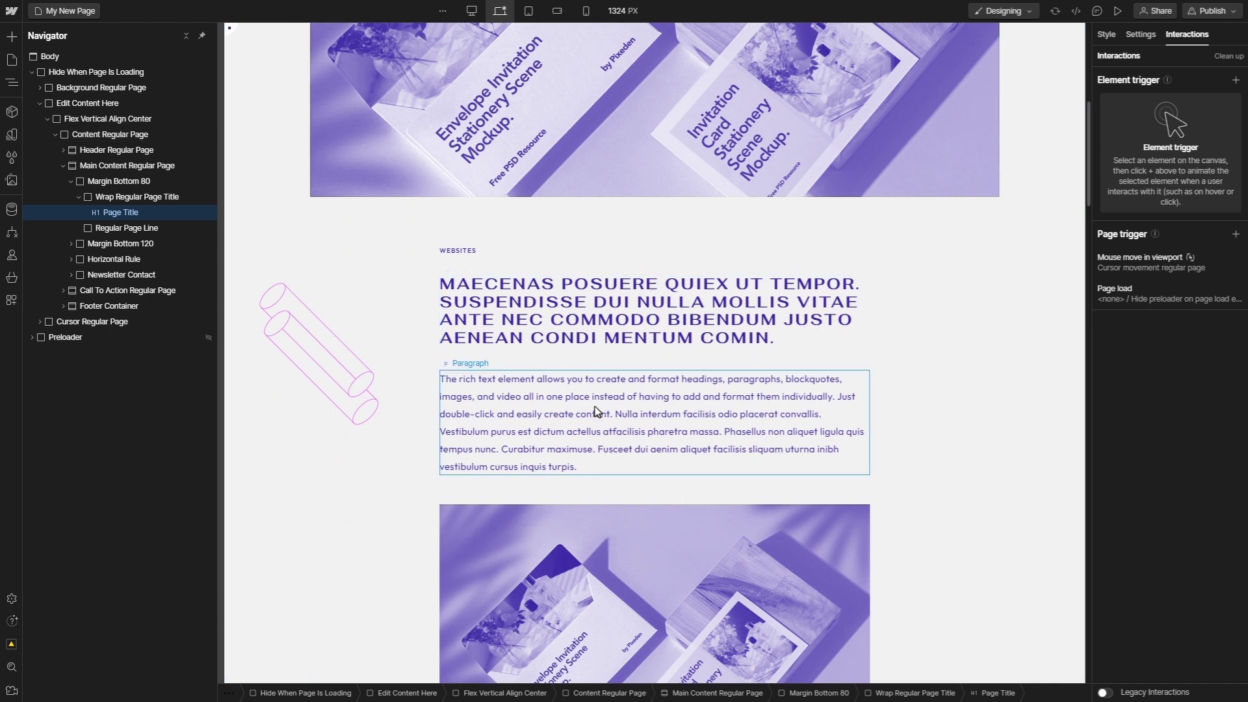
{"action": "left_click", "coordinate": [577, 468]}
{"action": "left_click", "coordinate": [578, 468]}
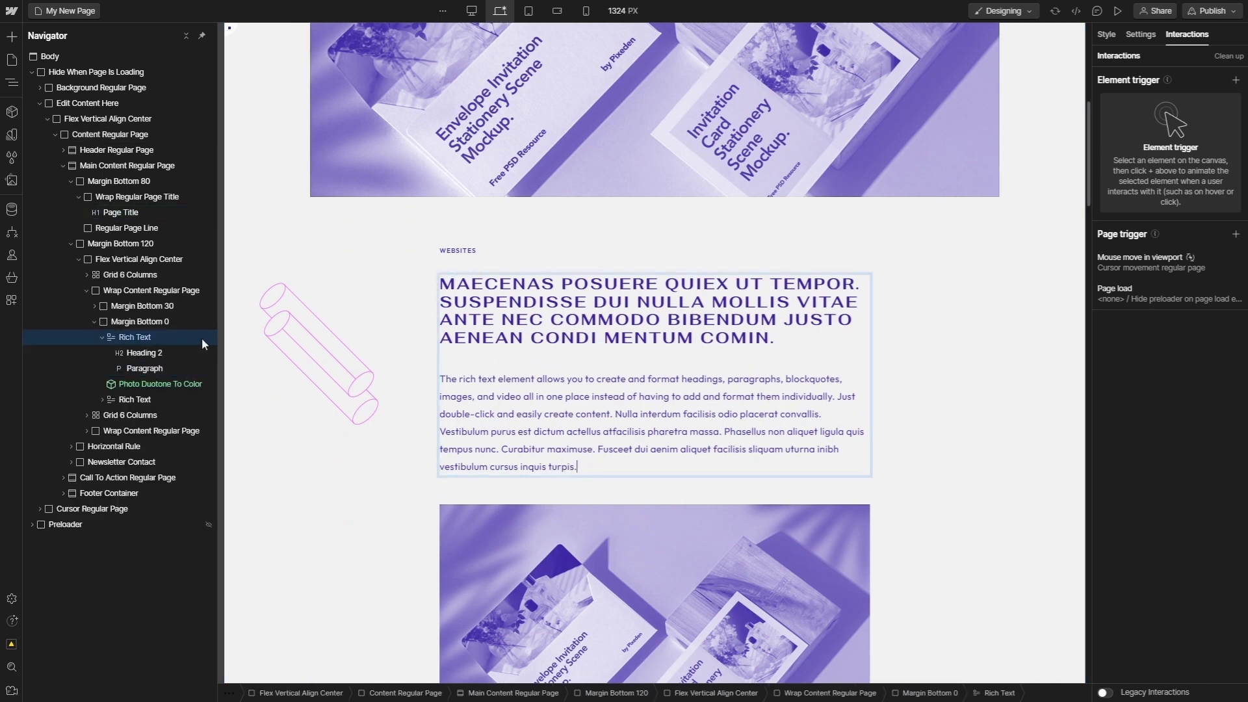
{"action": "double_click", "coordinate": [426, 485]}
{"action": "left_click_drag", "start_coordinate": [578, 468], "coordinate": [440, 379]}
{"action": "key", "text": "ctrl+c"}
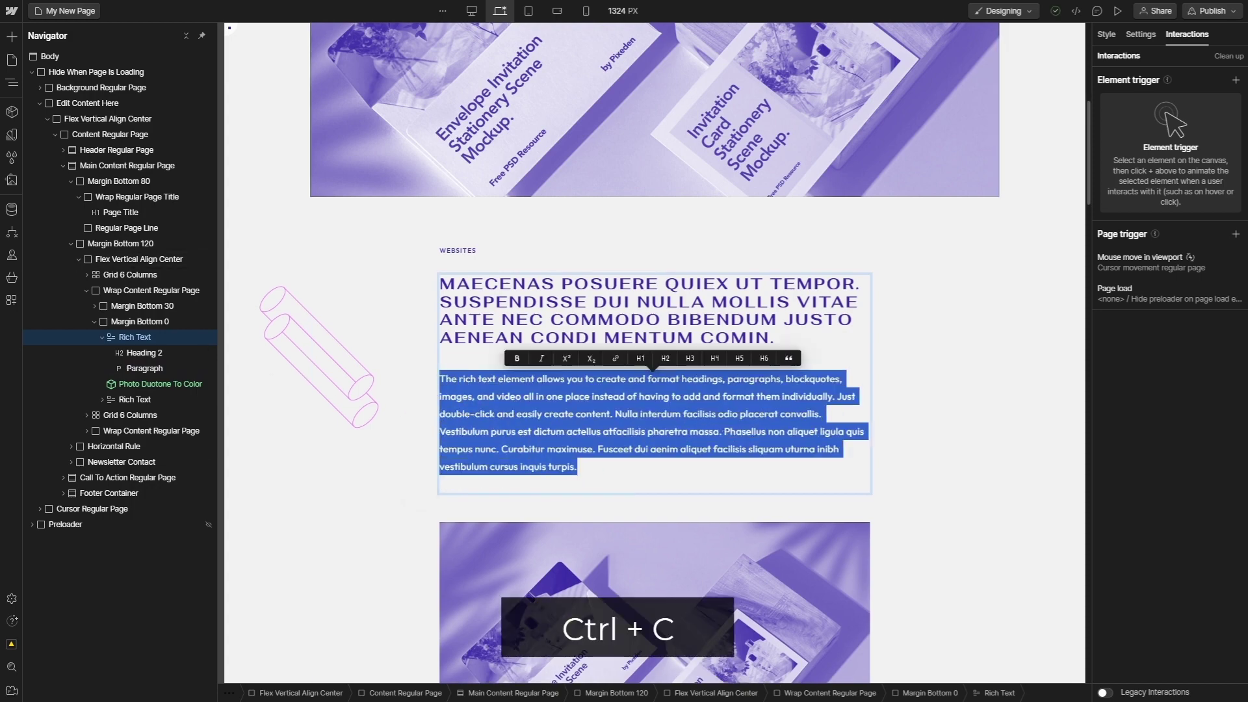
{"action": "left_click", "coordinate": [426, 485]}
{"action": "key", "text": "ctrl+v"}
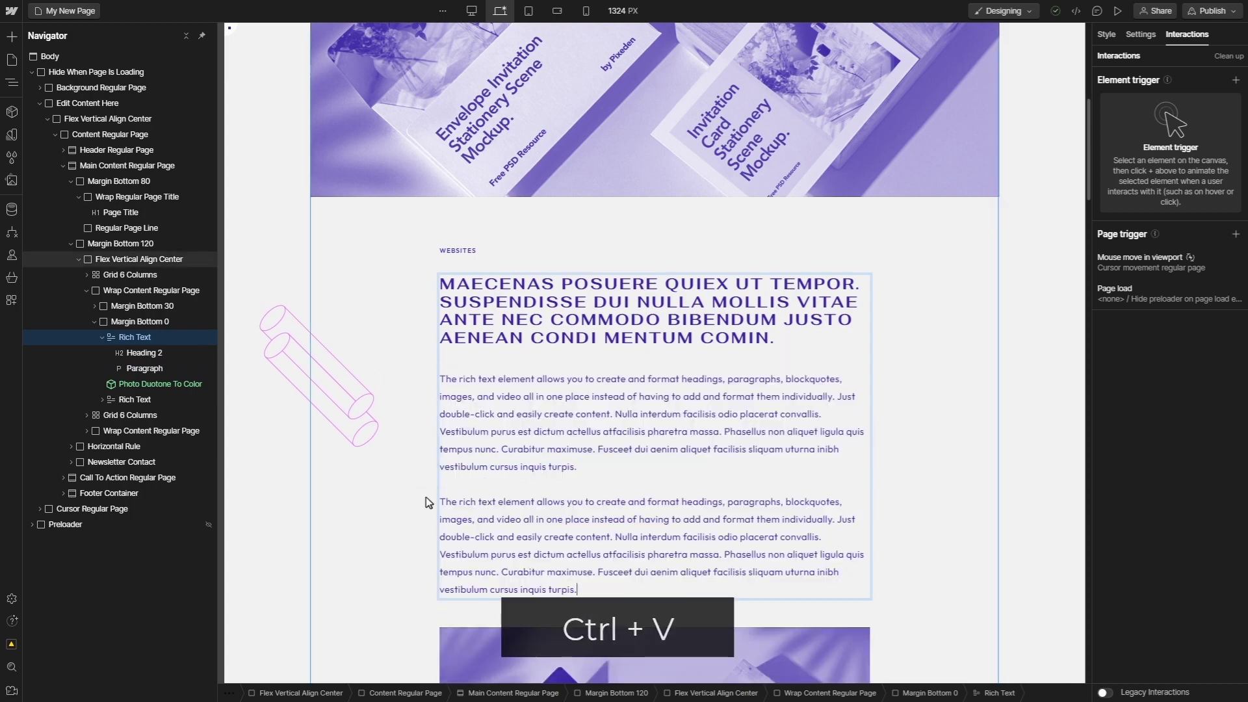
{"action": "left_click", "coordinate": [390, 520]}
Delete the Photo Duotone To Color image below the duplicated paragraph and the rich text block that follows it
{"action": "scroll", "coordinate": [392, 521], "scroll_direction": "down", "scroll_amount": 6}
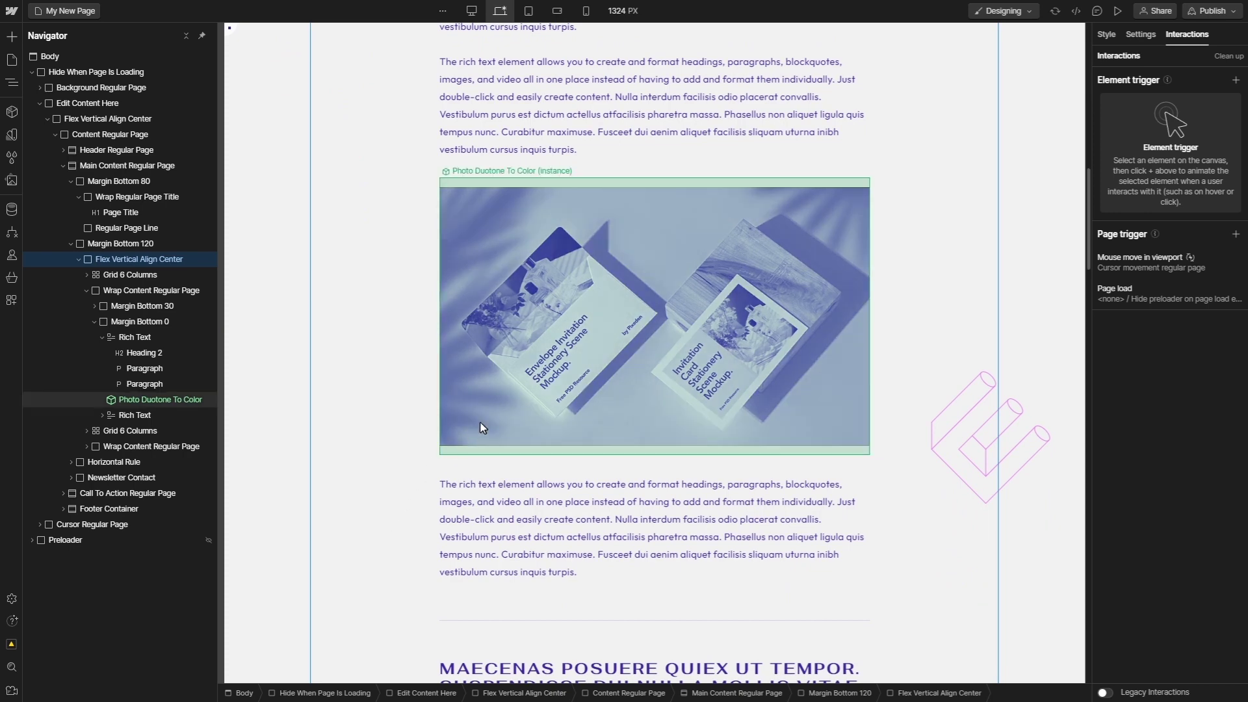
{"action": "left_click", "coordinate": [536, 402]}
{"action": "key", "text": "Delete"}
{"action": "left_click", "coordinate": [514, 398]}
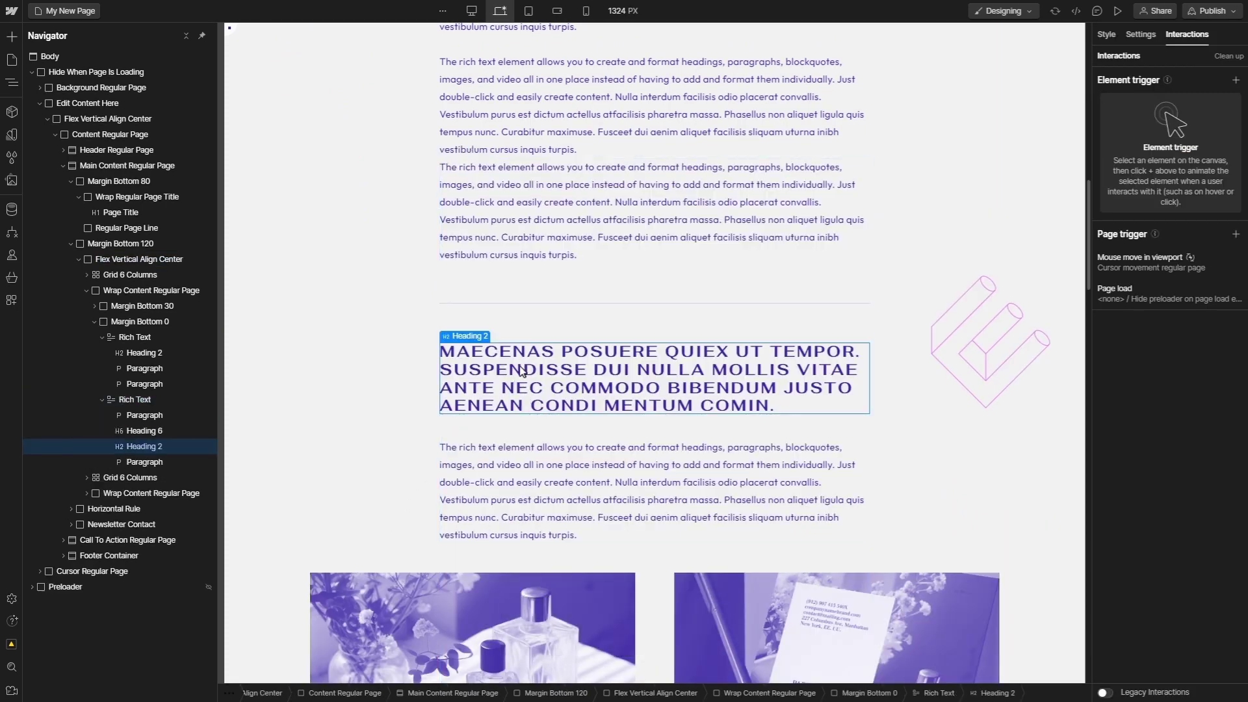
{"action": "left_click", "coordinate": [138, 401]}
{"action": "key", "text": "Delete"}
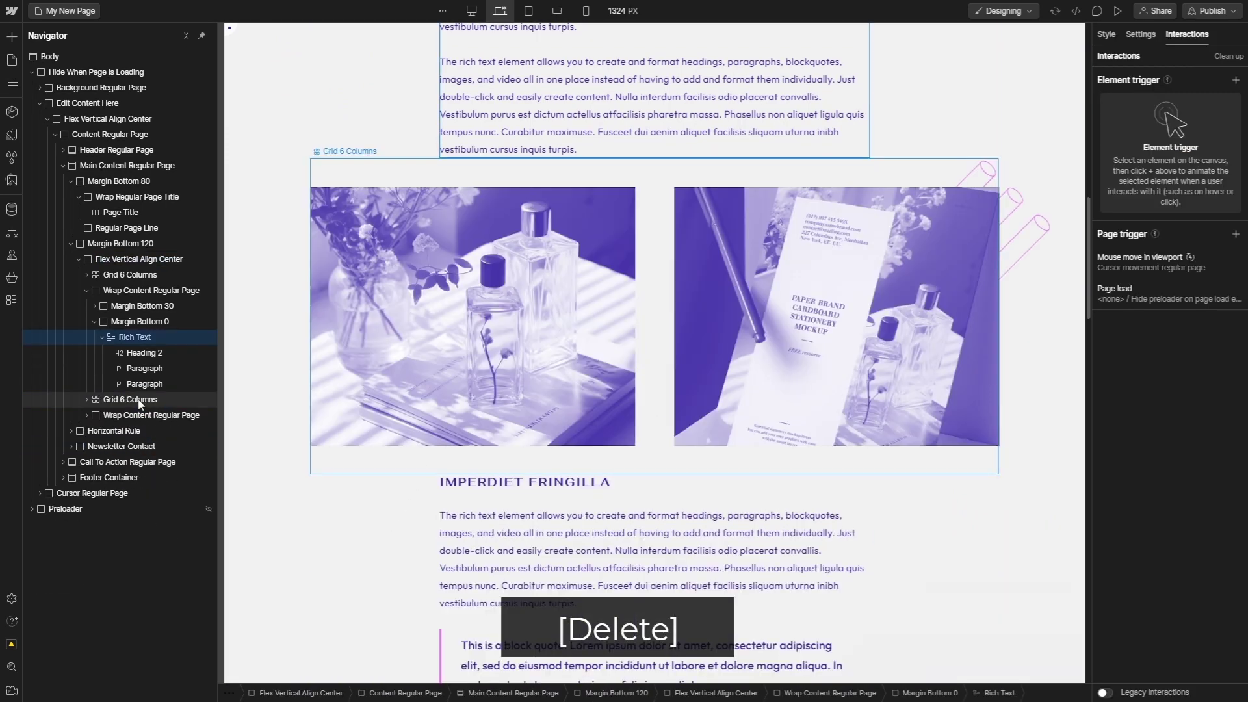
Select the first photo in the two-column image grid below the rich text on the new page
{"action": "left_click", "coordinate": [443, 334]}
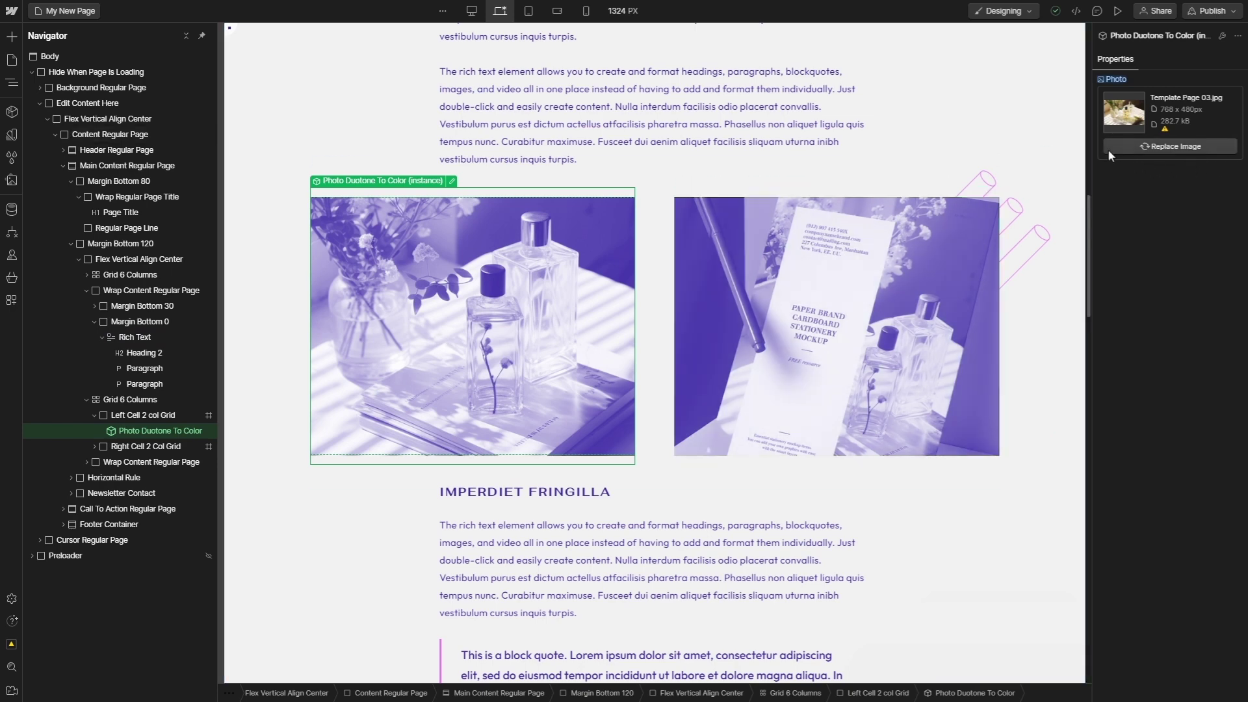
{"action": "scroll", "coordinate": [842, 462], "scroll_direction": "down", "scroll_amount": 15}
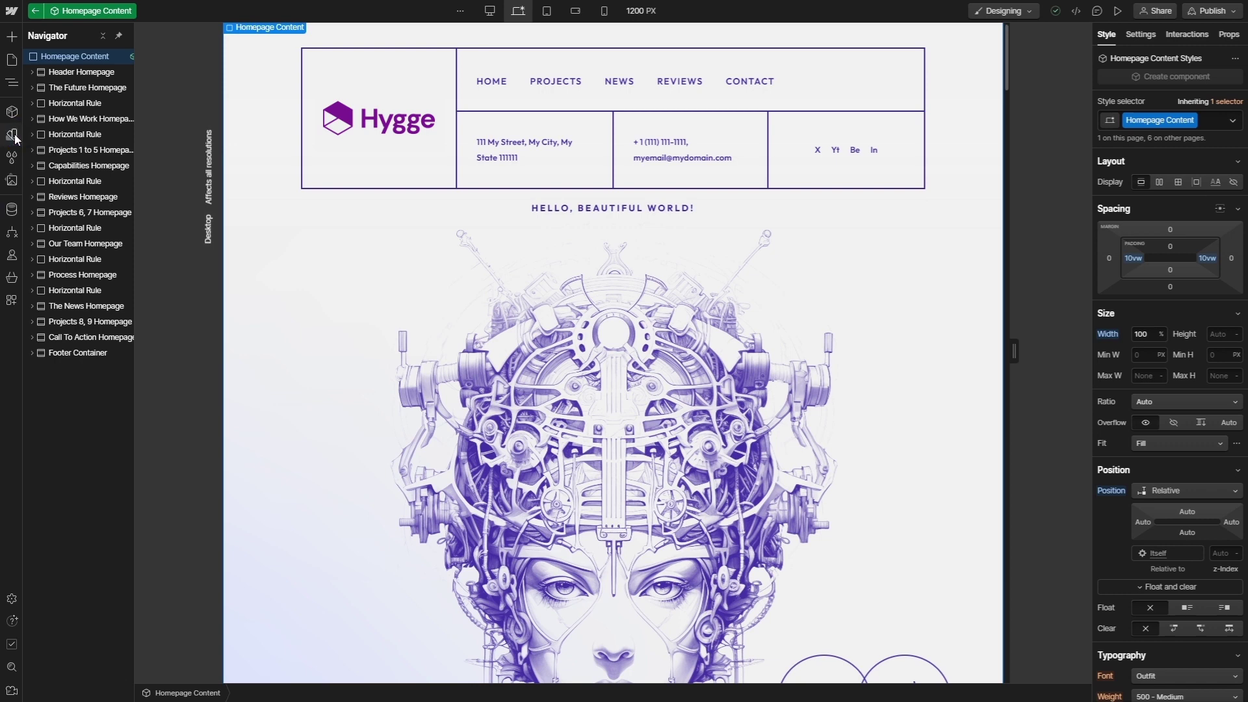
Set the BG Light Gray color variable to #f3efe7 and publish the site
{"action": "left_click", "coordinate": [13, 135]}
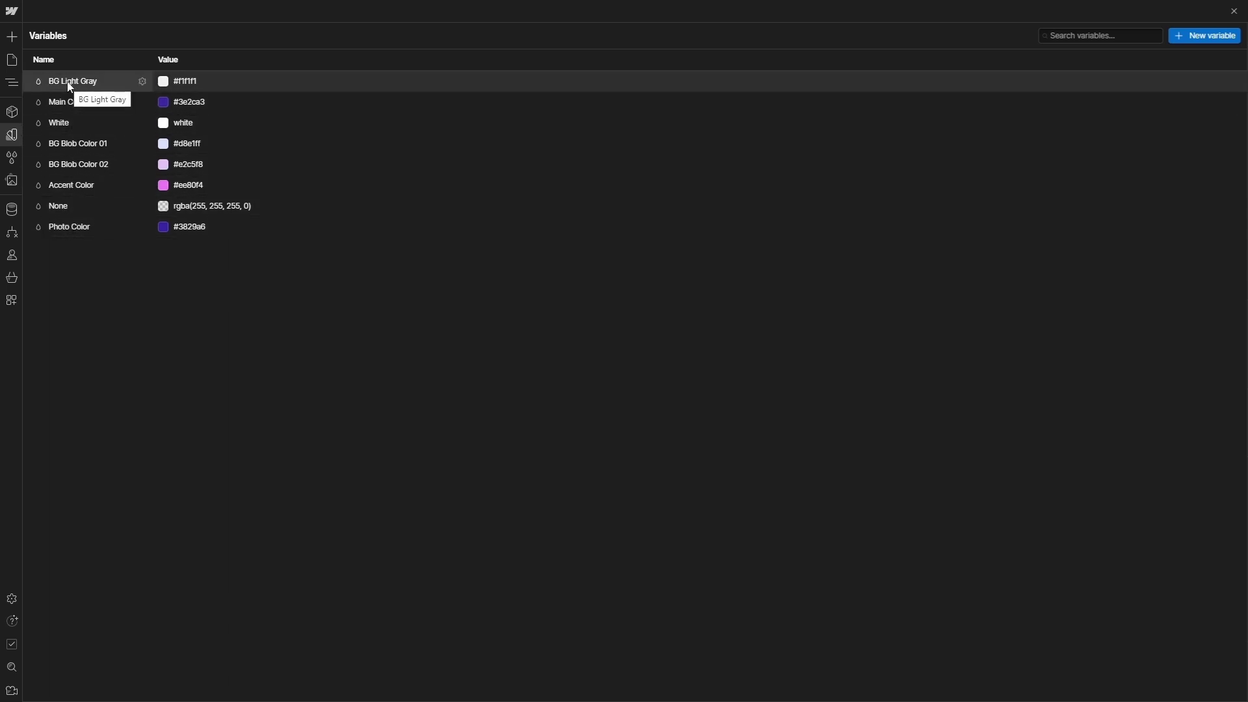
{"action": "left_click", "coordinate": [181, 81]}
{"action": "double_click", "coordinate": [181, 81]}
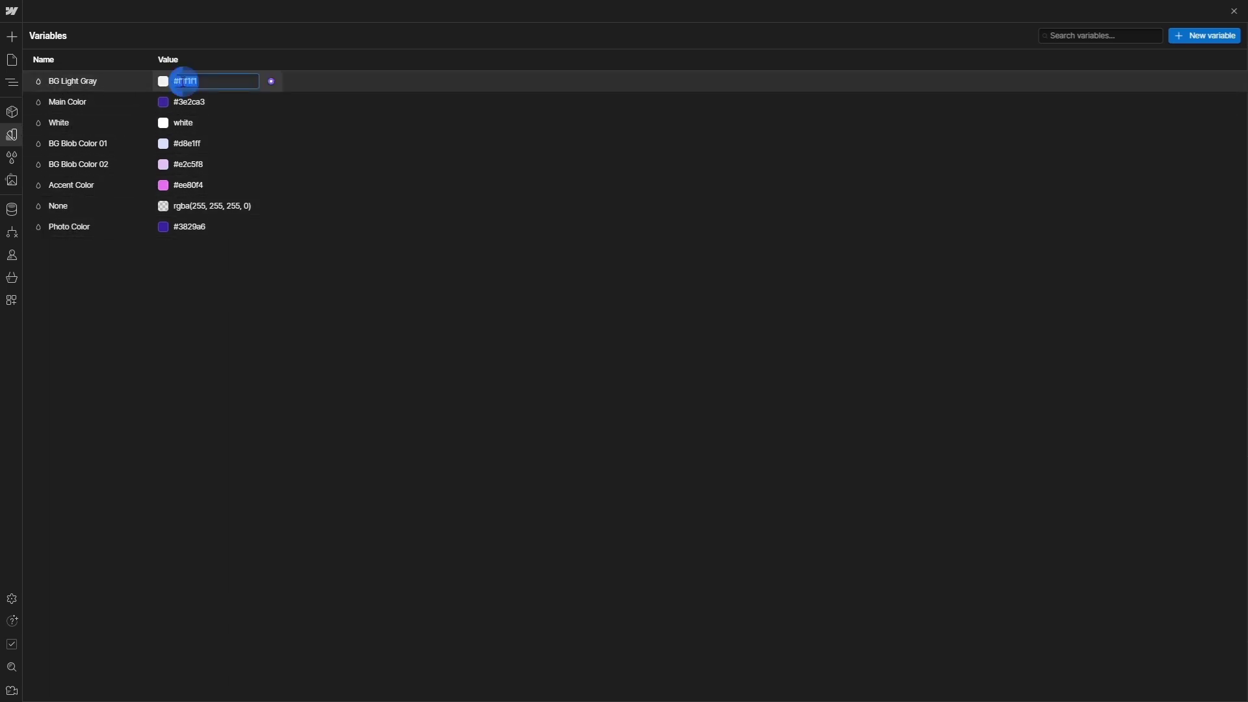
{"action": "key", "text": "ctrl+v"}
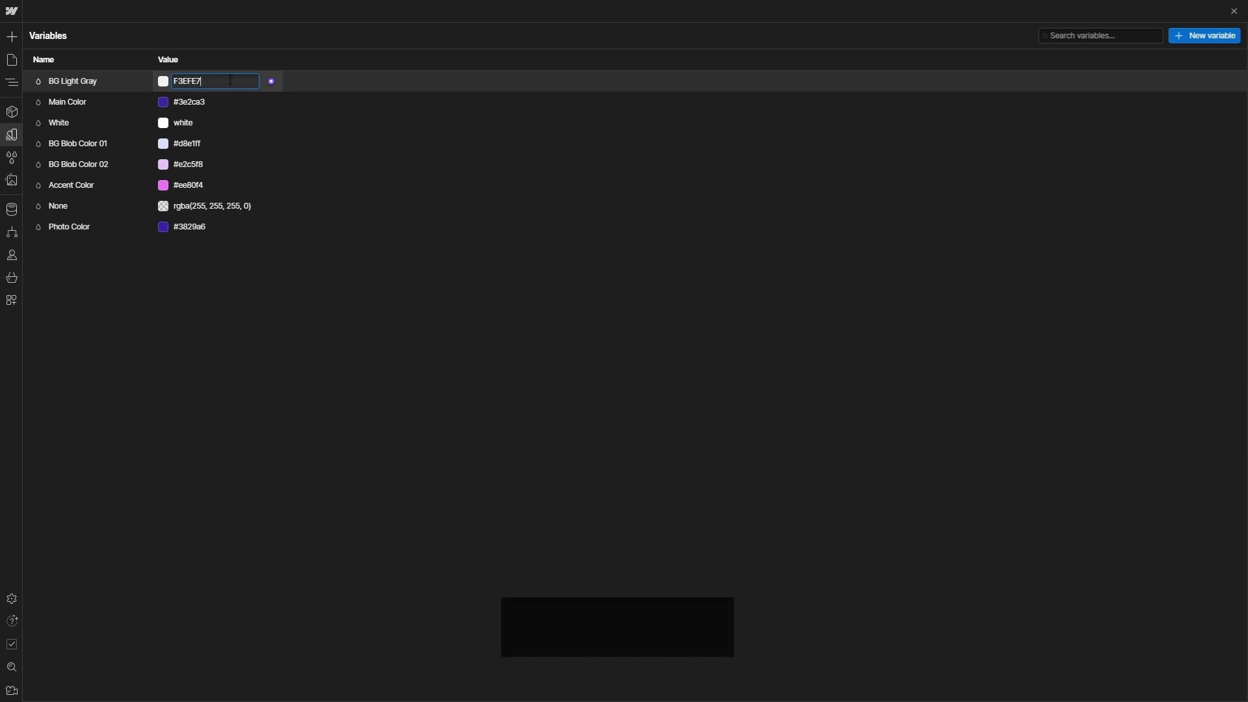
{"action": "key", "text": "Return"}
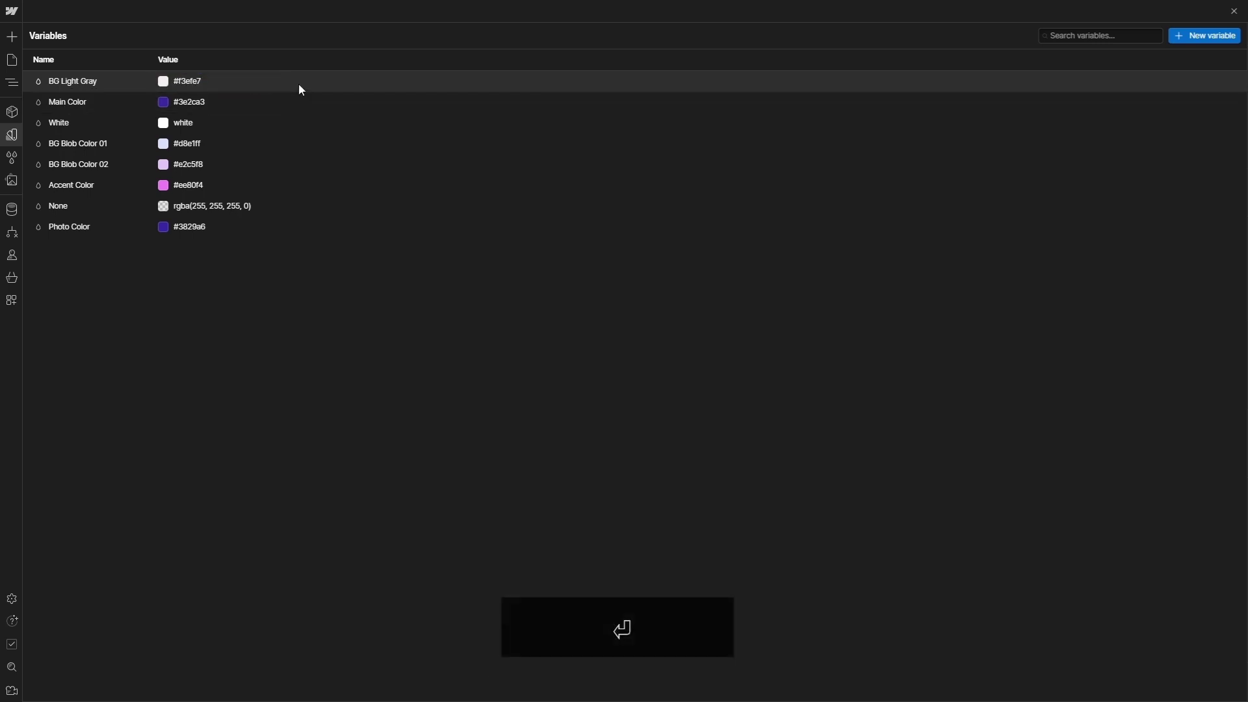
{"action": "left_click", "coordinate": [13, 136]}
{"action": "left_click", "coordinate": [1213, 10]}
{"action": "left_click", "coordinate": [1185, 116]}
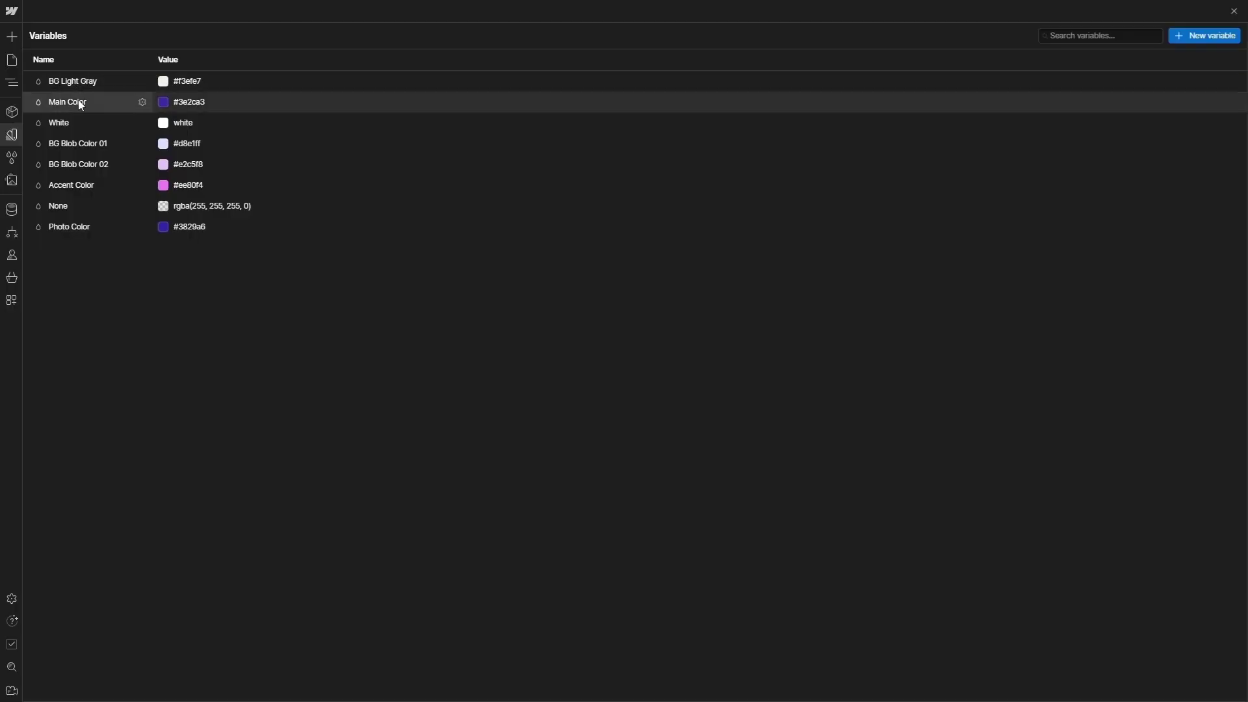
Set the Main Color variable to #80349d and open the site's publishing options
{"action": "left_click", "coordinate": [182, 102]}
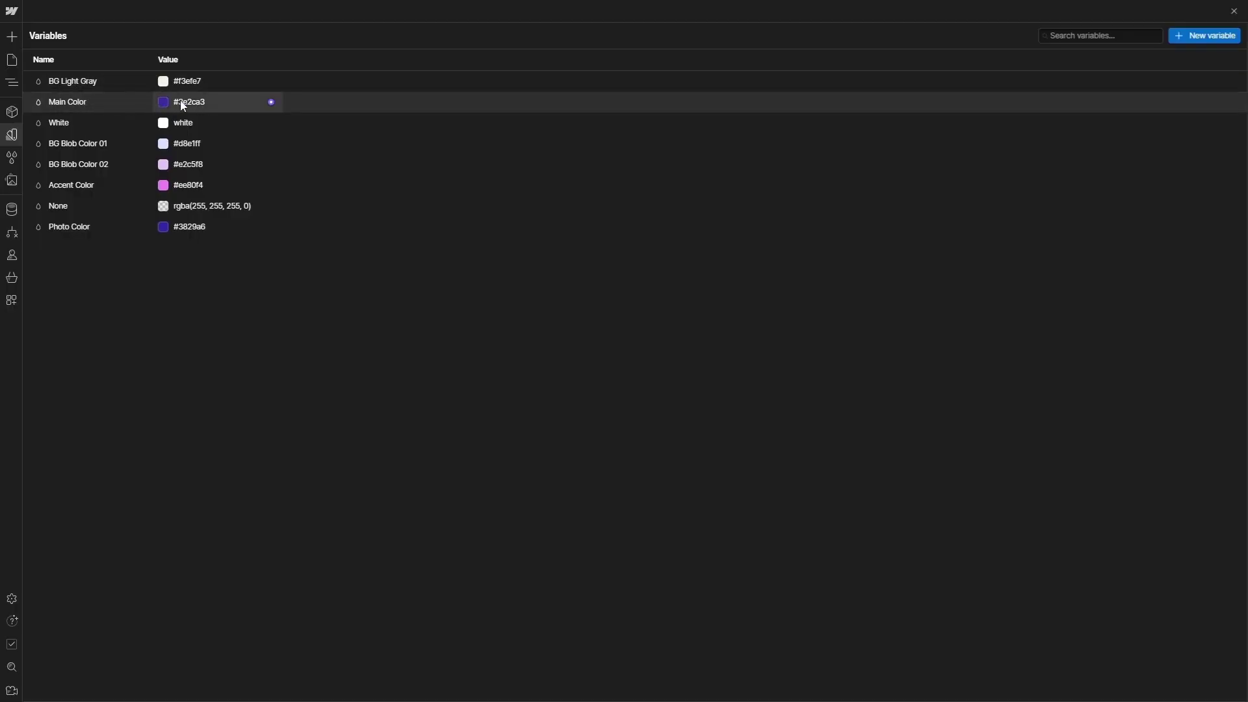
{"action": "double_click", "coordinate": [181, 102]}
{"action": "key", "text": "ctrl+v"}
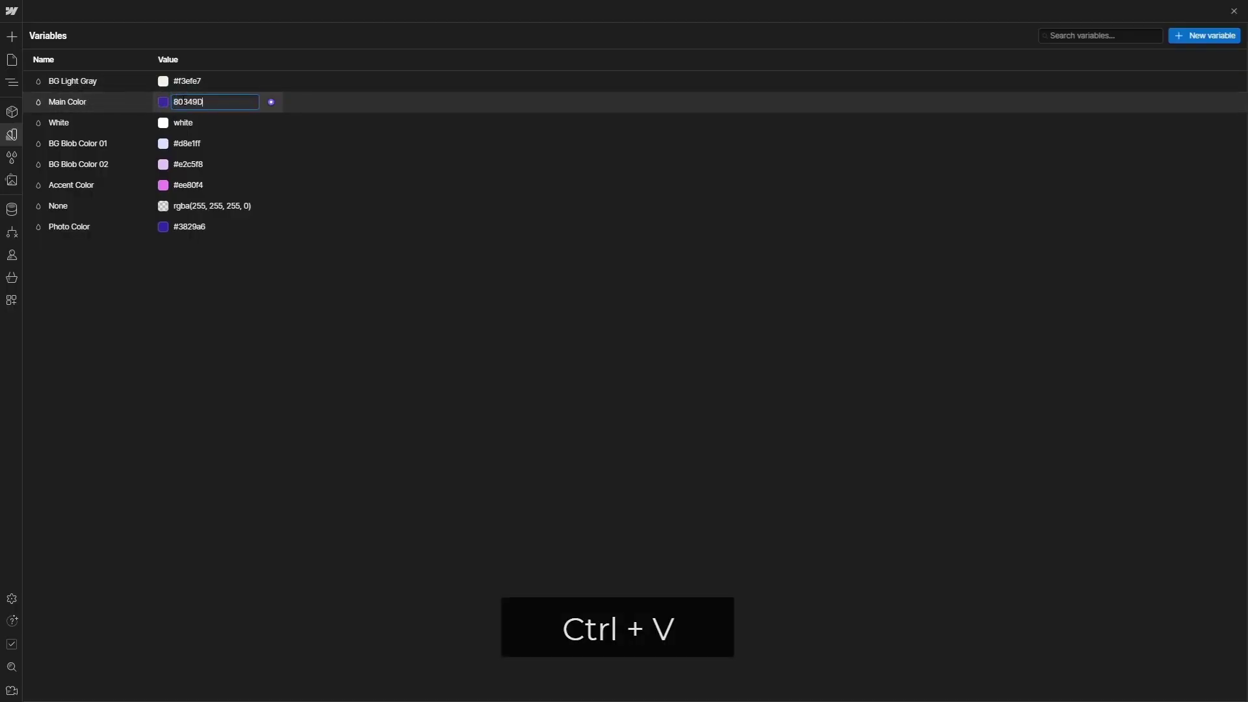
{"action": "key", "text": "Return"}
{"action": "left_click", "coordinate": [1235, 12]}
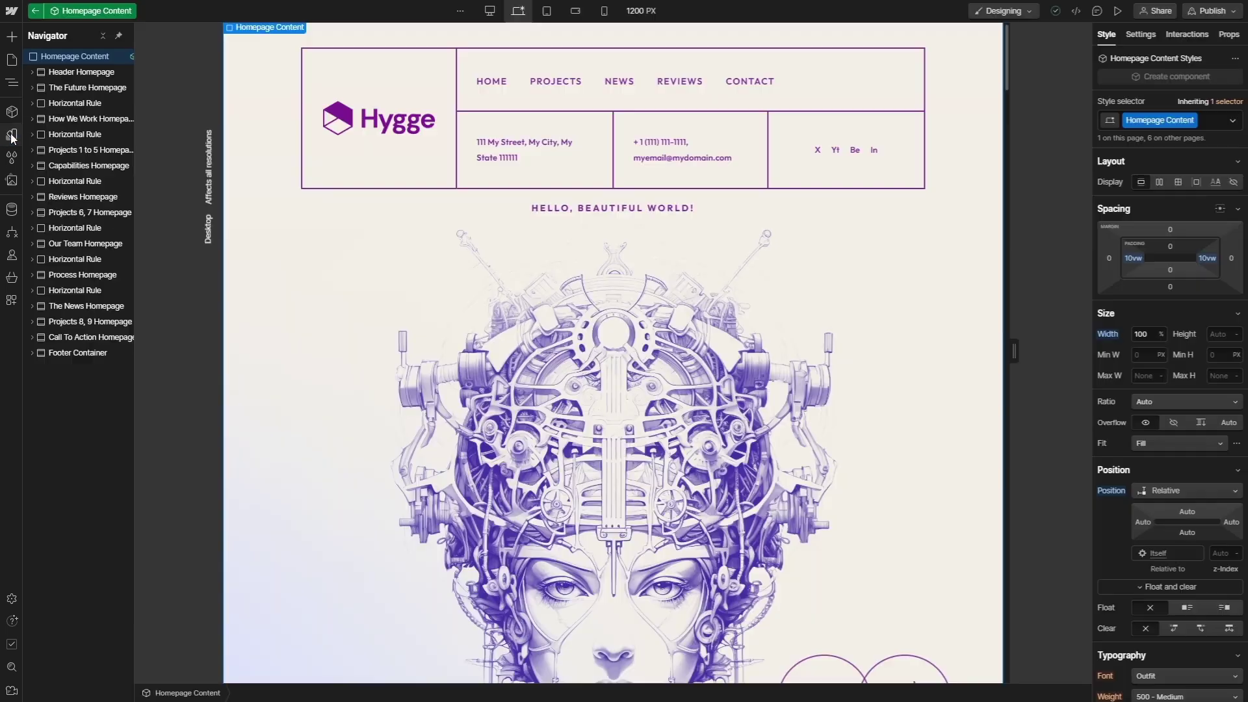
{"action": "left_click", "coordinate": [1212, 10]}
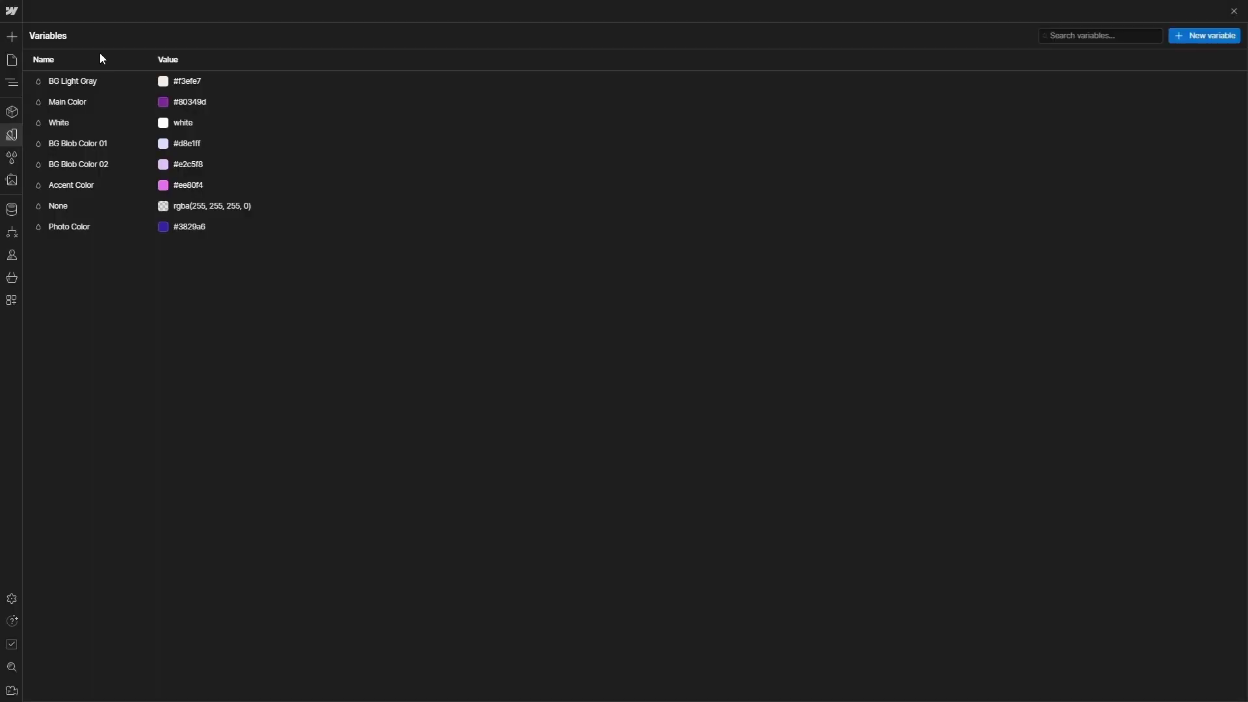
Set the White color variable to #a65dda
{"action": "left_click", "coordinate": [179, 125]}
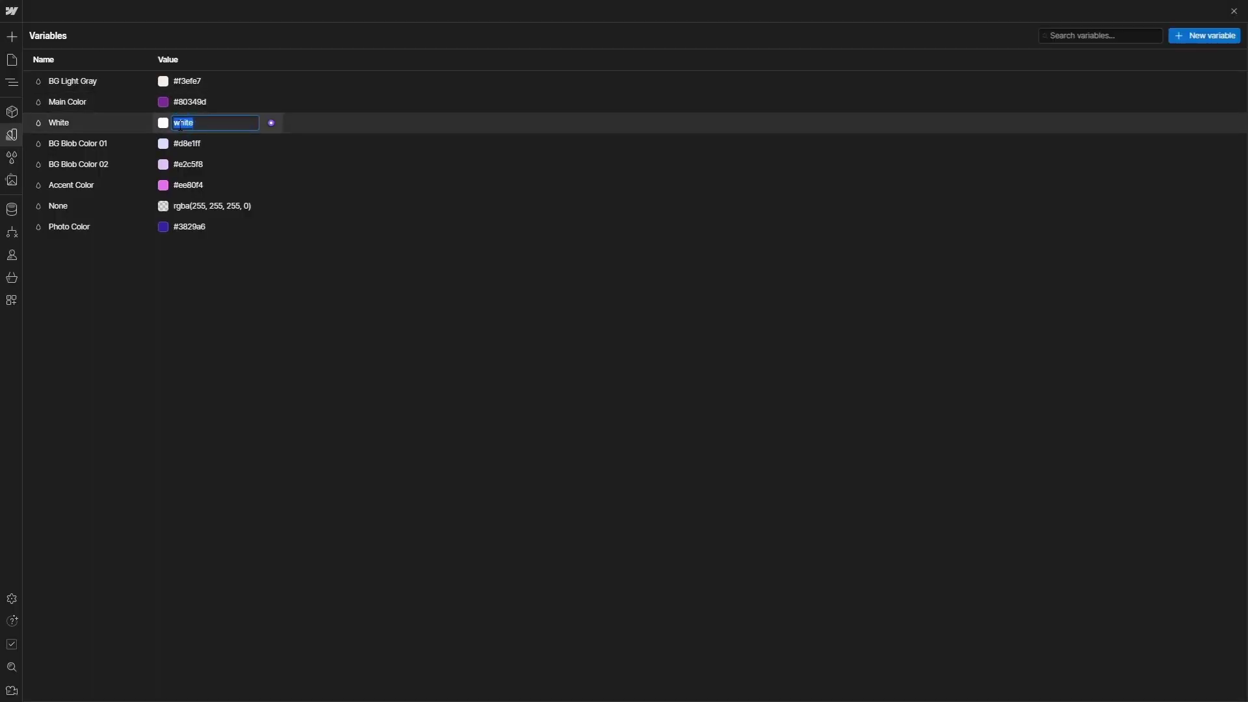
{"action": "key", "text": "ctrl+v"}
{"action": "key", "text": "Return"}
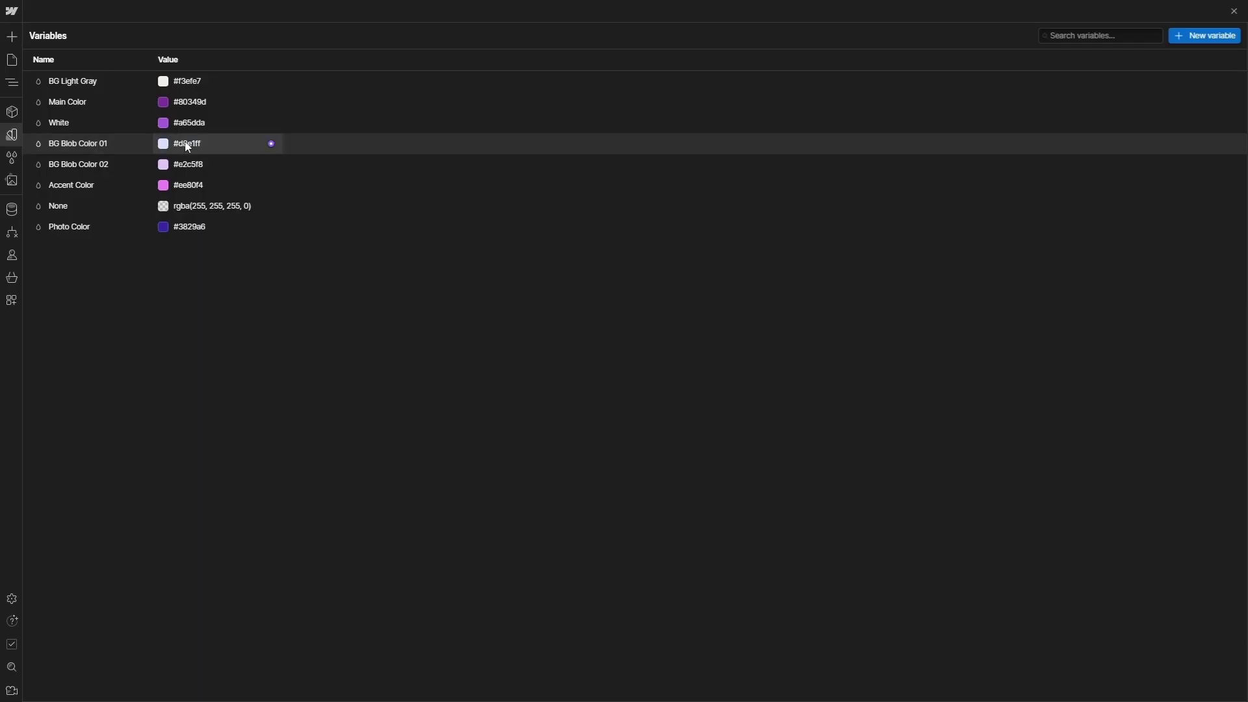
Set the BG Blob Color 01 variable to #ffe8db and BG Blob Color 02 to #f9eaff
{"action": "left_click", "coordinate": [188, 143]}
{"action": "key", "text": "ctrl+v"}
{"action": "key", "text": "Return"}
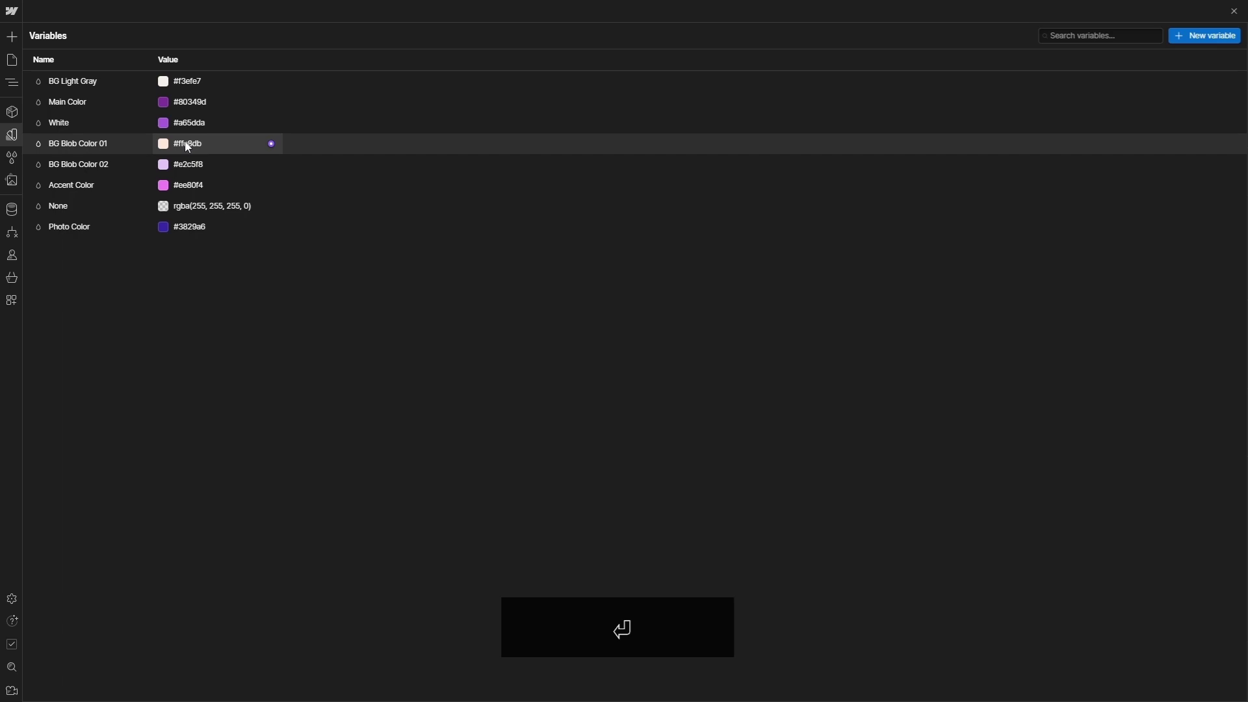
{"action": "left_click", "coordinate": [184, 164]}
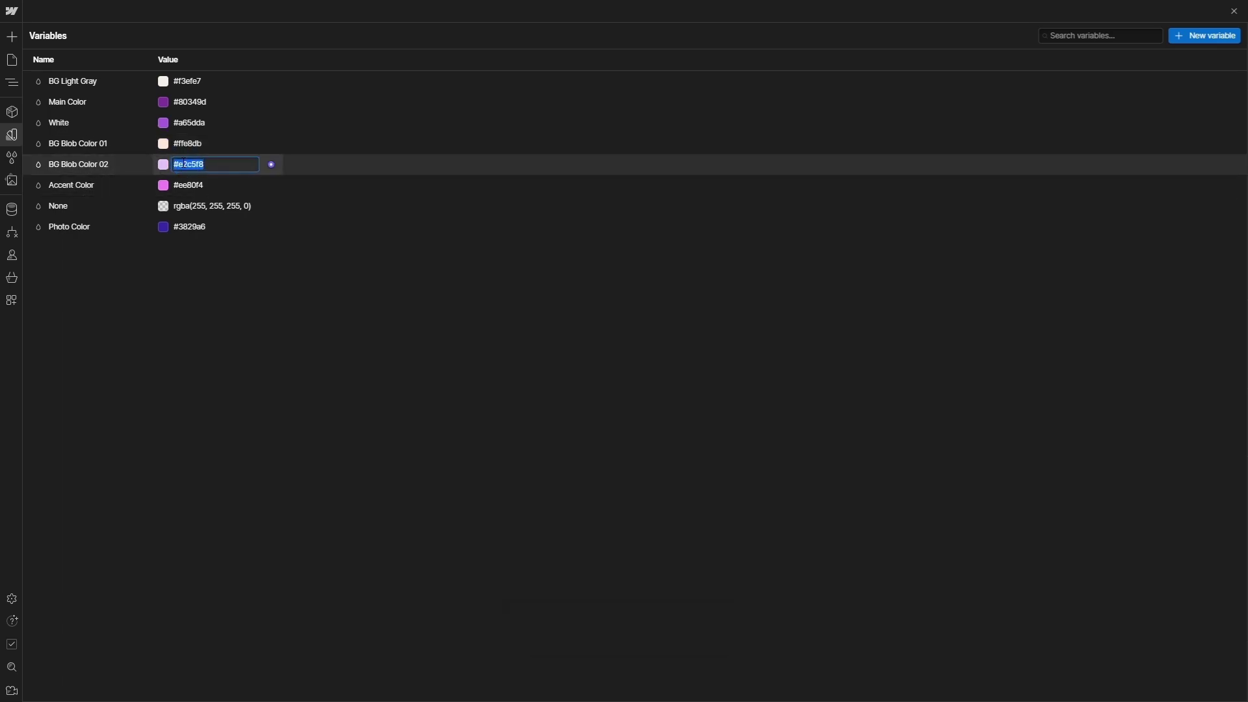
{"action": "key", "text": "ctrl+v"}
{"action": "key", "text": "Return"}
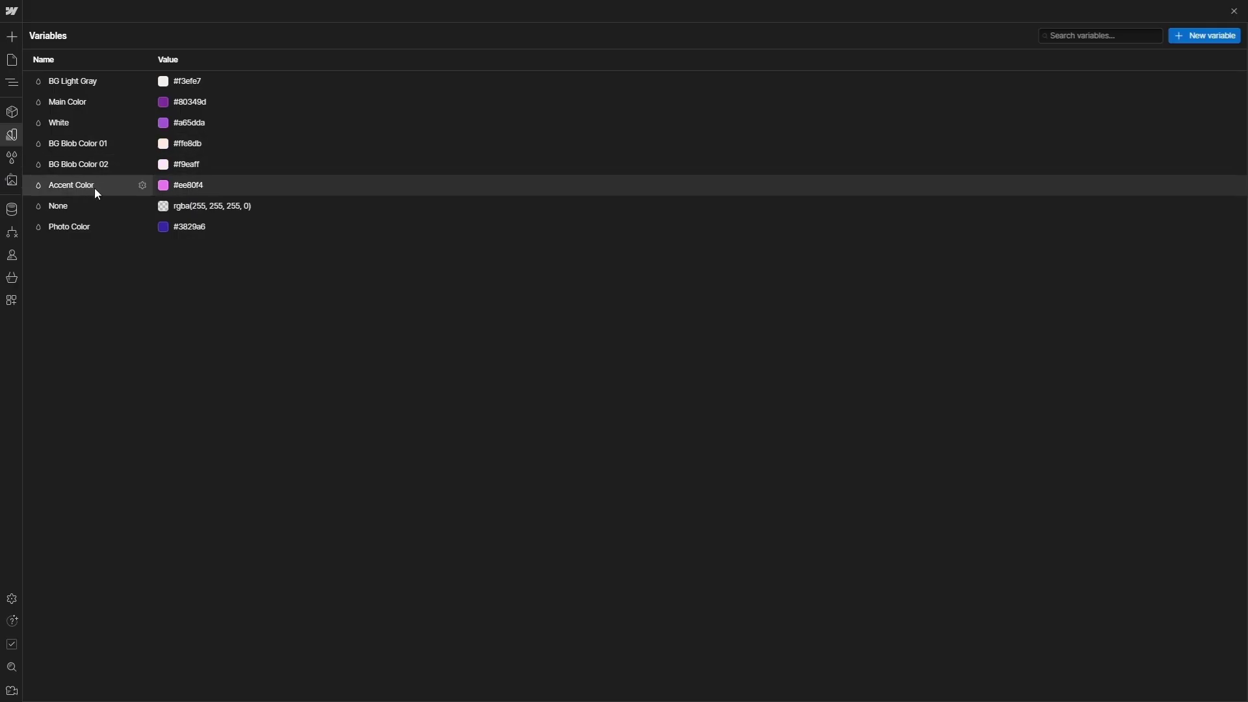
Set the Accent Color variable to #ff9b6d
{"action": "left_click", "coordinate": [187, 187]}
{"action": "type", "text": "FF936D"}
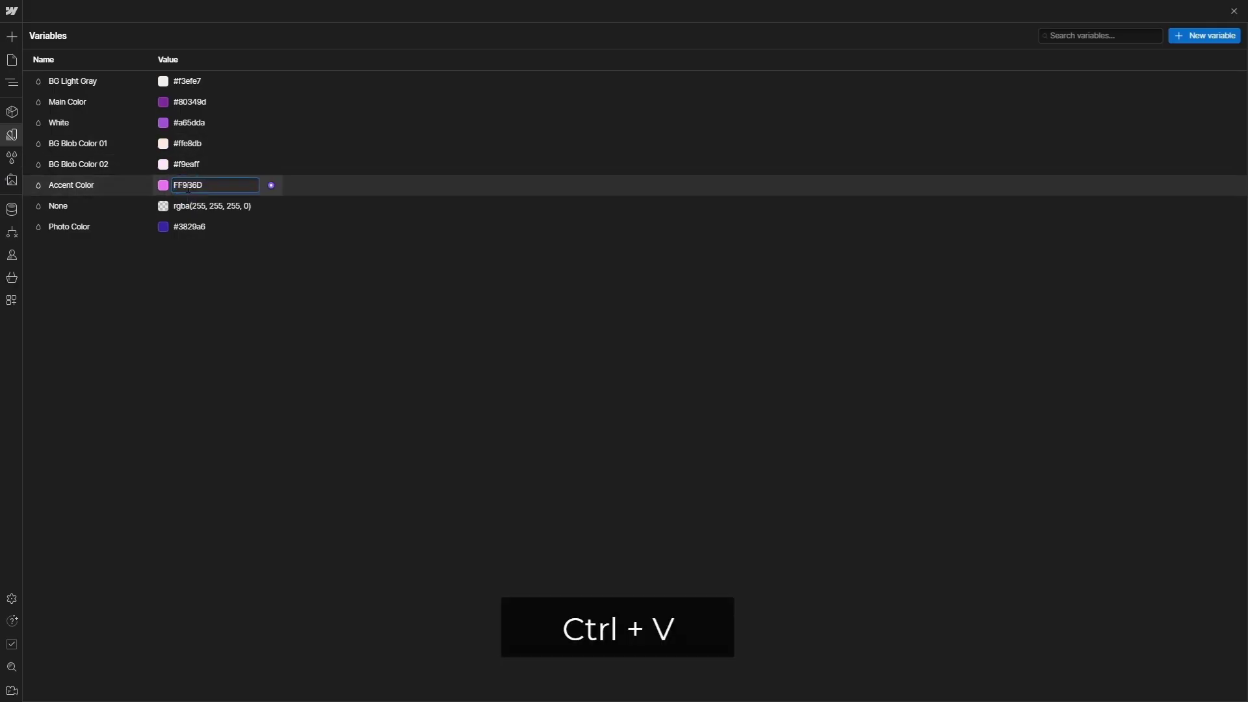
{"action": "key", "text": "Return"}
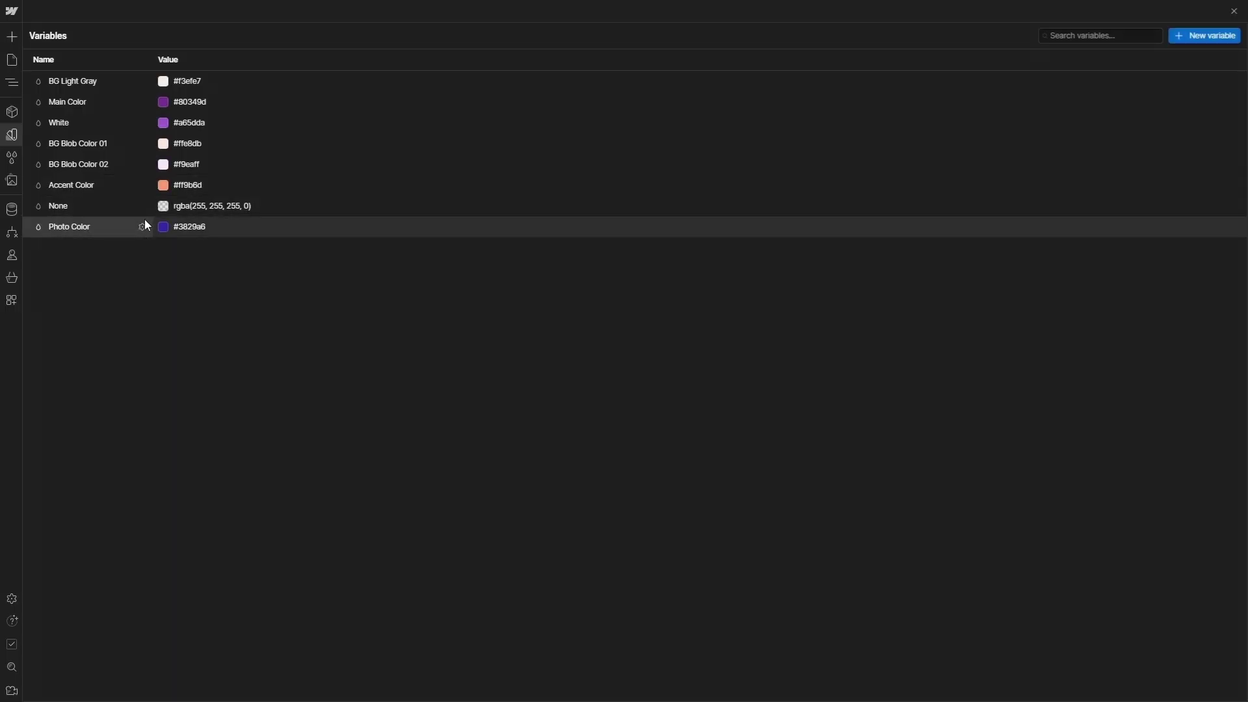
Copy the Main Color value #80349d into the Photo Color variable
{"action": "left_click", "coordinate": [194, 104]}
{"action": "key", "text": "ctrl+c"}
{"action": "left_click", "coordinate": [189, 227]}
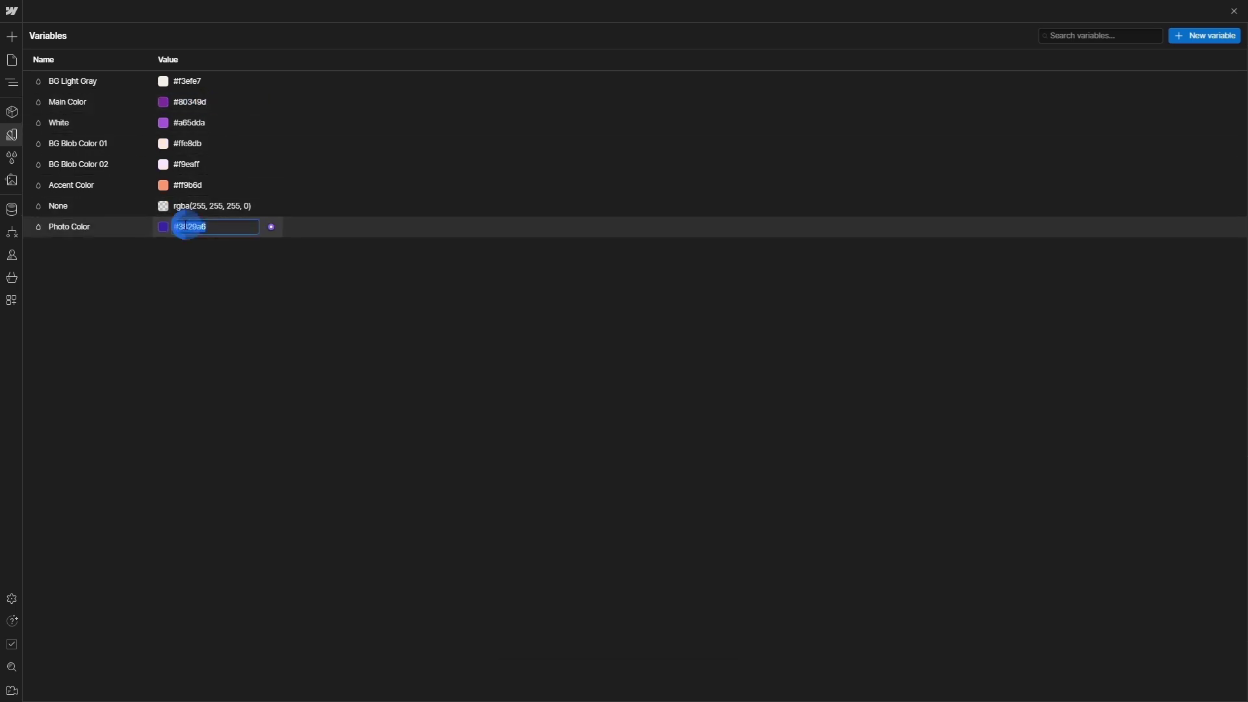
{"action": "key", "text": "ctrl+v"}
{"action": "key", "text": "Return"}
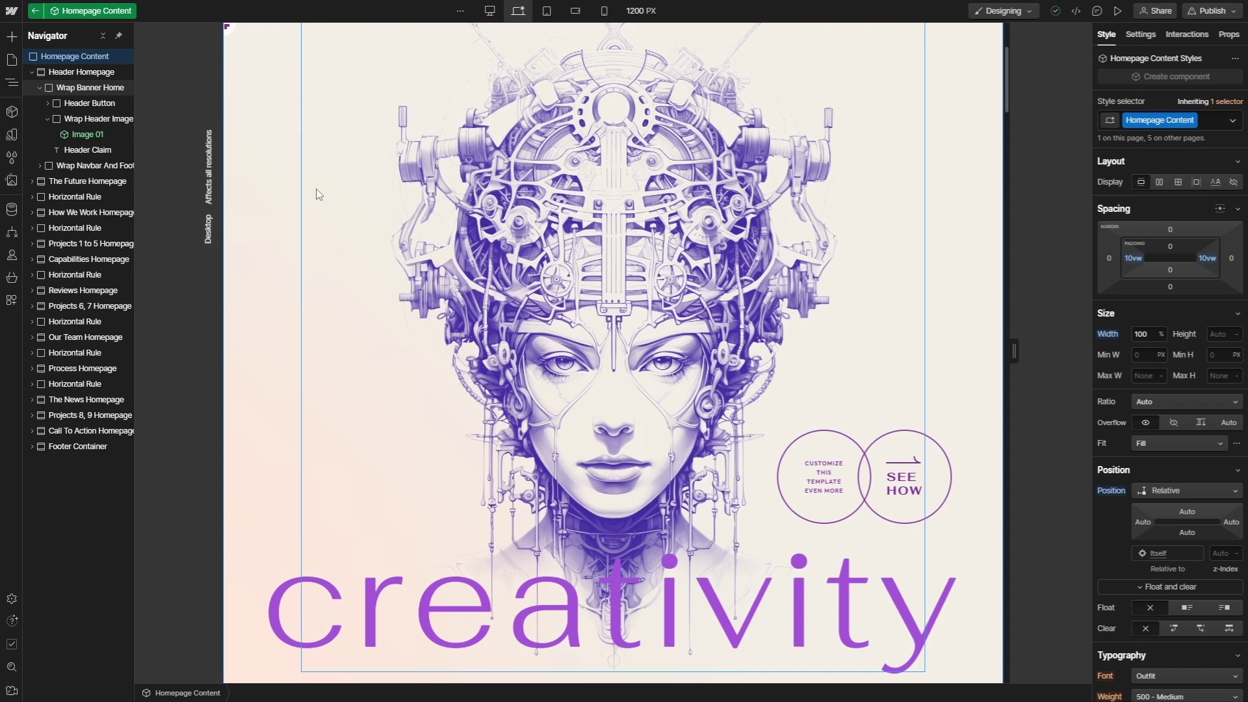
Leave the Homepage Content component and open the Style Guide page
{"action": "left_click", "coordinate": [32, 12]}
{"action": "left_click", "coordinate": [42, 12]}
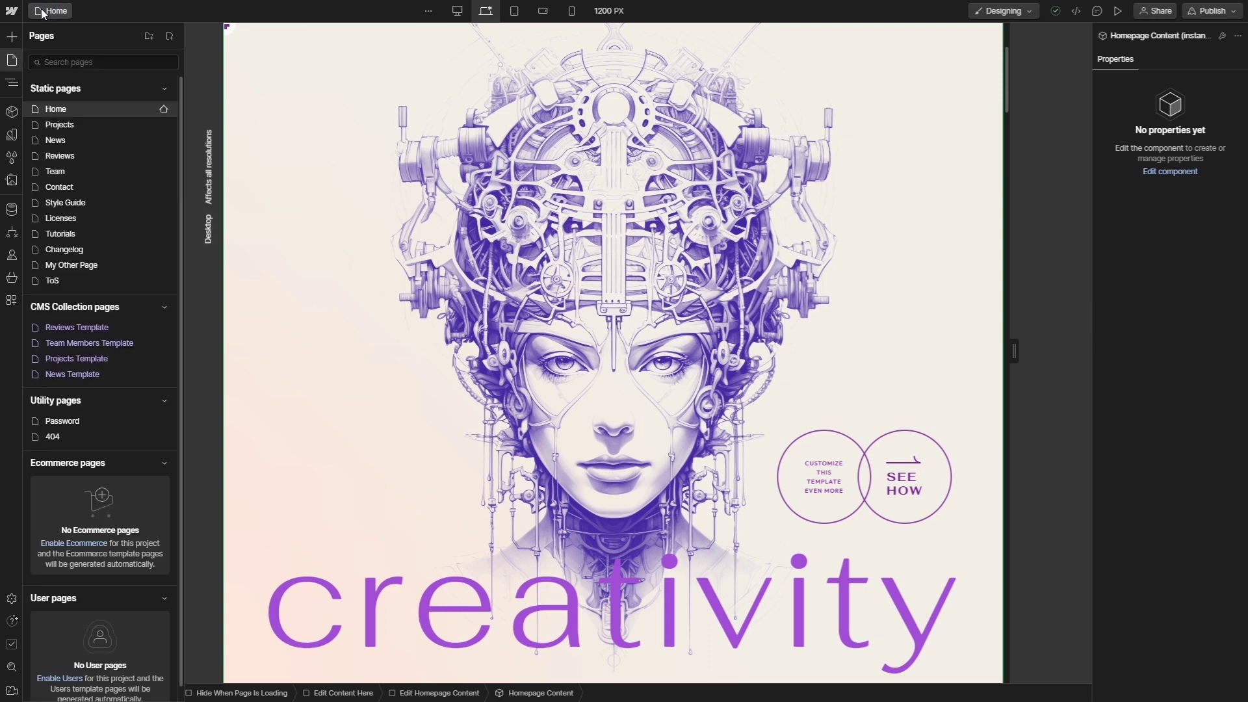
{"action": "left_click", "coordinate": [58, 204]}
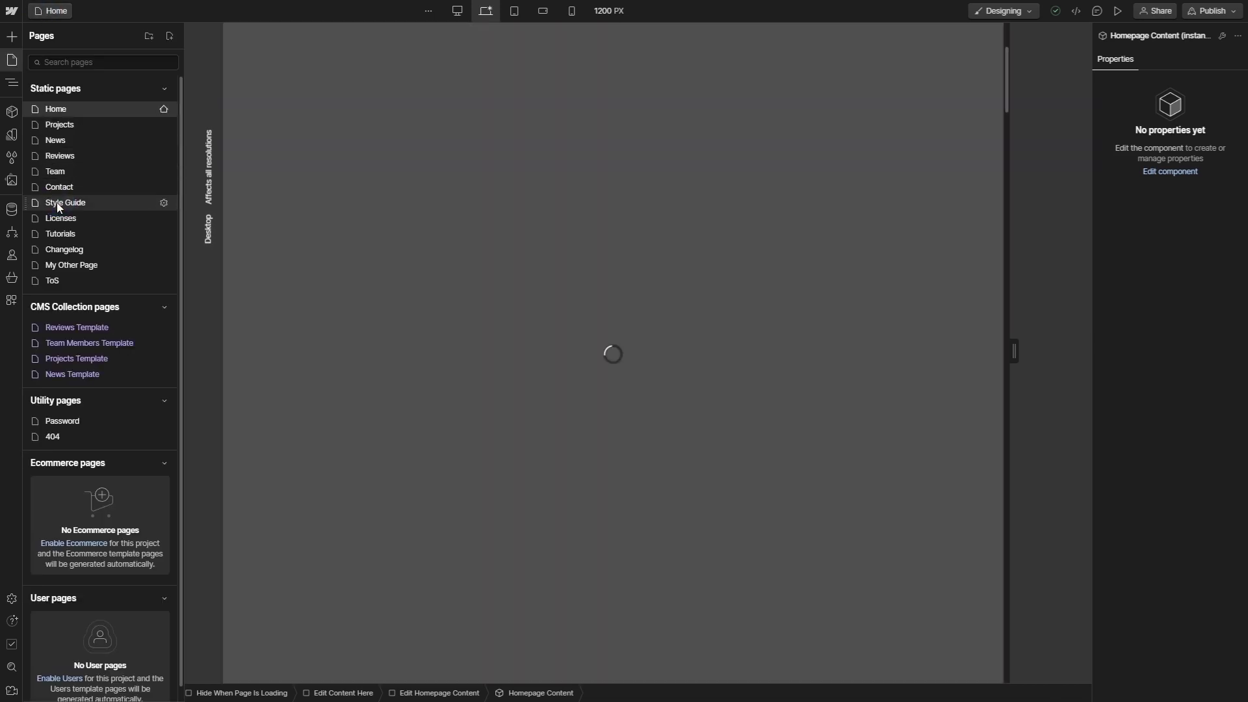
Adjust the Hue-Rotate filter angle of the illustration under "Color of the Illustrations" to match the purple main color swatch
{"action": "scroll", "coordinate": [253, 320], "scroll_direction": "down", "scroll_amount": 15}
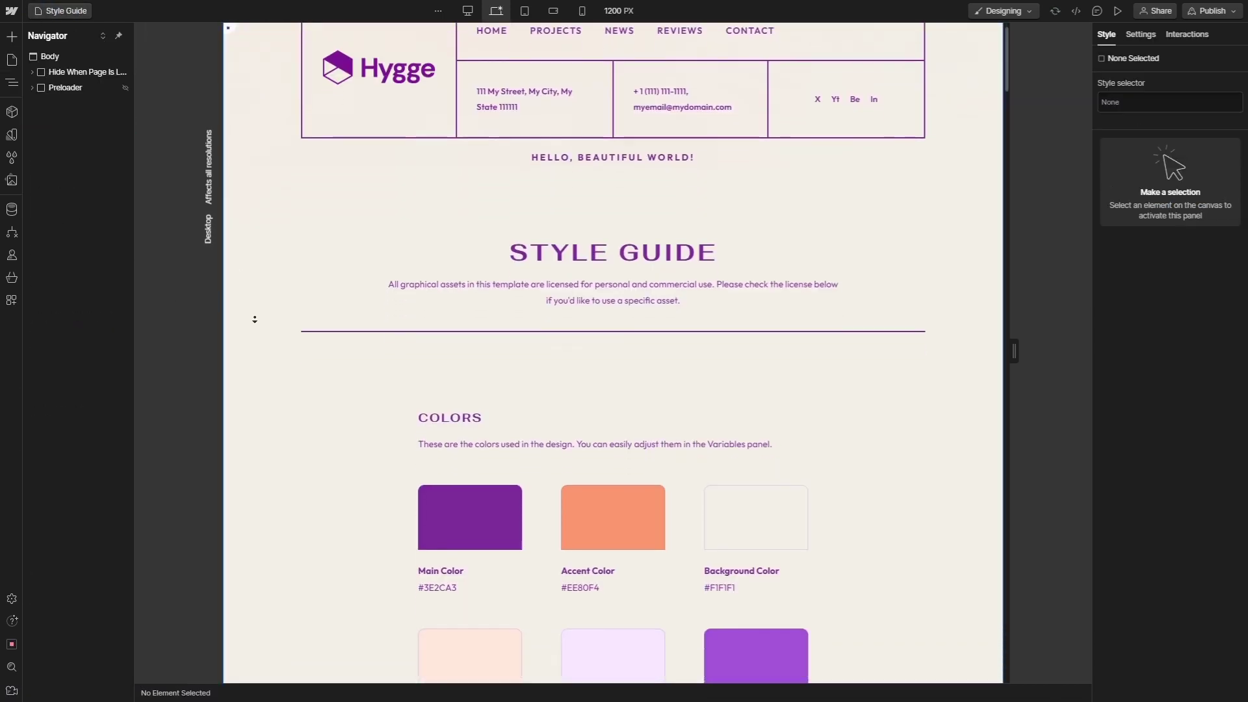
{"action": "scroll", "coordinate": [255, 368], "scroll_direction": "down", "scroll_amount": 15}
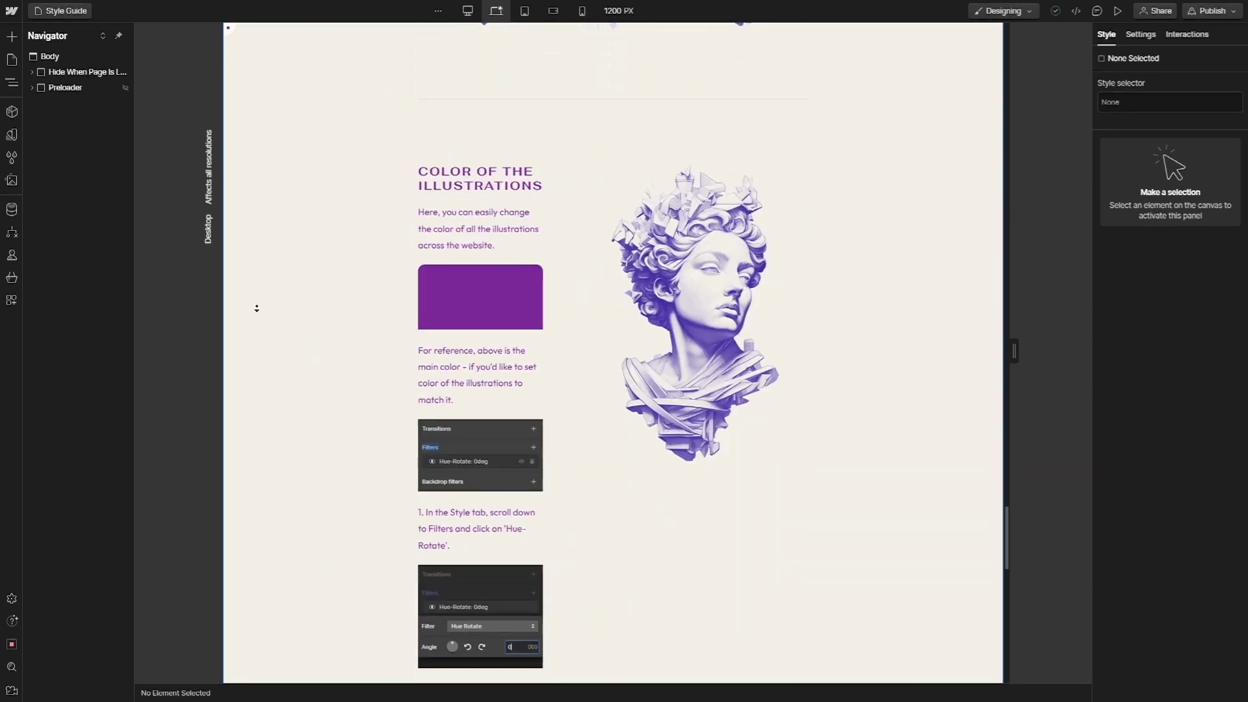
{"action": "left_click", "coordinate": [696, 193]}
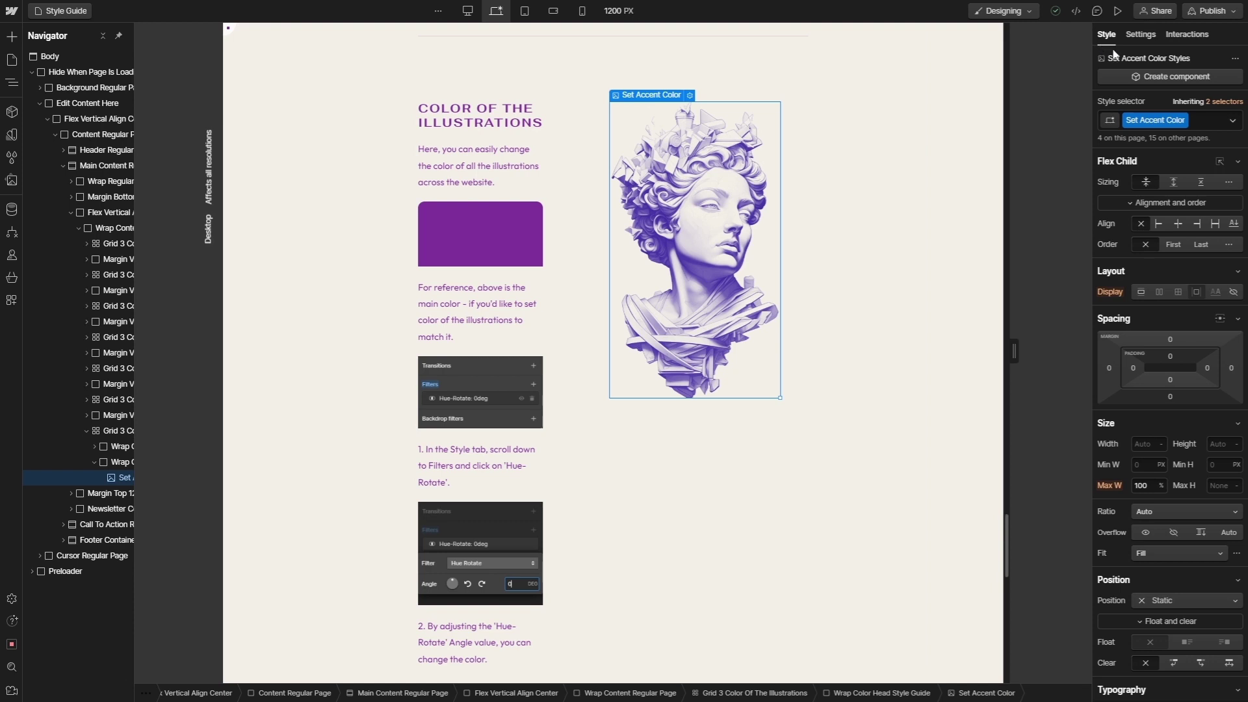
{"action": "scroll", "coordinate": [1120, 541], "scroll_direction": "down", "scroll_amount": 15}
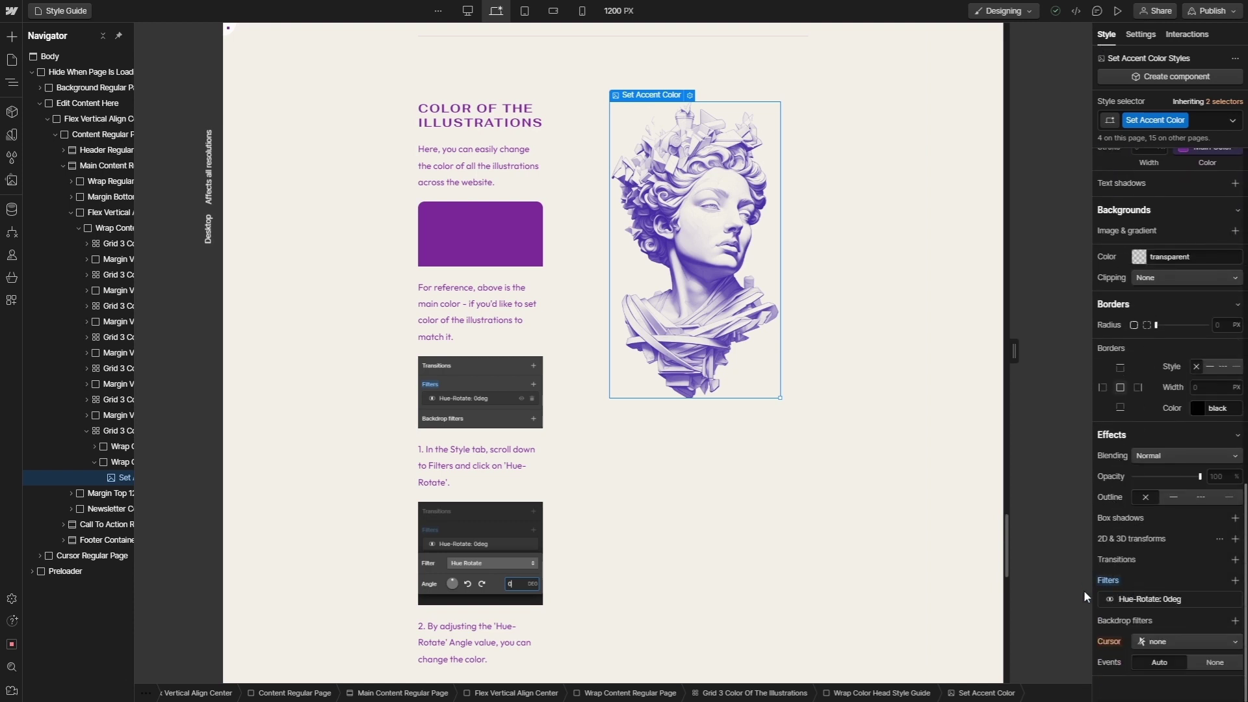
{"action": "left_click", "coordinate": [1154, 598]}
{"action": "left_click_drag", "start_coordinate": [1137, 648], "coordinate": [1164, 627]}
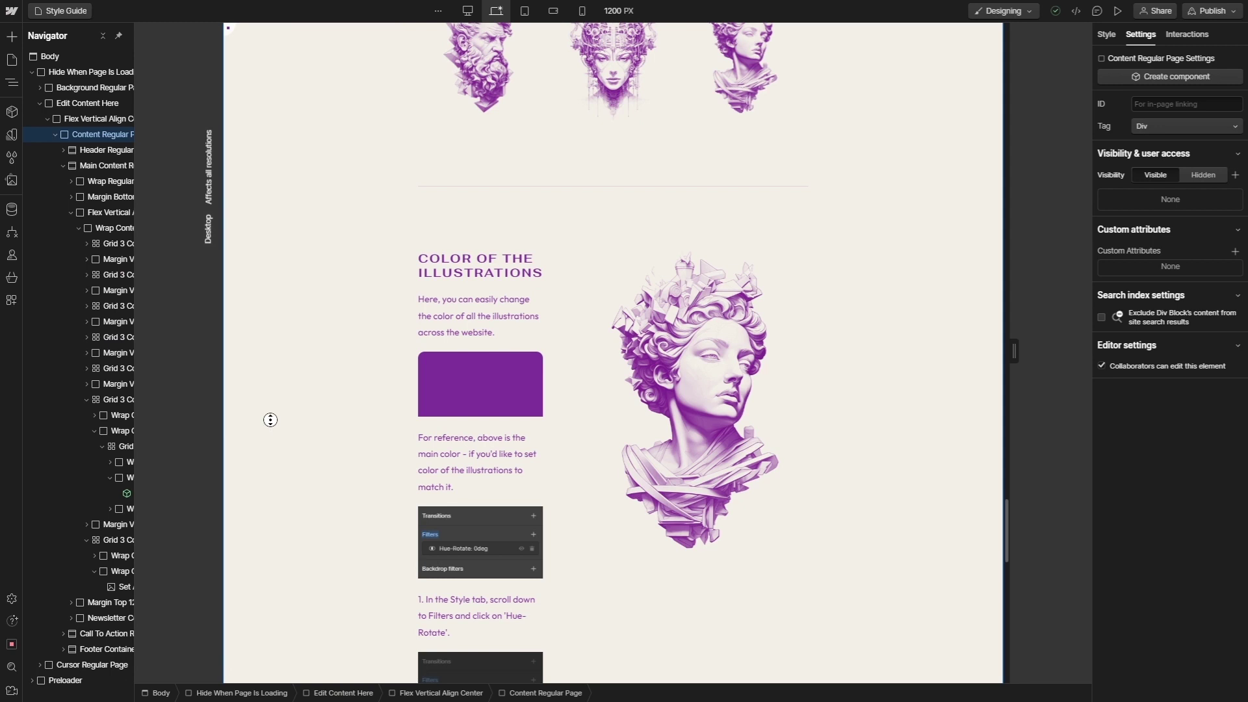
Replace the middle illustration in the Image 01 component with the uploaded file Awesome-Chief.png and leave the component
{"action": "scroll", "coordinate": [267, 420], "scroll_direction": "up", "scroll_amount": 5}
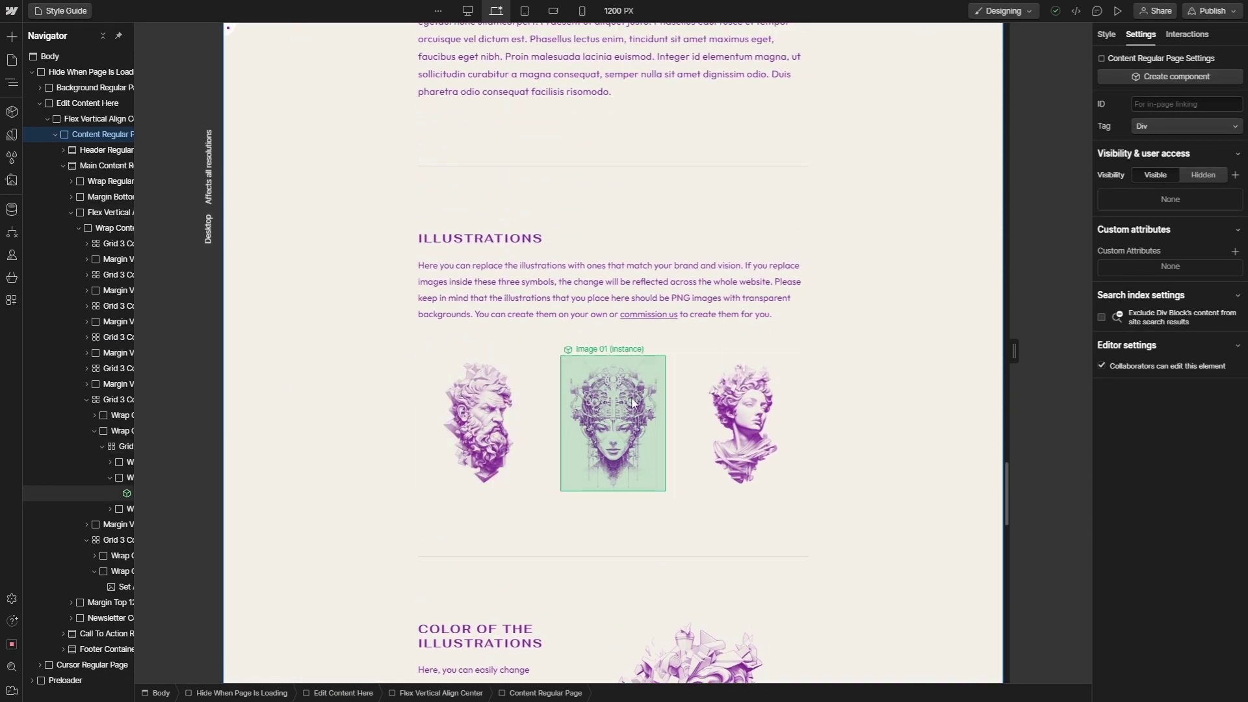
{"action": "left_click", "coordinate": [605, 417]}
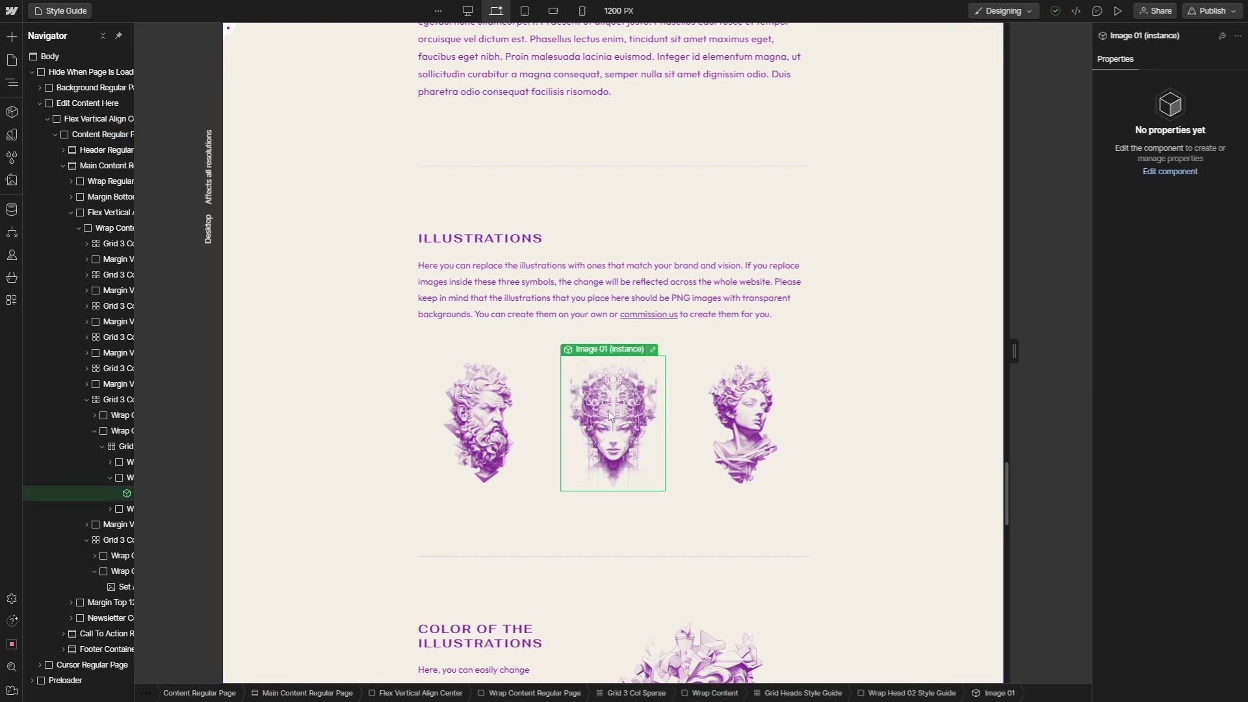
{"action": "double_click", "coordinate": [598, 398]}
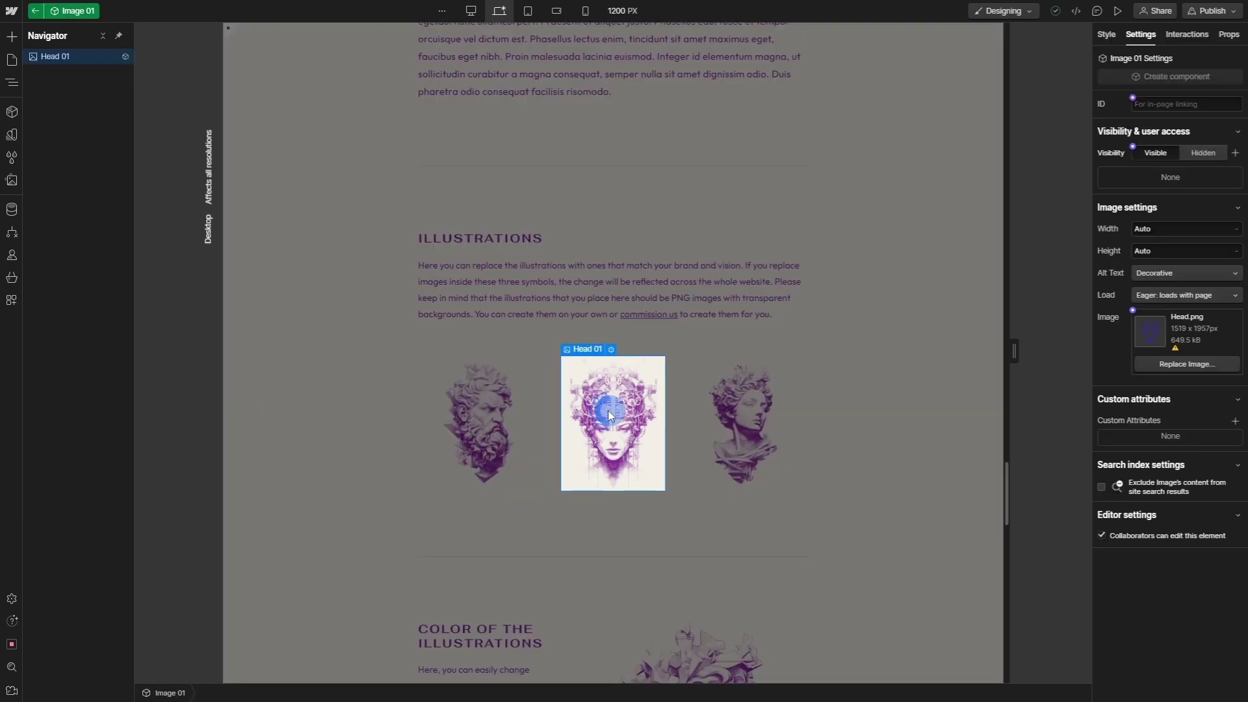
{"action": "left_click", "coordinate": [1187, 364]}
{"action": "left_click", "coordinate": [169, 57]}
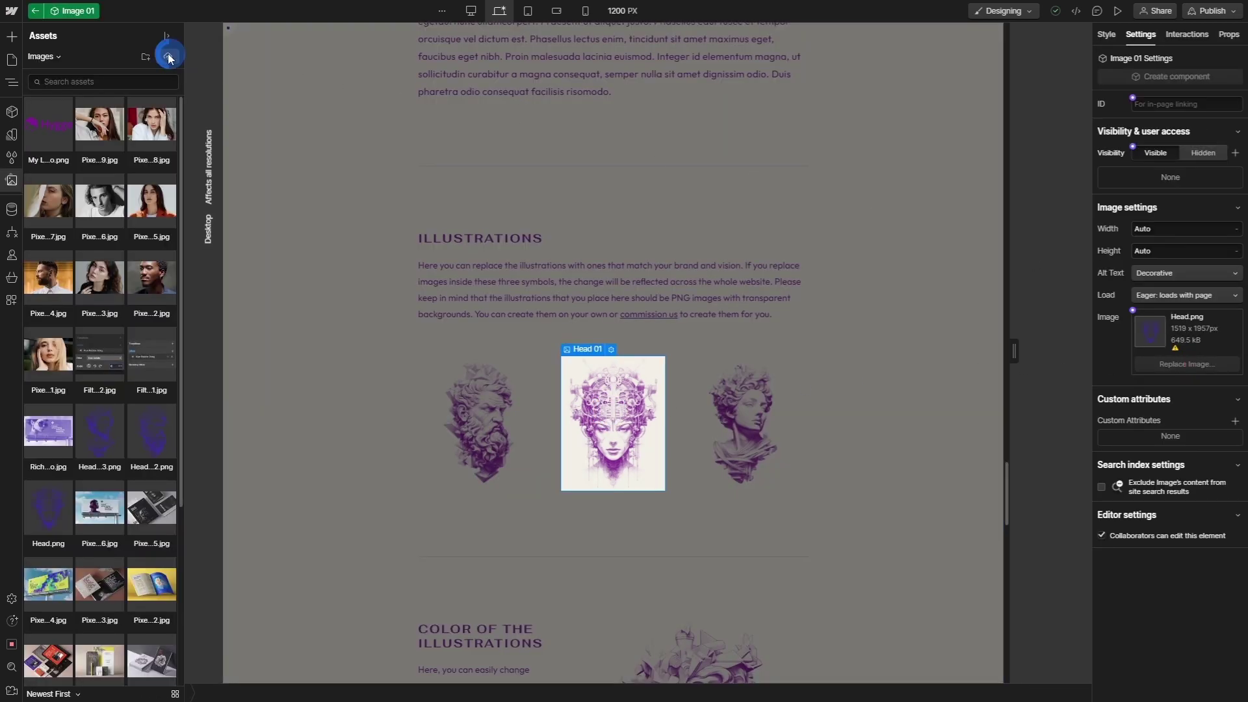
{"action": "left_click", "coordinate": [102, 107]}
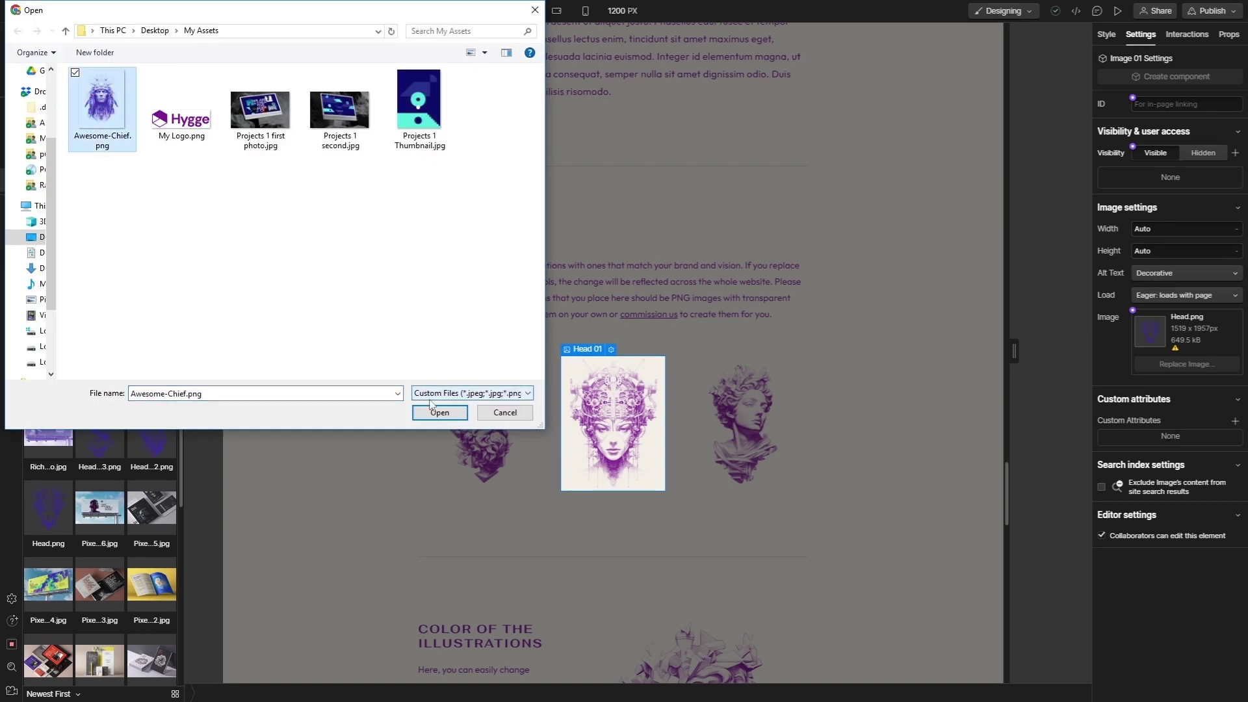
{"action": "left_click", "coordinate": [432, 410]}
{"action": "left_click", "coordinate": [46, 134]}
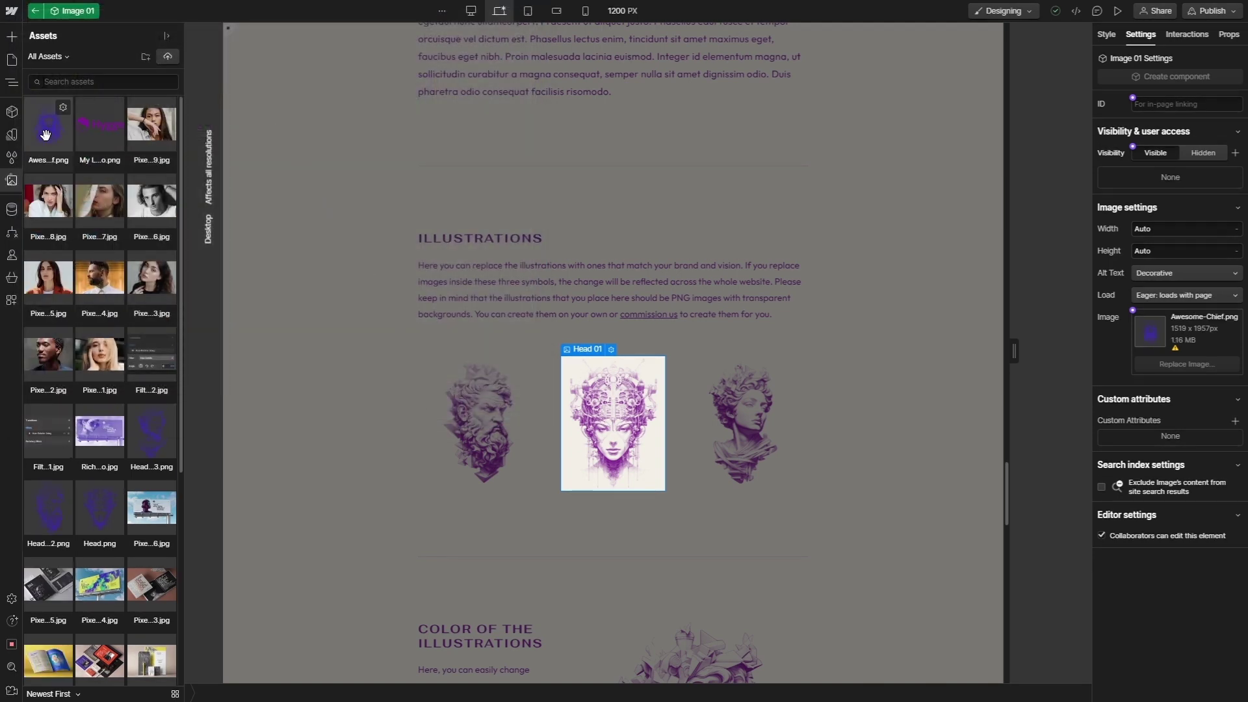
{"action": "left_click", "coordinate": [37, 12]}
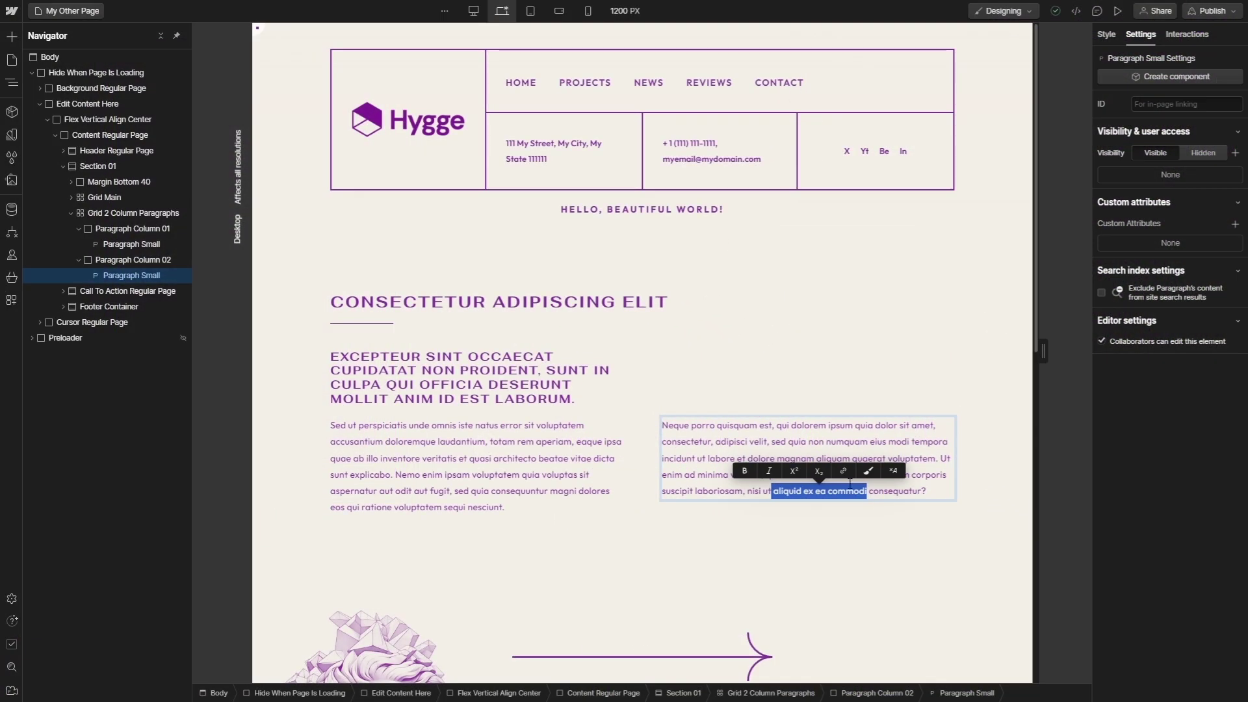
Turn the words "aliquid ex ea commodi" in the second paragraph column of My Other Page into a link
{"action": "left_click", "coordinate": [843, 471]}
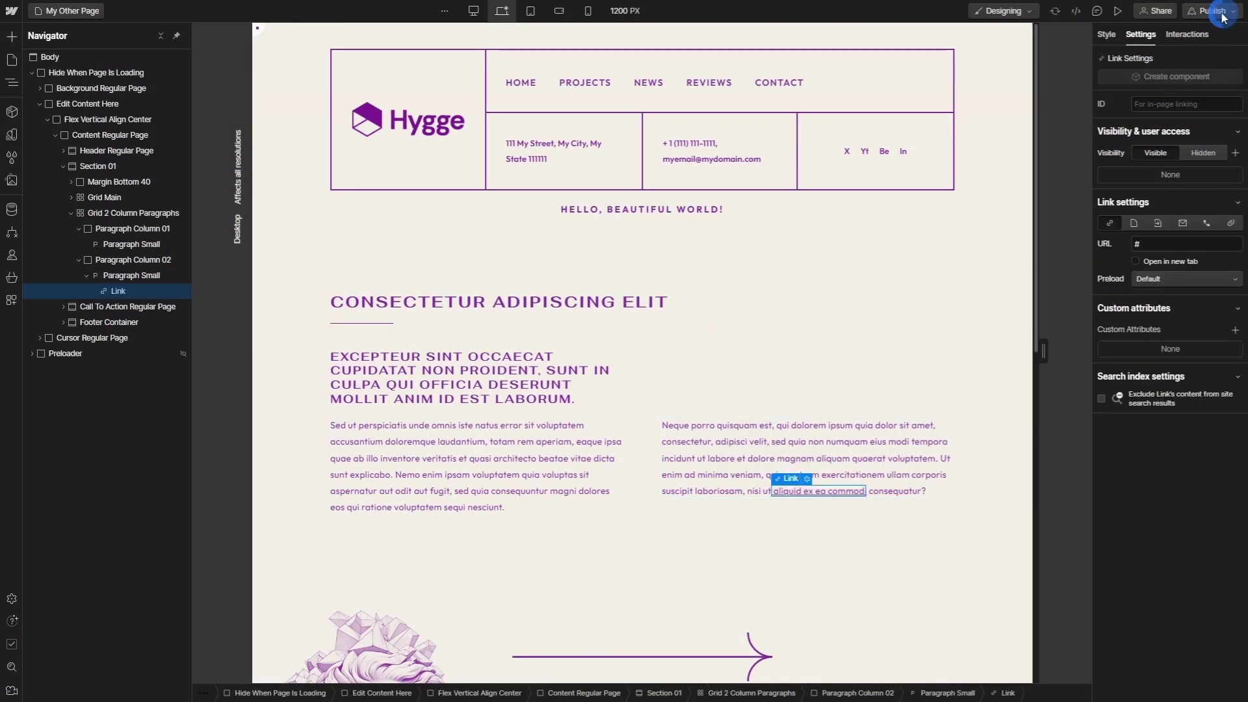
Publish the site with the newly added text link
{"action": "left_click", "coordinate": [1212, 11]}
{"action": "left_click", "coordinate": [1178, 200]}
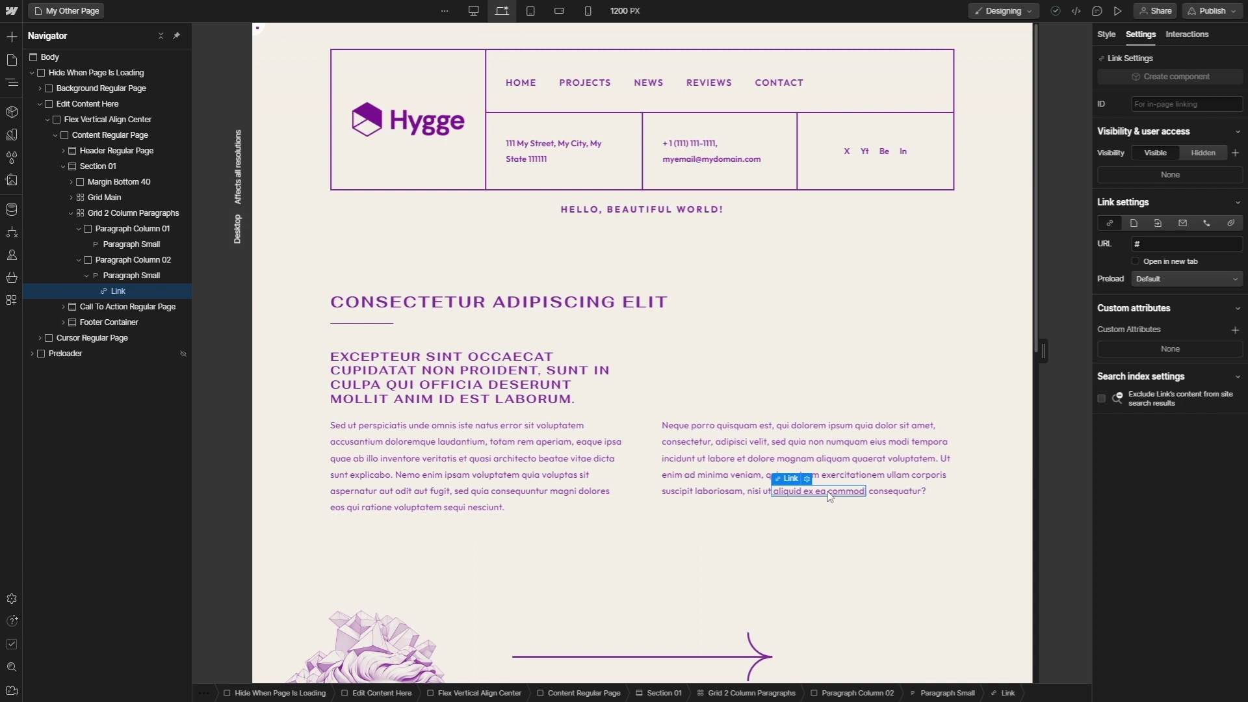
Assign the existing Cursor Link class to the text link in the second paragraph column and republish the site
{"action": "left_click", "coordinate": [1107, 34]}
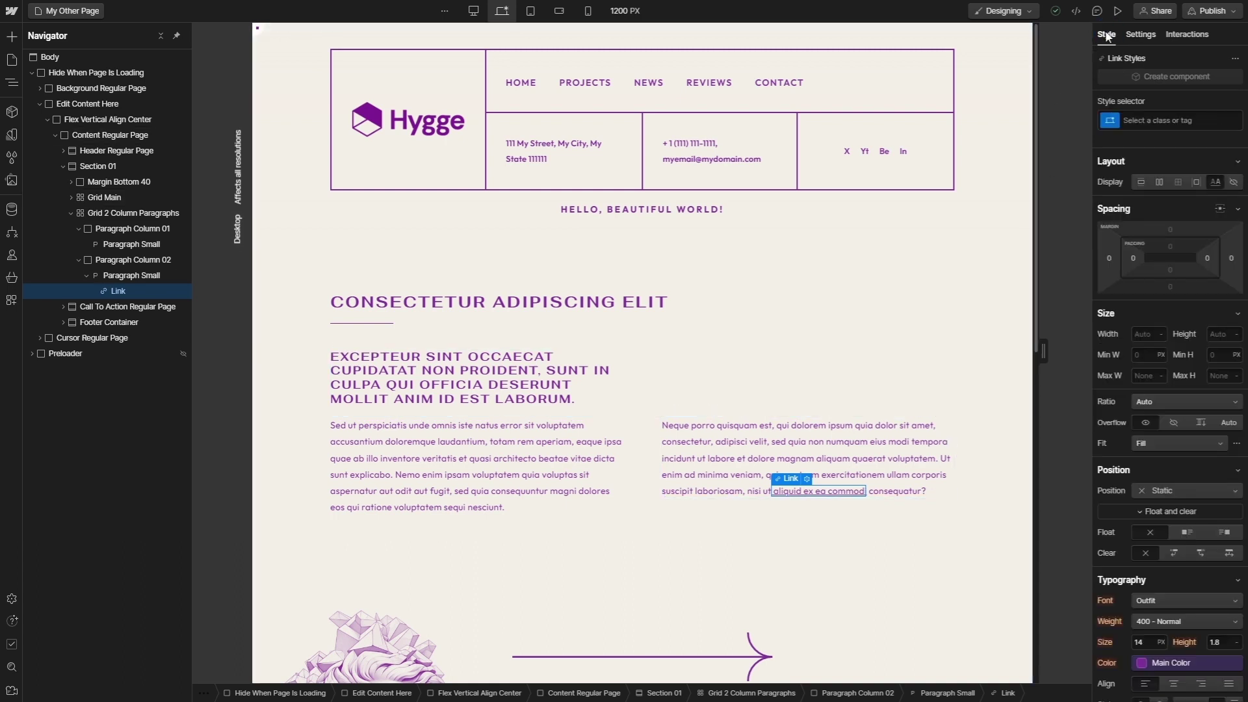
{"action": "left_click", "coordinate": [1148, 118]}
{"action": "type", "text": "cursor li"}
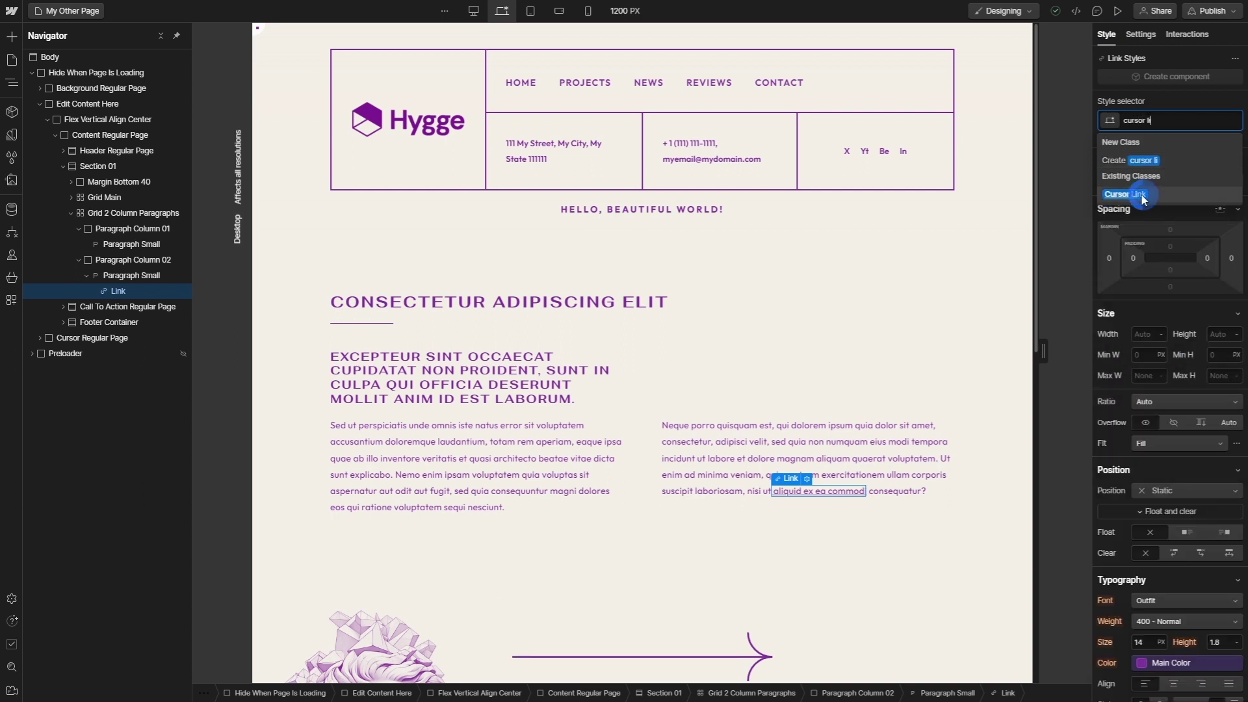
{"action": "left_click", "coordinate": [1125, 194]}
{"action": "left_click", "coordinate": [1210, 12]}
{"action": "left_click", "coordinate": [1165, 201]}
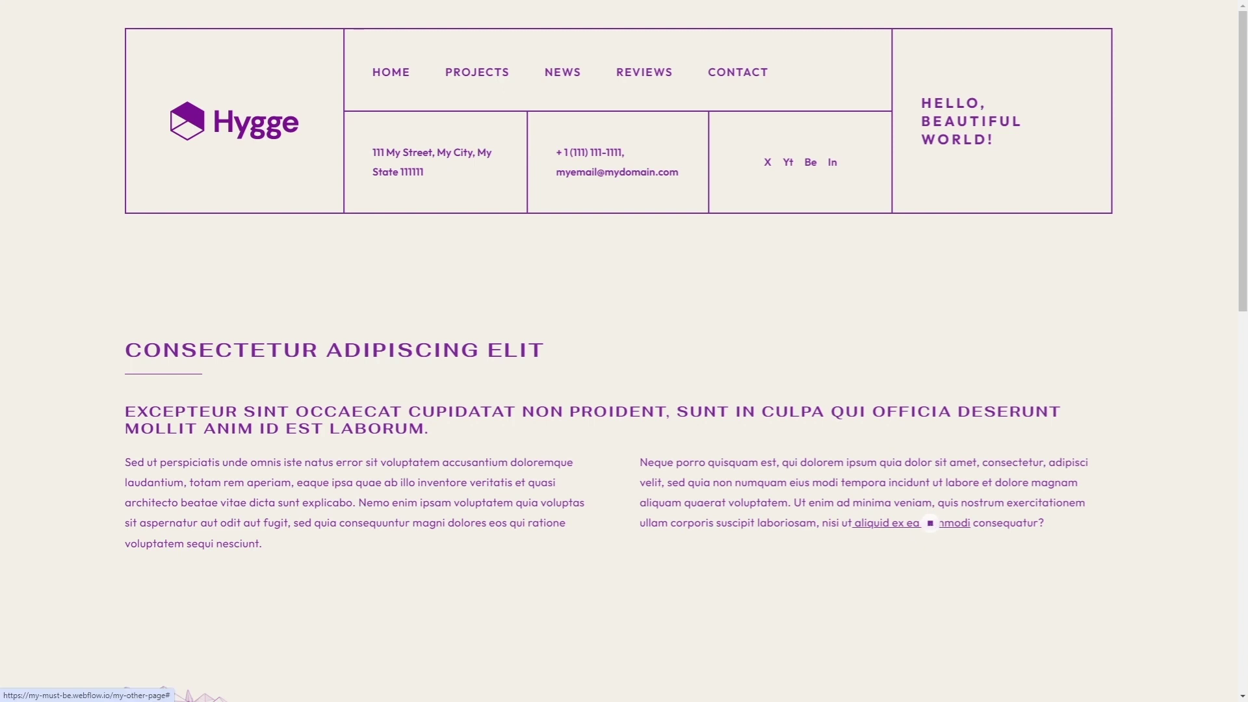
Add a Div Block to Section 01 and place it directly above the billboard image
{"action": "scroll", "coordinate": [565, 410], "scroll_direction": "down", "scroll_amount": 3}
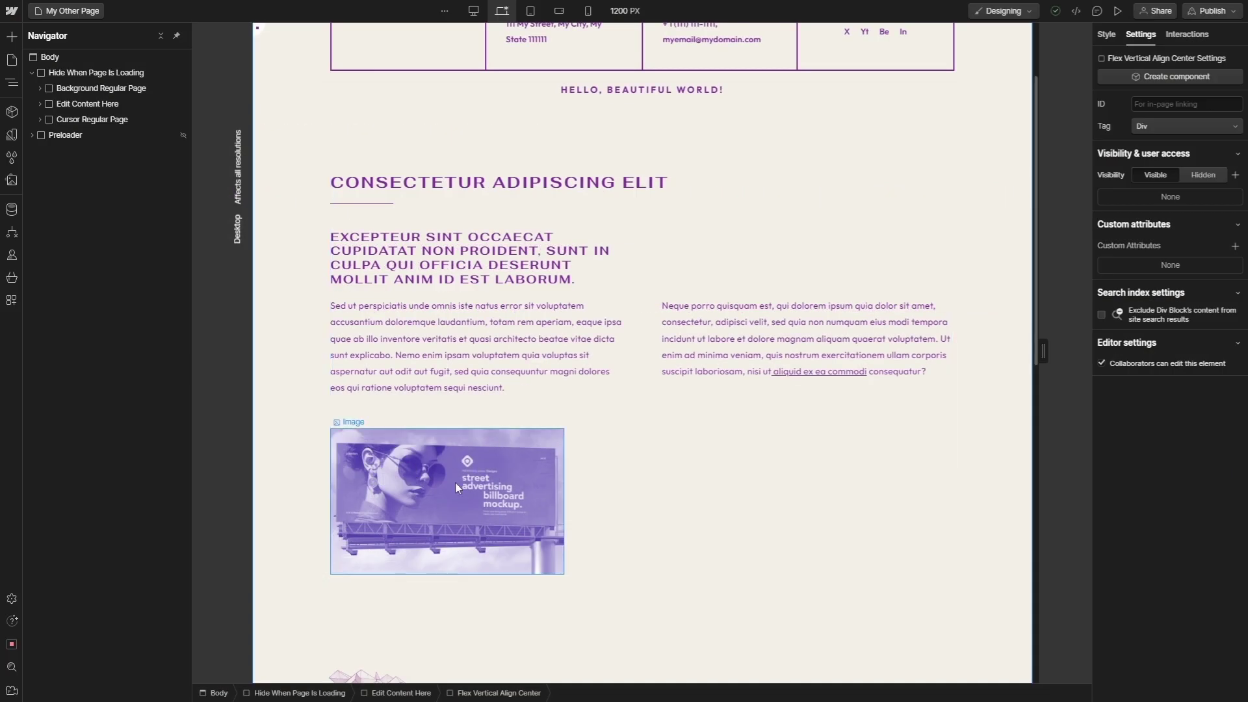
{"action": "left_click", "coordinate": [455, 486]}
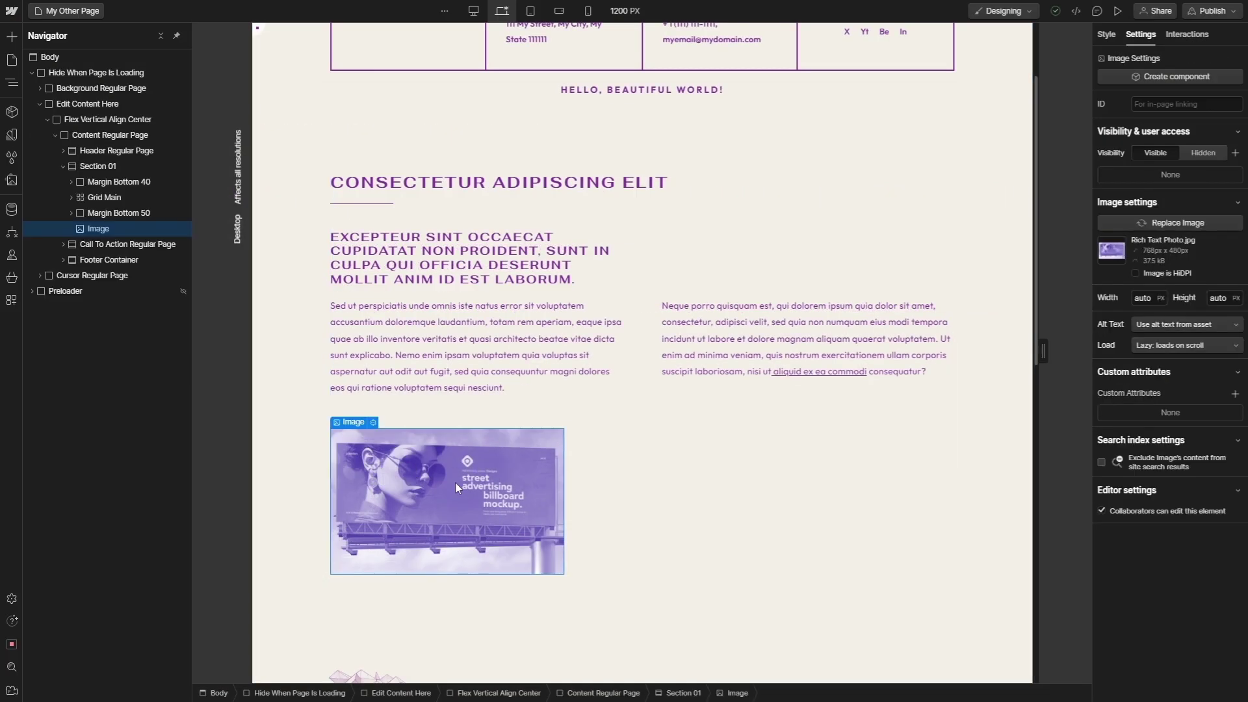
{"action": "left_click", "coordinate": [1105, 35]}
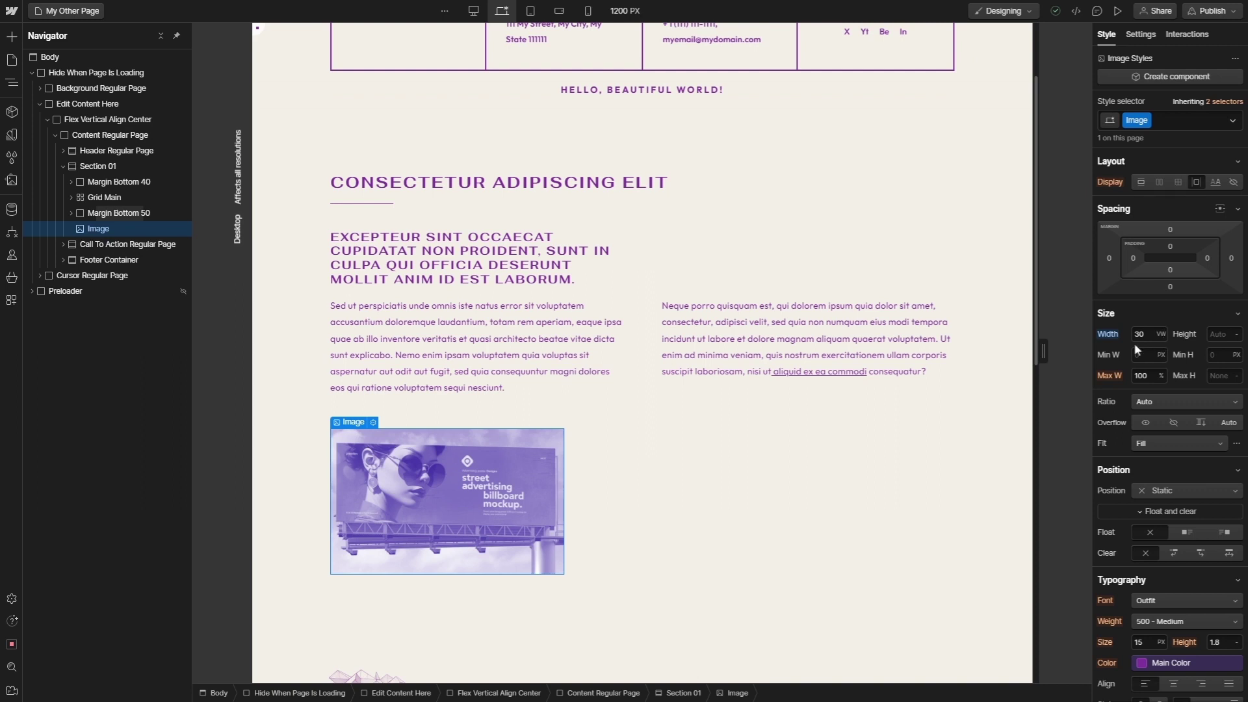
{"action": "left_click", "coordinate": [99, 166]}
{"action": "left_click", "coordinate": [11, 37]}
{"action": "left_click", "coordinate": [46, 278]}
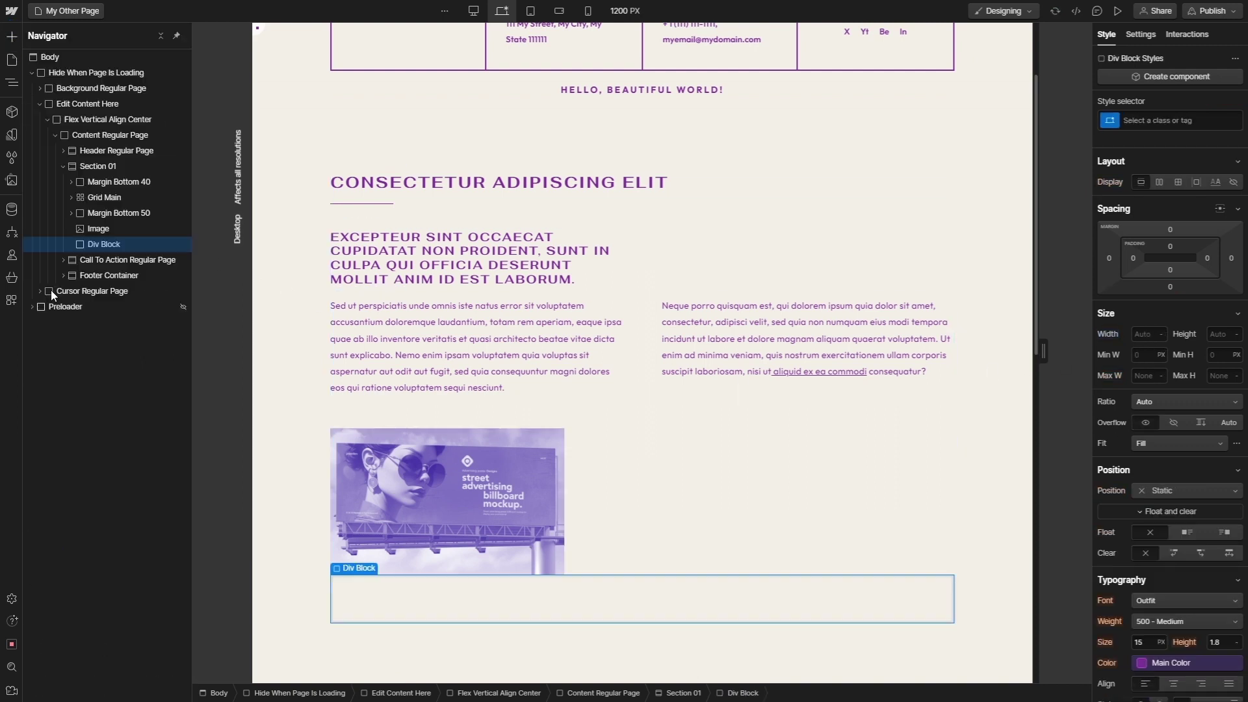
{"action": "left_click_drag", "start_coordinate": [94, 246], "coordinate": [96, 225]}
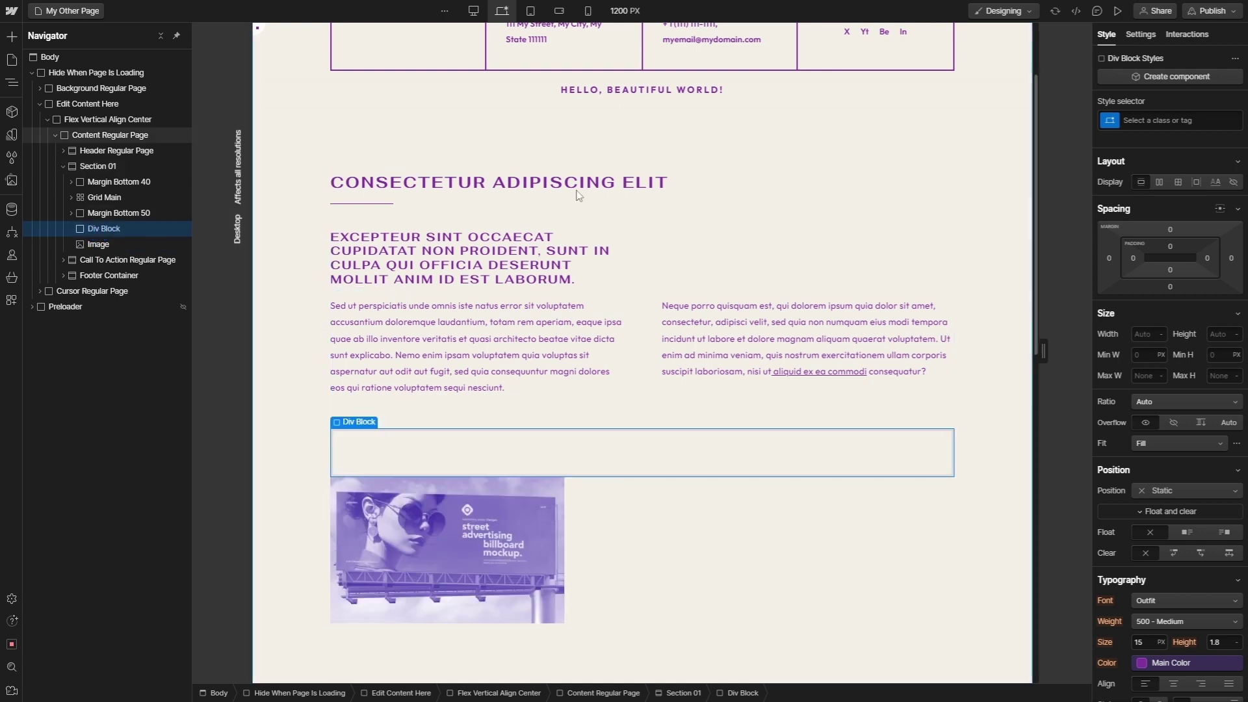
Assign the existing Cursor Photo class to the new Div Block and nest the billboard image inside it
{"action": "left_click", "coordinate": [1148, 119]}
{"action": "type", "text": "cursor pho"}
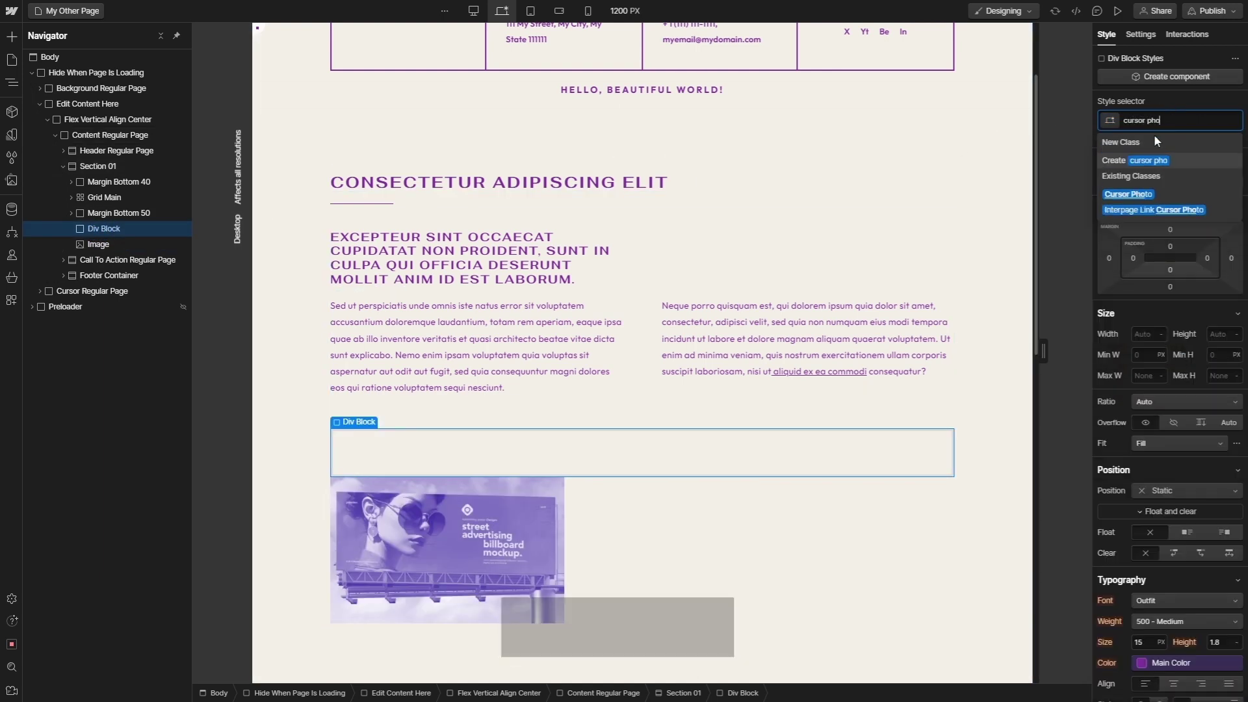
{"action": "left_click", "coordinate": [1129, 194]}
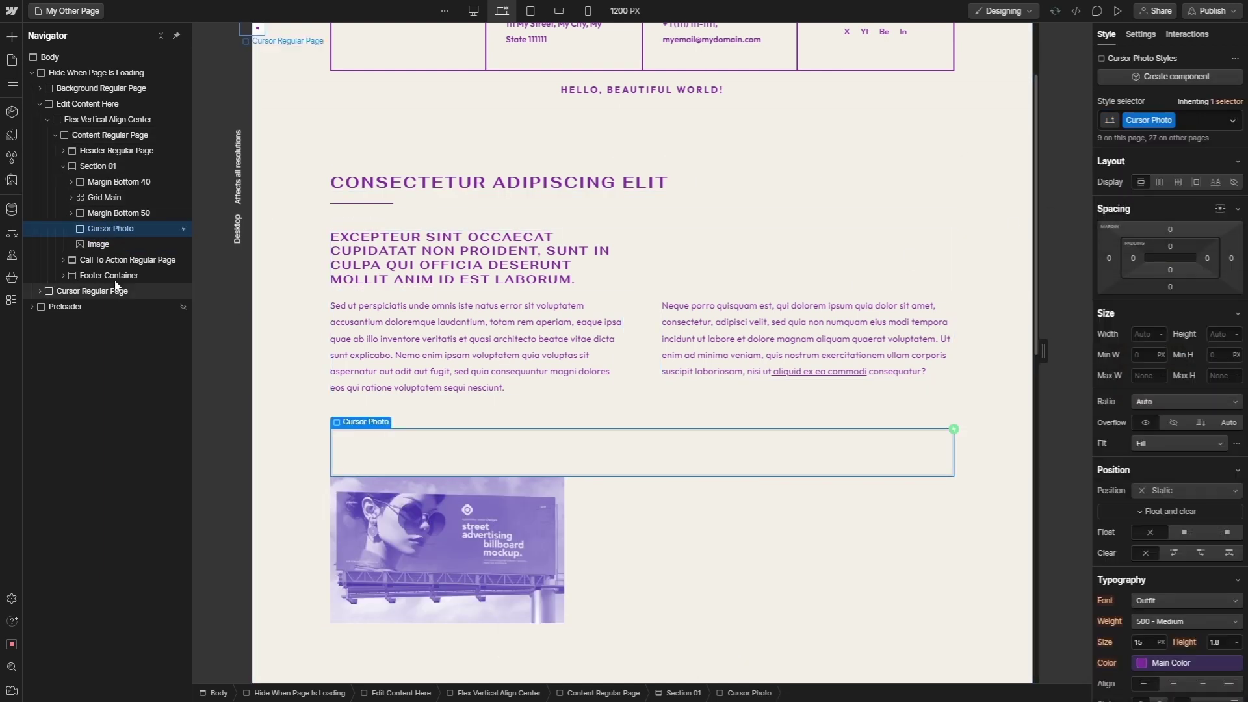
{"action": "left_click_drag", "start_coordinate": [89, 247], "coordinate": [99, 233]}
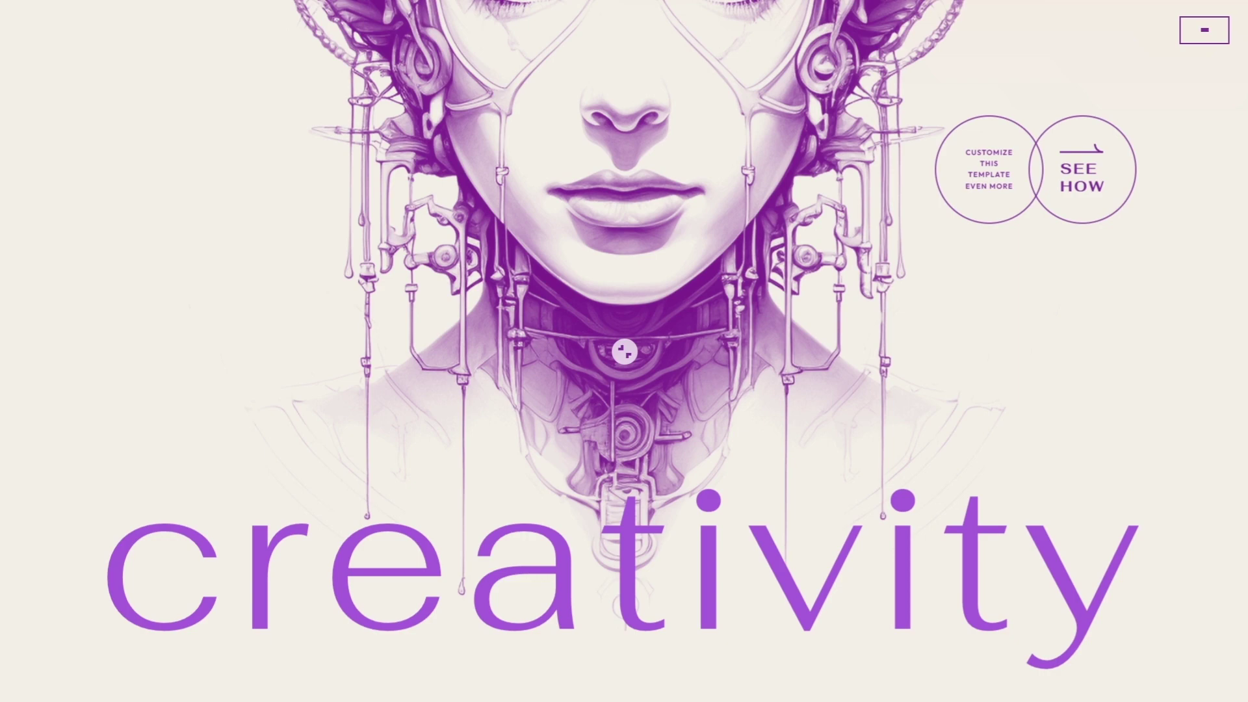
Test the text link below the How We Work paragraph on the published homepage and view the page it opens
{"action": "scroll", "coordinate": [624, 351], "scroll_direction": "down", "scroll_amount": 5}
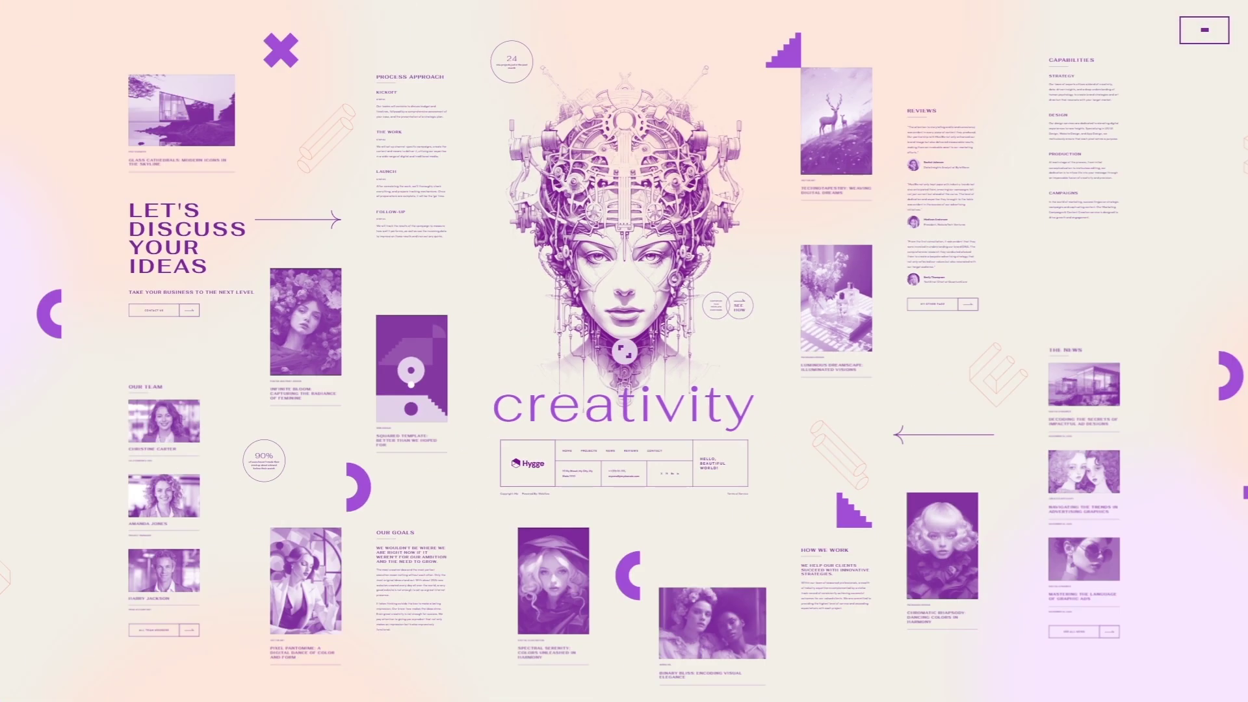
{"action": "scroll", "coordinate": [625, 352], "scroll_direction": "down", "scroll_amount": 5}
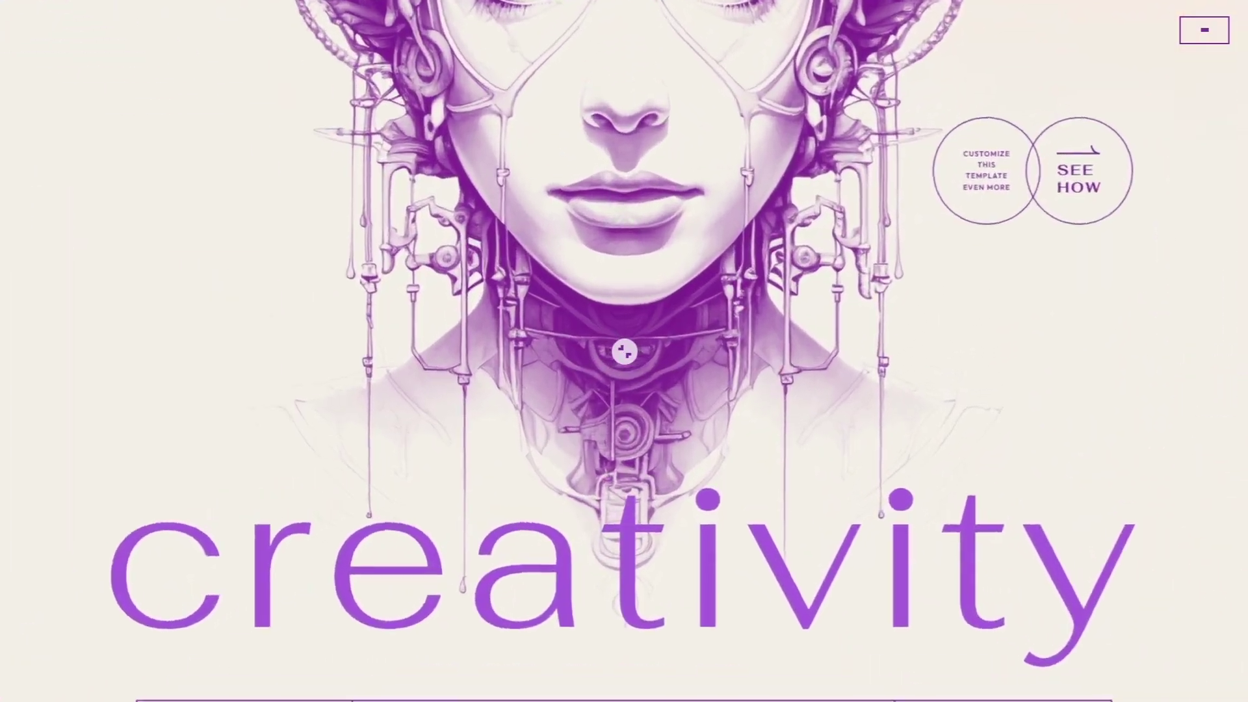
{"action": "scroll", "coordinate": [625, 352], "scroll_direction": "down", "scroll_amount": 5}
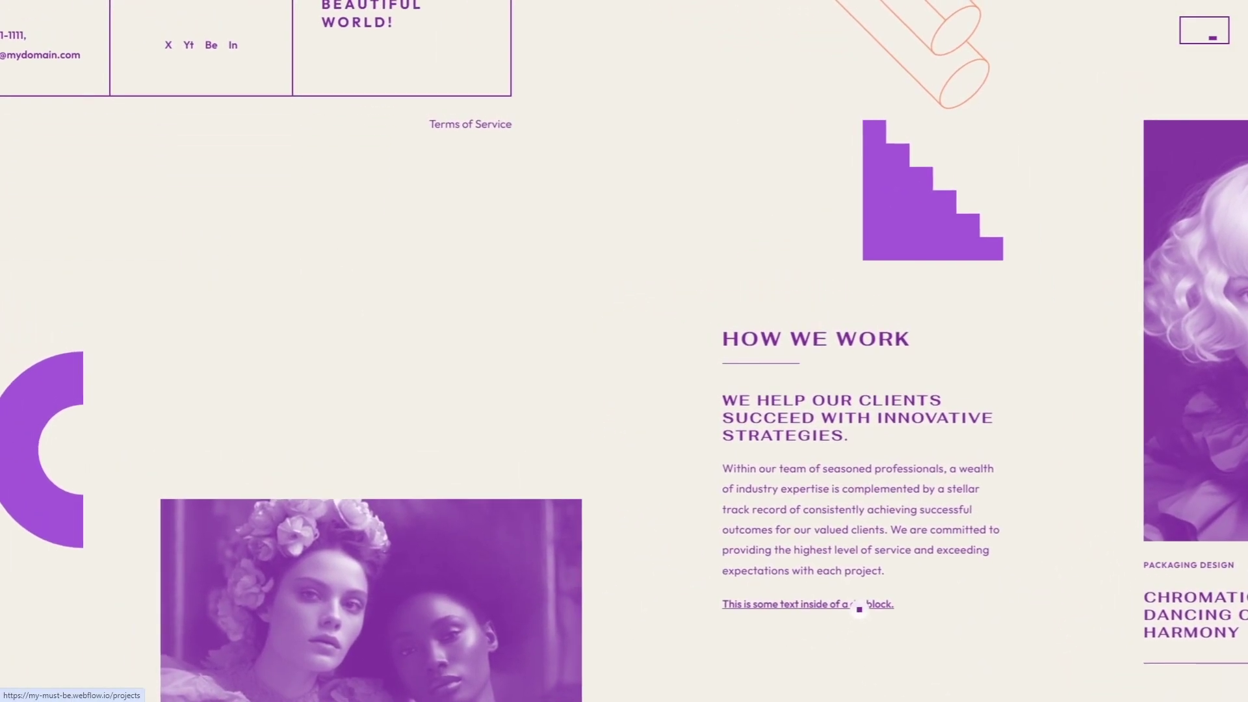
{"action": "left_click", "coordinate": [860, 608]}
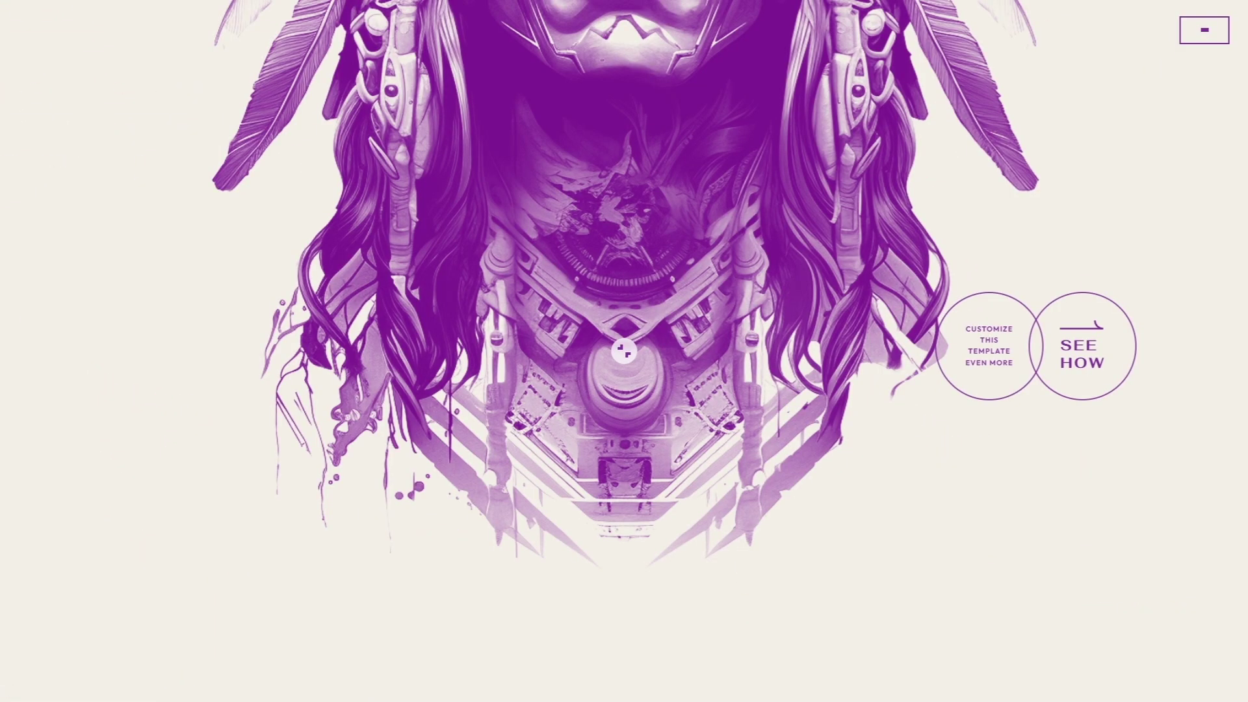
{"action": "scroll", "coordinate": [624, 351], "scroll_direction": "down", "scroll_amount": 10}
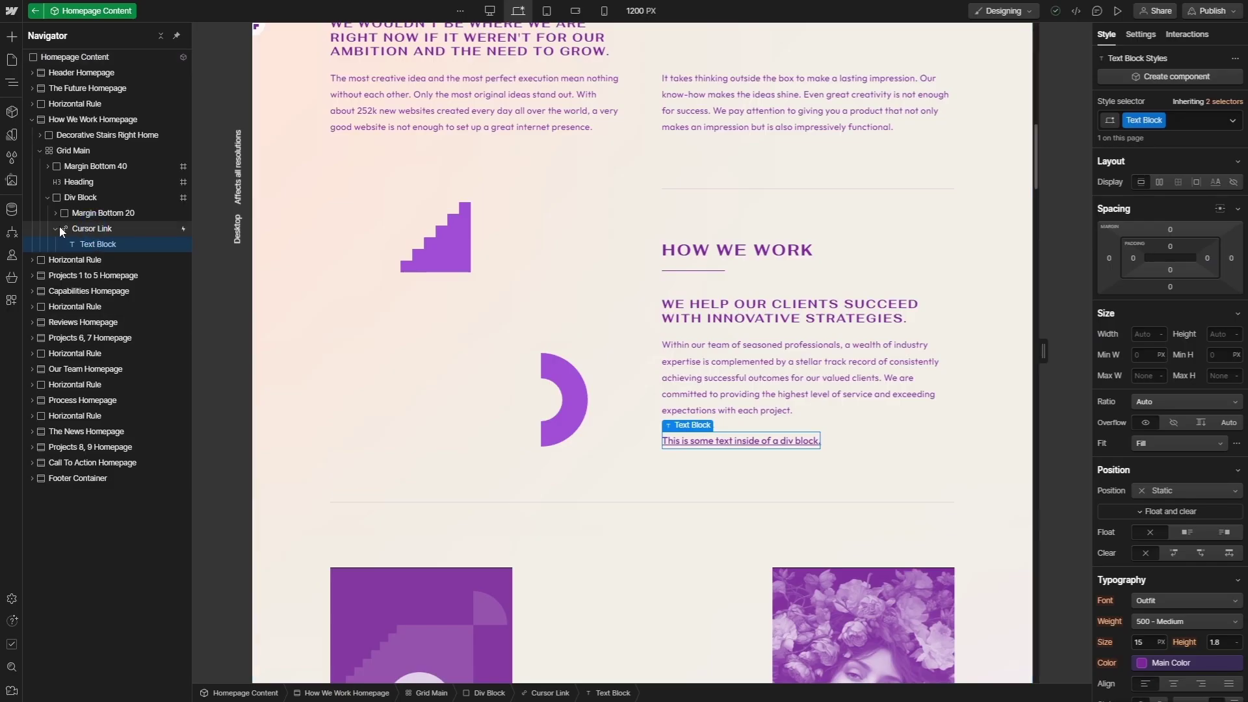
Add a Div Block after Margin Bottom 20 in the How We Work section and nest the Cursor Link inside it
{"action": "left_click", "coordinate": [56, 228]}
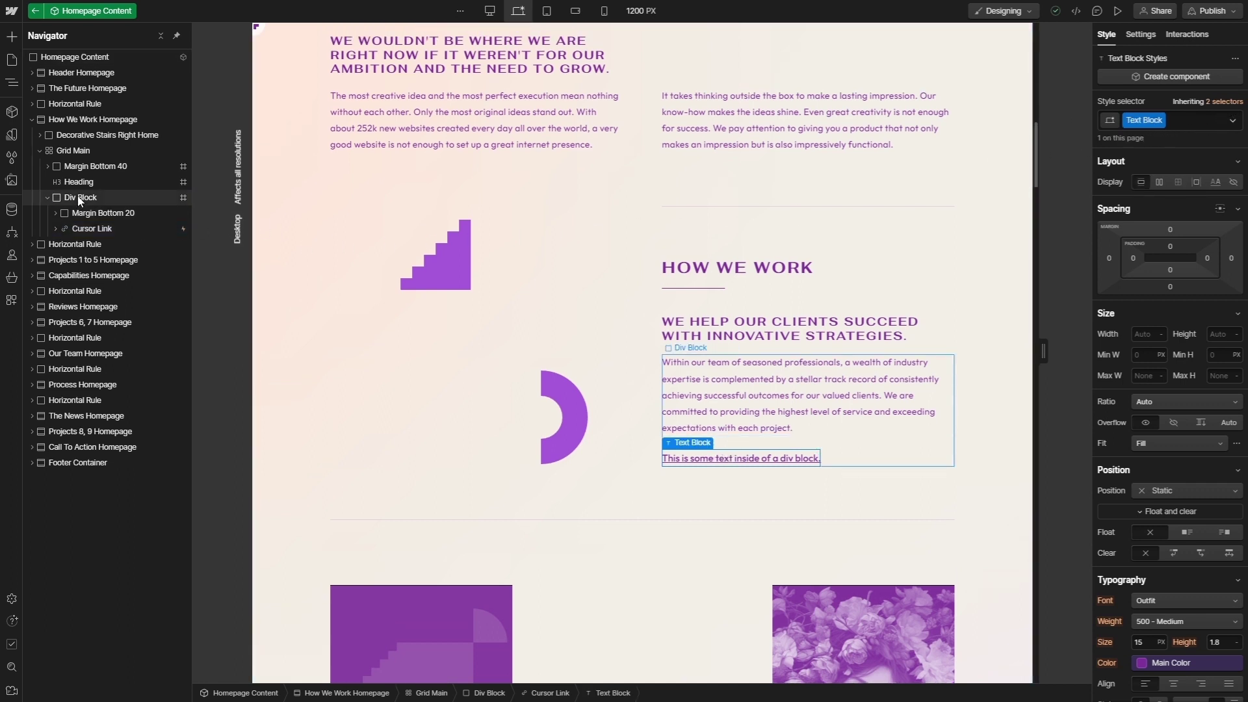
{"action": "left_click", "coordinate": [68, 196]}
{"action": "left_click", "coordinate": [12, 37]}
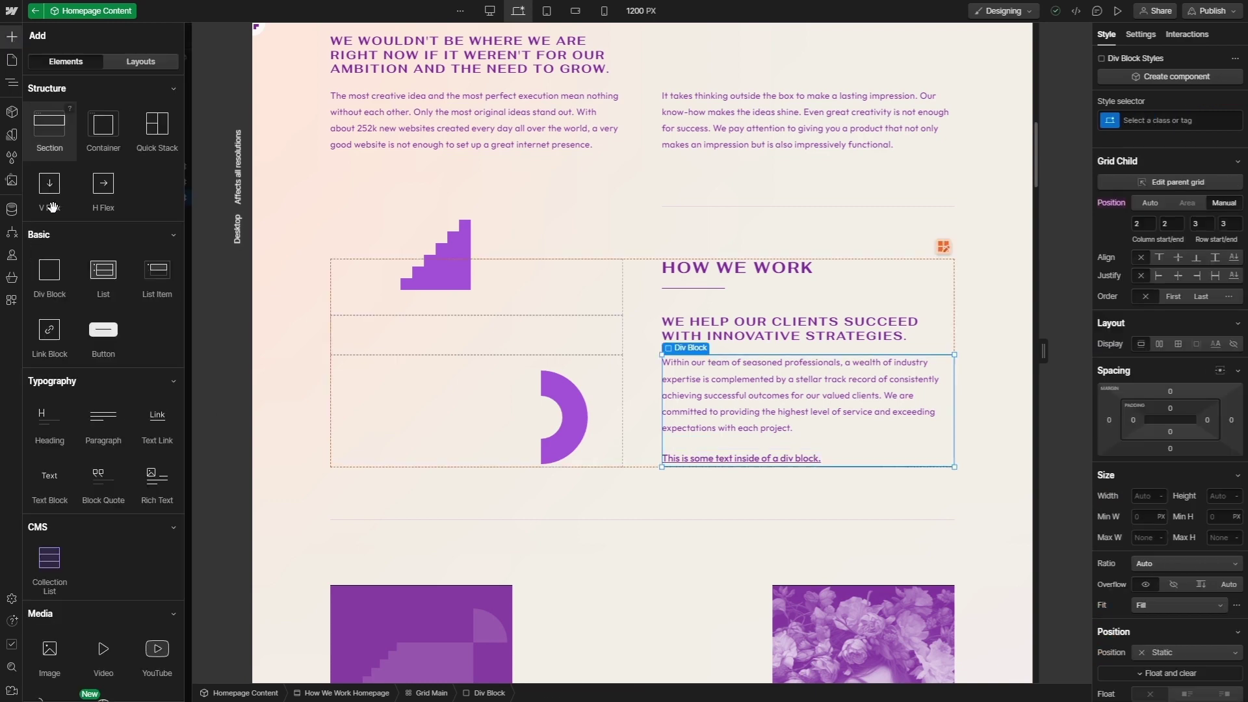
{"action": "left_click_drag", "start_coordinate": [46, 274], "coordinate": [88, 242]}
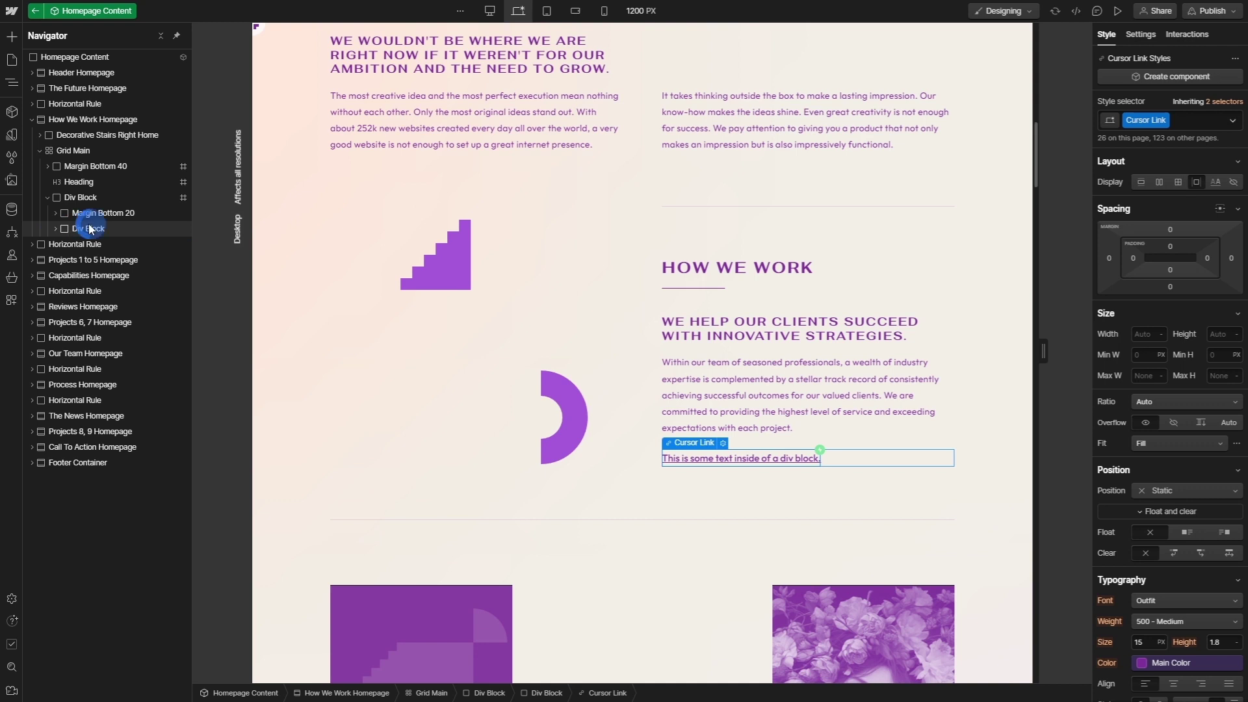
Assign the existing Link Inter Page class to the Div Block wrapping the Cursor Link
{"action": "left_click", "coordinate": [88, 228]}
{"action": "left_click", "coordinate": [1162, 120]}
{"action": "type", "text": "li"}
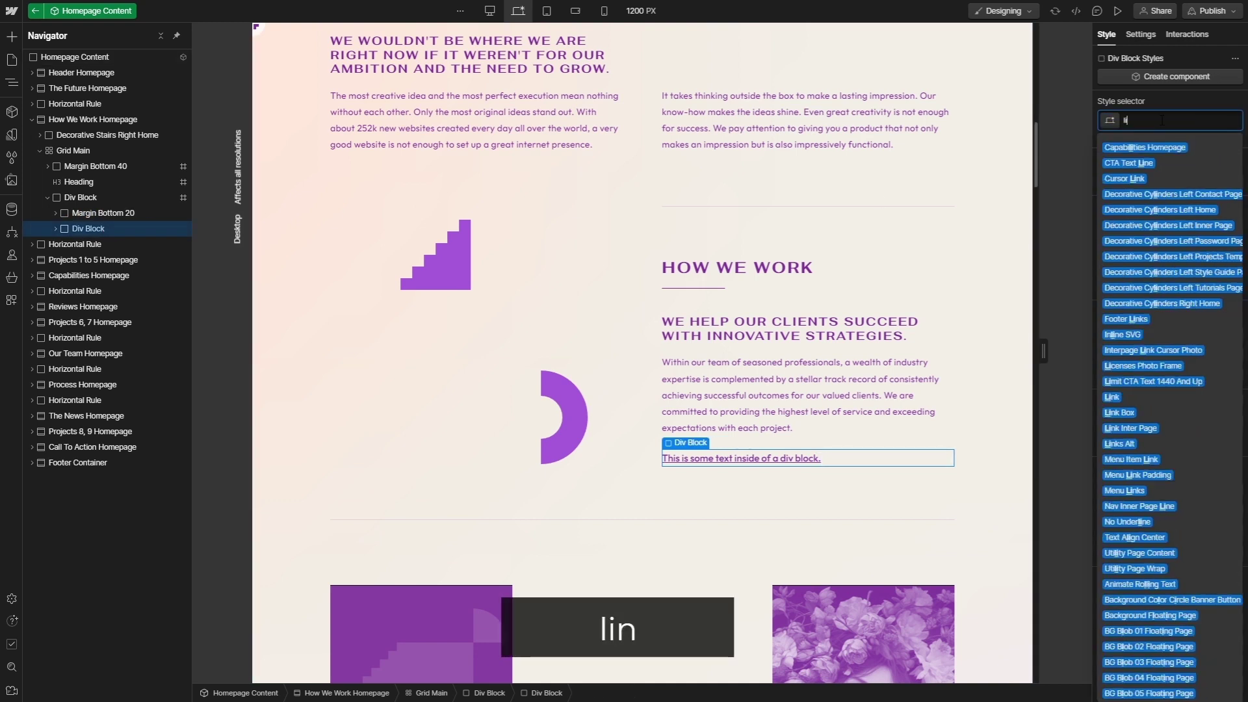
{"action": "type", "text": "nk inter"}
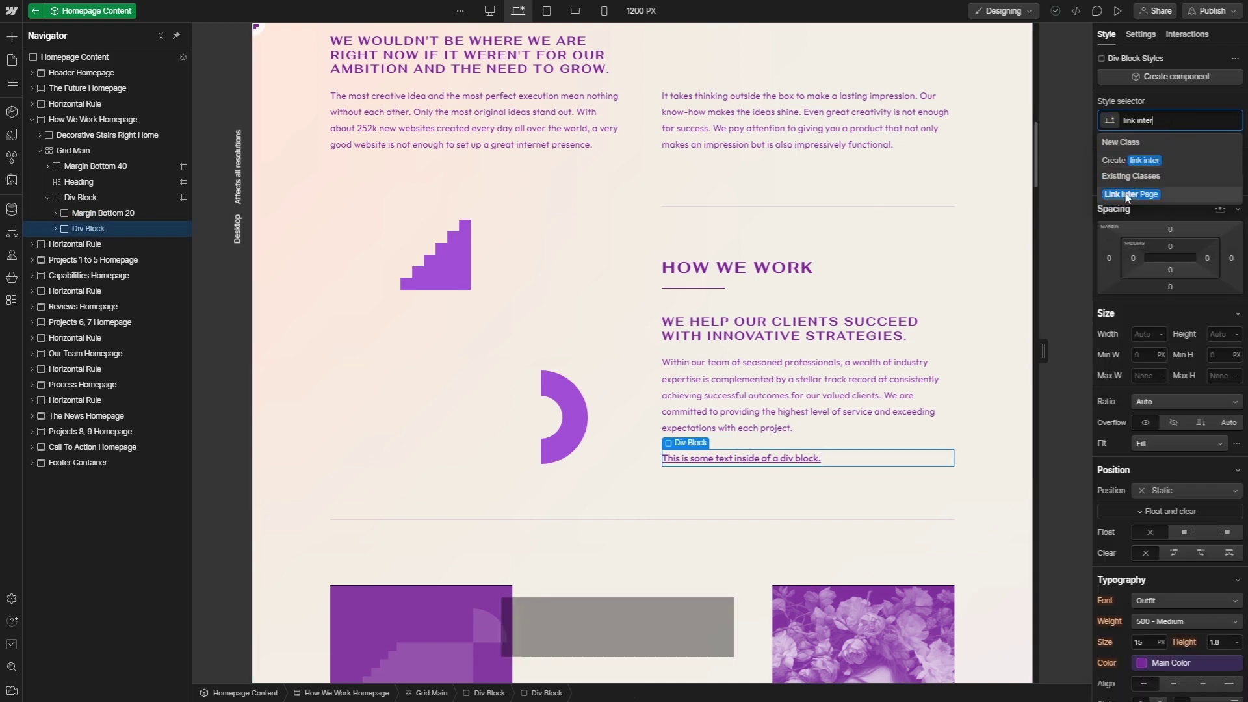
{"action": "left_click", "coordinate": [1126, 196]}
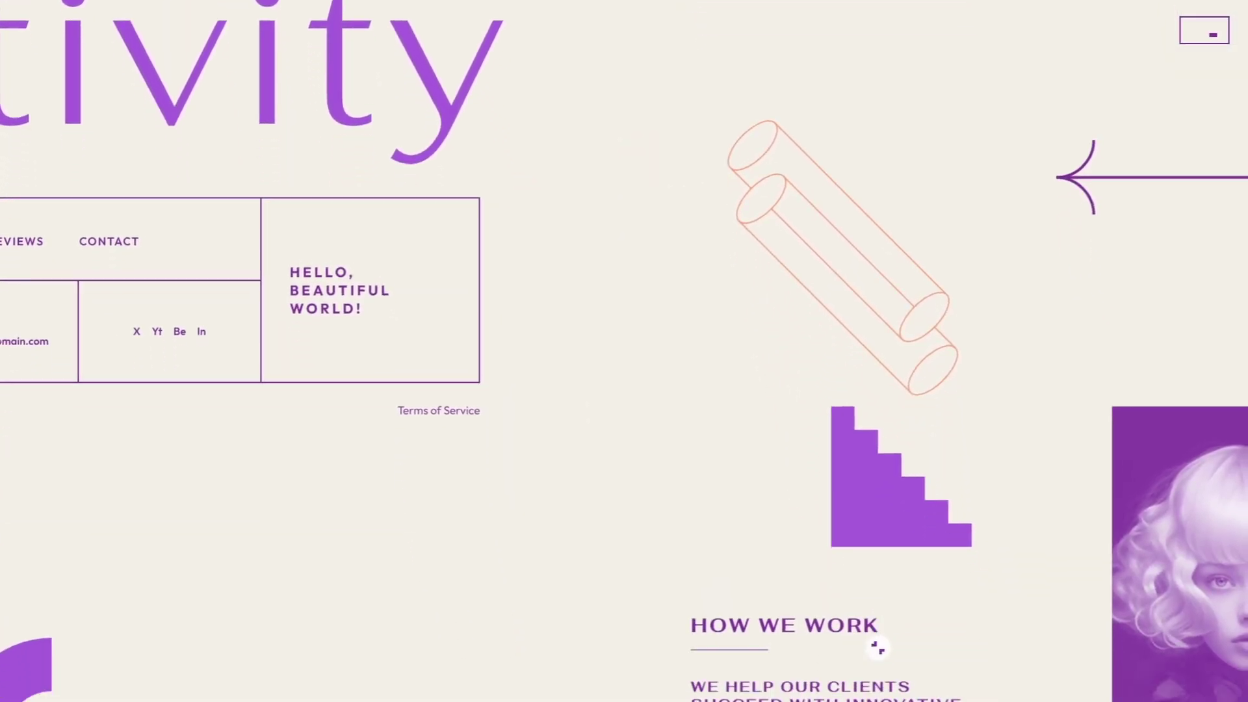
Test the How We Work text link again on the published homepage and look through the linked portfolio page
{"action": "scroll", "coordinate": [877, 647], "scroll_direction": "down", "scroll_amount": 5}
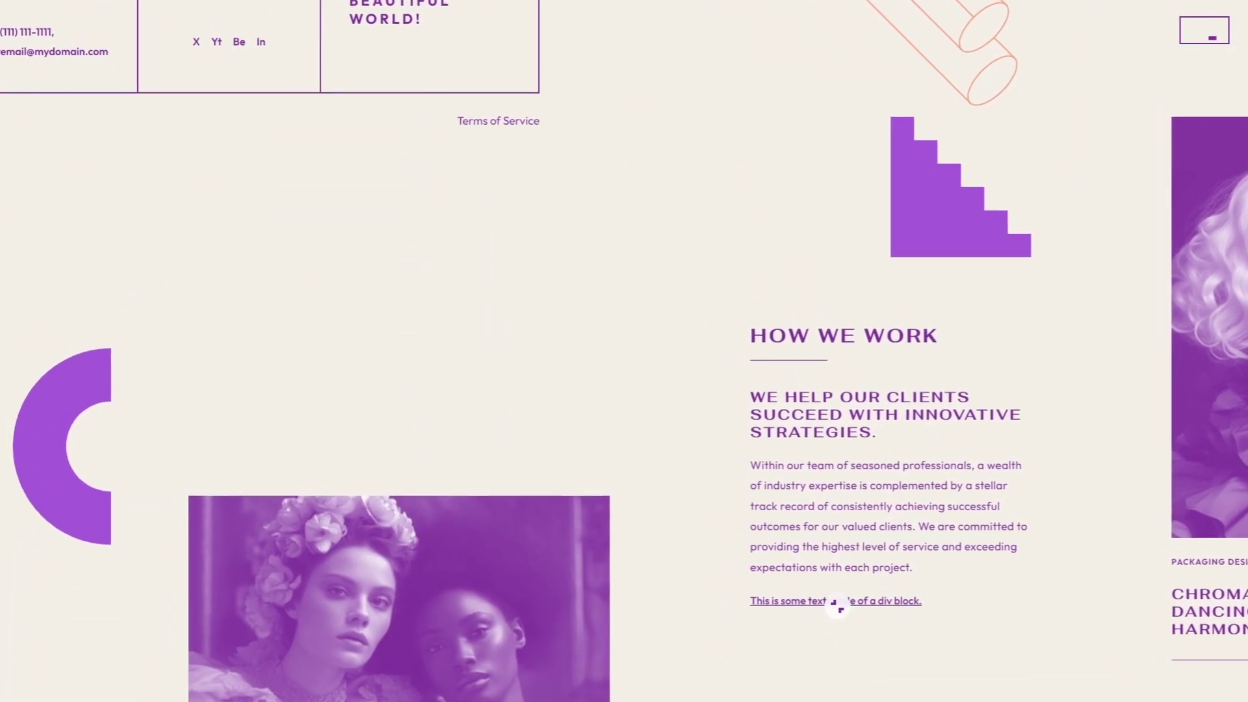
{"action": "left_click", "coordinate": [838, 610]}
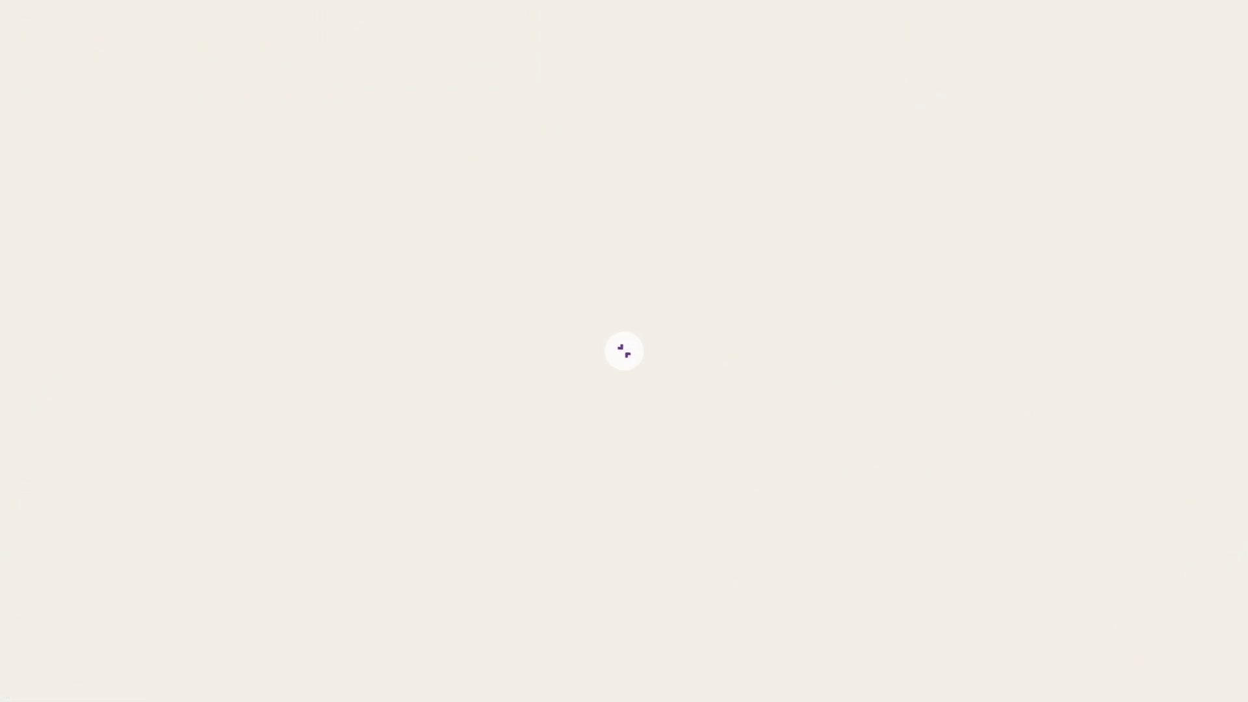
{"action": "scroll", "coordinate": [685, 632], "scroll_direction": "down", "scroll_amount": 6}
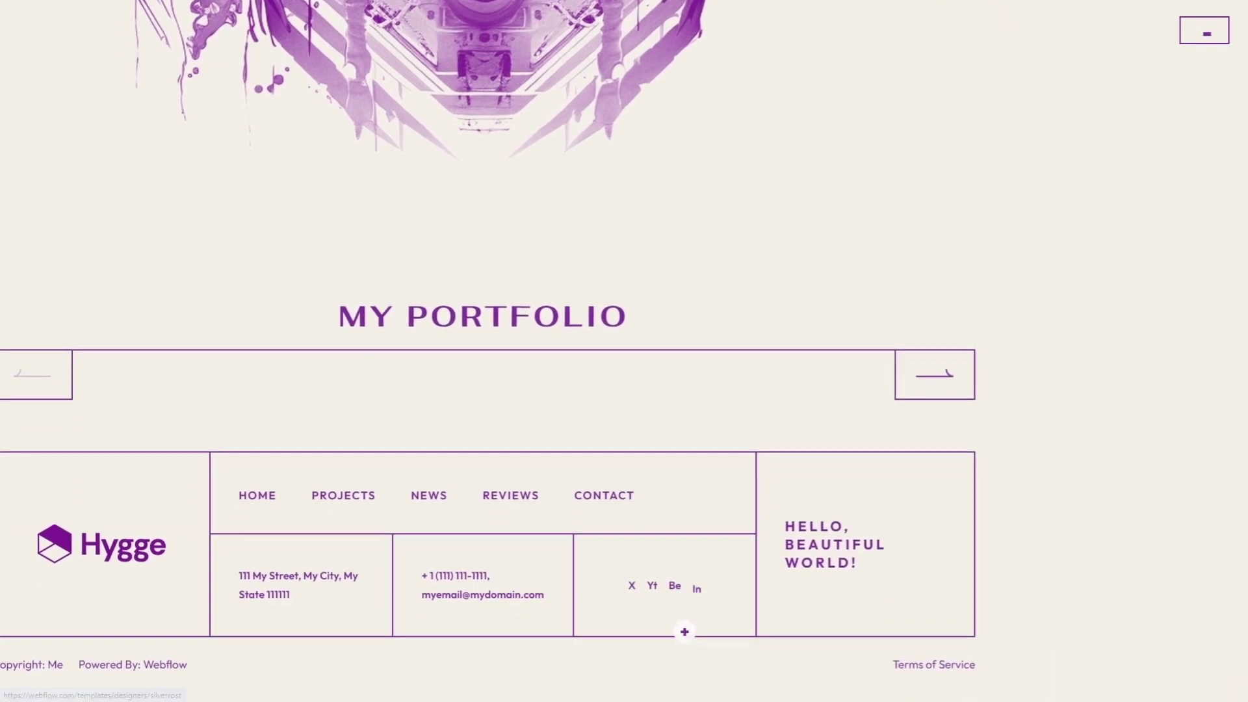
{"action": "scroll", "coordinate": [684, 632], "scroll_direction": "down", "scroll_amount": 4}
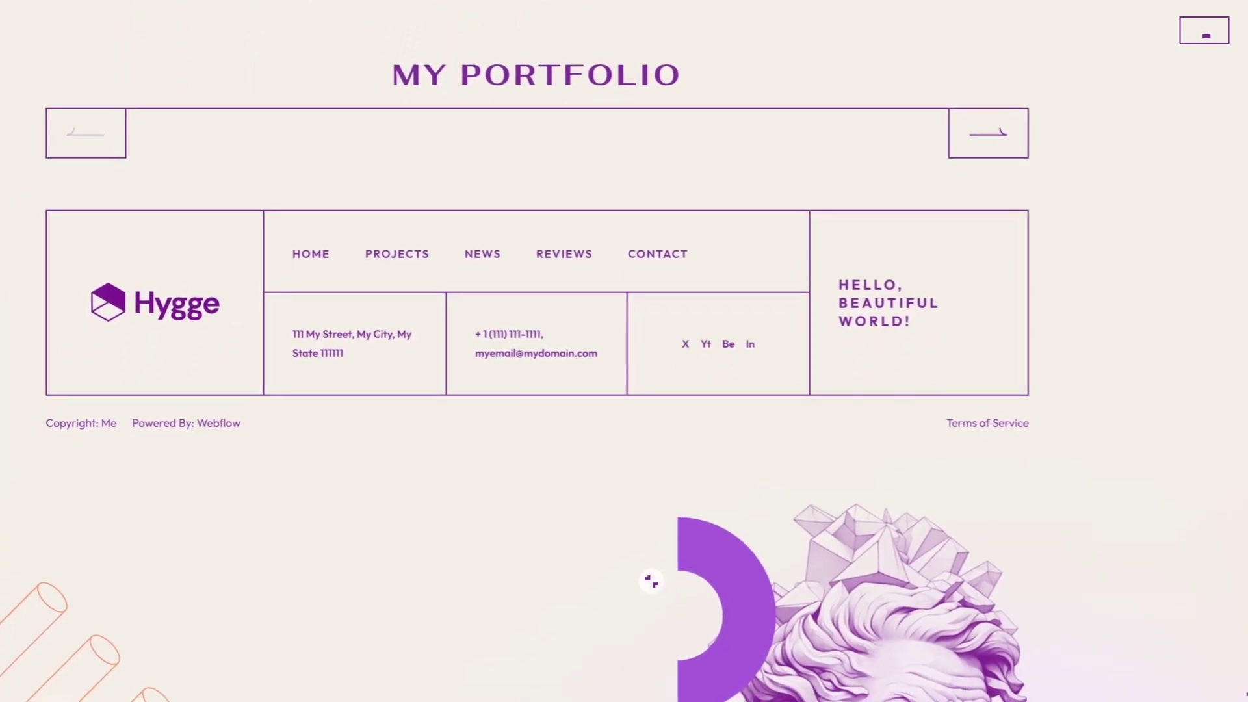
Open the middle Image 01 component under Illustrations on the Style Guide page for editing and open its image replacement
{"action": "left_click", "coordinate": [650, 255]}
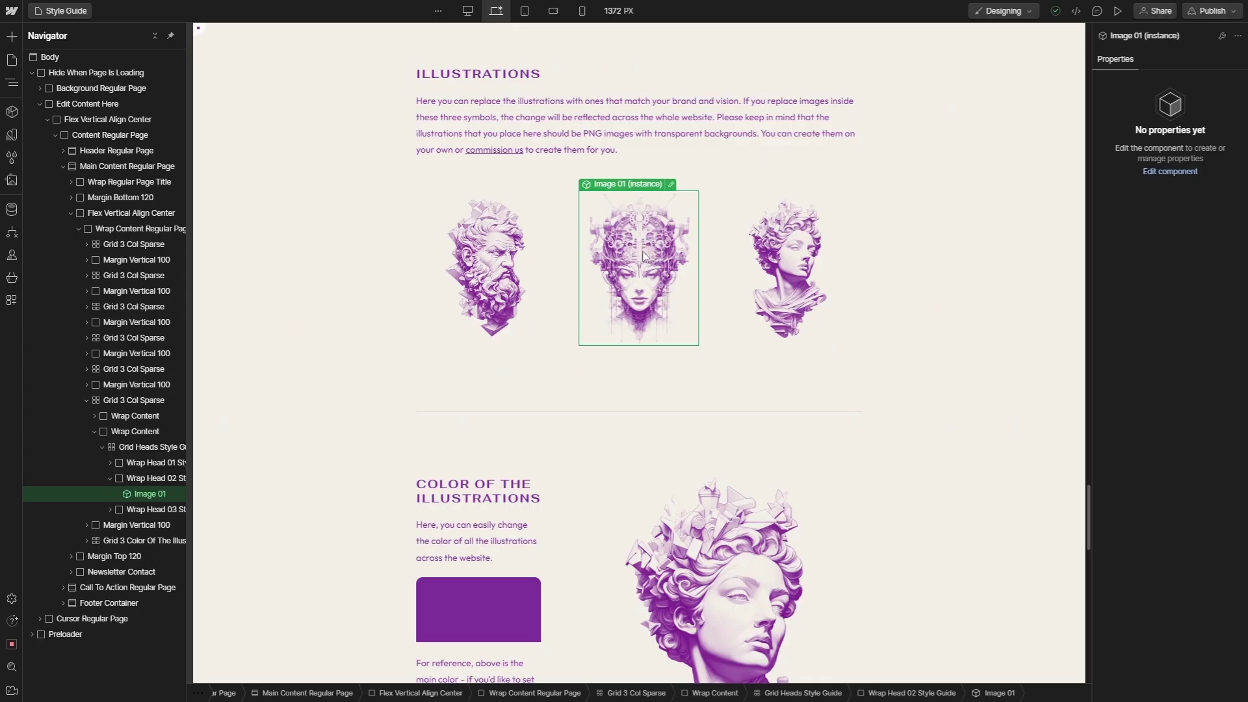
{"action": "double_click", "coordinate": [642, 255]}
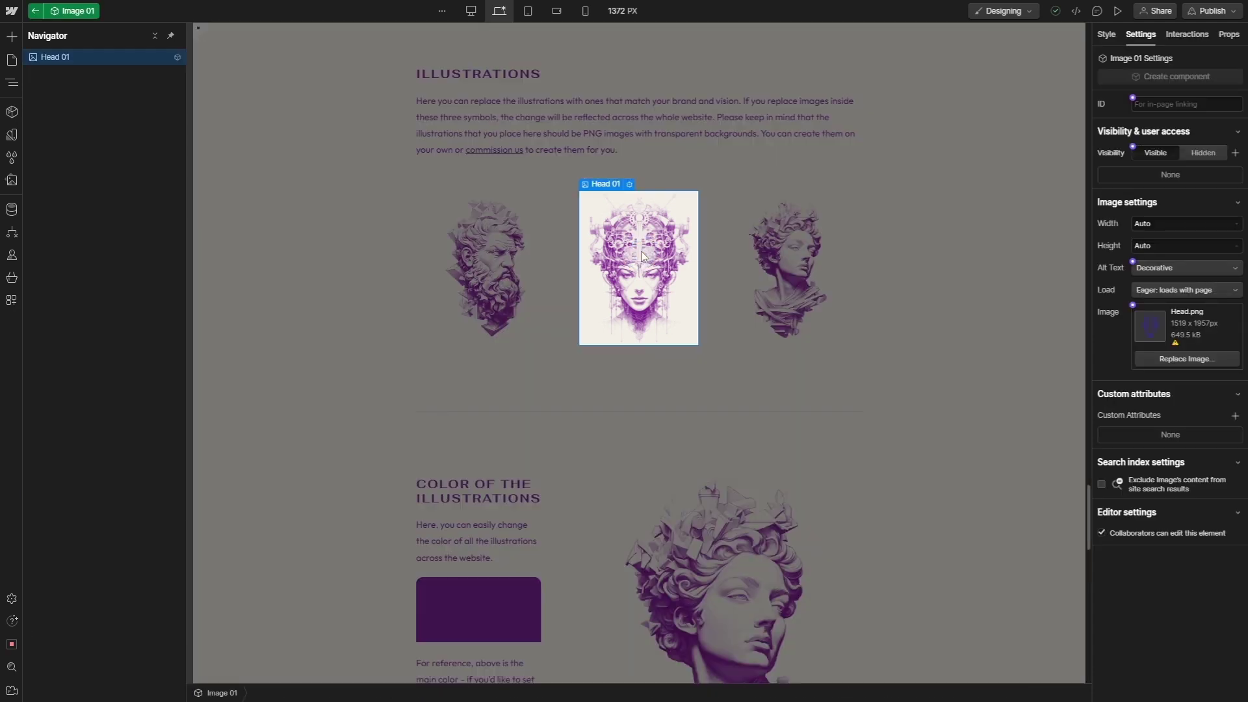
{"action": "left_click", "coordinate": [1189, 358]}
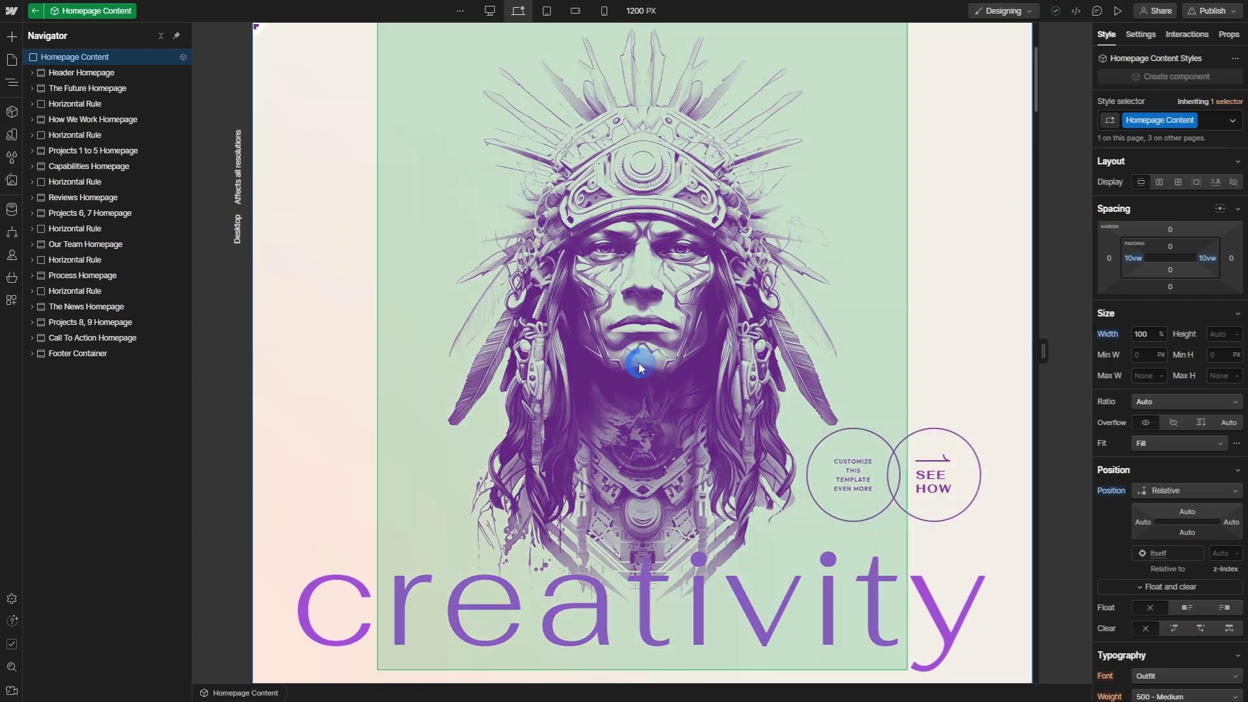
Open the Image 01 component in the homepage header for editing and show its element settings
{"action": "left_click", "coordinate": [639, 368]}
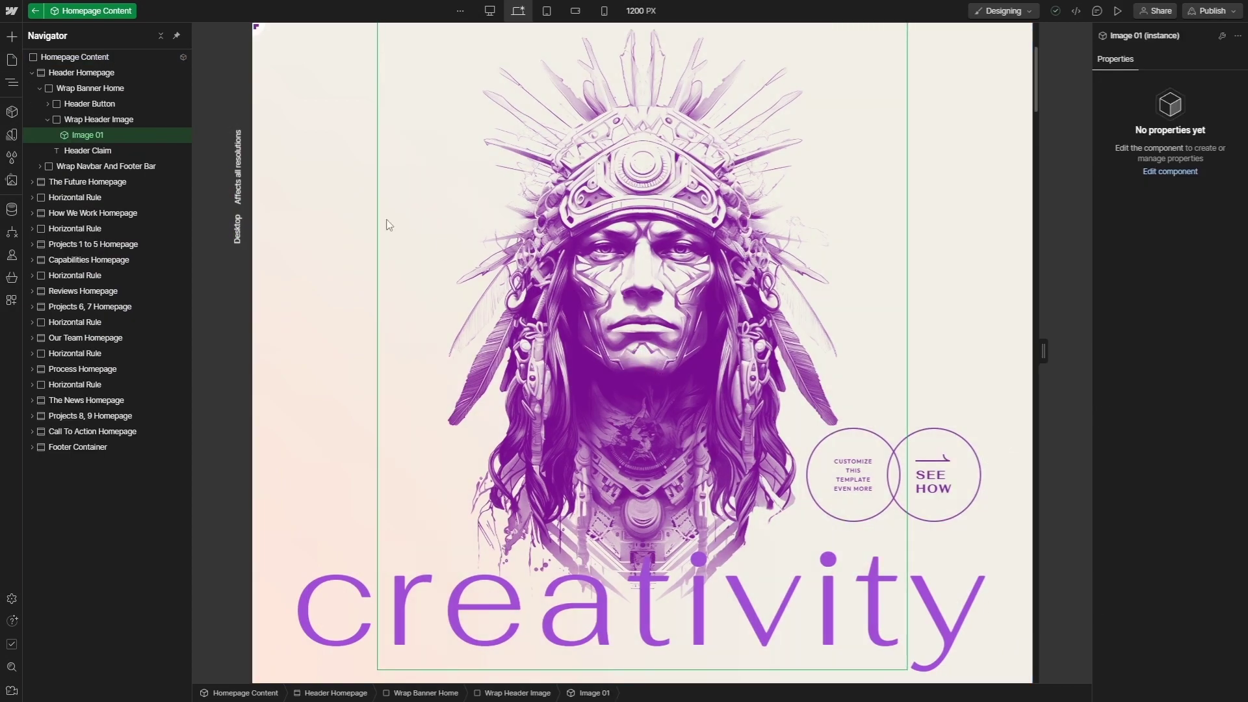
{"action": "left_click", "coordinate": [95, 136]}
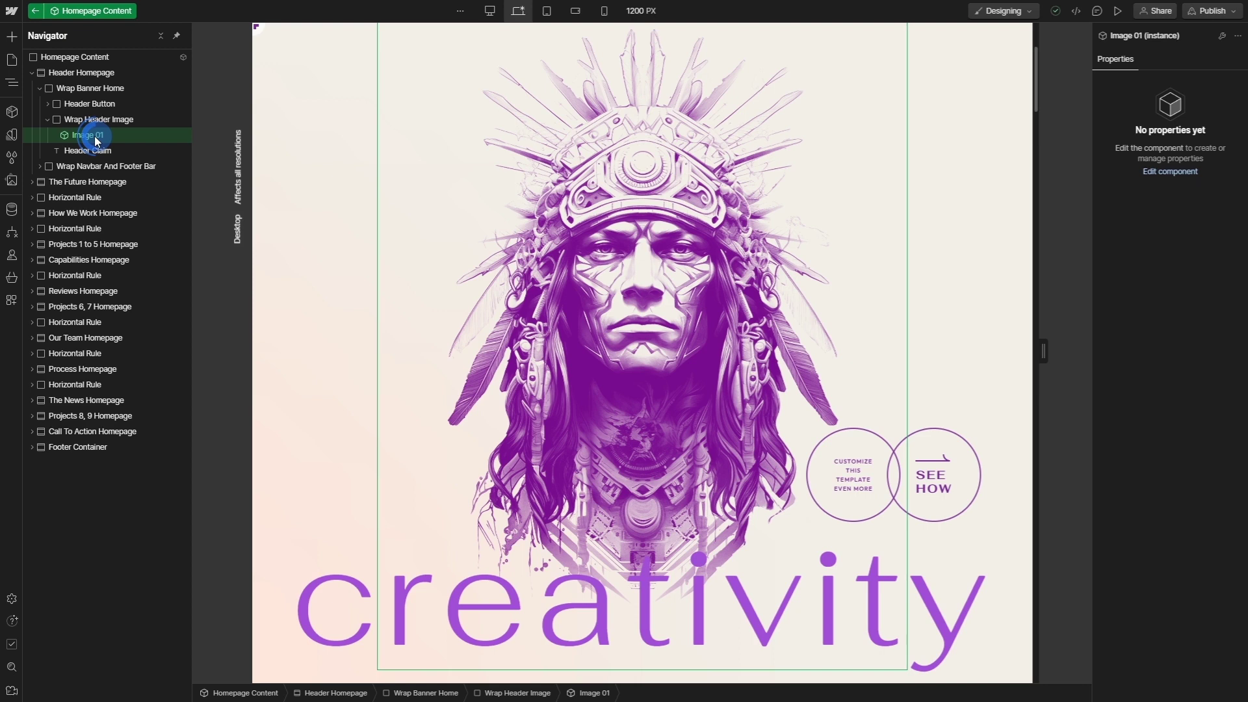
{"action": "double_click", "coordinate": [95, 135]}
{"action": "left_click", "coordinate": [1142, 35]}
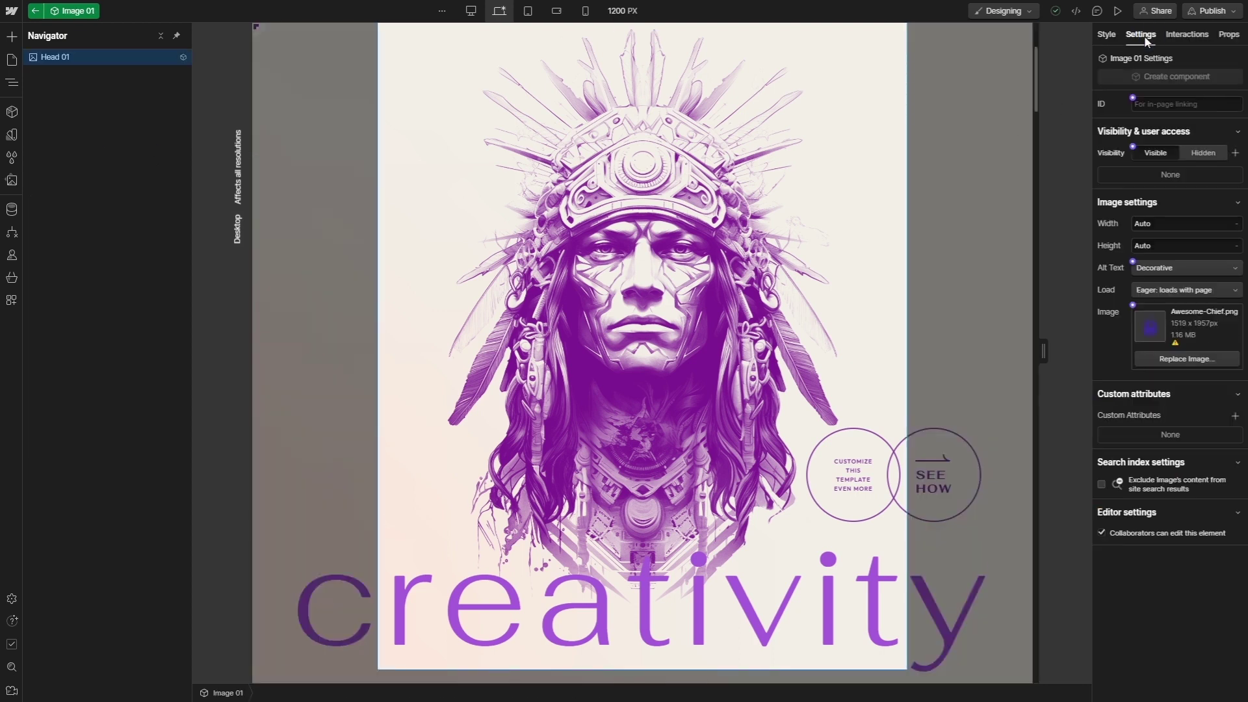
Create and connect a component property named Image for the header picture, and return to Homepage Content
{"action": "left_click", "coordinate": [1133, 305]}
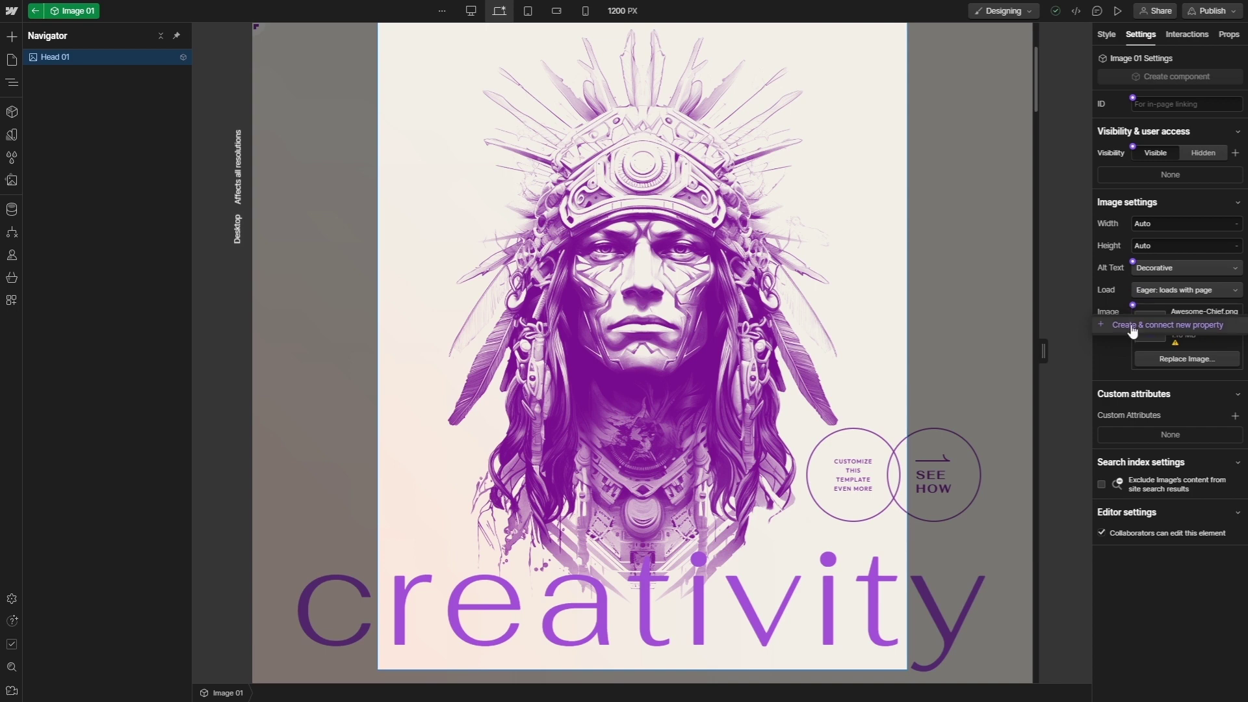
{"action": "left_click", "coordinate": [1133, 329]}
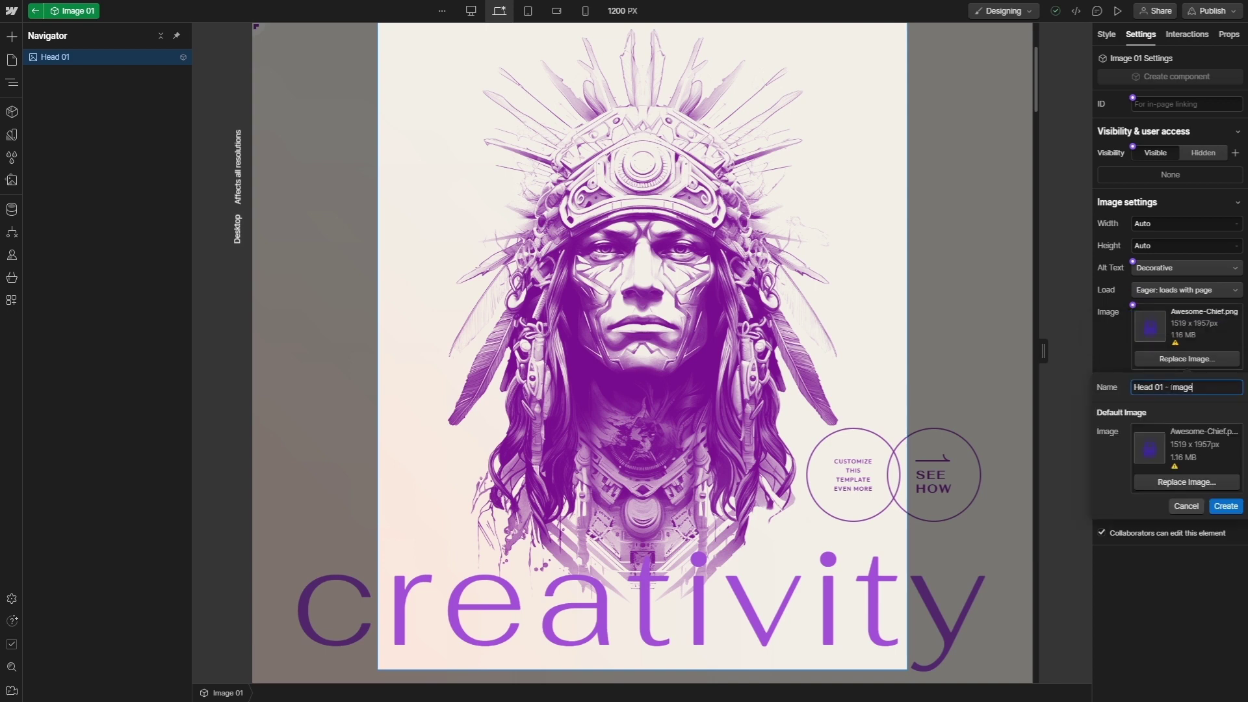
{"action": "left_click_drag", "start_coordinate": [1171, 387], "coordinate": [1132, 387]}
{"action": "key", "text": "Delete"}
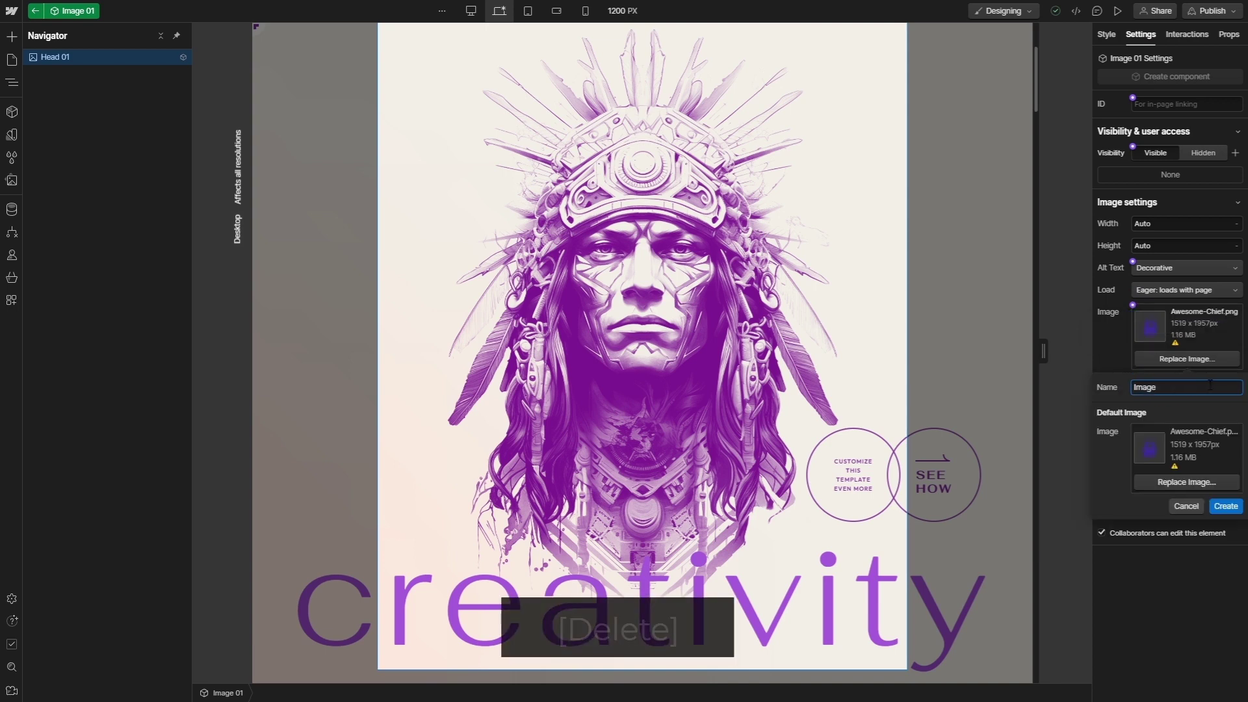
{"action": "left_click", "coordinate": [1229, 508]}
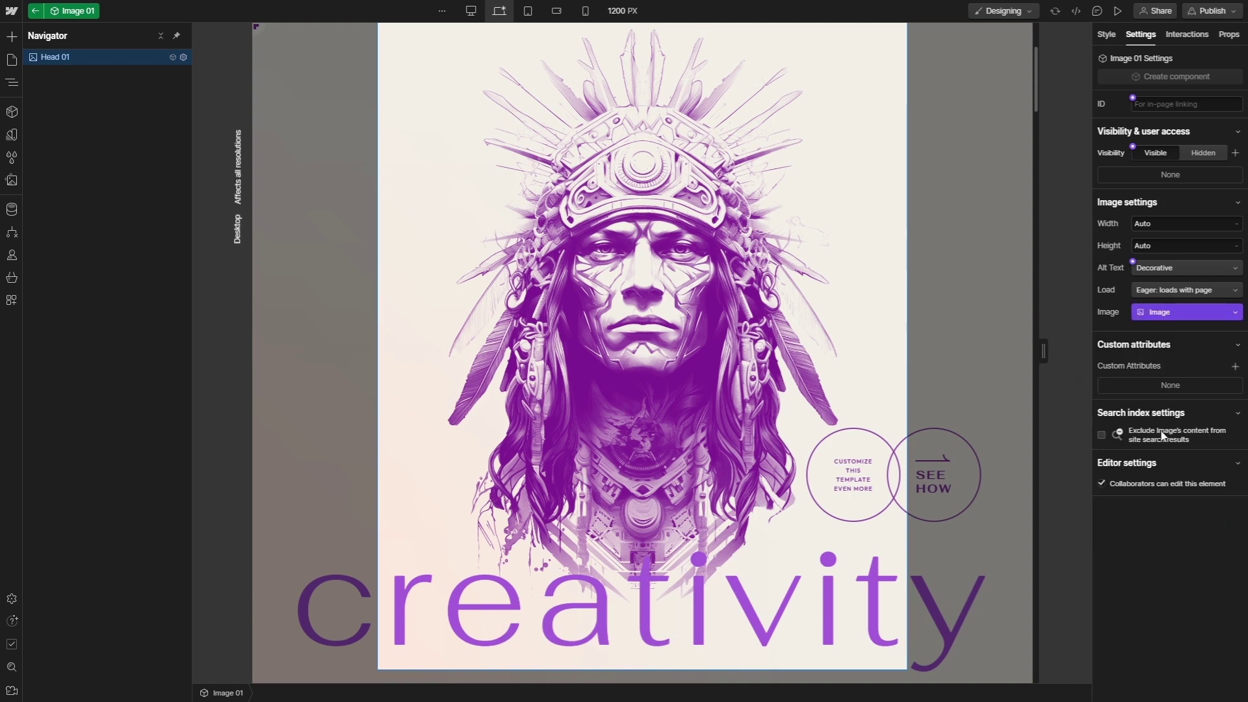
{"action": "left_click", "coordinate": [38, 12]}
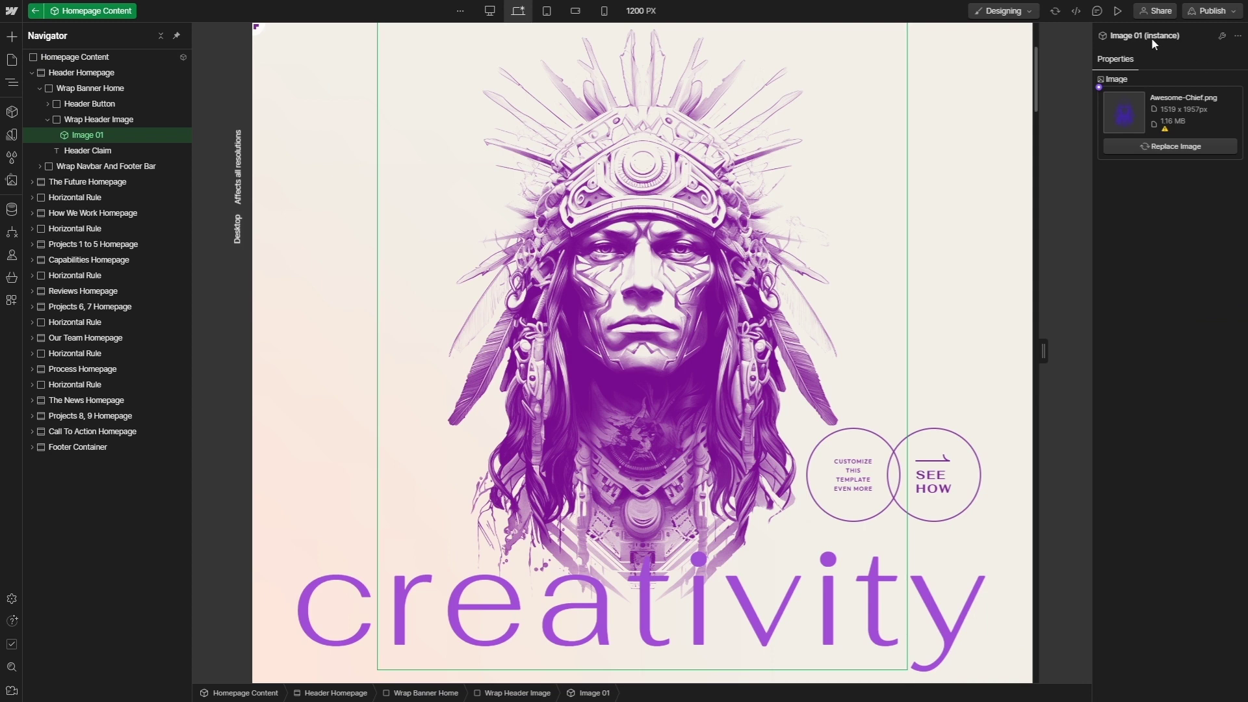
Replace the header's Image 01 instance picture with Head.png from the assets
{"action": "left_click", "coordinate": [1157, 148]}
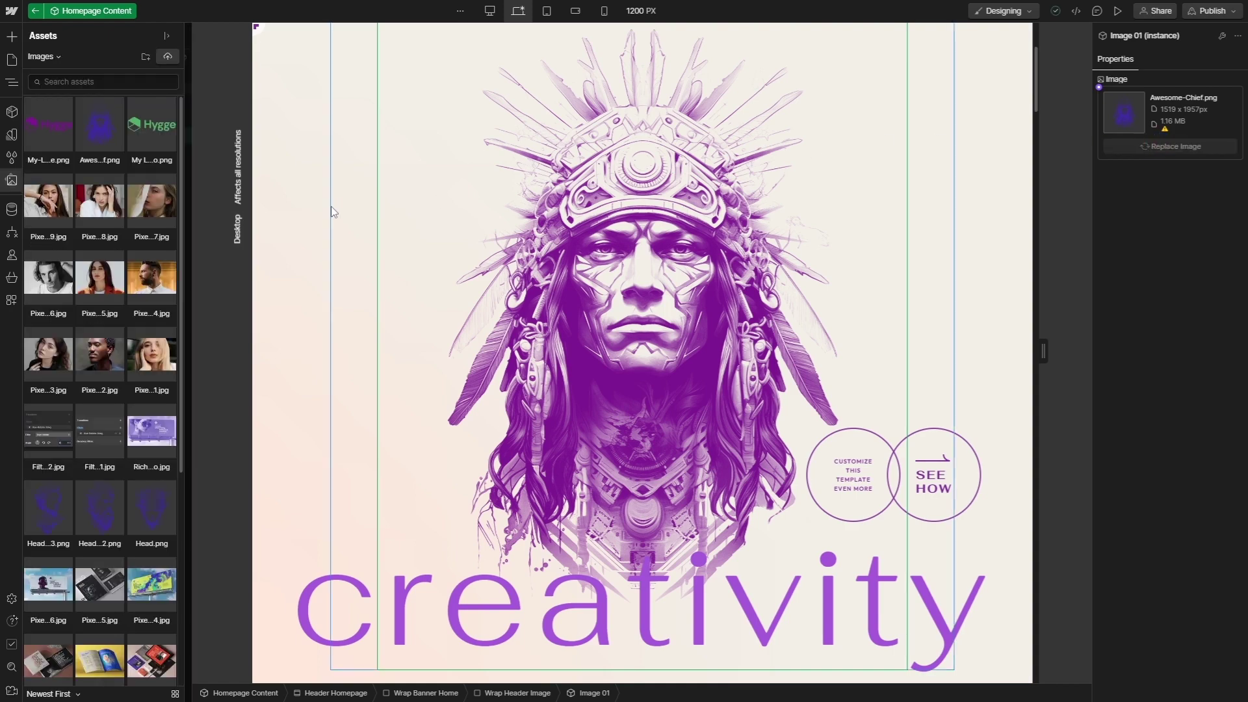
{"action": "left_click", "coordinate": [142, 507]}
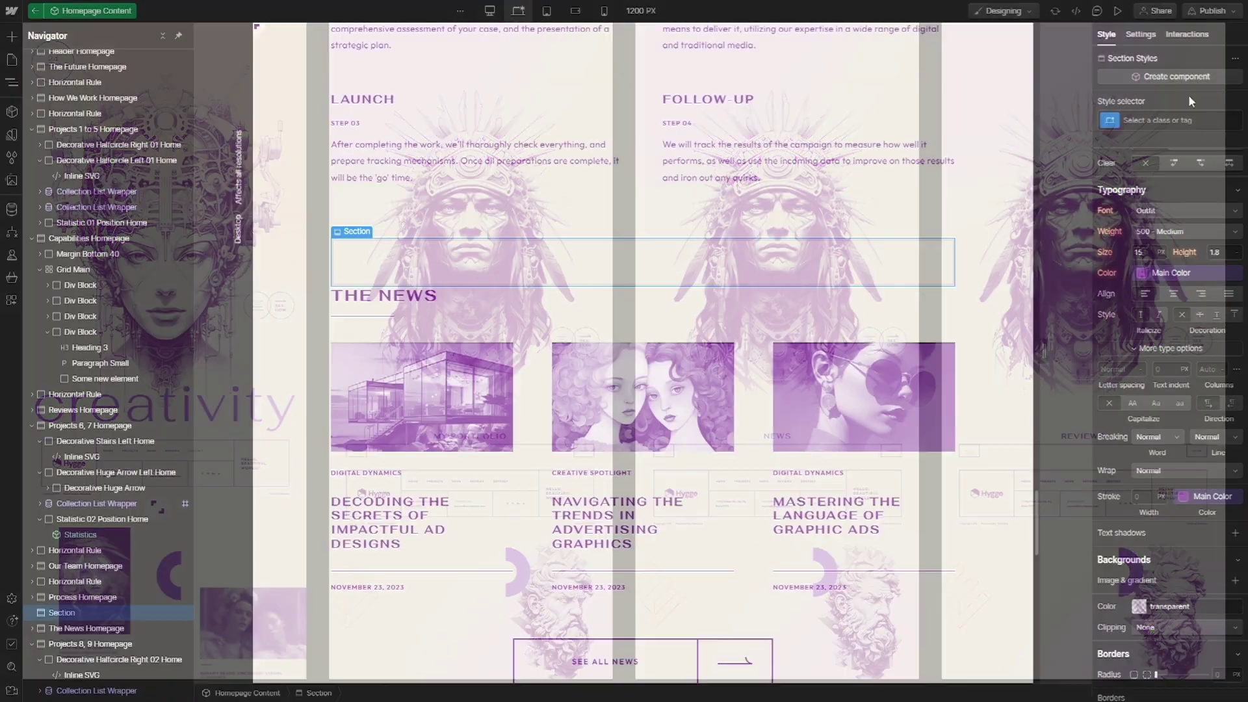
Copy the Decorative Stairs Left Home block into the Special Promo section and class the copy Buttons Bg
{"action": "key", "text": "ctrl+c"}
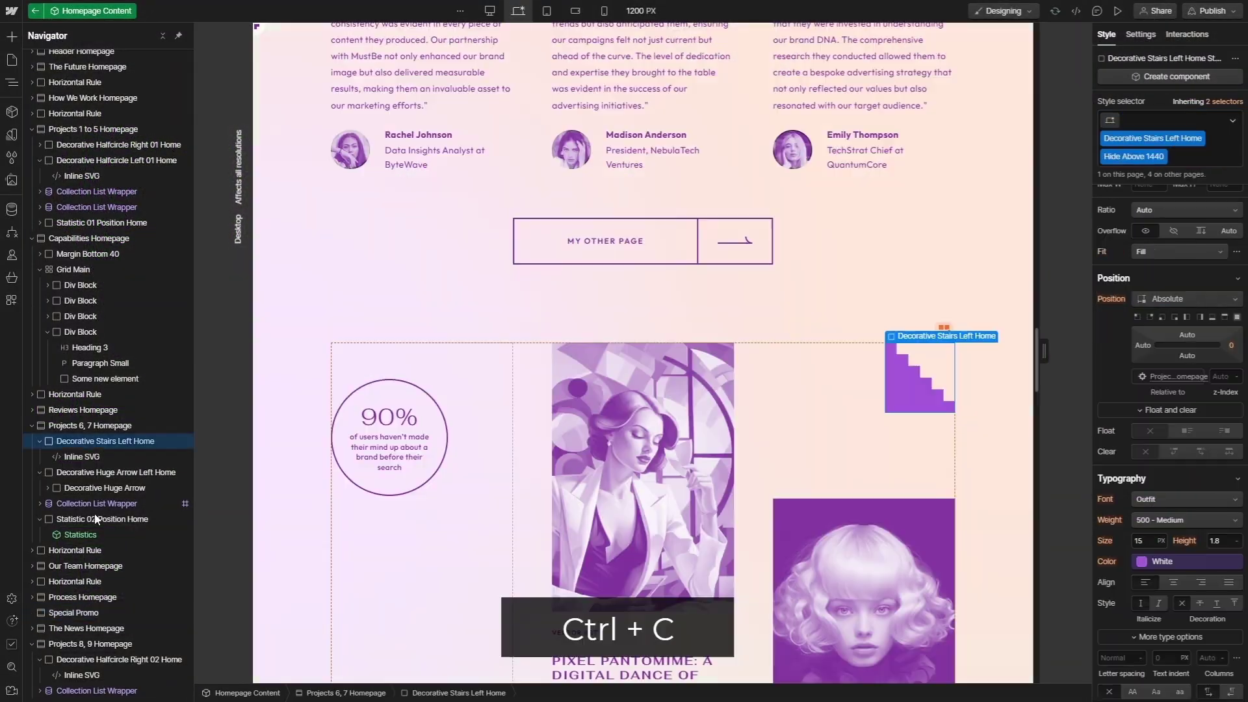
{"action": "key", "text": "ctrl+v"}
{"action": "type", "text": "Buttons"}
Add the Margin Bottom 180 class to the Special Promo section and change its large heading to PROMO
{"action": "type", "text": "marbo"}
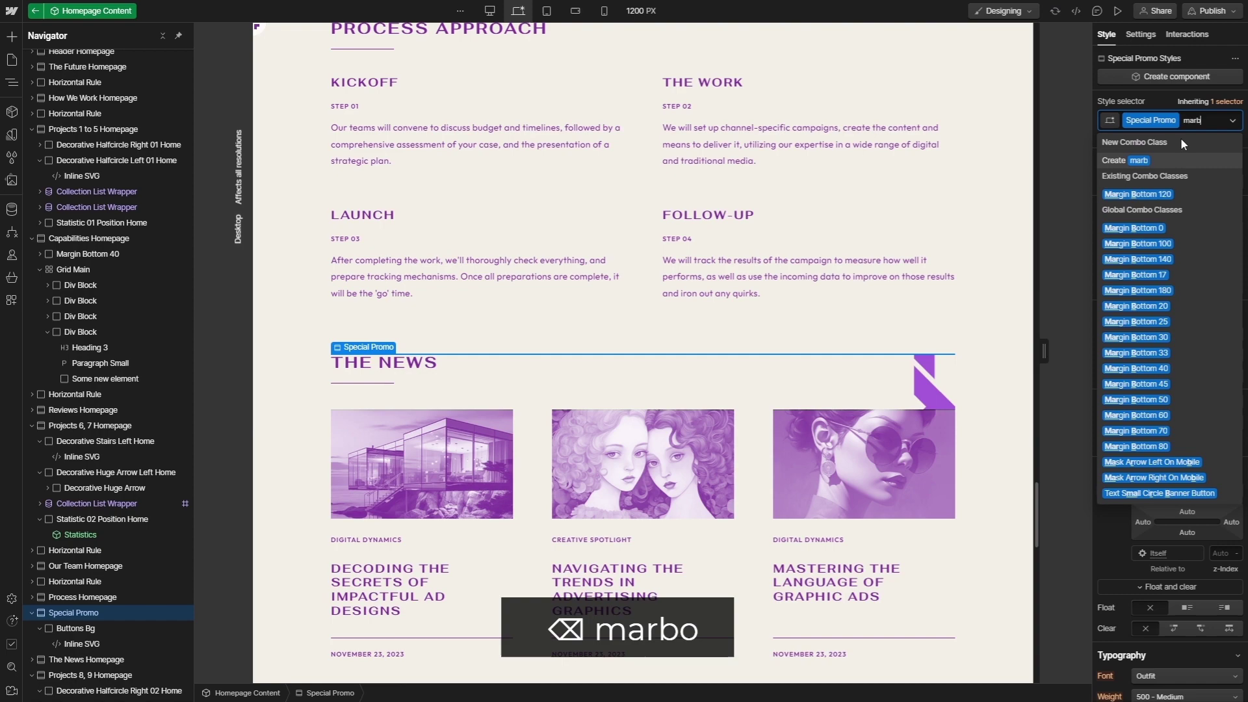
{"action": "key", "text": "Return"}
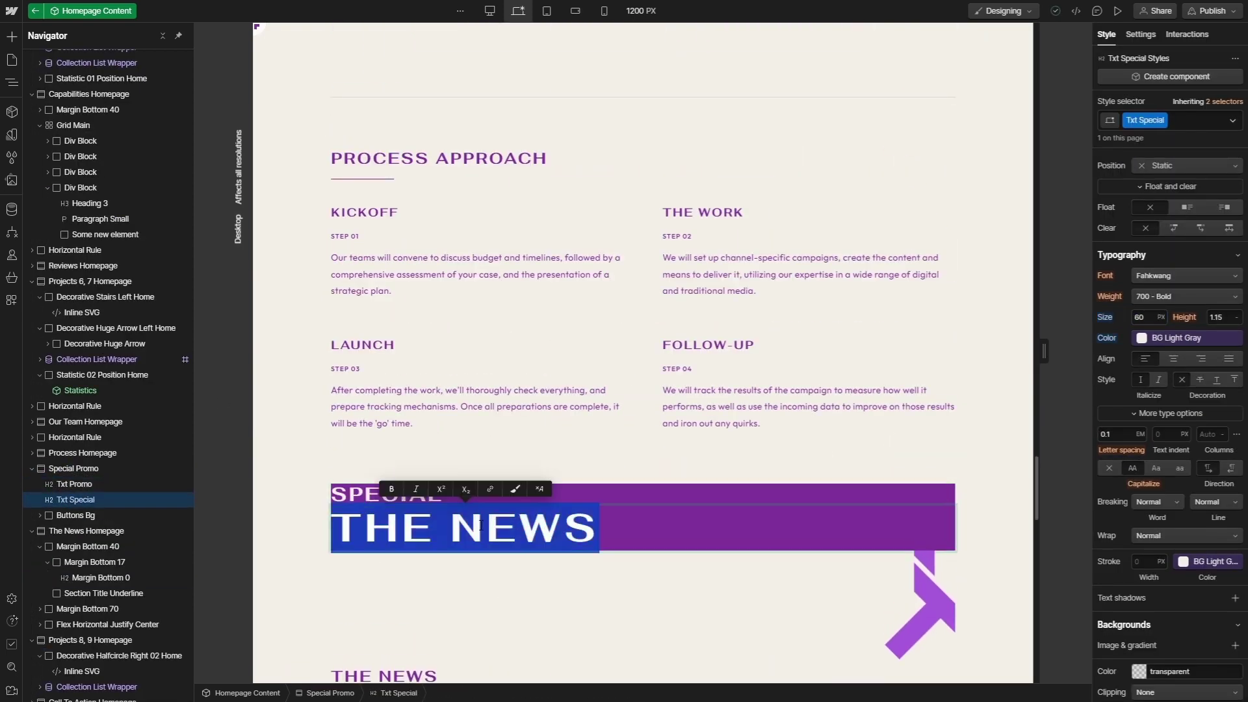
{"action": "left_click", "coordinate": [383, 511]}
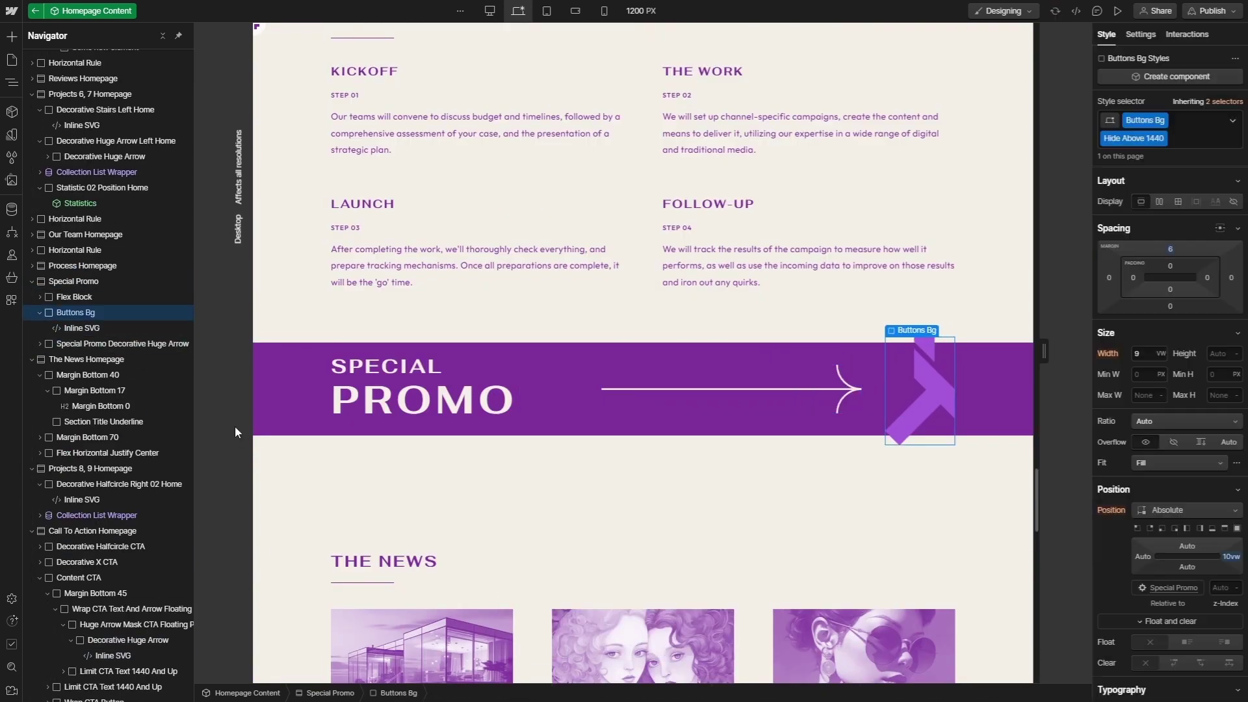
At the 1440 px breakpoint, set the top offset of Buttons Bg to 280vh and open the publishing options
{"action": "left_click", "coordinate": [490, 12]}
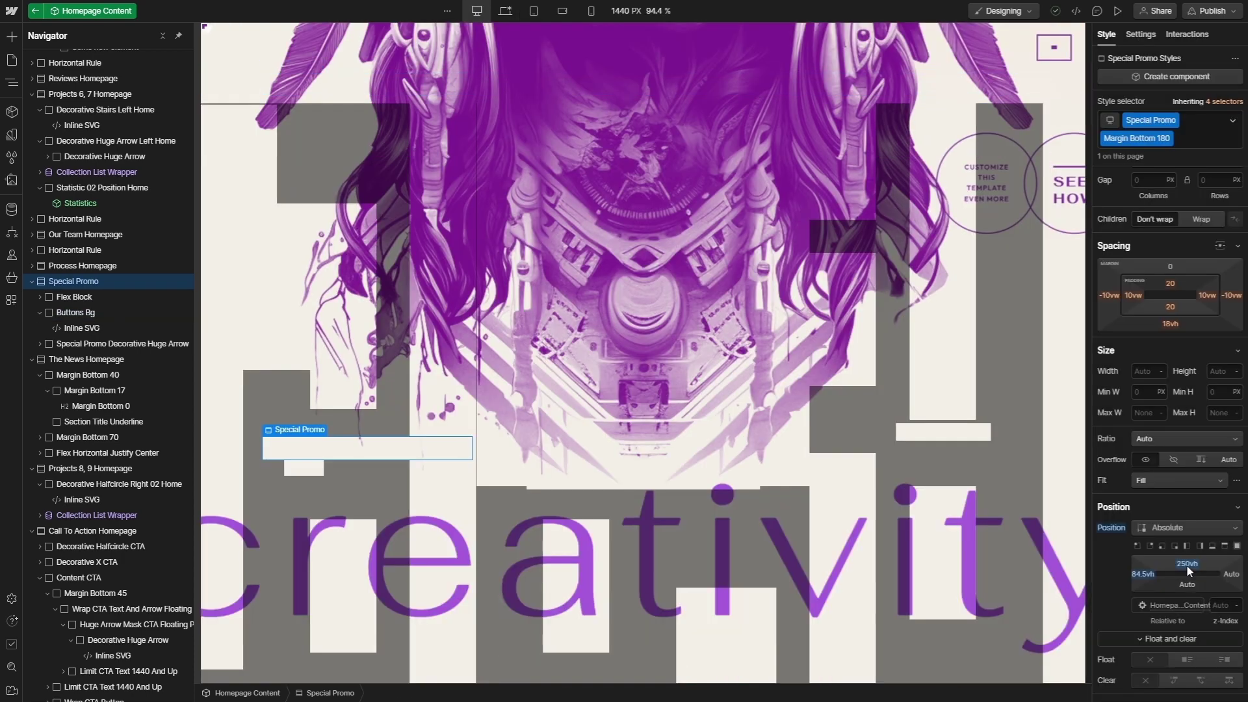
{"action": "type", "text": "80vh"}
{"action": "left_click", "coordinate": [1212, 11]}
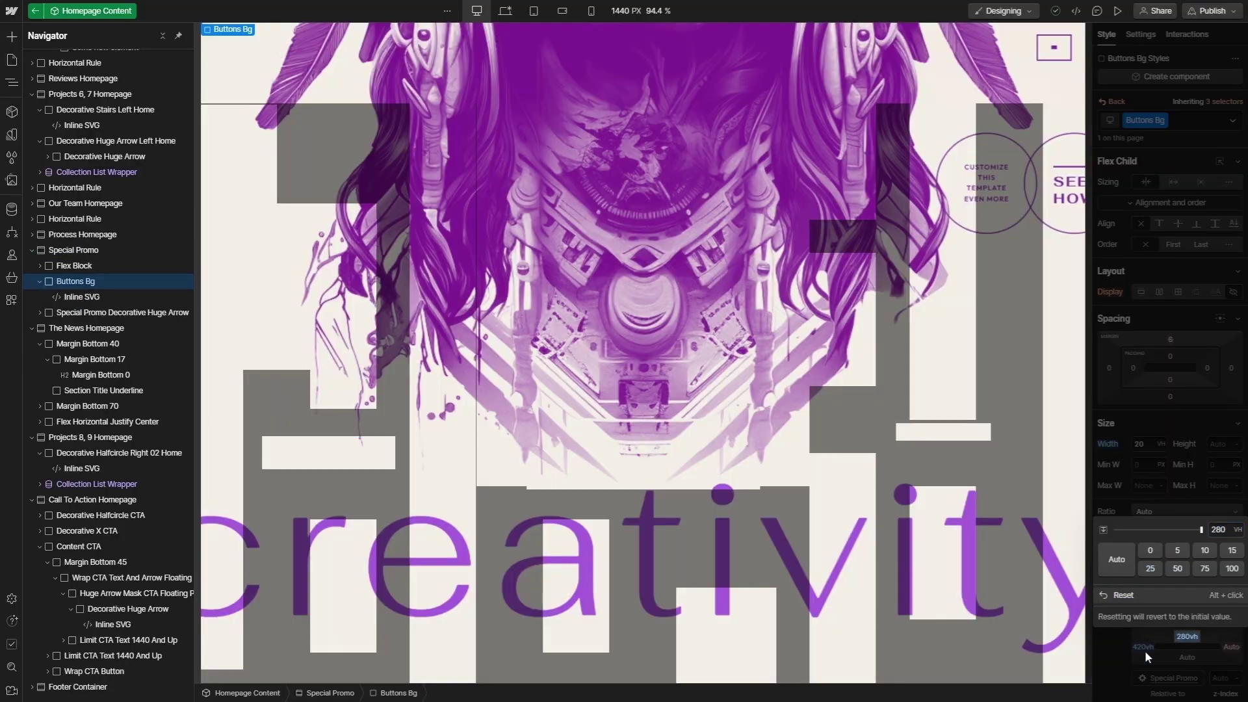
{"action": "left_click", "coordinate": [1218, 16]}
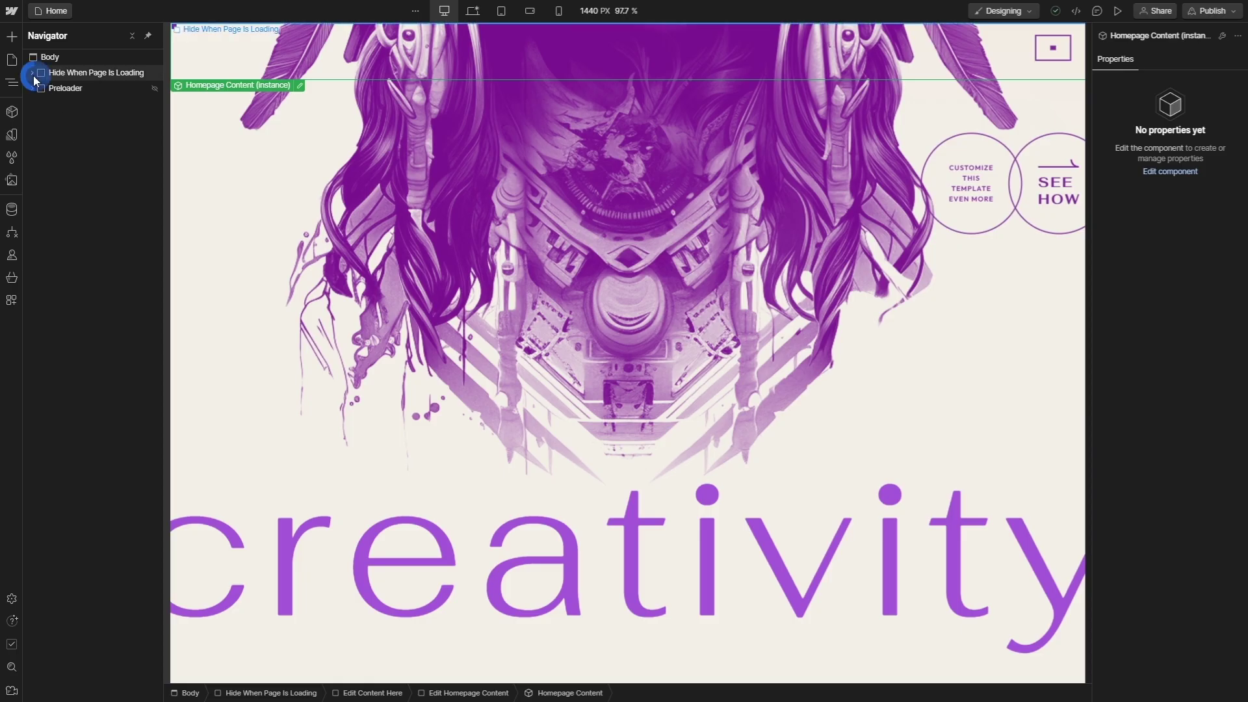
Add a new combo class named movingtheboard to the Floating Homepage On 1440 And Up block on the Home page
{"action": "left_click", "coordinate": [31, 73]}
{"action": "left_click", "coordinate": [77, 136]}
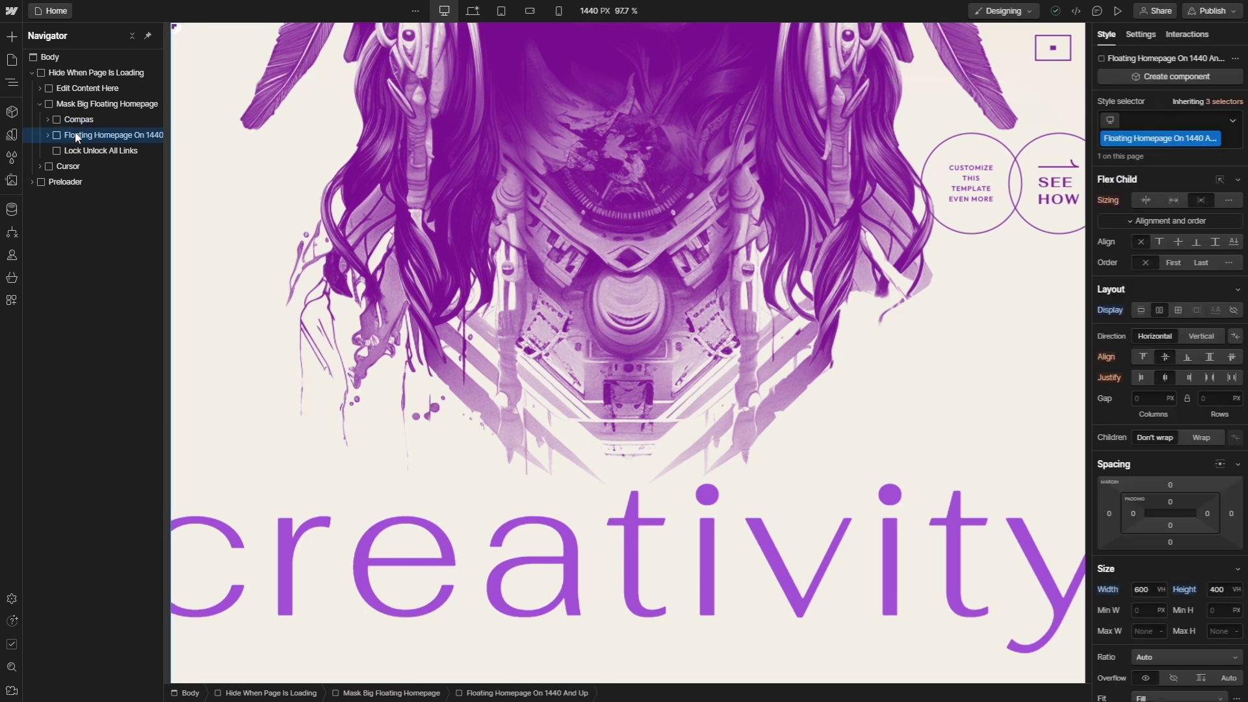
{"action": "left_click", "coordinate": [1172, 121]}
{"action": "type", "text": "movingt"}
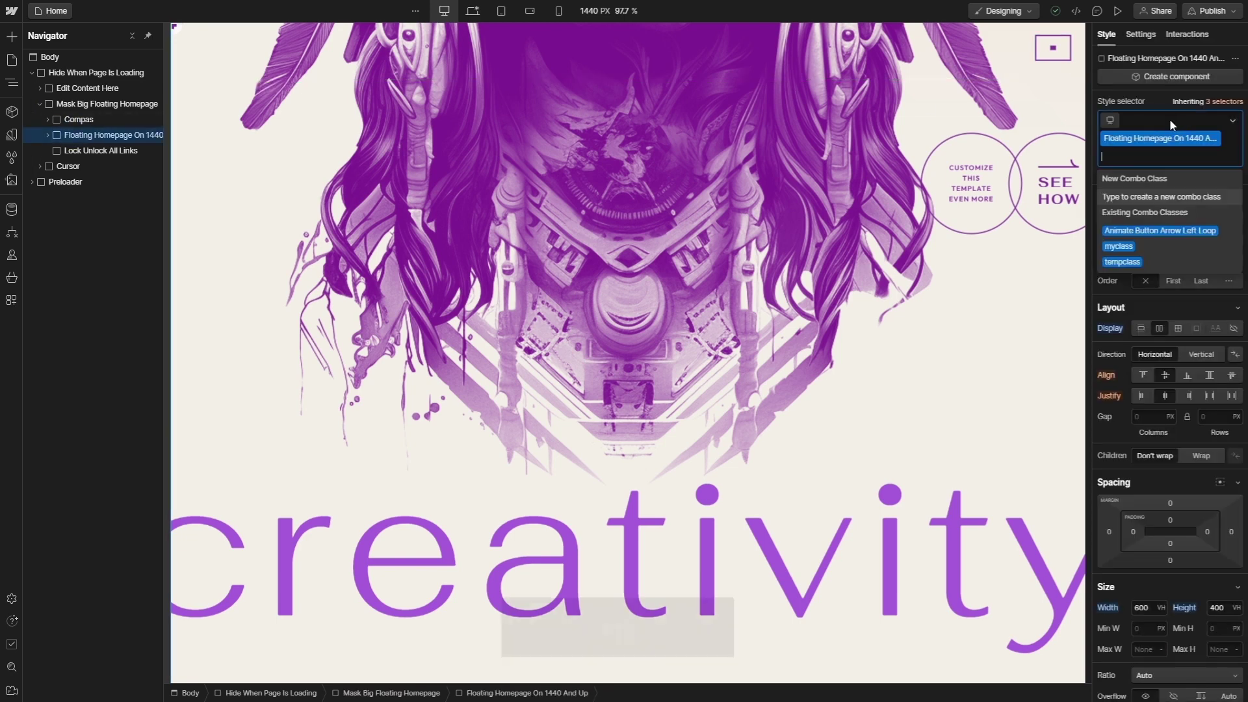
{"action": "type", "text": "heboard"}
{"action": "left_click", "coordinate": [1155, 193]}
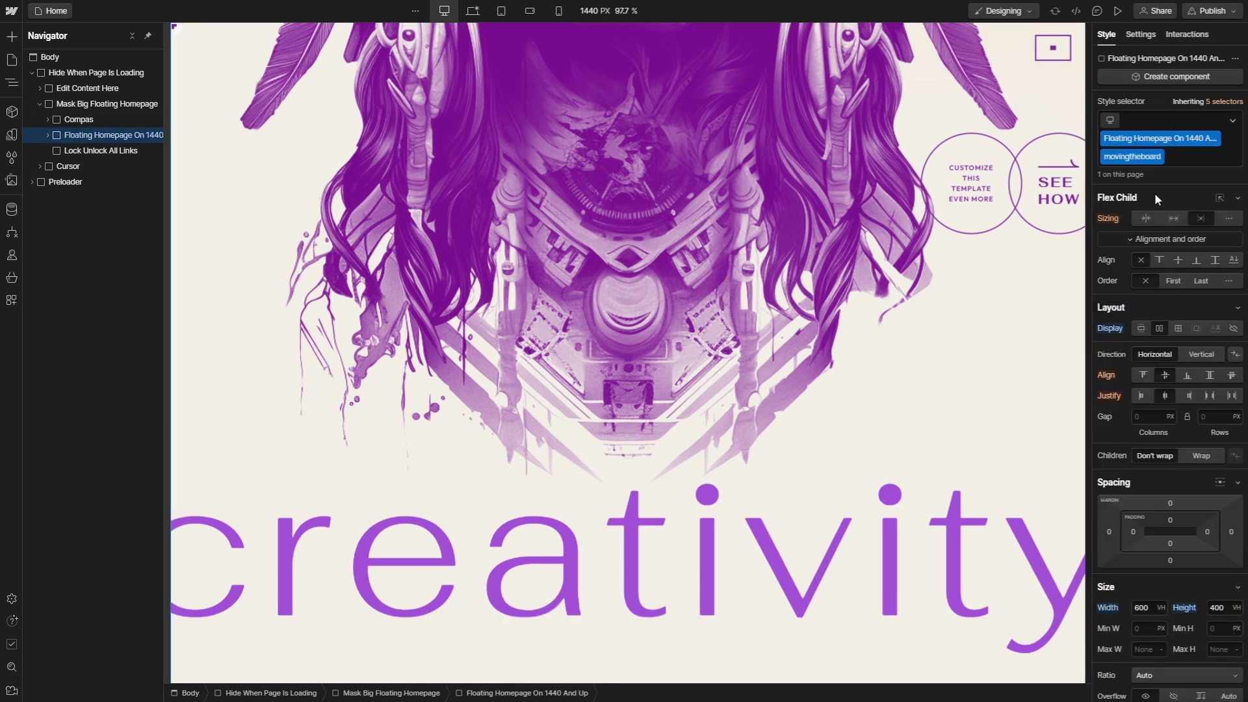
Set the left and top margins of the movingtheboard class to 1vw each
{"action": "left_click", "coordinate": [1106, 532]}
{"action": "type", "text": "1vw"}
{"action": "key", "text": "Return"}
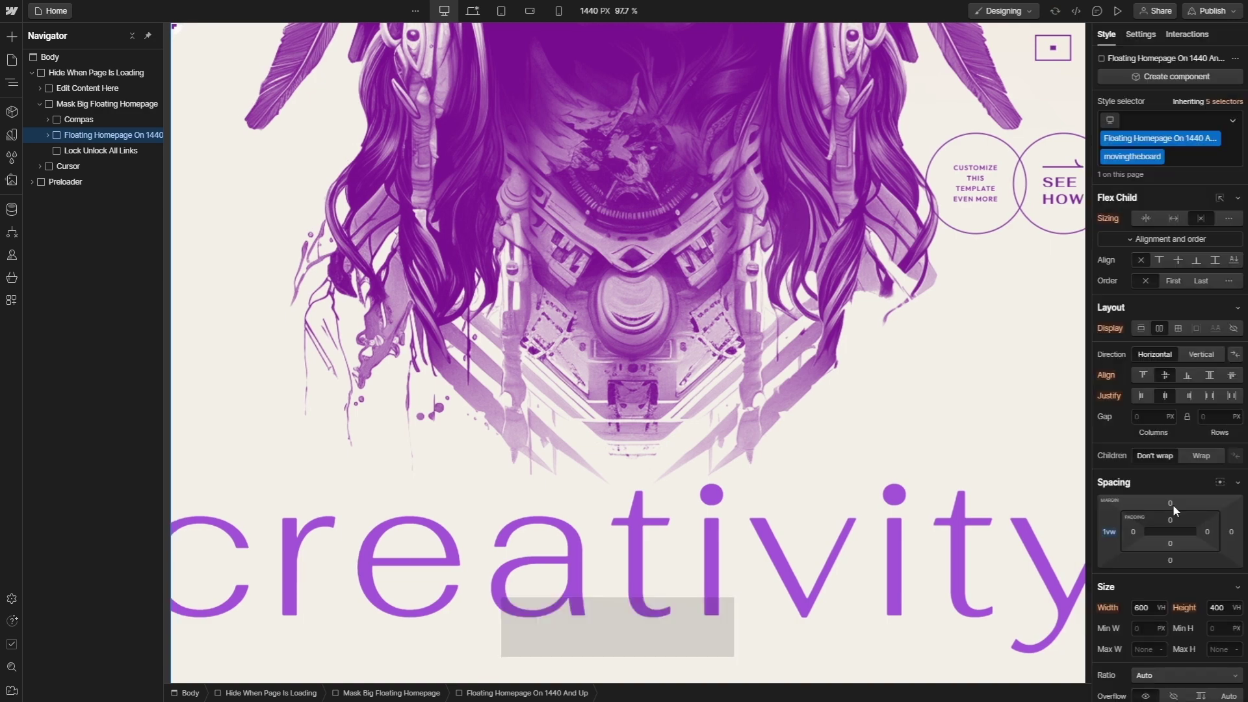
{"action": "left_click", "coordinate": [1173, 505]}
{"action": "type", "text": "1vw"}
{"action": "key", "text": "Return"}
Adjust the left margin to 253vw and top margin to -79vw to reach the Special Promo banner, and open Homepage Content for editing
{"action": "left_click_drag", "start_coordinate": [1107, 533], "coordinate": [1176, 505]}
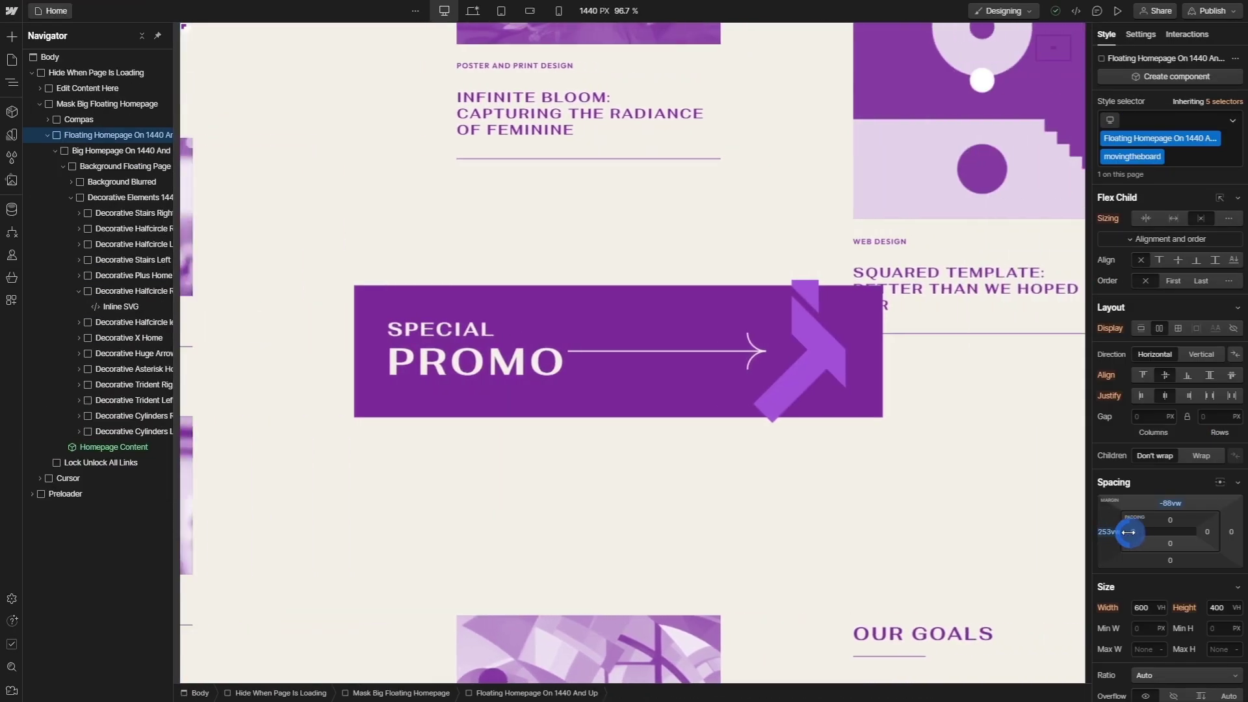
{"action": "left_click_drag", "start_coordinate": [1170, 504], "coordinate": [1178, 500]}
{"action": "double_click", "coordinate": [92, 447]}
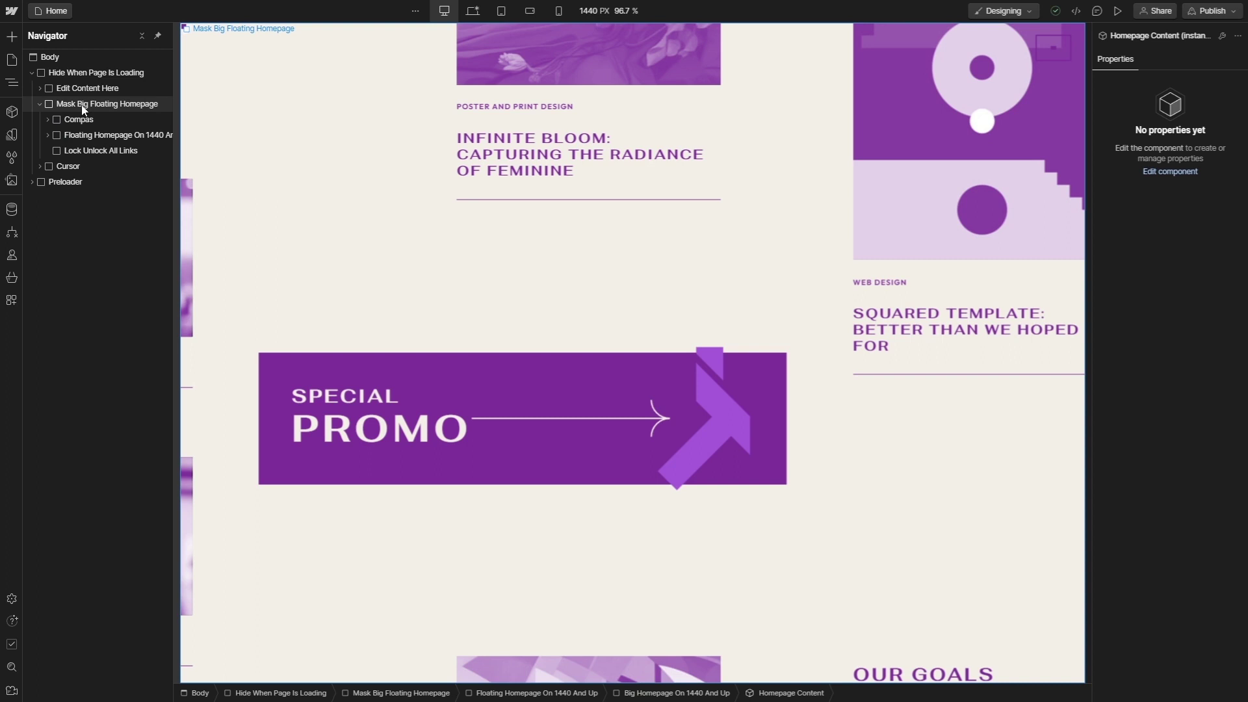
Add a new combo class hidemeforthetimebeing to Mask Big Floating Homepage and set its display to none
{"action": "left_click", "coordinate": [83, 108]}
{"action": "left_click", "coordinate": [40, 104]}
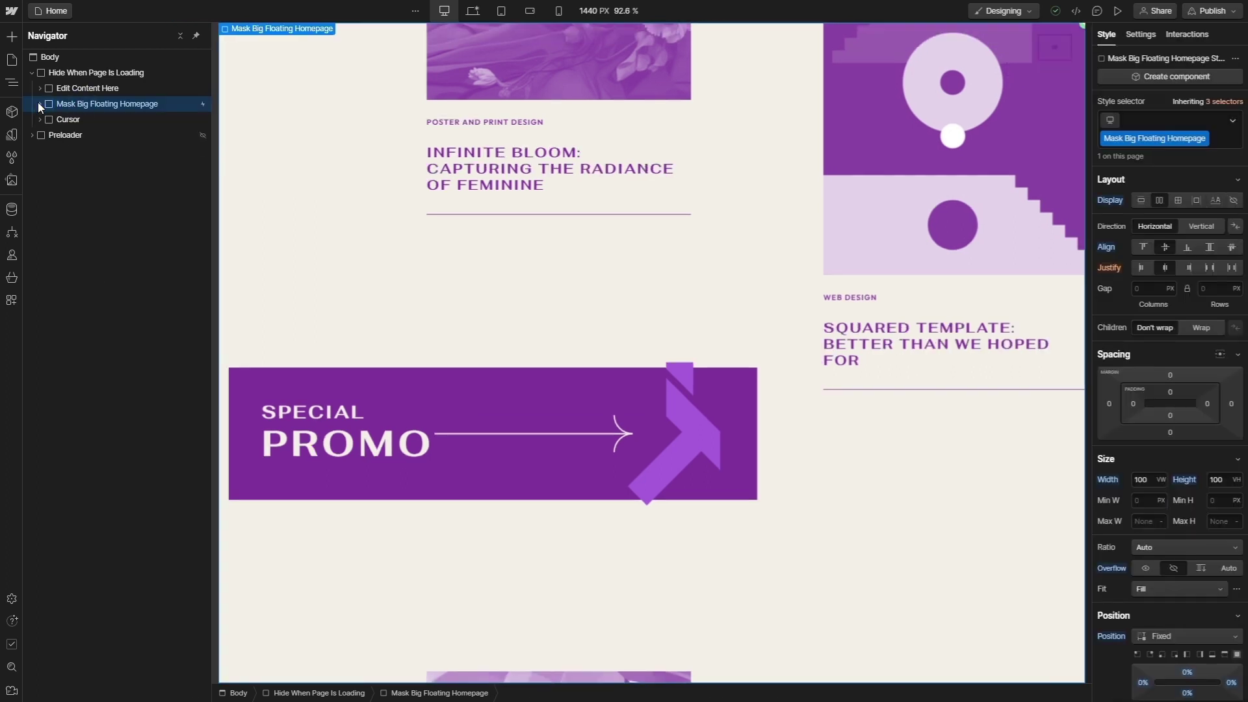
{"action": "left_click", "coordinate": [1159, 120]}
{"action": "type", "text": "hidemeforthetimebeing"}
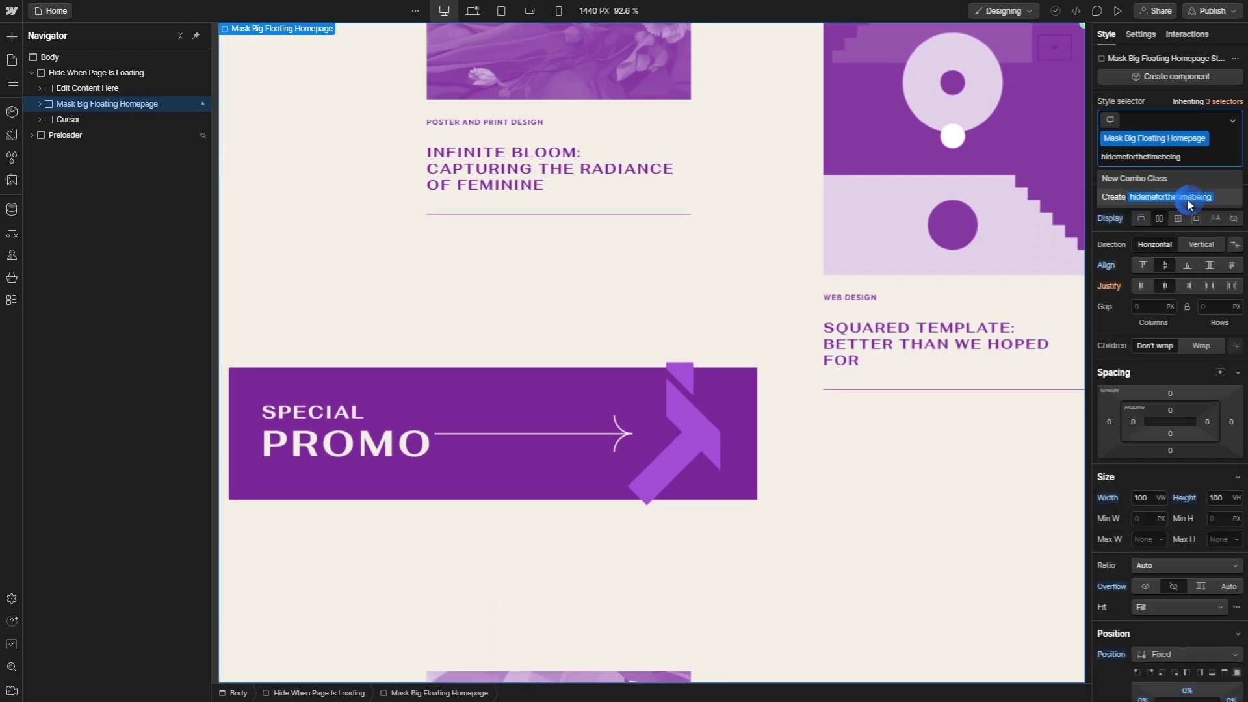
{"action": "left_click", "coordinate": [1187, 198]}
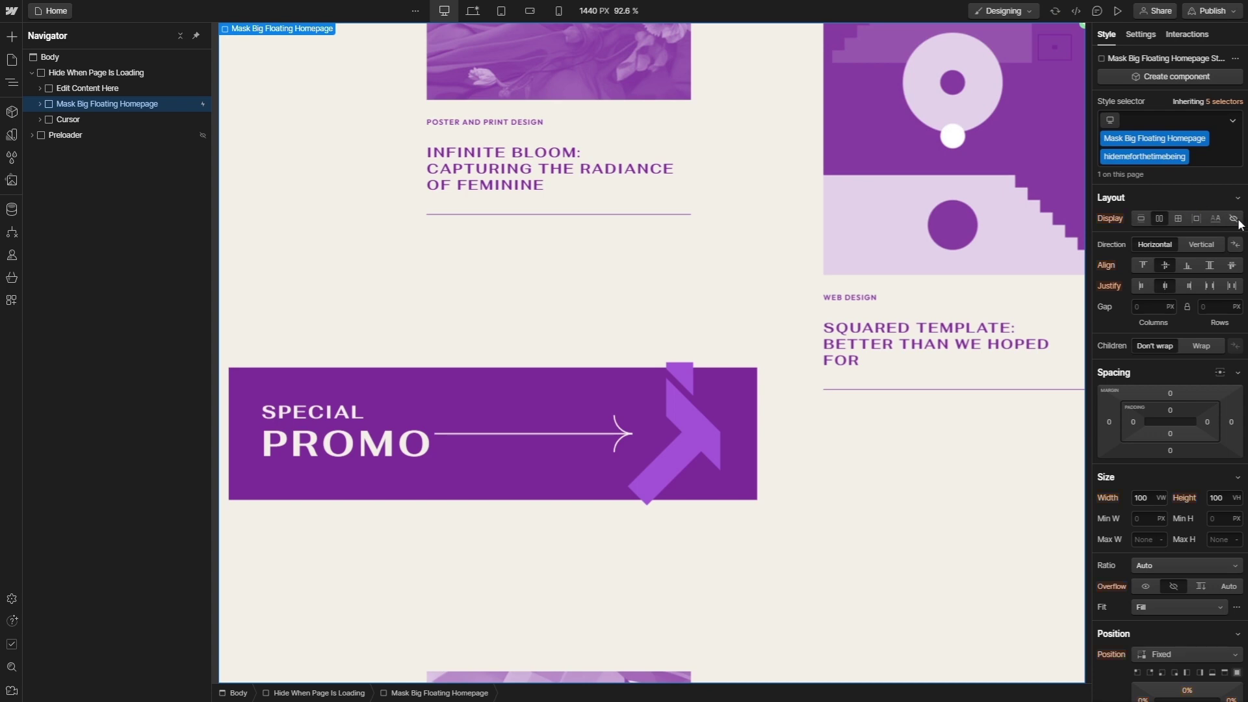
{"action": "left_click", "coordinate": [1235, 219]}
Select the Decorative Halfcircle Right 02 shape beside the Special Promo banner and clear it from that spot
{"action": "left_click", "coordinate": [404, 479]}
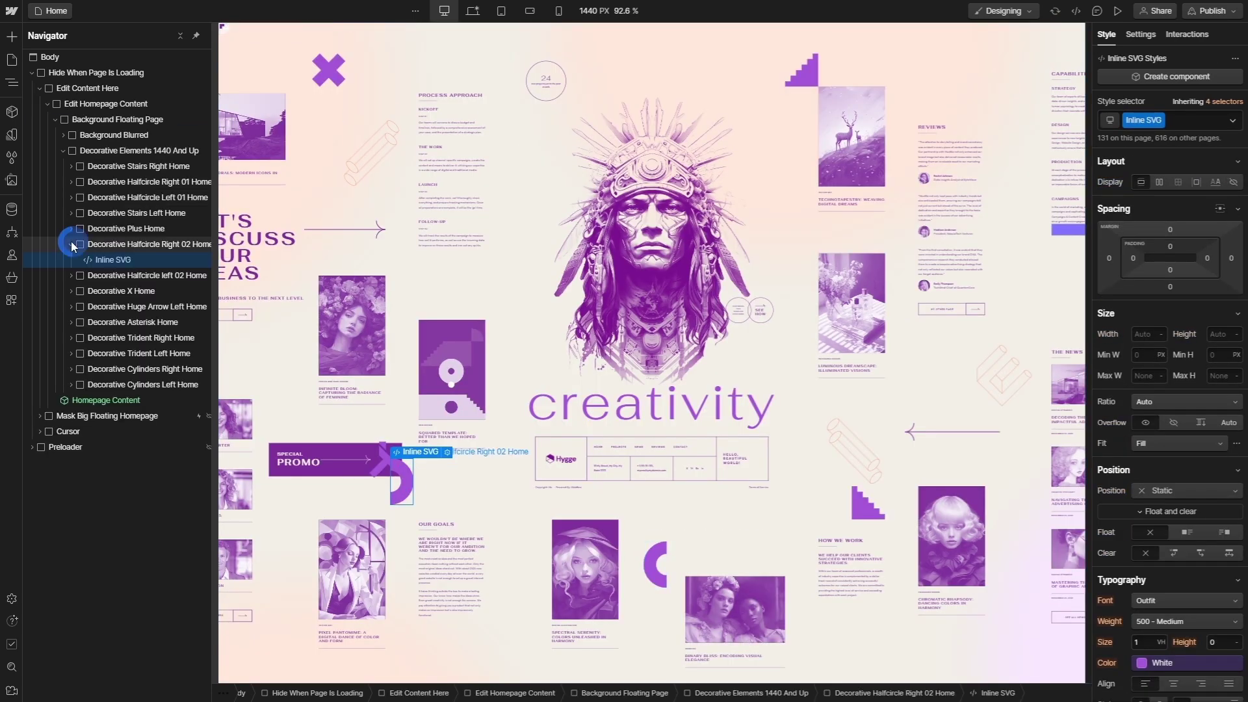
{"action": "left_click", "coordinate": [89, 102]}
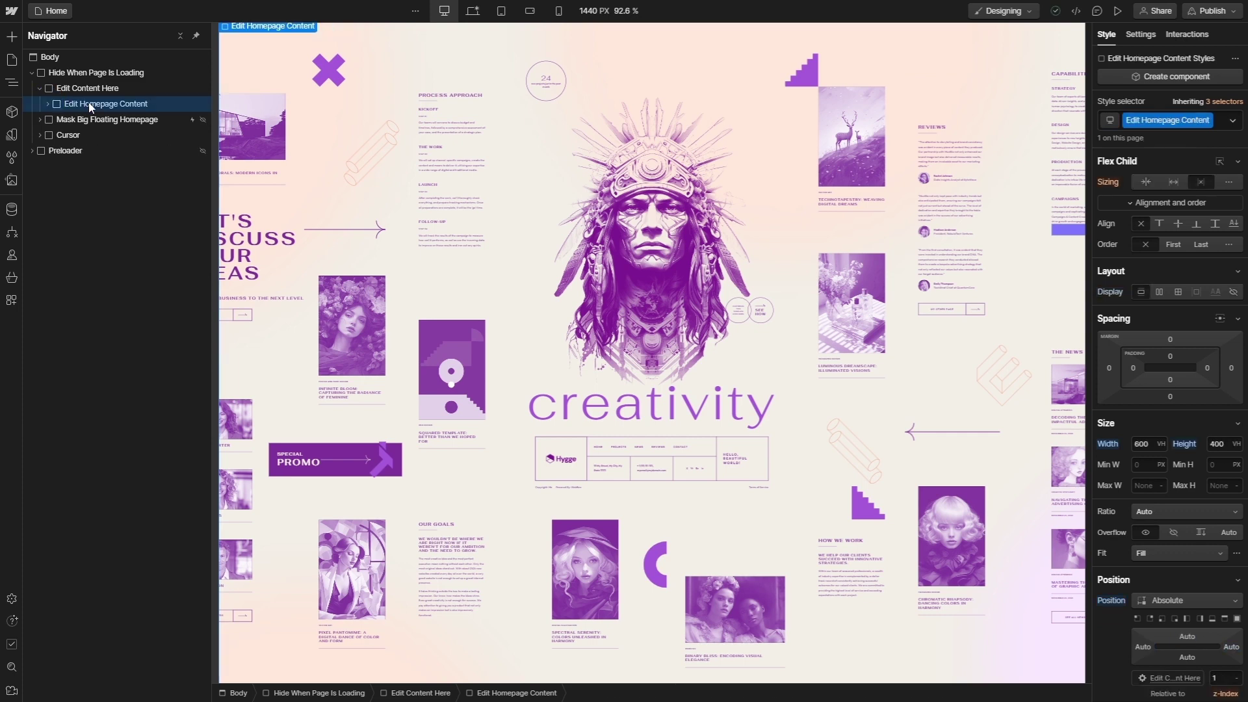
Remove the hidemeforthetimebeing class from Mask Big Floating Homepage
{"action": "left_click", "coordinate": [99, 120]}
{"action": "left_click", "coordinate": [1222, 157]}
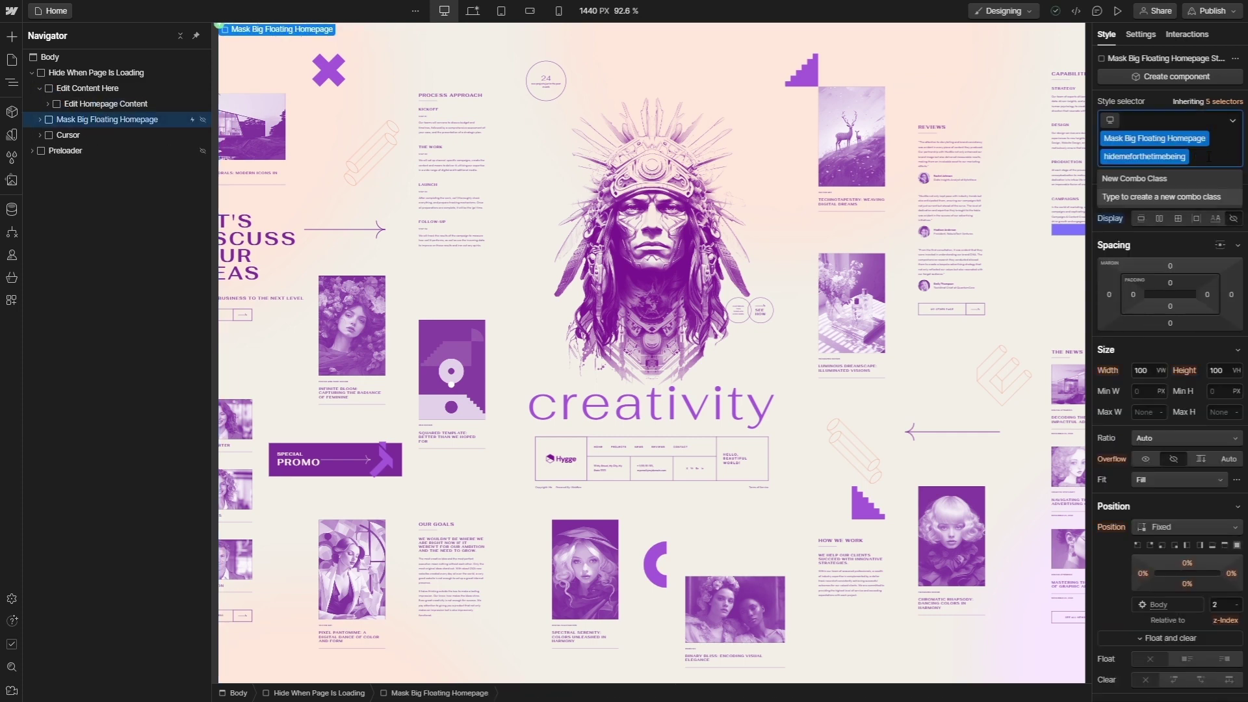
{"action": "key", "text": "BackSpace"}
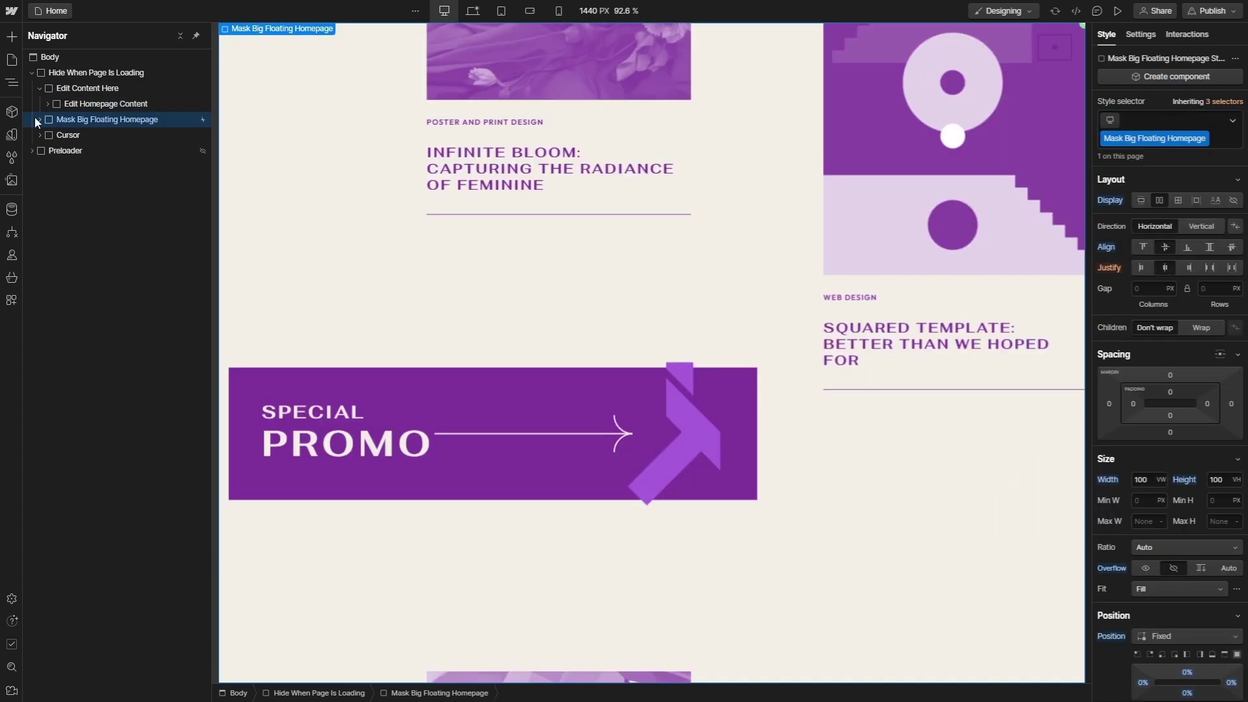
Remove the movingtheboard class from the Floating Homepage On 1440 And Up block
{"action": "left_click", "coordinate": [39, 120]}
{"action": "left_click", "coordinate": [108, 151]}
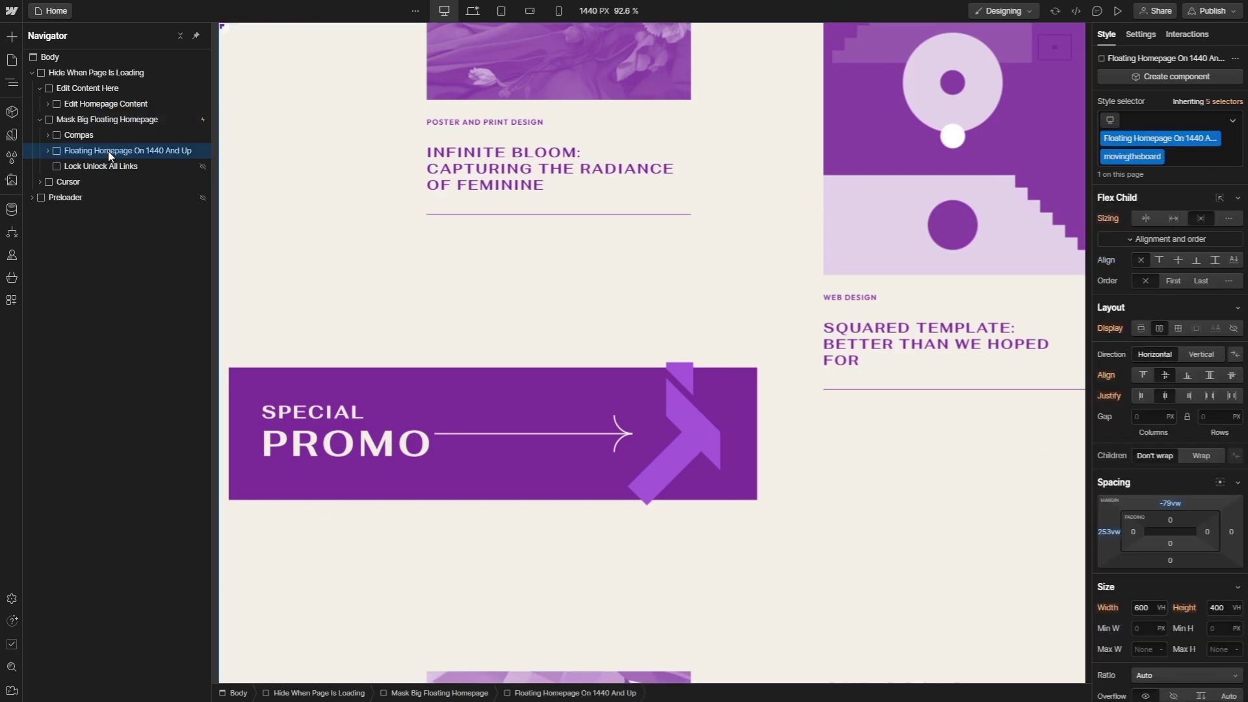
{"action": "key", "text": "BackSpace"}
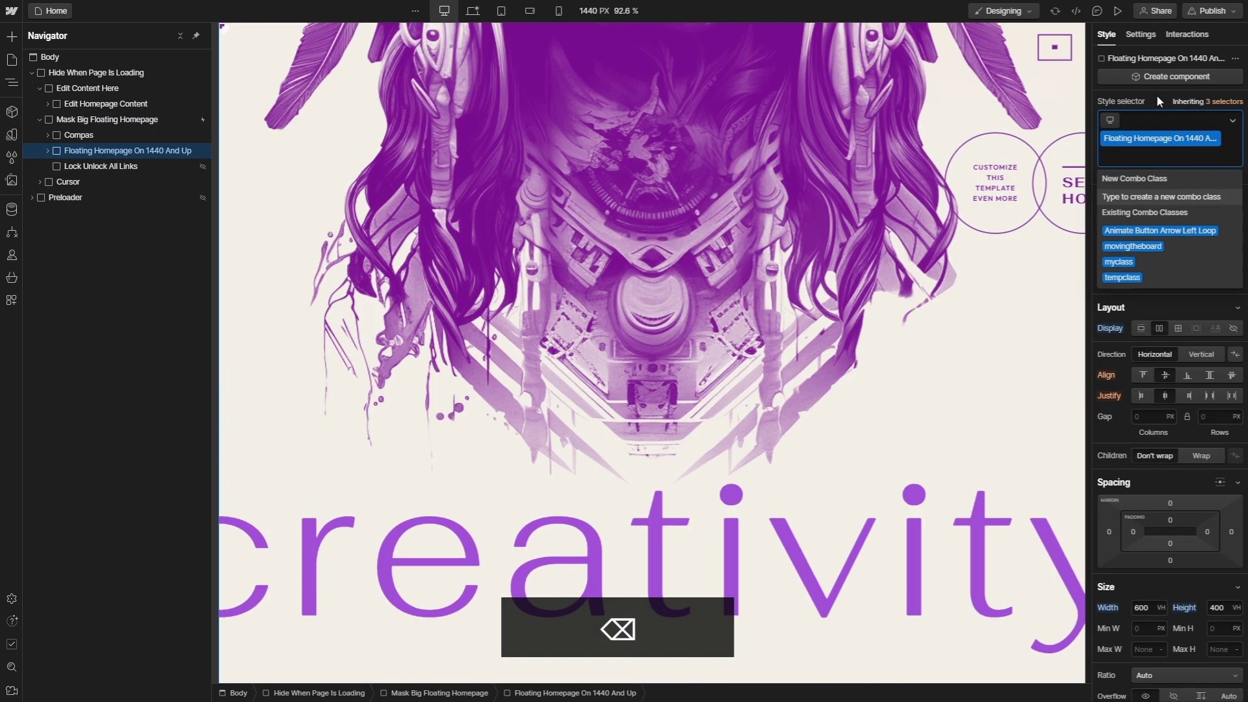